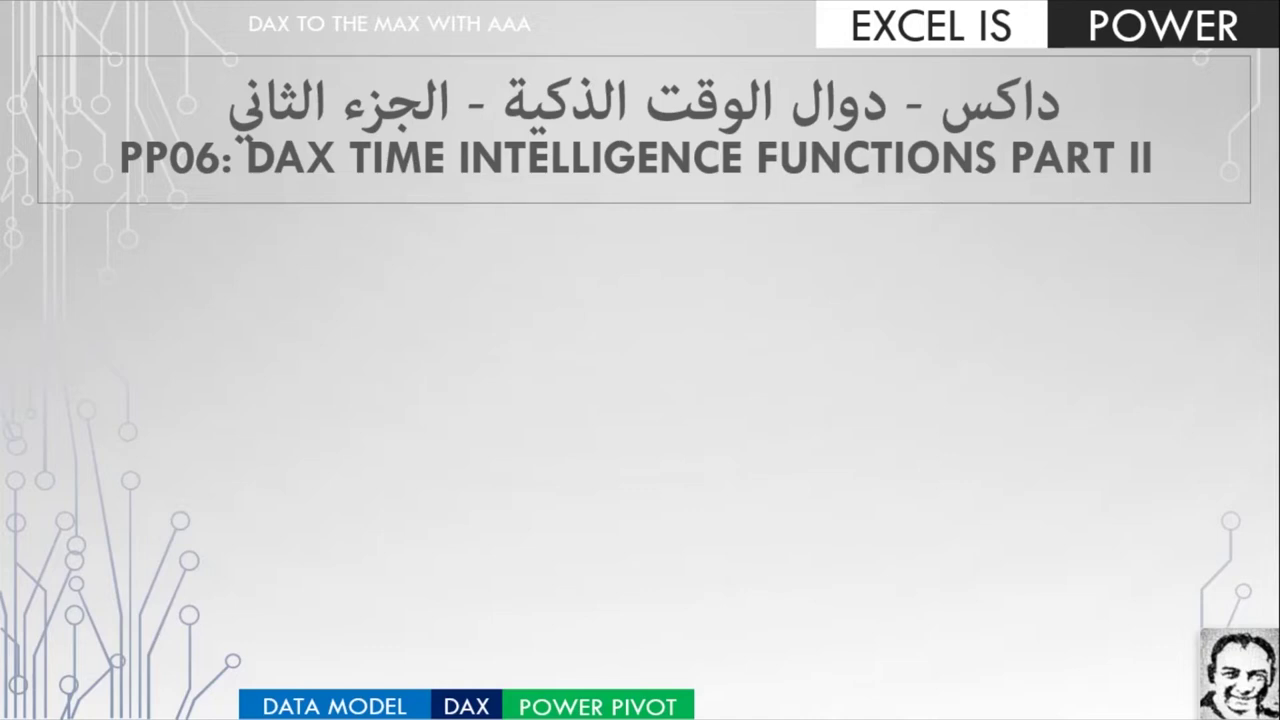
- Advance the PP06 title card animation so the DATEADD bullet appears
{"action": "key", "text": "Right"}
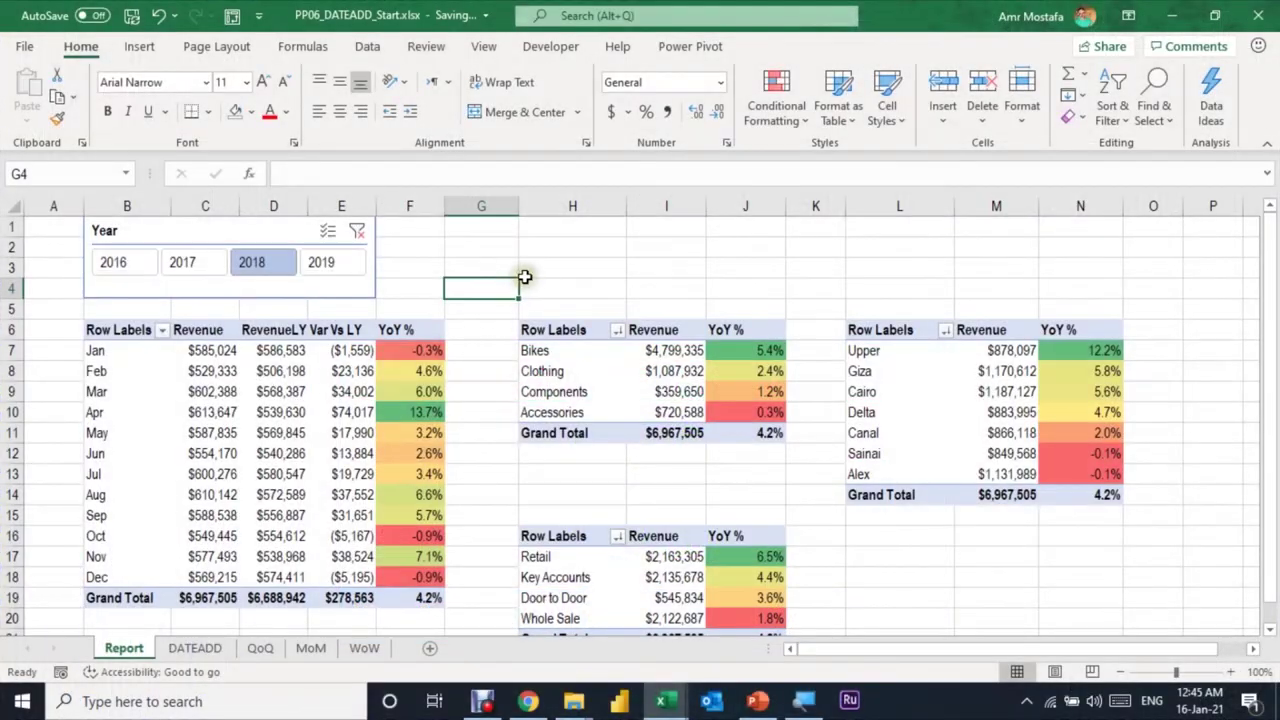
- Filter the report to 2019 with the Year slicer, check April's RevenueLY ($613,647), and switch to Power Pivot
{"action": "left_click", "coordinate": [527, 275]}
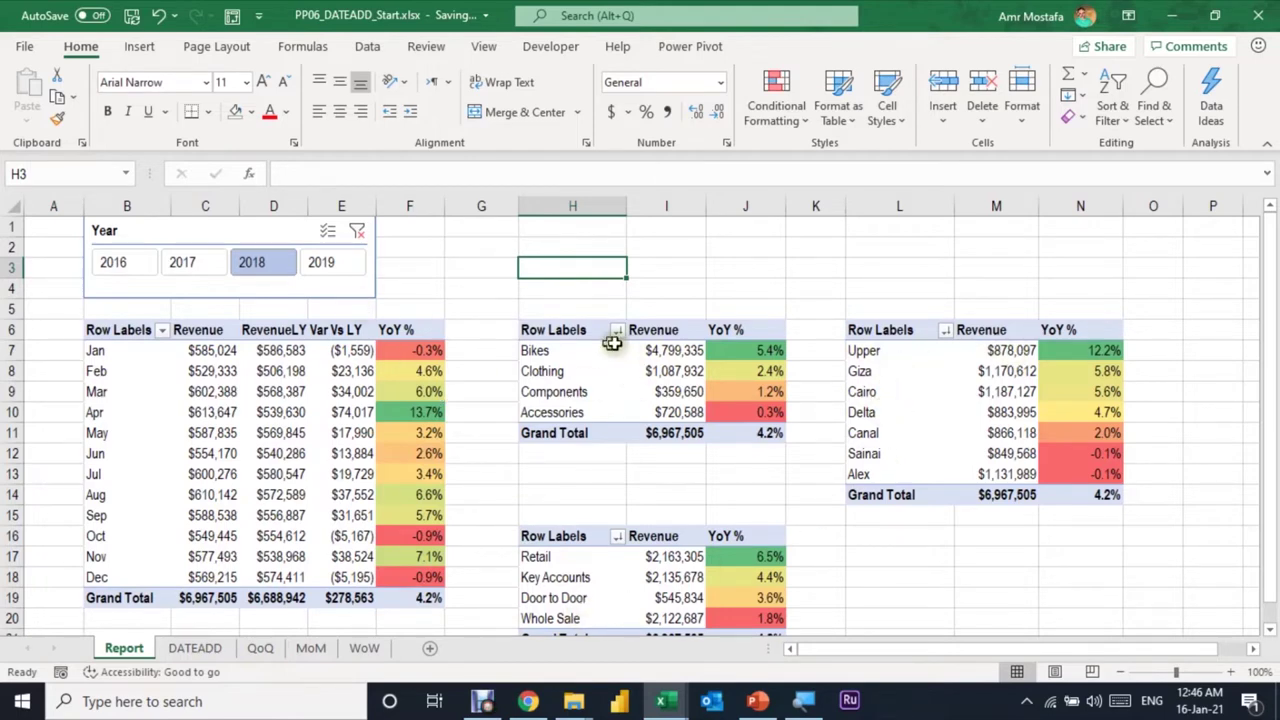
{"action": "left_click", "coordinate": [324, 262]}
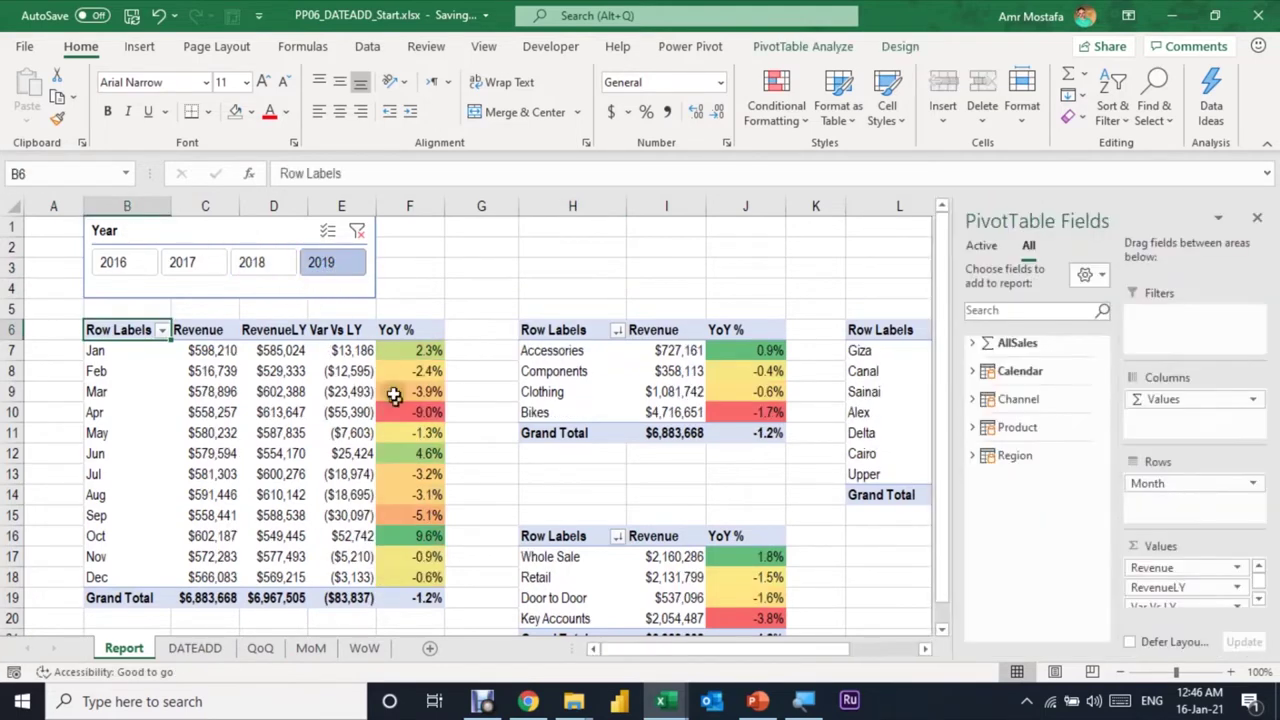
{"action": "left_click", "coordinate": [298, 413]}
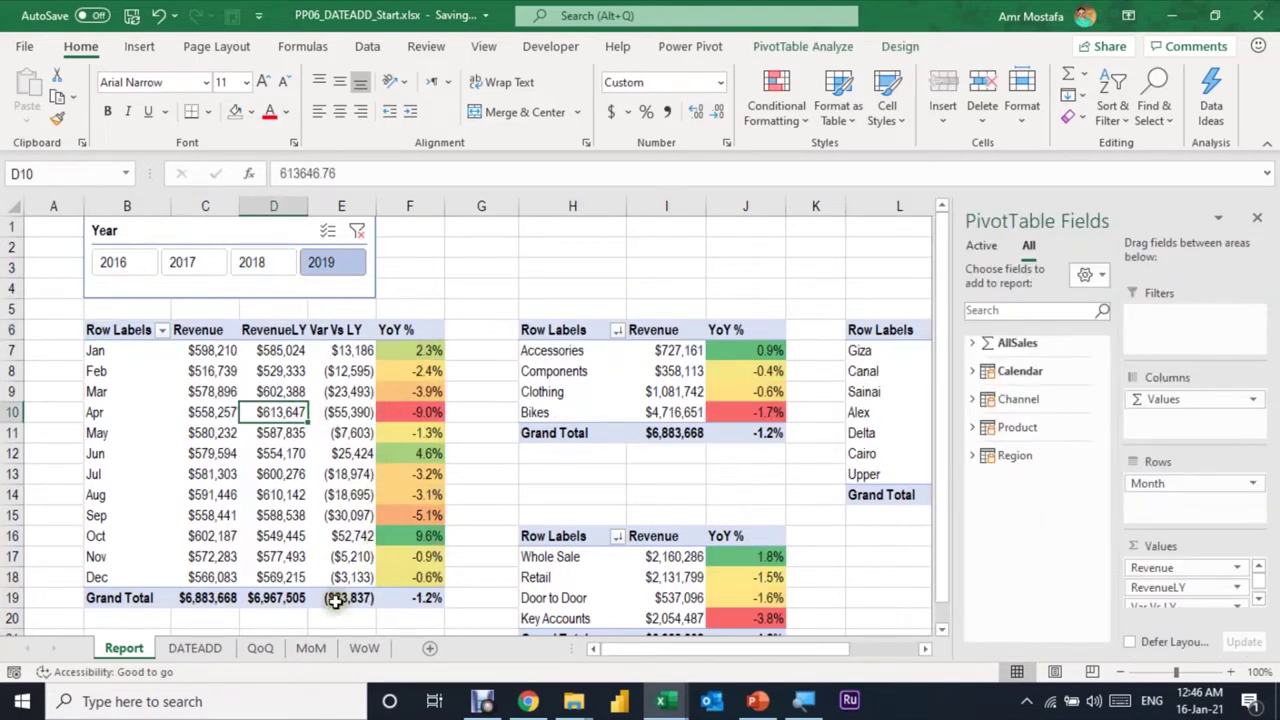
{"action": "mouse_move", "coordinate": [330, 597]}
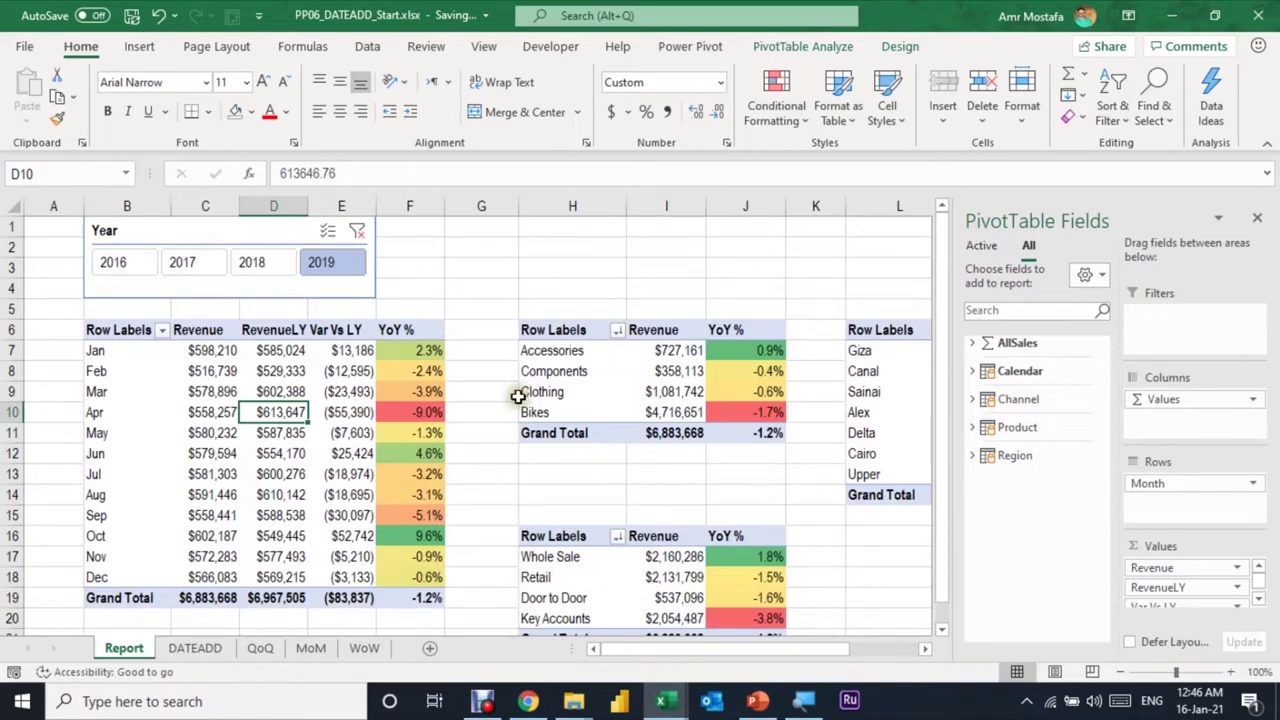
{"action": "left_click", "coordinate": [487, 701]}
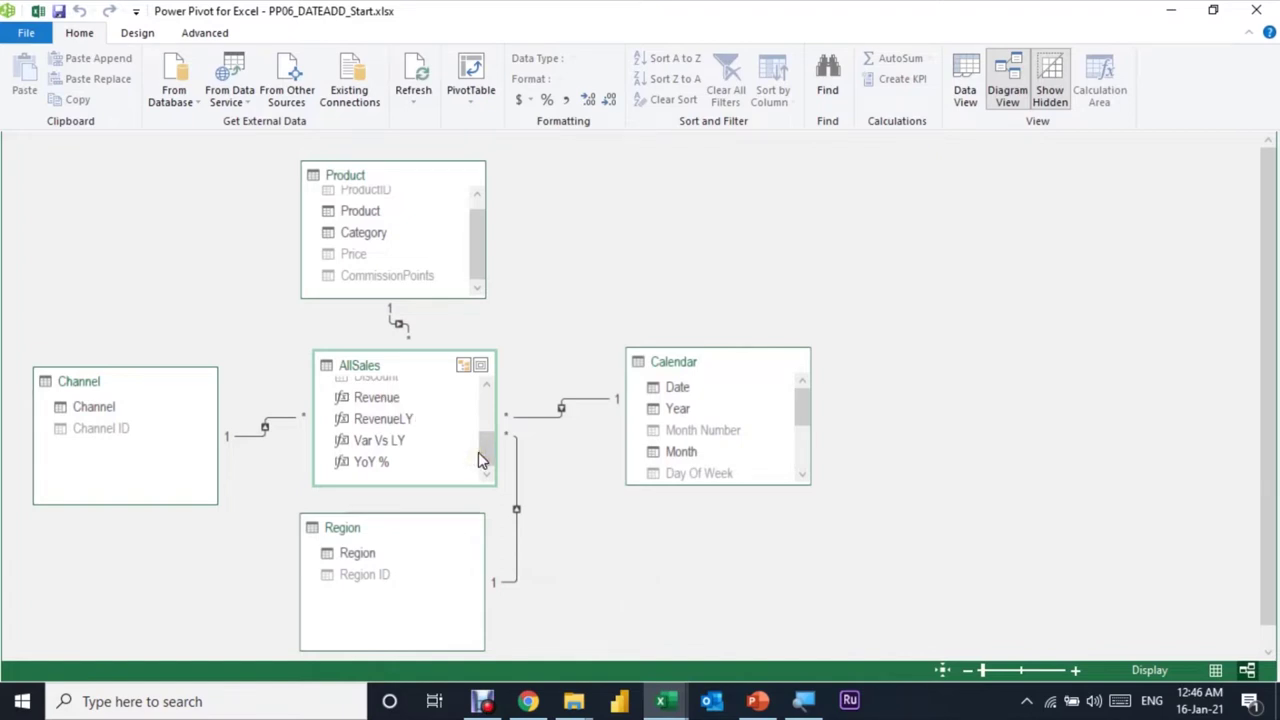
- Scroll through the AllSales fields in Diagram View, then switch back to the Excel workbook
{"action": "mouse_move", "coordinate": [484, 452]}
{"action": "left_mouse_down"}
{"action": "mouse_move", "coordinate": [490, 412]}
{"action": "mouse_move", "coordinate": [481, 467]}
{"action": "left_mouse_up"}
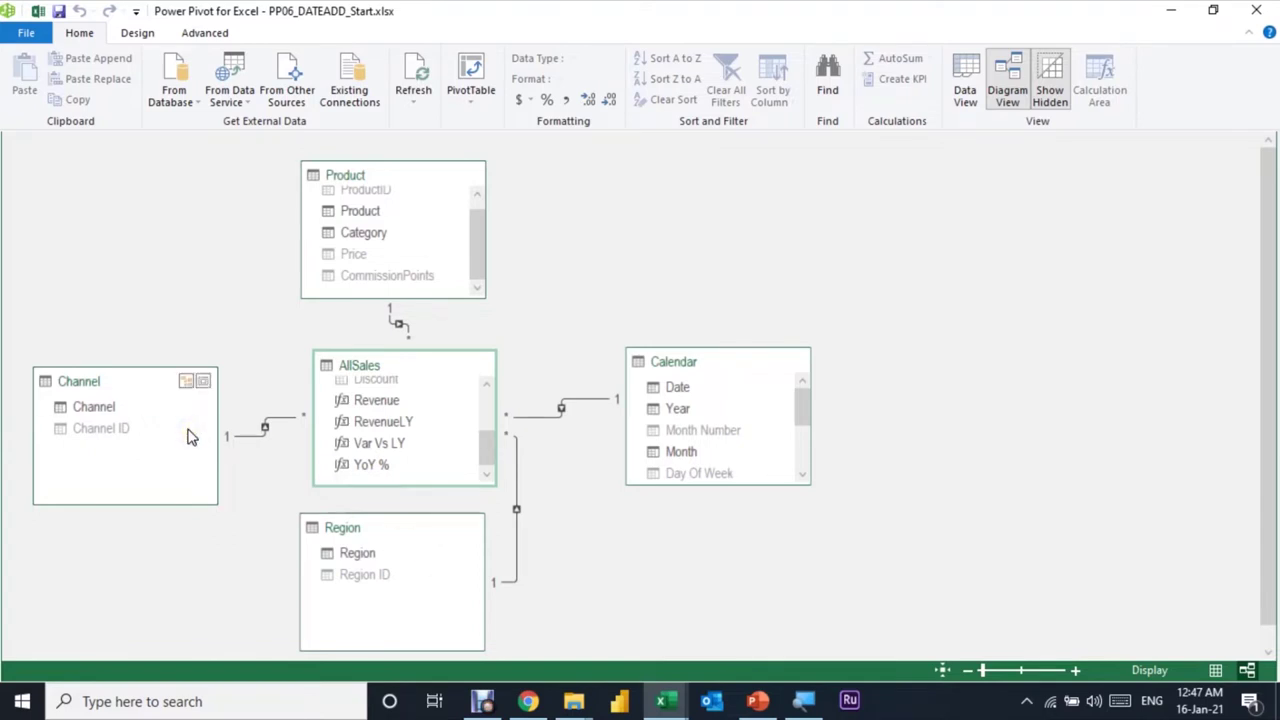
{"action": "left_click", "coordinate": [333, 378]}
{"action": "left_click_drag", "start_coordinate": [491, 448], "coordinate": [484, 418]}
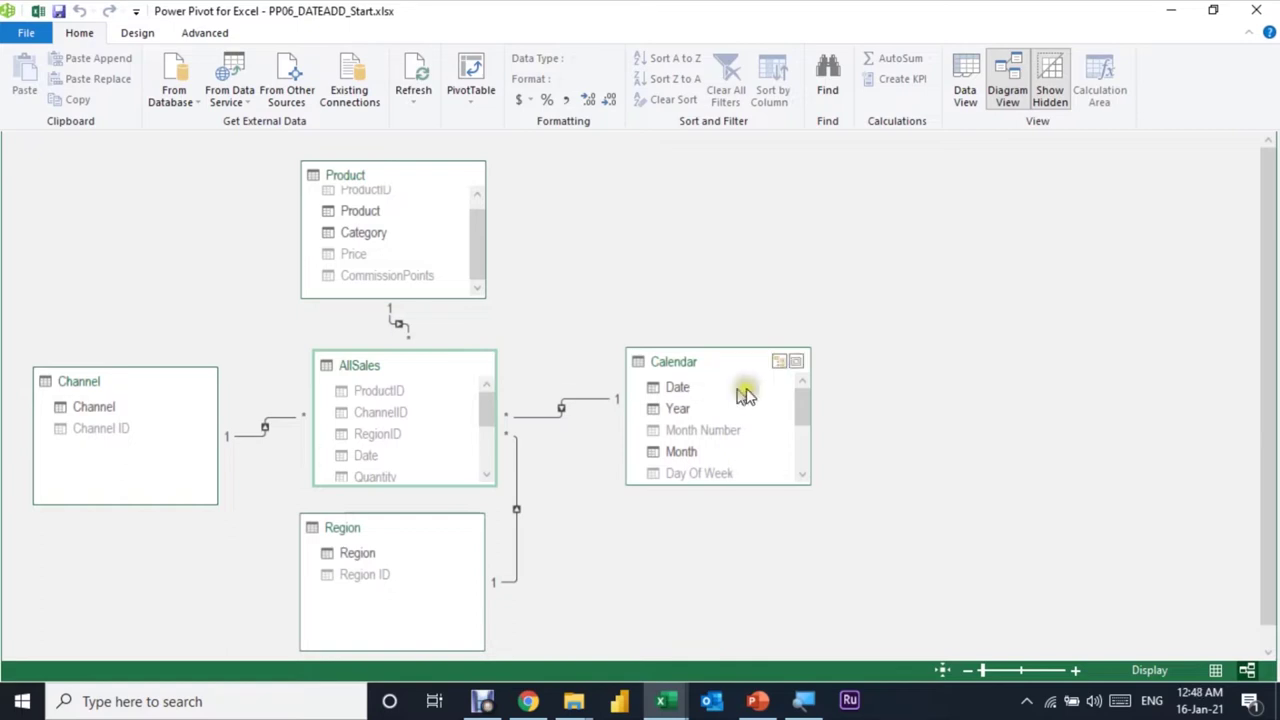
{"action": "left_click", "coordinate": [662, 702]}
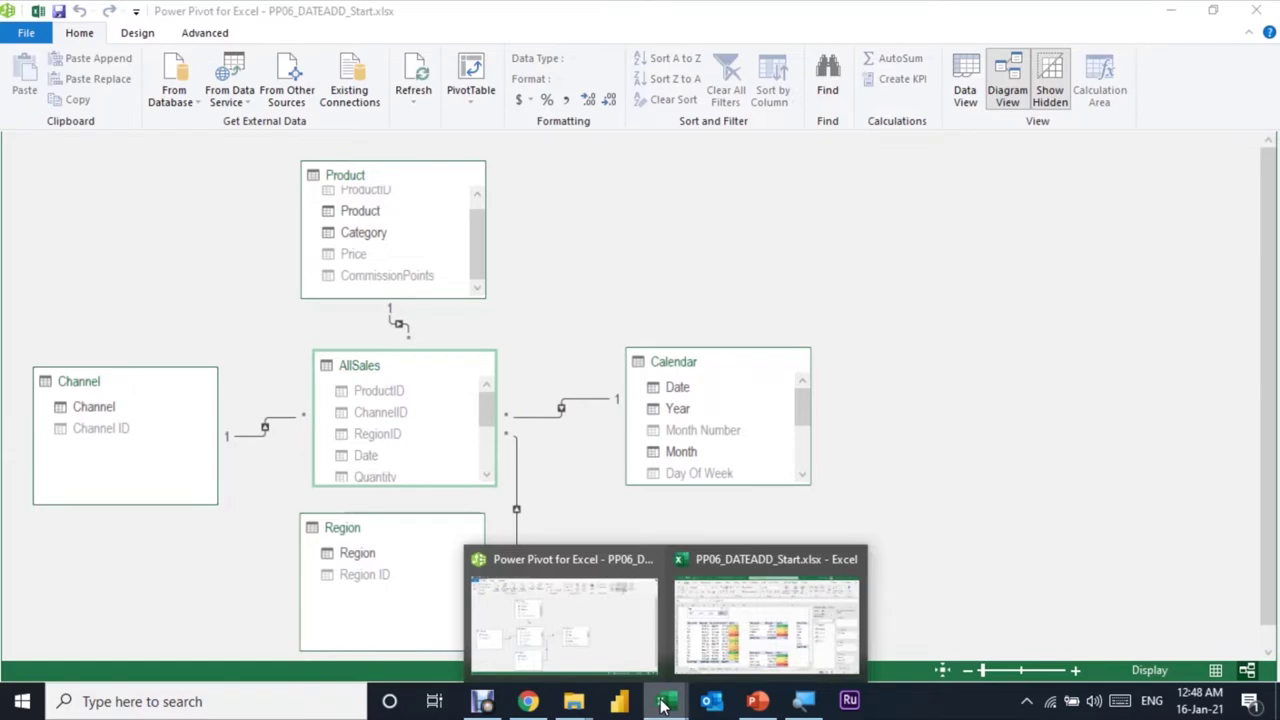
{"action": "left_click", "coordinate": [736, 640]}
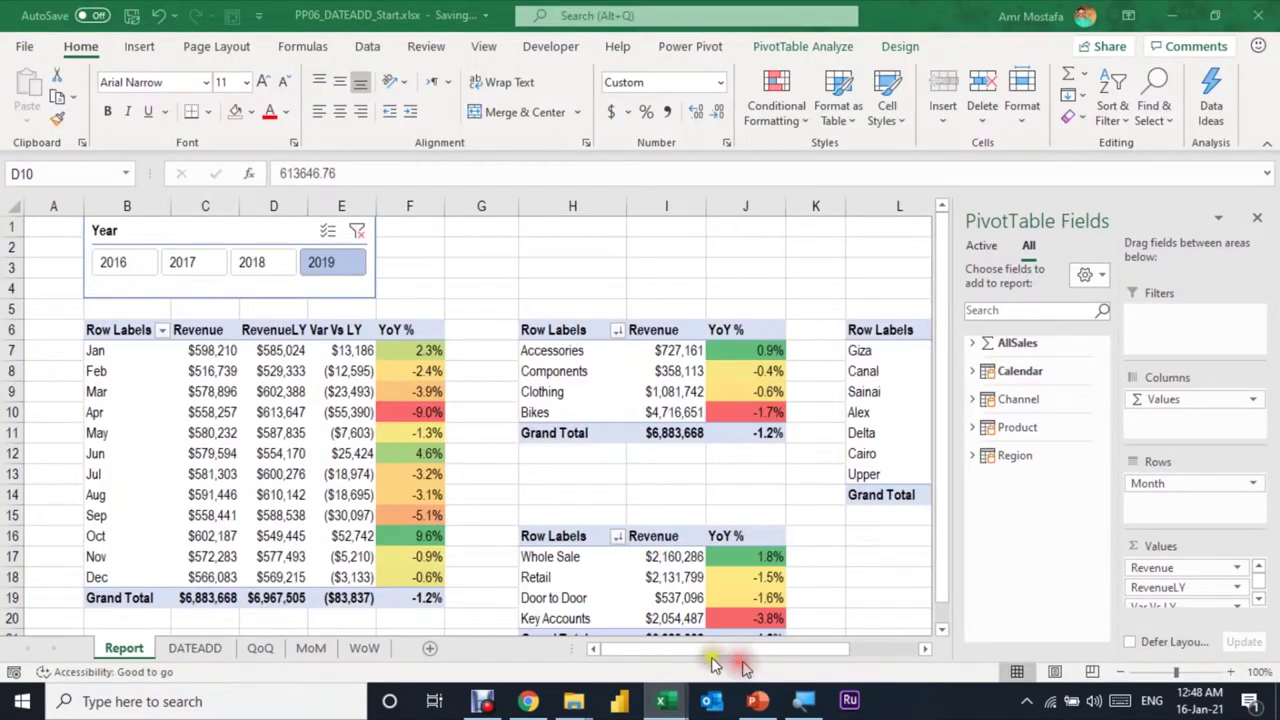
- Open the DATEADD sheet and review the Revenue values in column D
{"action": "left_click", "coordinate": [194, 650]}
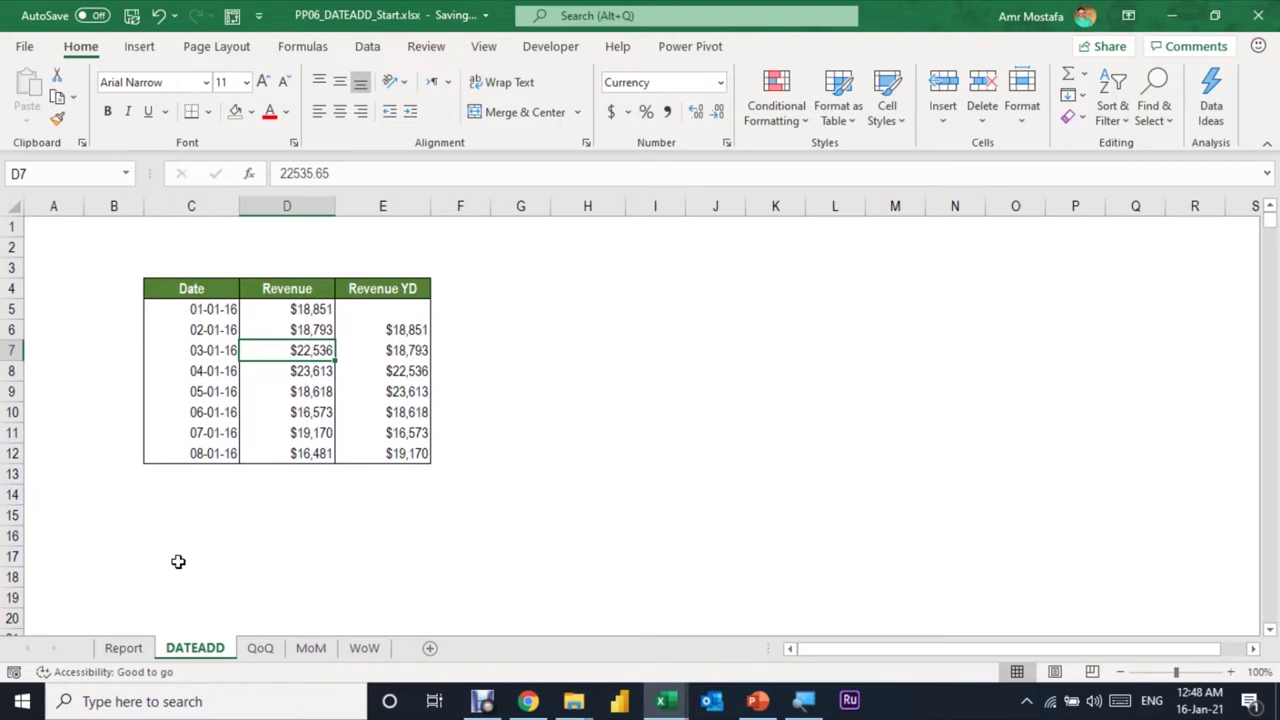
{"action": "key", "text": "Up"}
{"action": "key", "text": "Up"}
{"action": "key", "text": "Down"}
{"action": "key", "text": "Down"}
{"action": "key", "text": "Down"}
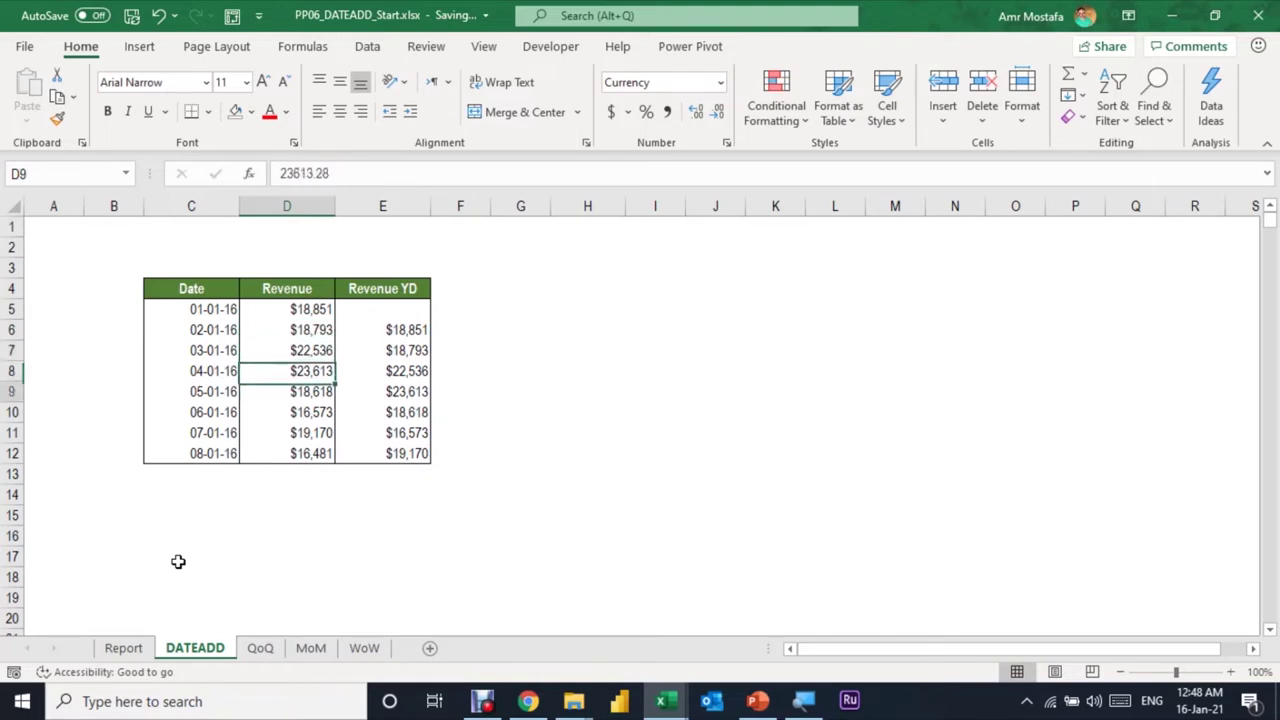
{"action": "key", "text": "Down"}
{"action": "key", "text": "Down"}
{"action": "key", "text": "Down"}
{"action": "key", "text": "Up"}
{"action": "key", "text": "Up"}
{"action": "key", "text": "Up"}
{"action": "key", "text": "Up"}
{"action": "key", "text": "Up"}
{"action": "key", "text": "Up"}
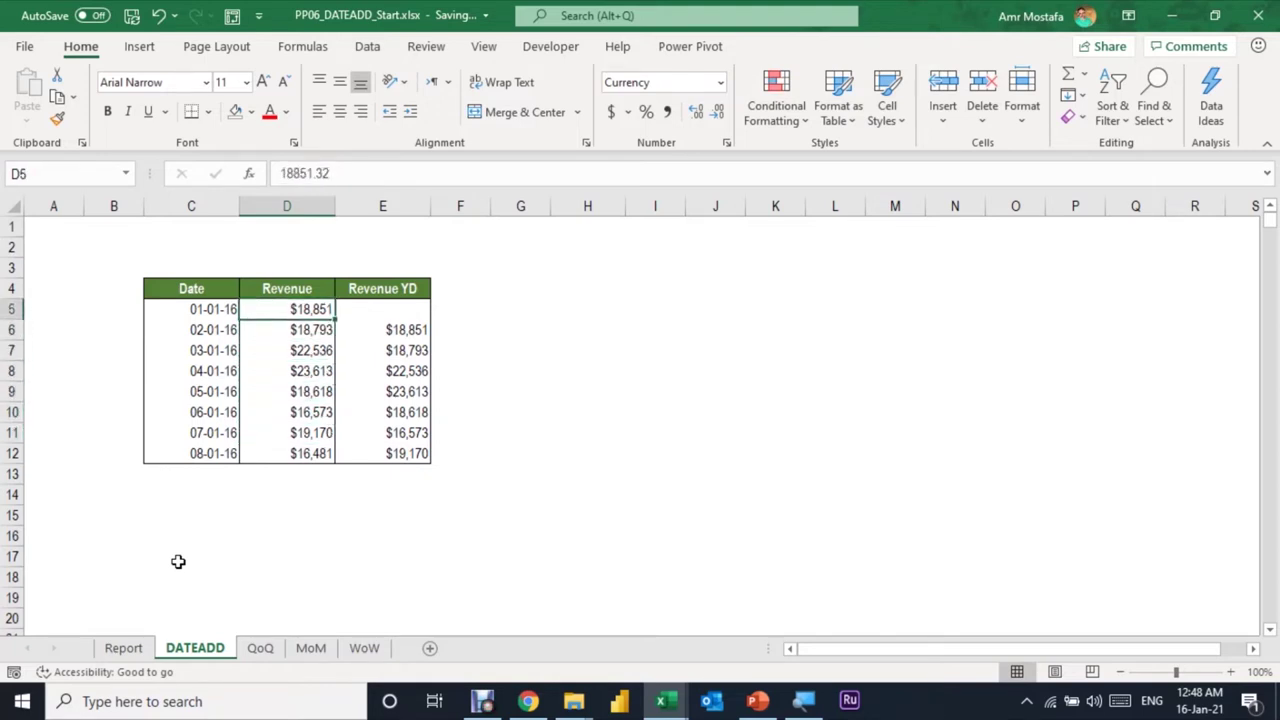
{"action": "key", "text": "Right"}
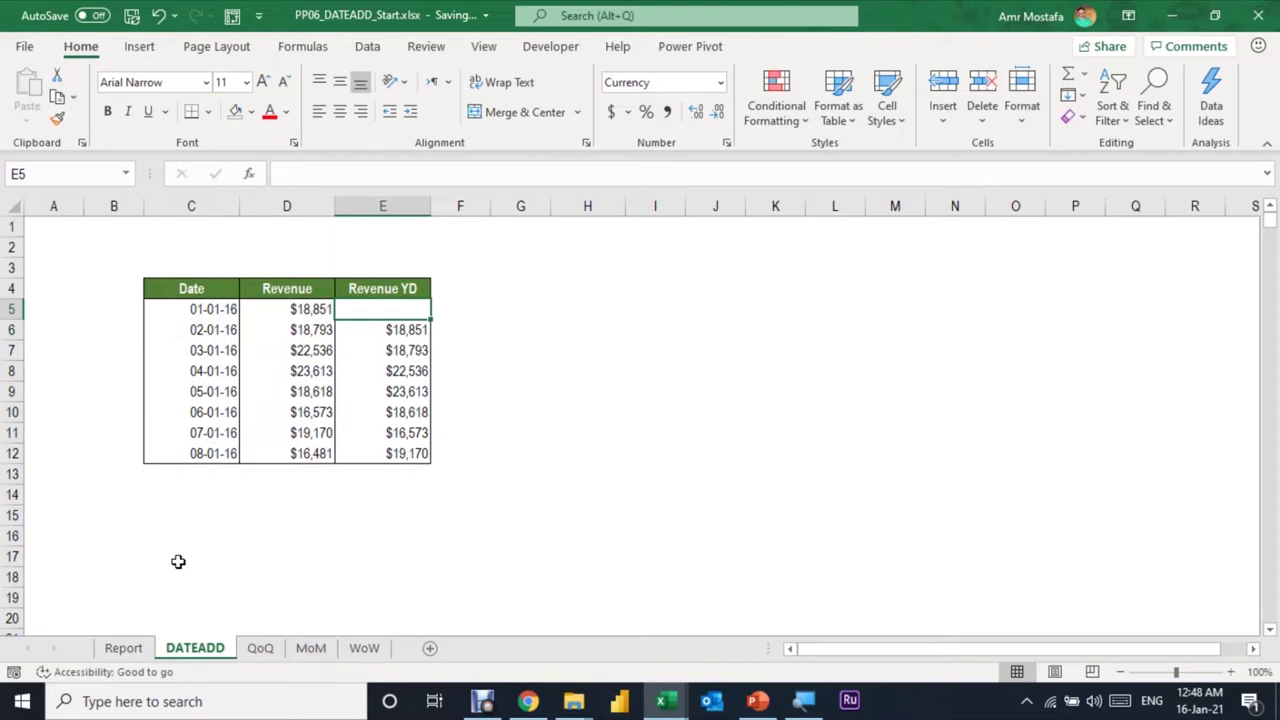
- Copy the Revenue column and paste it one row down into Revenue YD
{"action": "key", "text": "Left"}
{"action": "key", "text": "ctrl+shift+Down"}
{"action": "key", "text": "ctrl+c"}
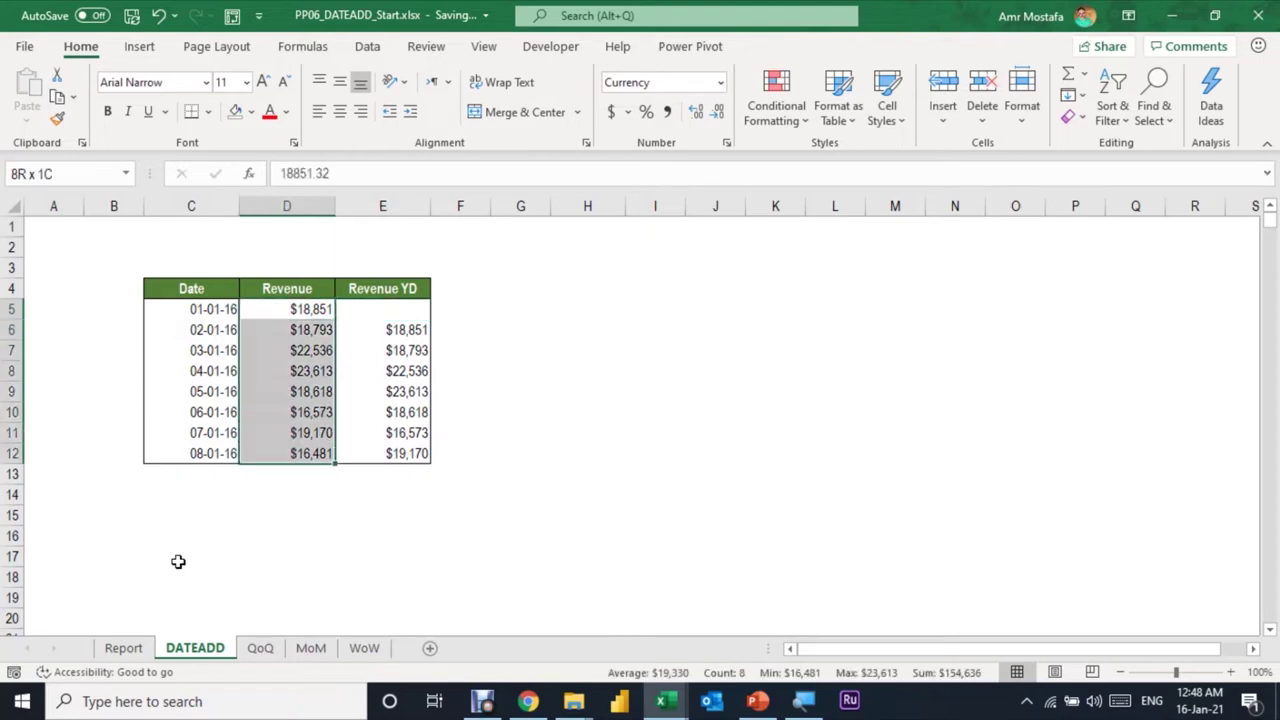
{"action": "key", "text": "Right"}
{"action": "key", "text": "Down"}
{"action": "key", "text": "Up"}
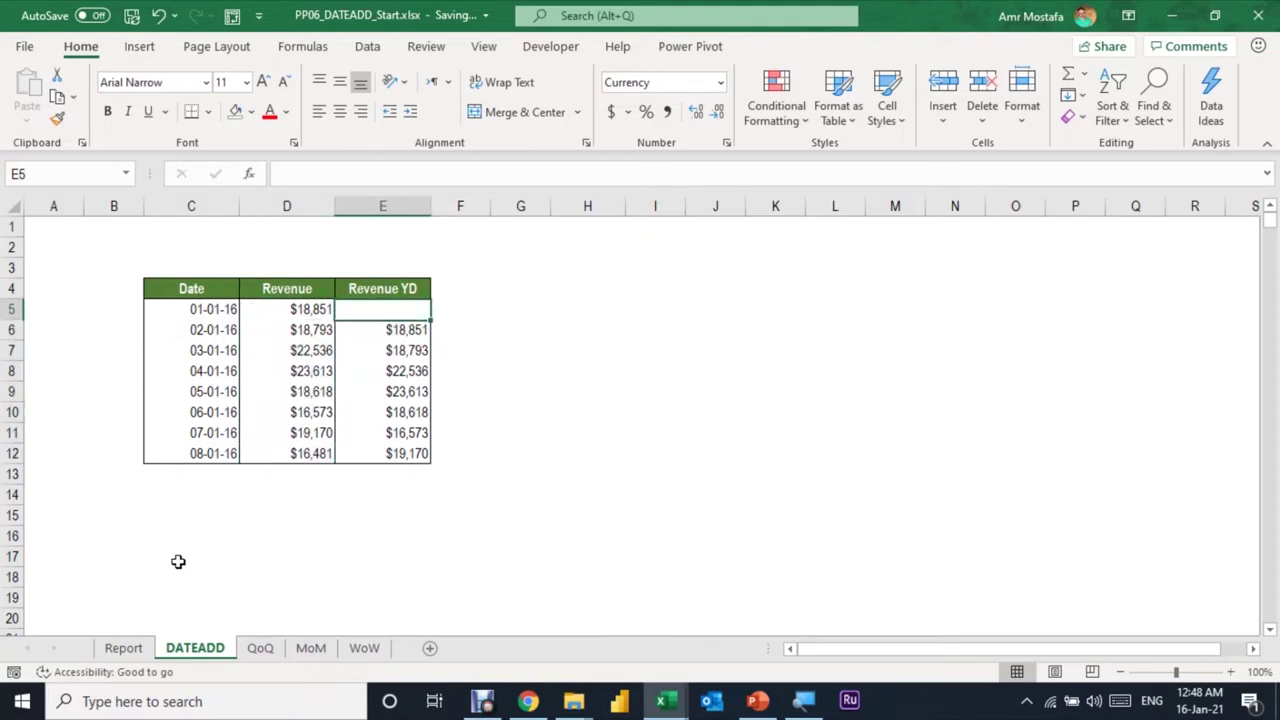
{"action": "key", "text": "Down"}
{"action": "key", "text": "ctrl+shift+Down"}
{"action": "key", "text": "ctrl+v"}
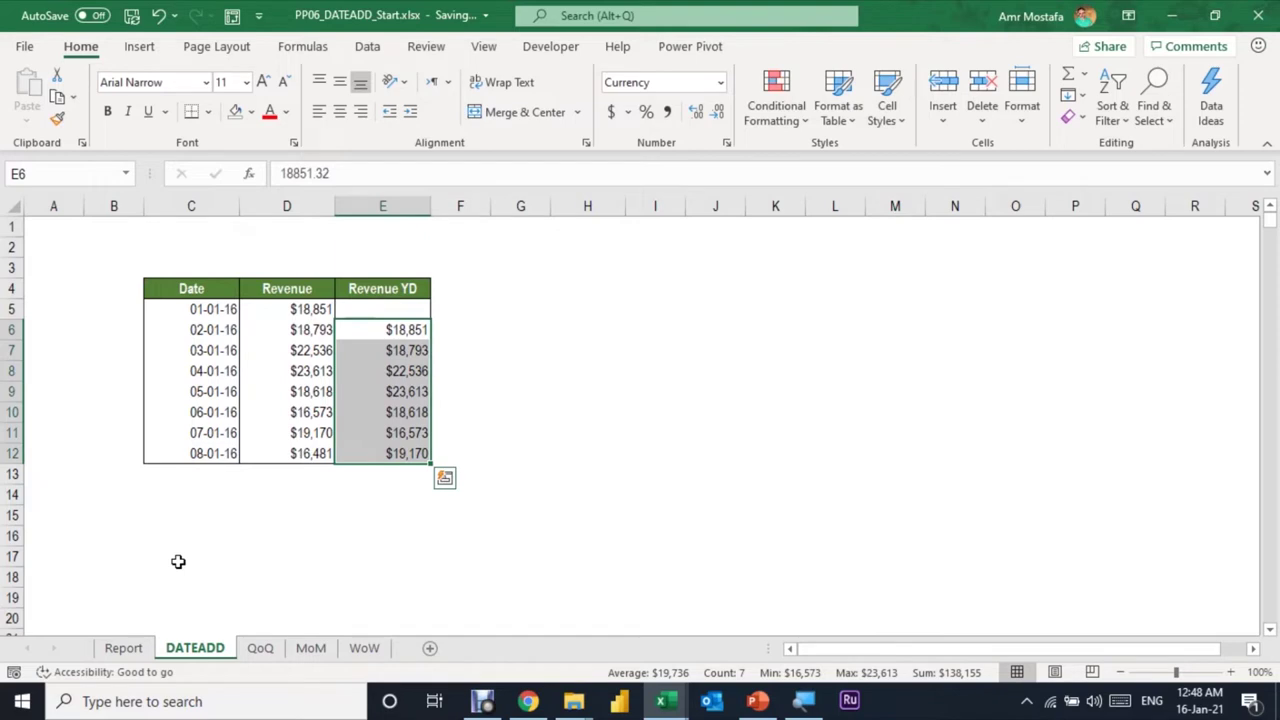
- Enter =D6-E6 in F6 to get the day-over-day change of -$59
{"action": "key", "text": "Right"}
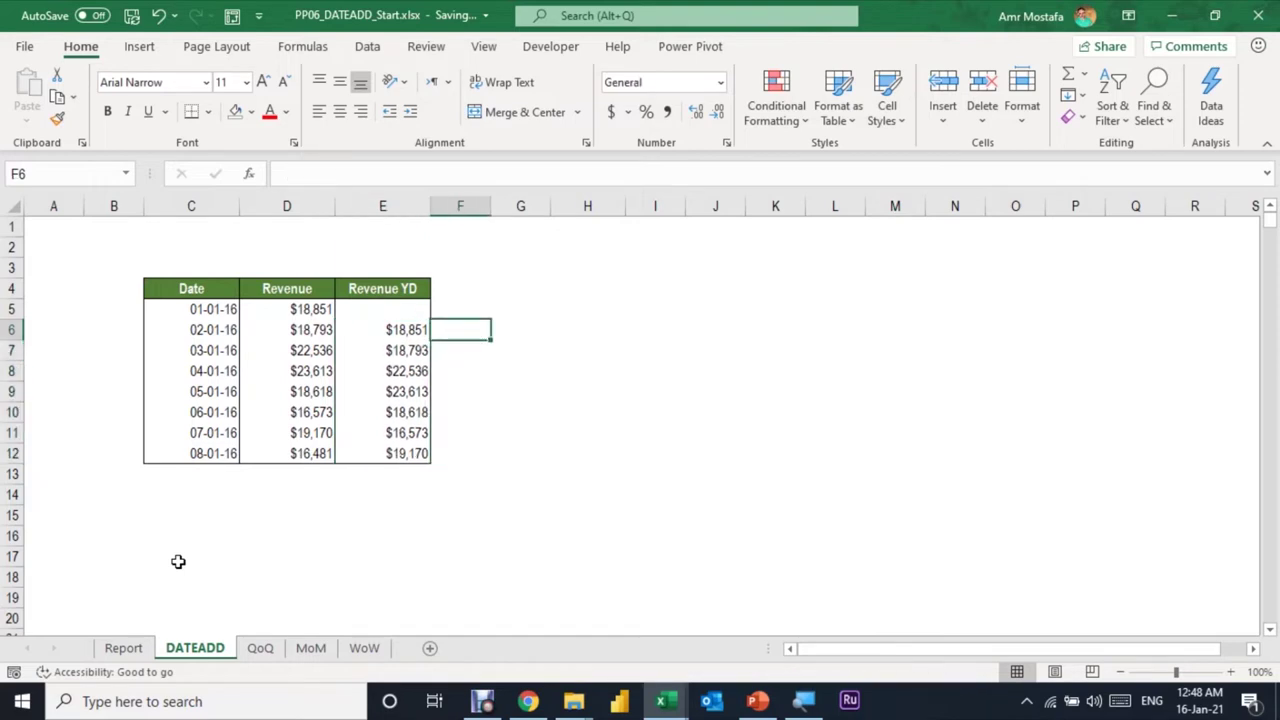
{"action": "type", "text": "="}
{"action": "key", "text": "Left"}
{"action": "key", "text": "Left"}
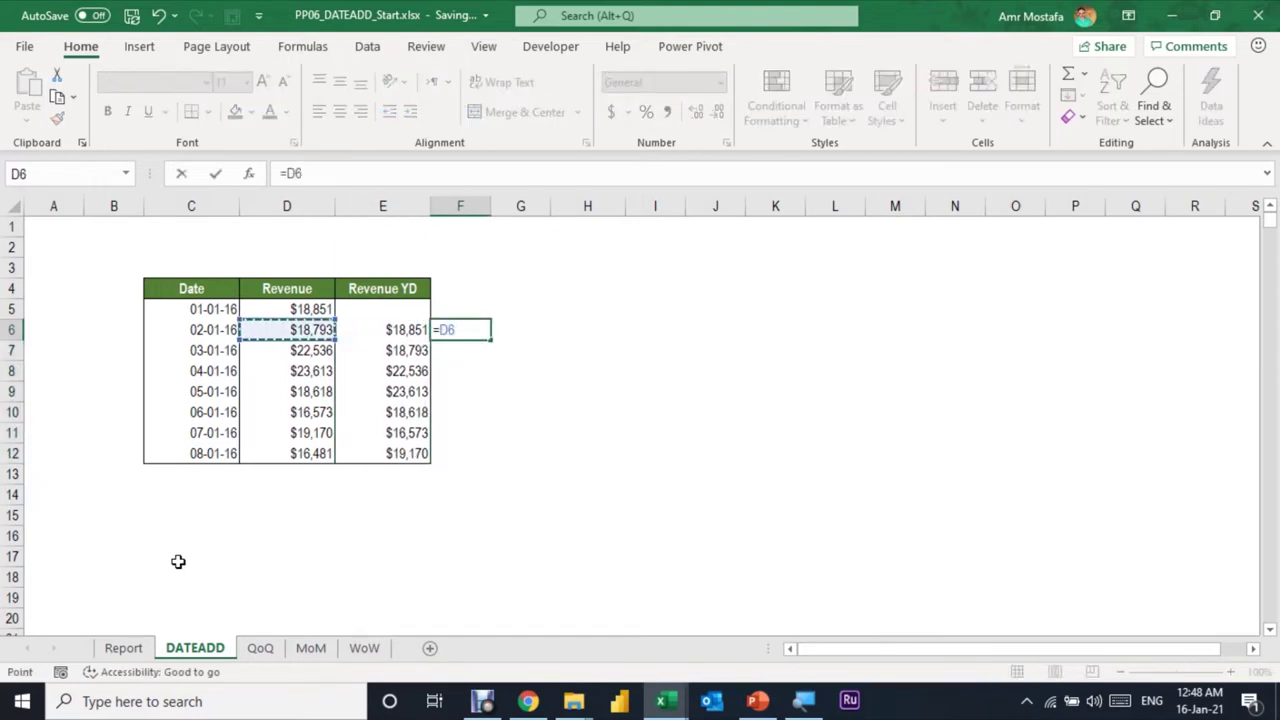
{"action": "type", "text": "-"}
{"action": "key", "text": "Left"}
{"action": "key", "text": "Return"}
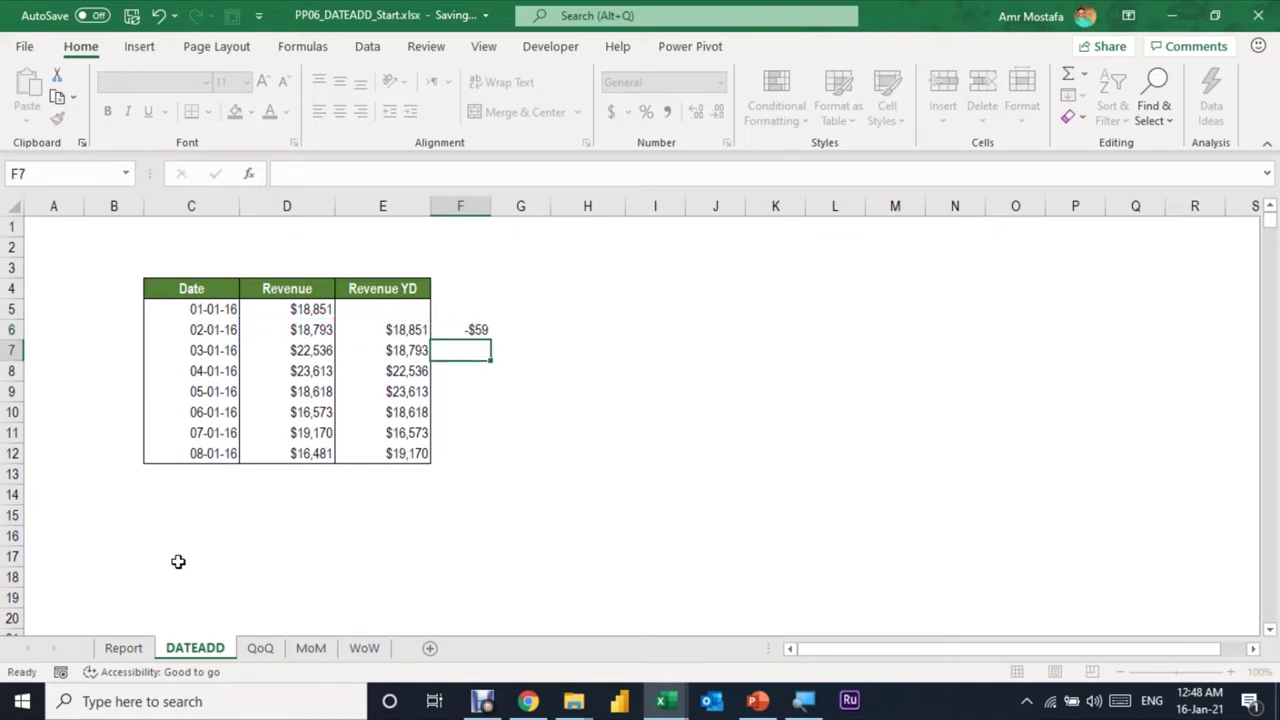
{"action": "key", "text": "Up"}
- Enter =F6/E6 in G6 and format it as a one-decimal percentage (-0.3%)
{"action": "key", "text": "Right"}
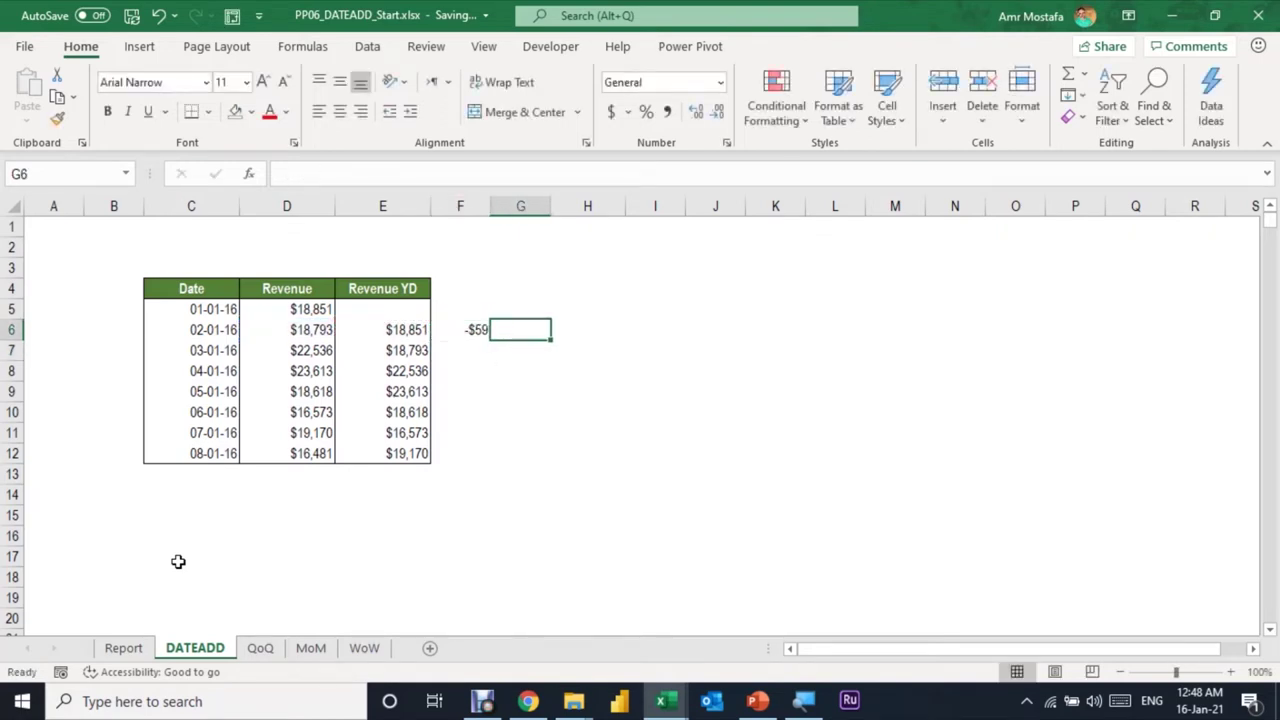
{"action": "type", "text": "="}
{"action": "key", "text": "Left"}
{"action": "type", "text": "/"}
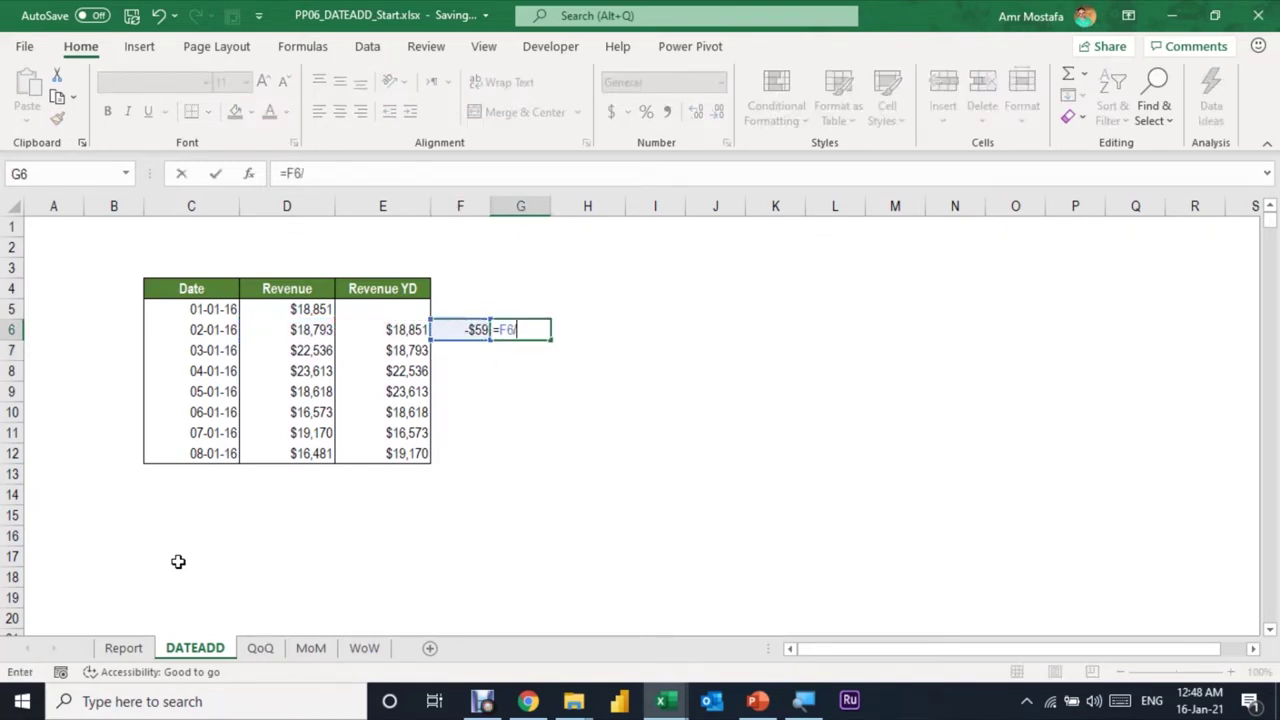
{"action": "key", "text": "Left"}
{"action": "key", "text": "Return"}
{"action": "key", "text": "Up"}
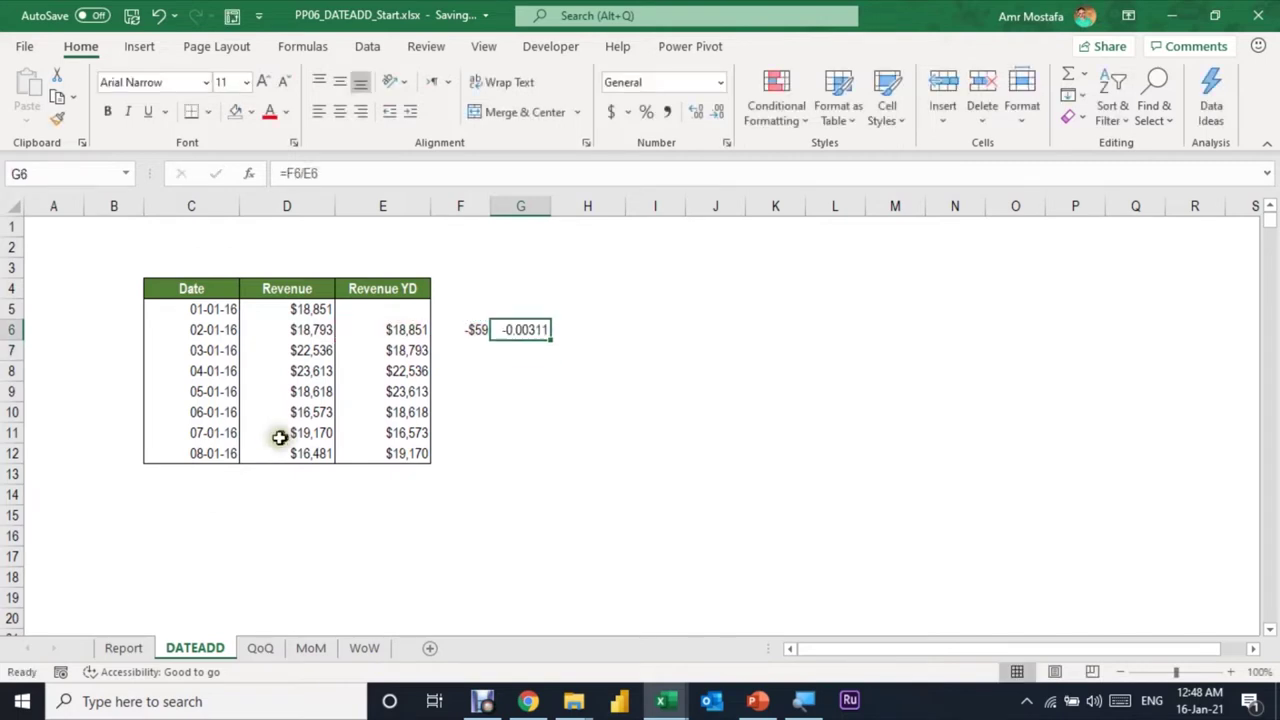
{"action": "left_click", "coordinate": [648, 112]}
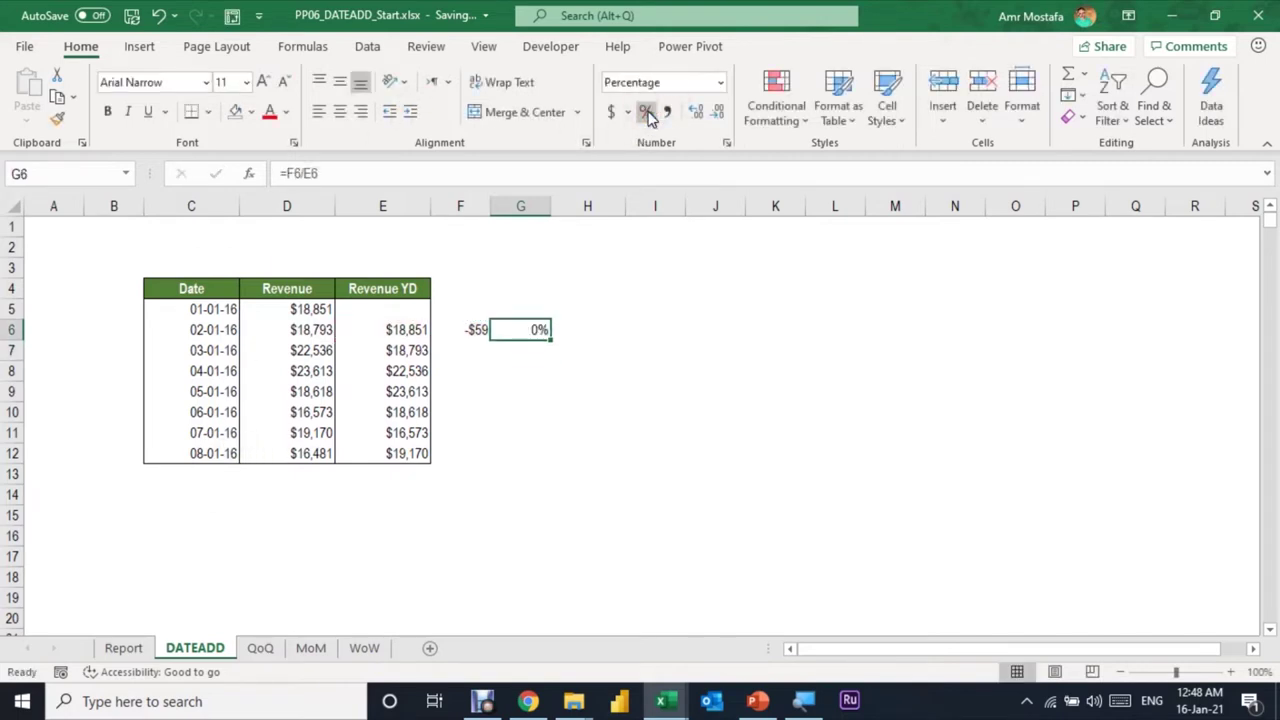
{"action": "left_click", "coordinate": [697, 115]}
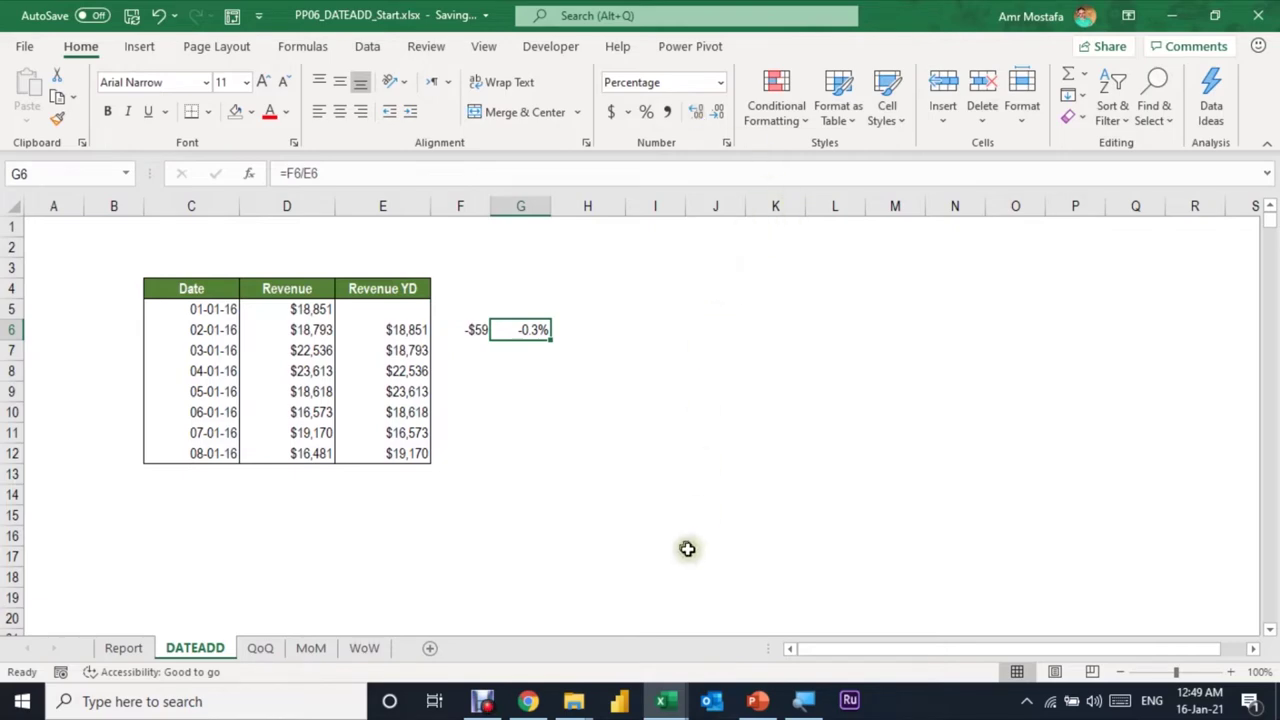
- Show the AllSales Data View, inspect the YoY % measure, and select an empty calculation cell
{"action": "mouse_move", "coordinate": [665, 703]}
{"action": "left_click", "coordinate": [560, 570]}
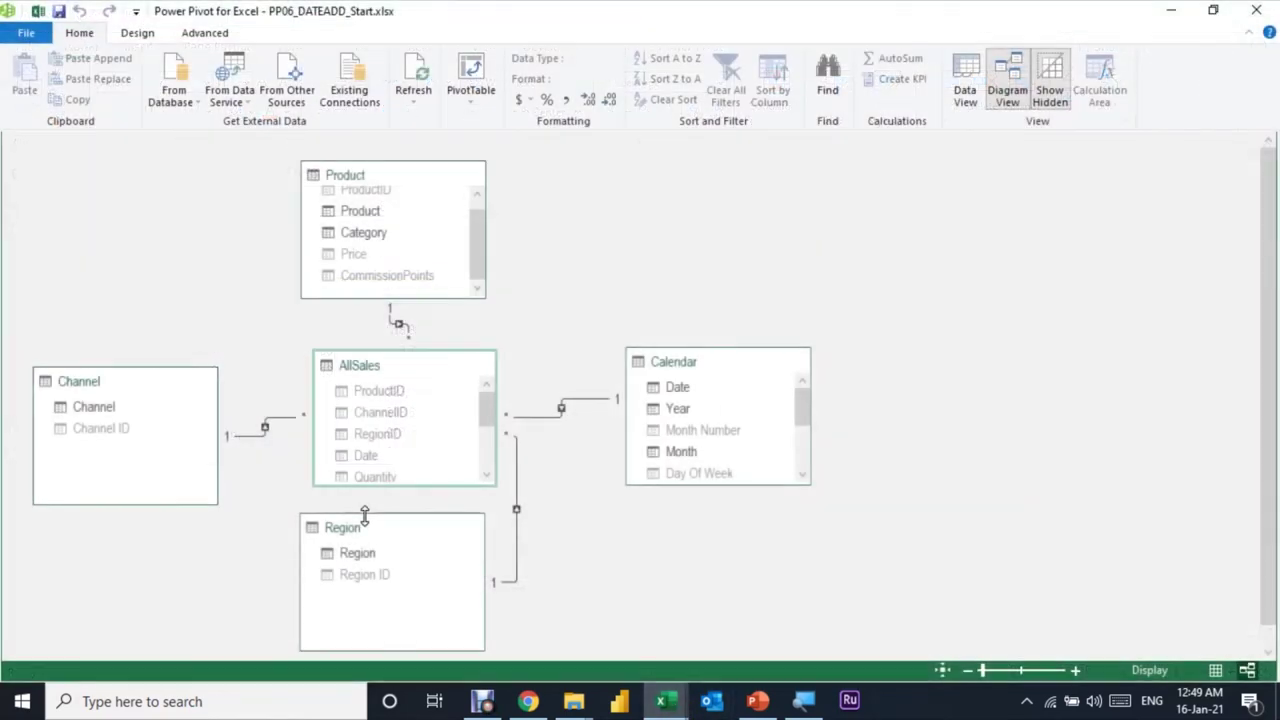
{"action": "left_click", "coordinate": [961, 87]}
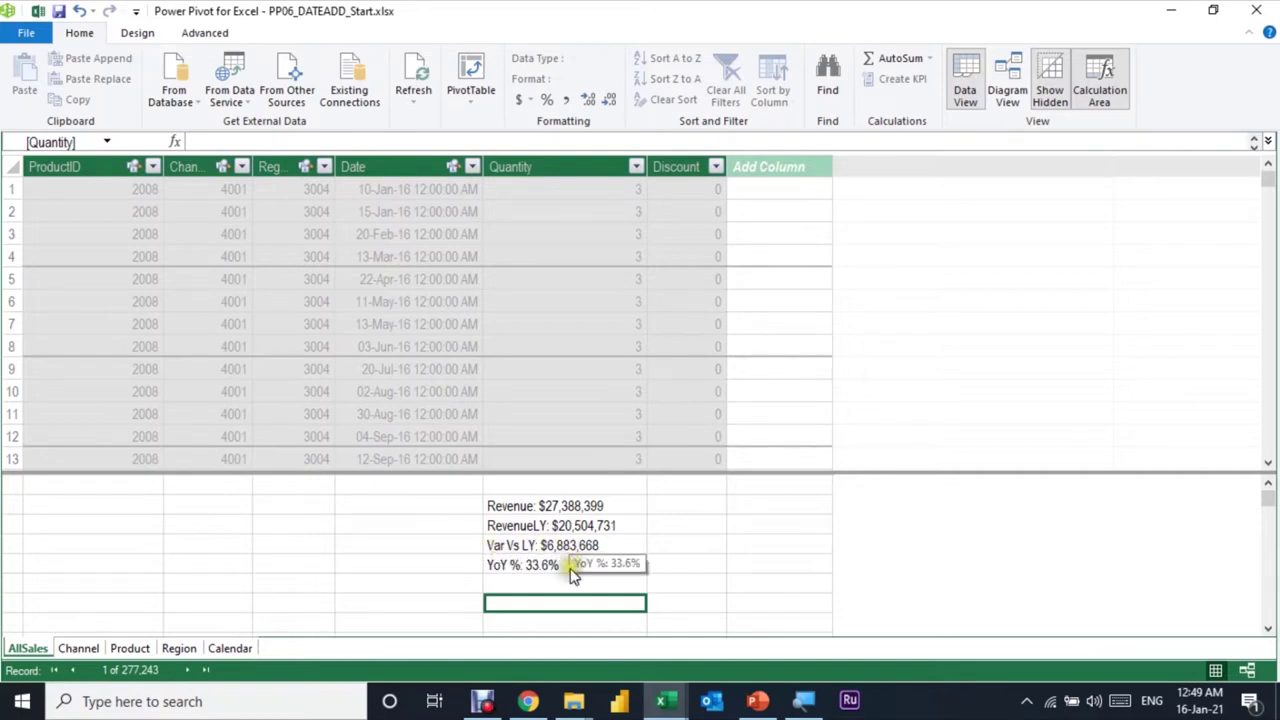
{"action": "left_click", "coordinate": [571, 566]}
{"action": "left_click", "coordinate": [579, 604]}
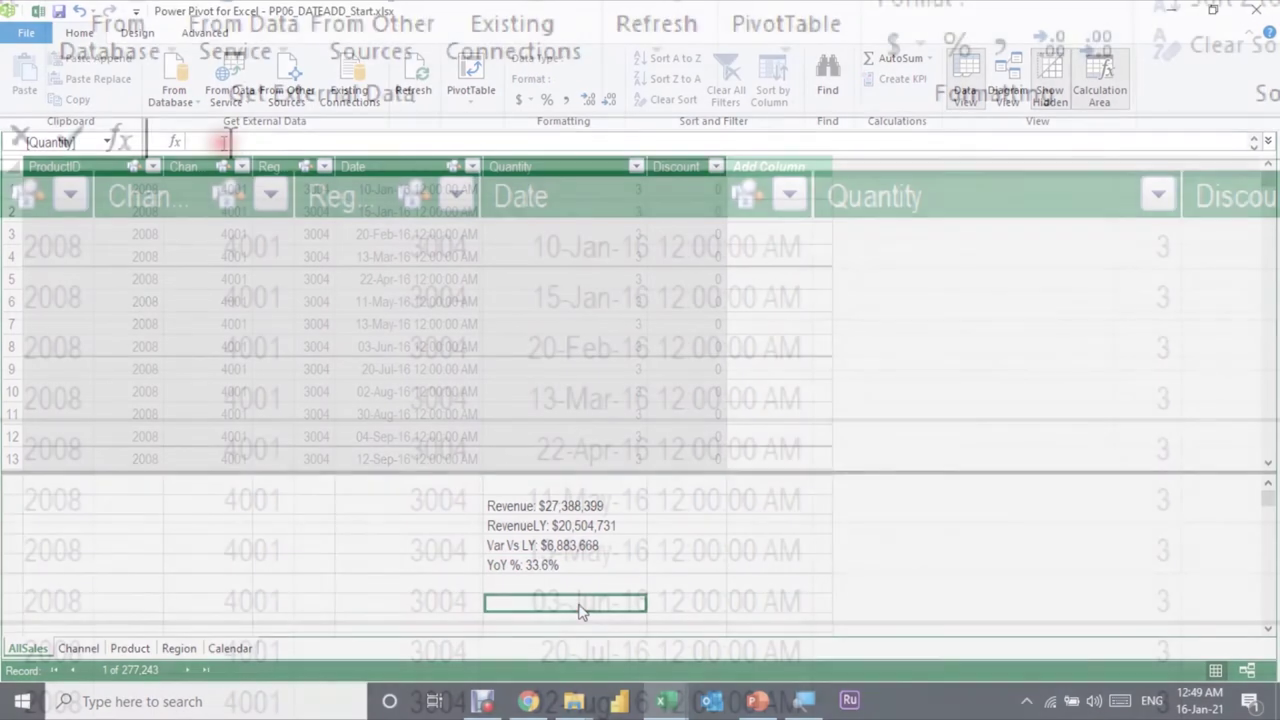
- Start the measure 'Revenue YD:=' in the formula bar and autocomplete CALCULATE(
{"action": "left_click", "coordinate": [227, 142]}
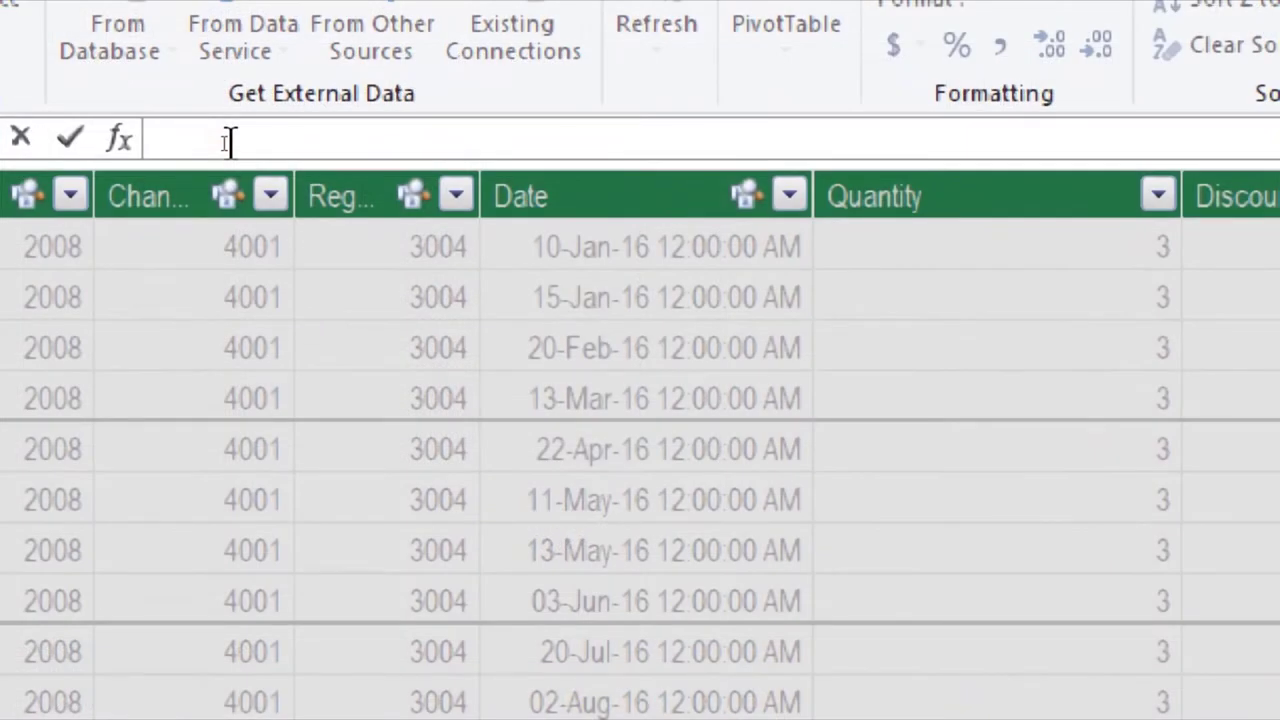
{"action": "type", "text": "Re"}
{"action": "type", "text": "venue Y"}
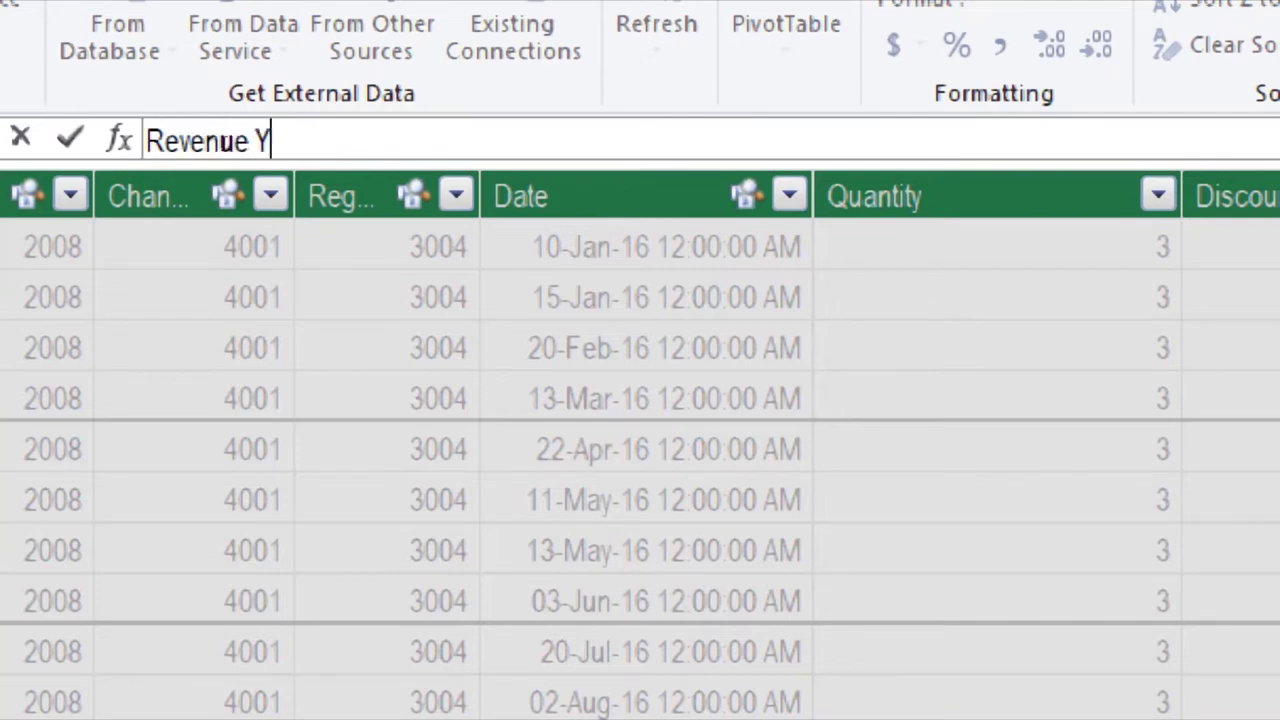
{"action": "type", "text": "D"}
{"action": "type", "text": ":"}
{"action": "type", "text": "="}
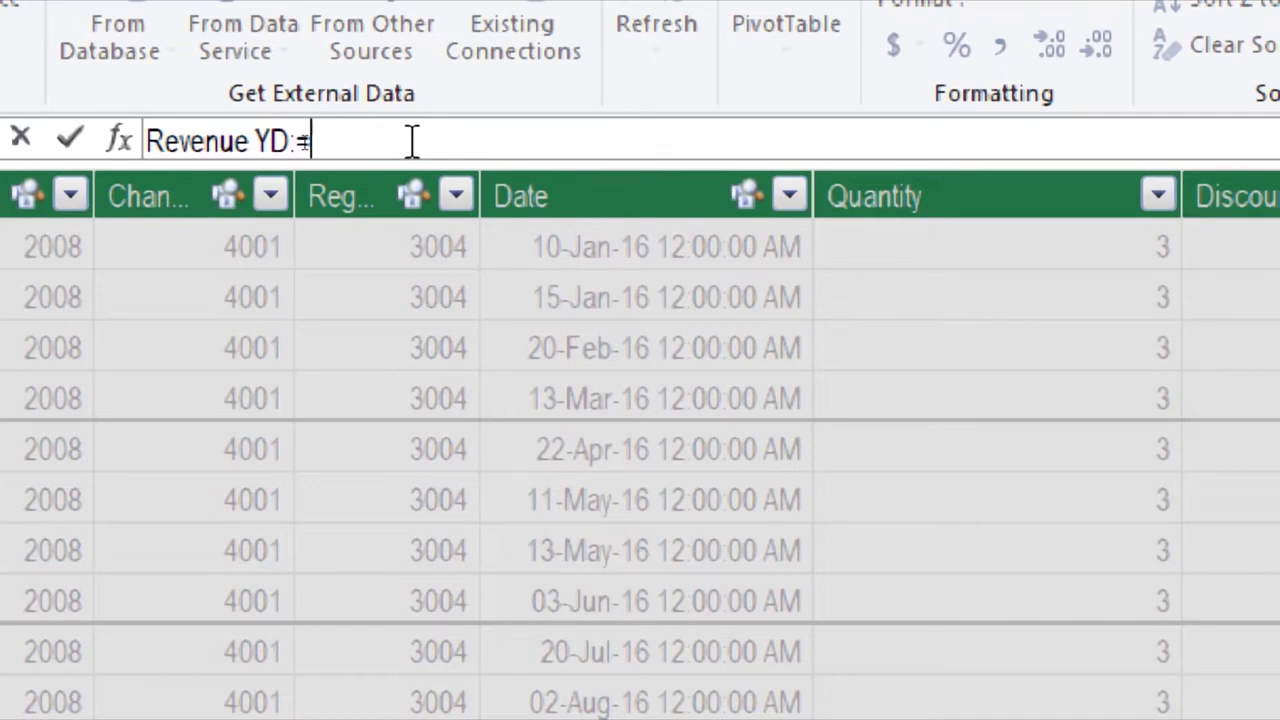
{"action": "type", "text": "Ca"}
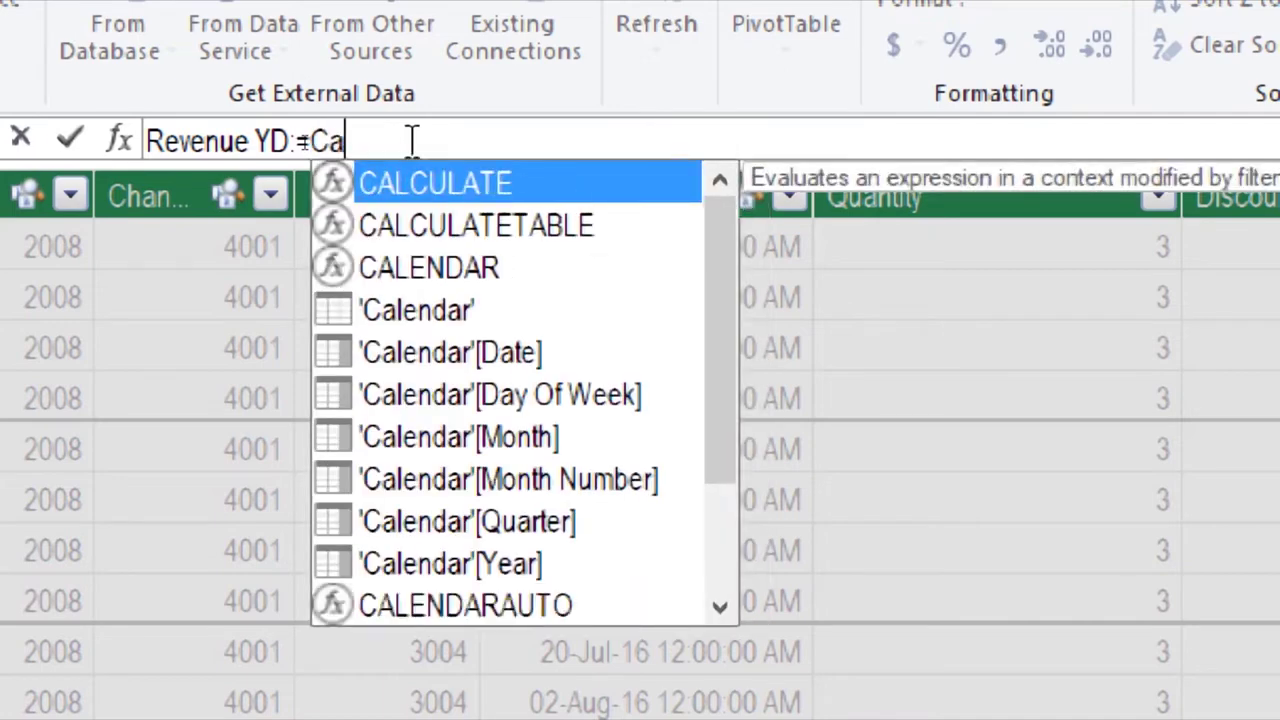
{"action": "type", "text": "l"}
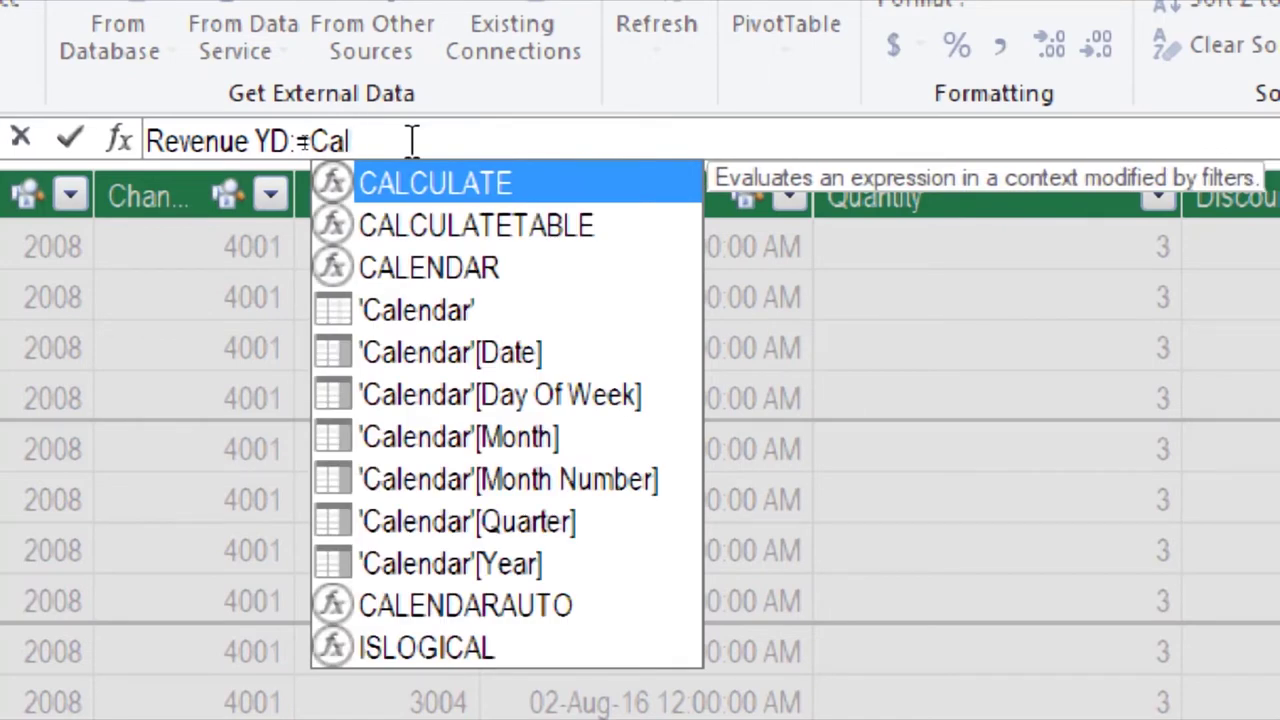
{"action": "key", "text": "Tab"}
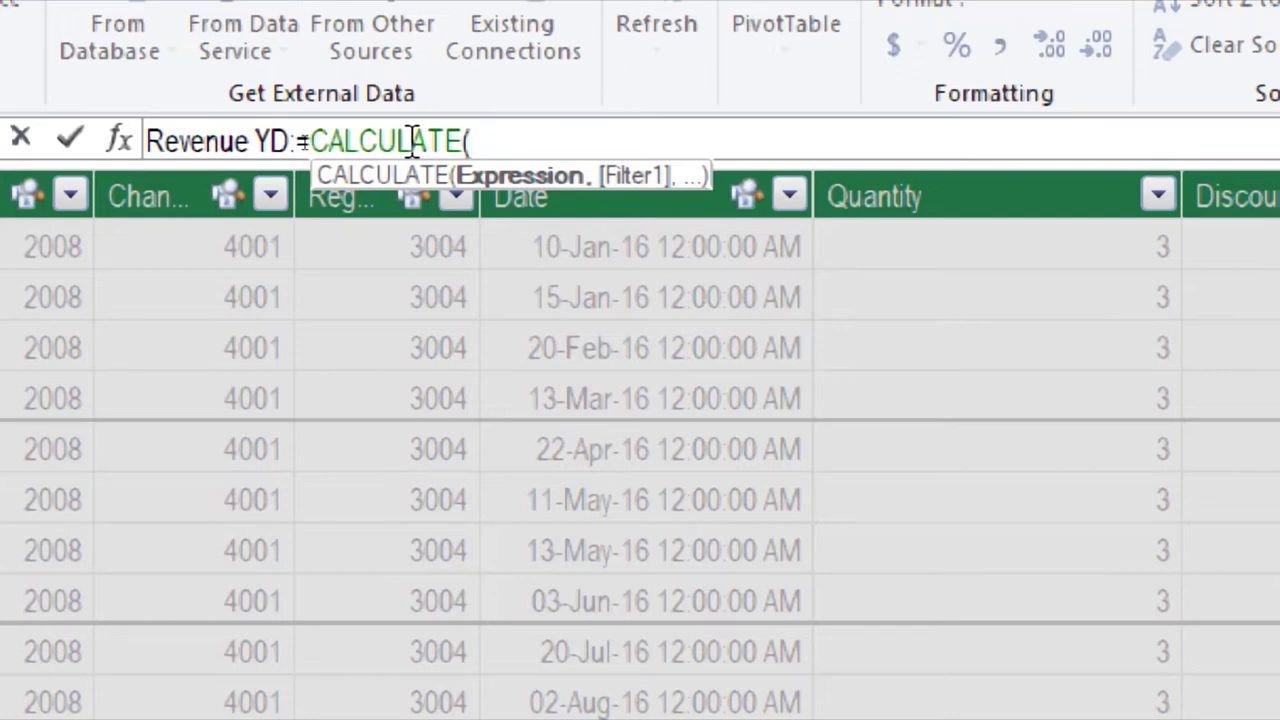
- Insert [Revenue] as CALCULATE's expression and begin DATEADD( as its filter
{"action": "type", "text": "["}
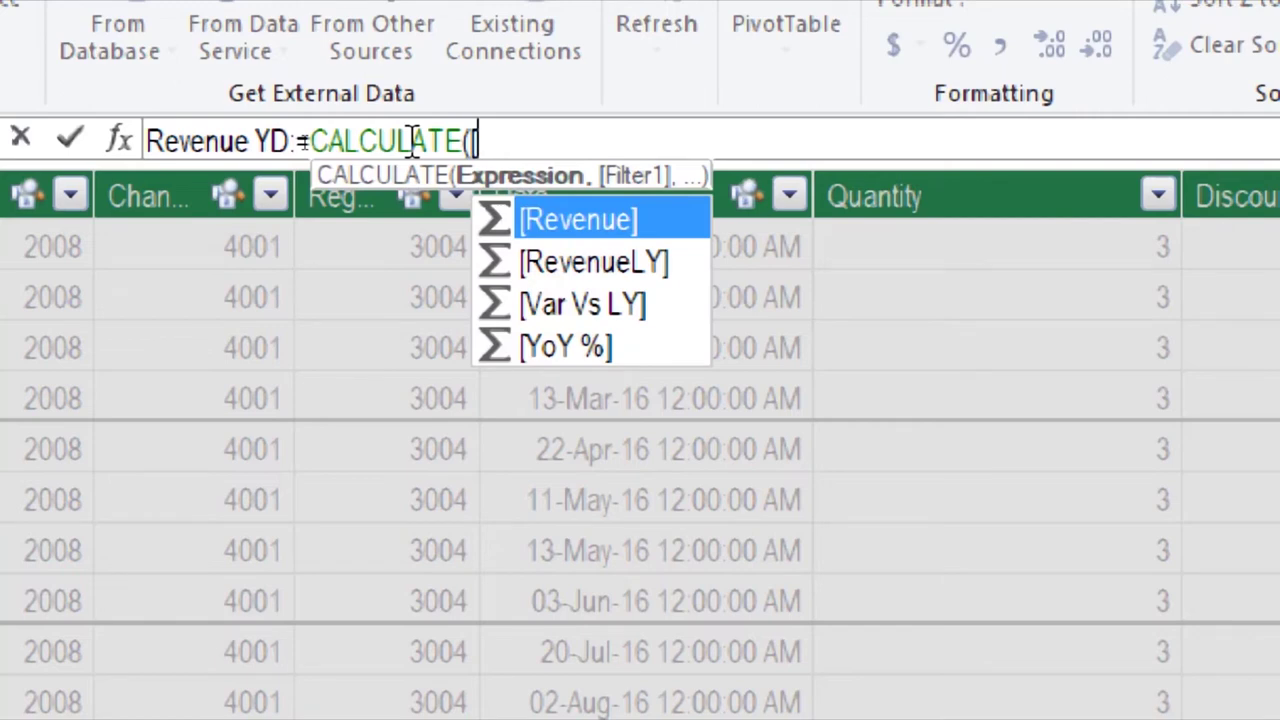
{"action": "key", "text": "Tab"}
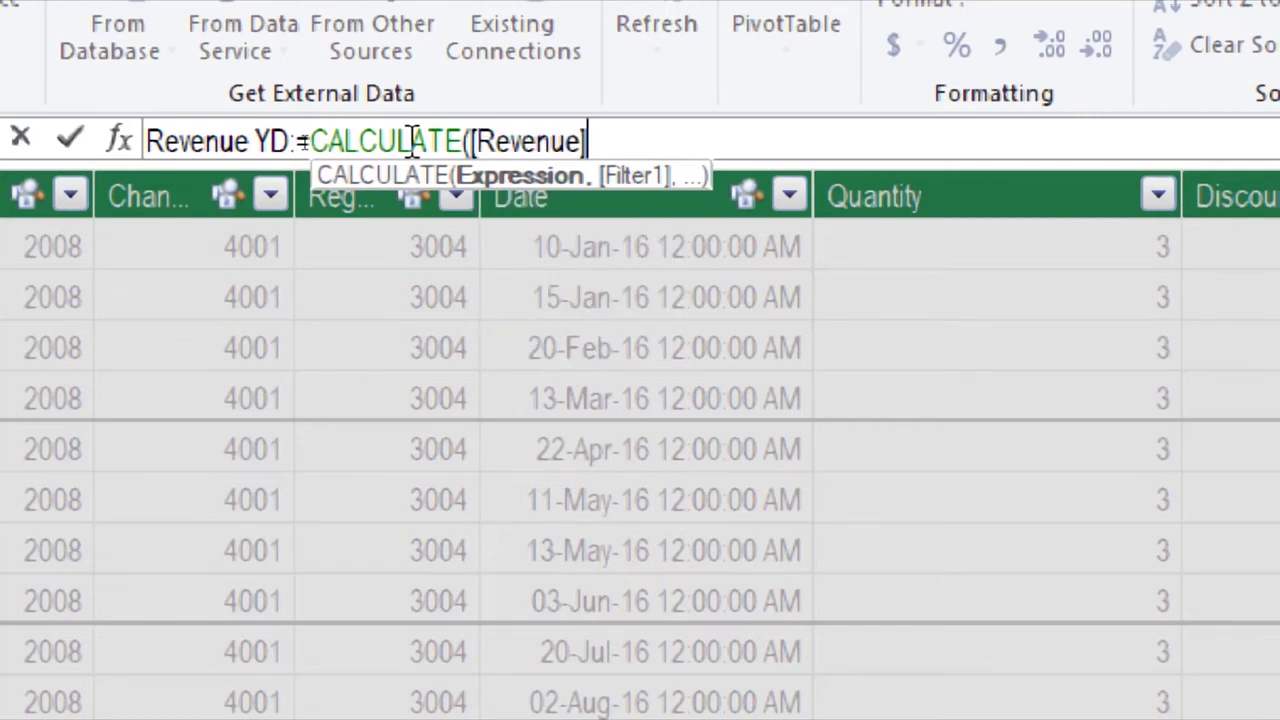
{"action": "type", "text": ","}
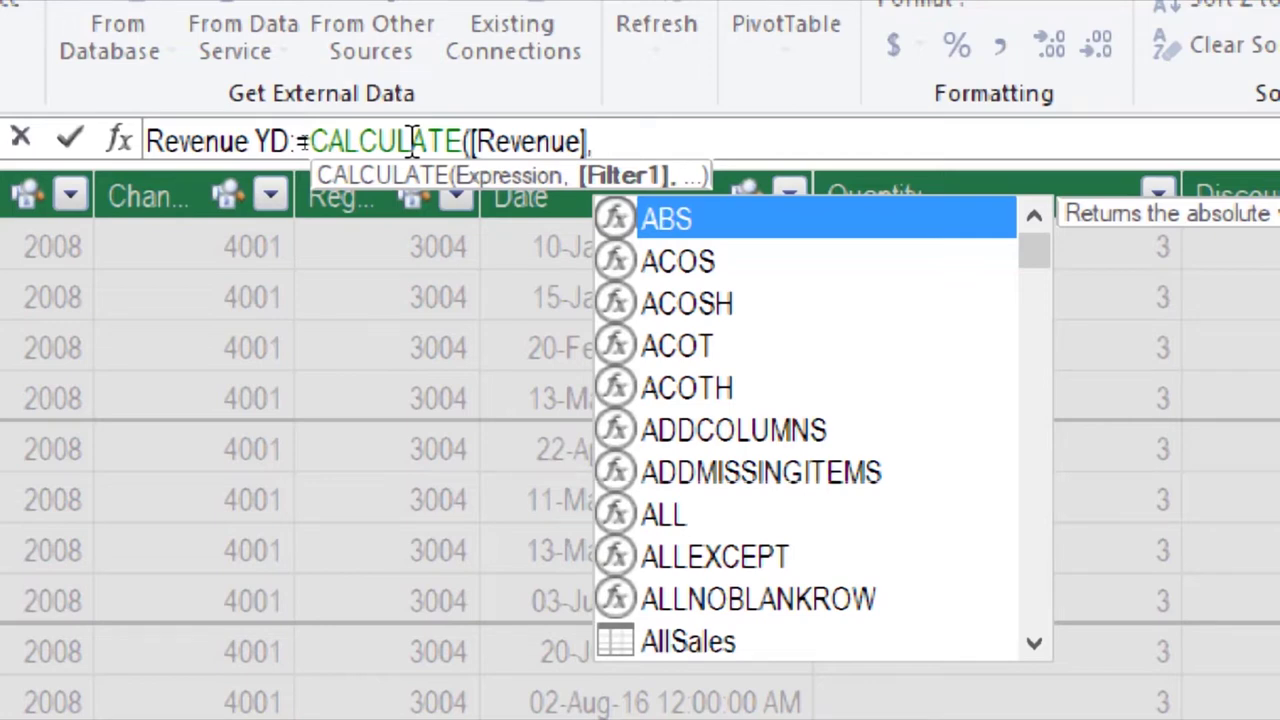
{"action": "type", "text": "datea"}
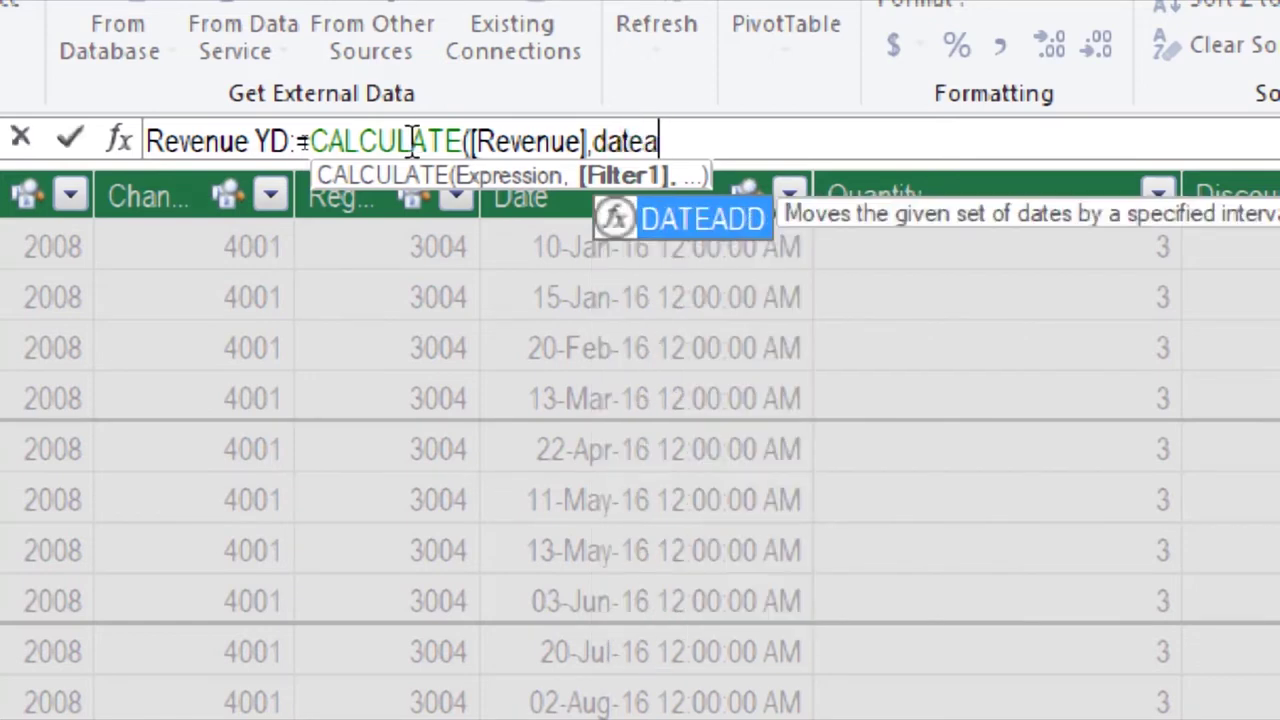
{"action": "type", "text": "d"}
{"action": "key", "text": "Tab"}
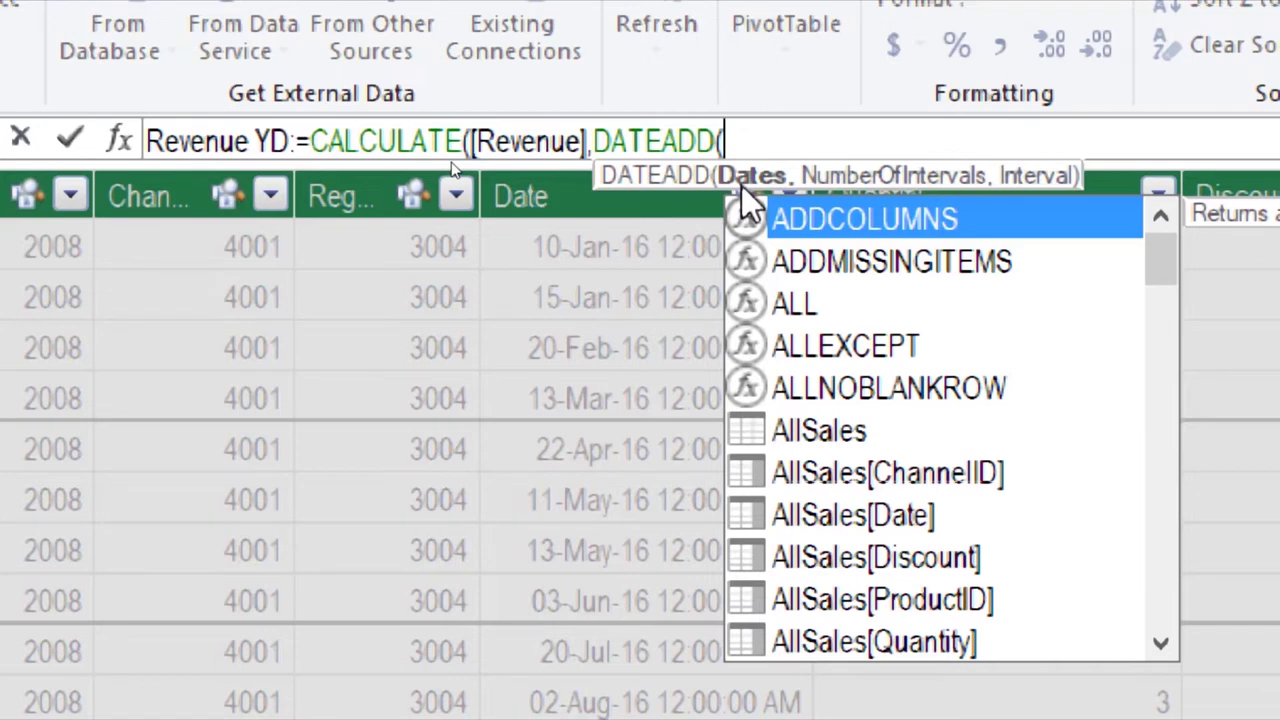
- Insert 'Calendar'[Date] from the autocomplete list as DATEADD's dates argument
{"action": "type", "text": "calenda"}
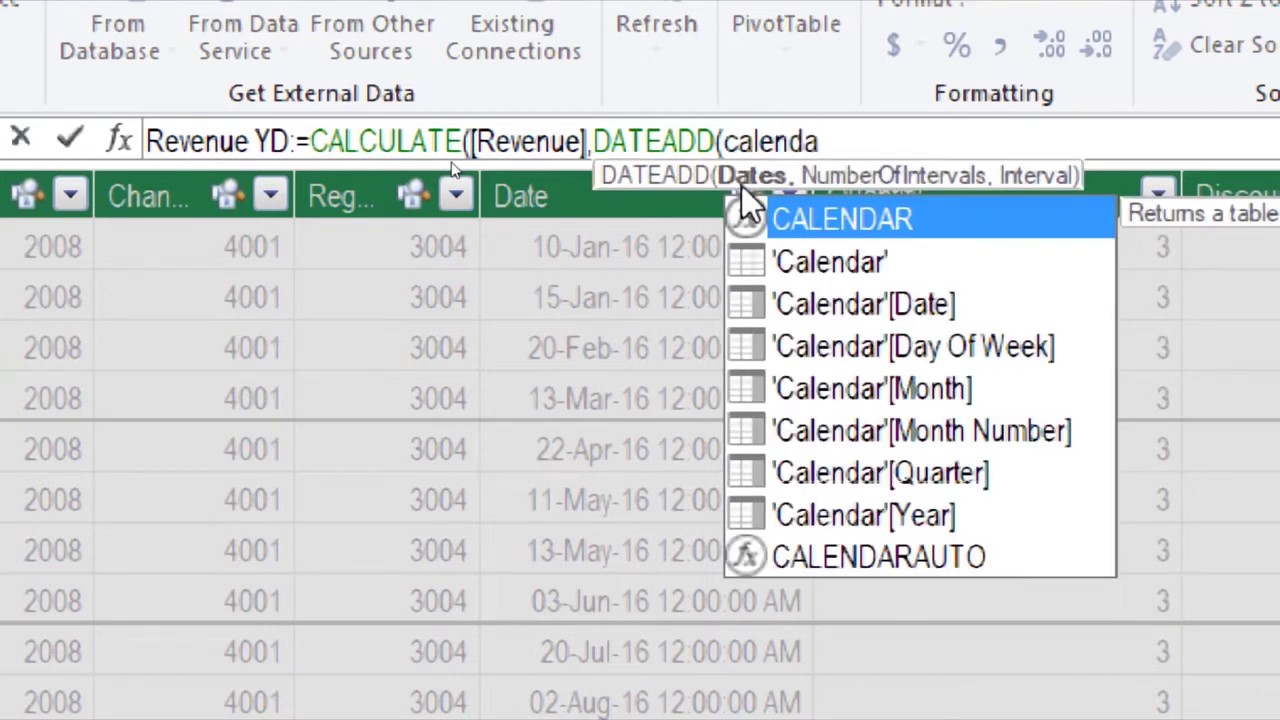
{"action": "key", "text": "Down"}
{"action": "key", "text": "Down"}
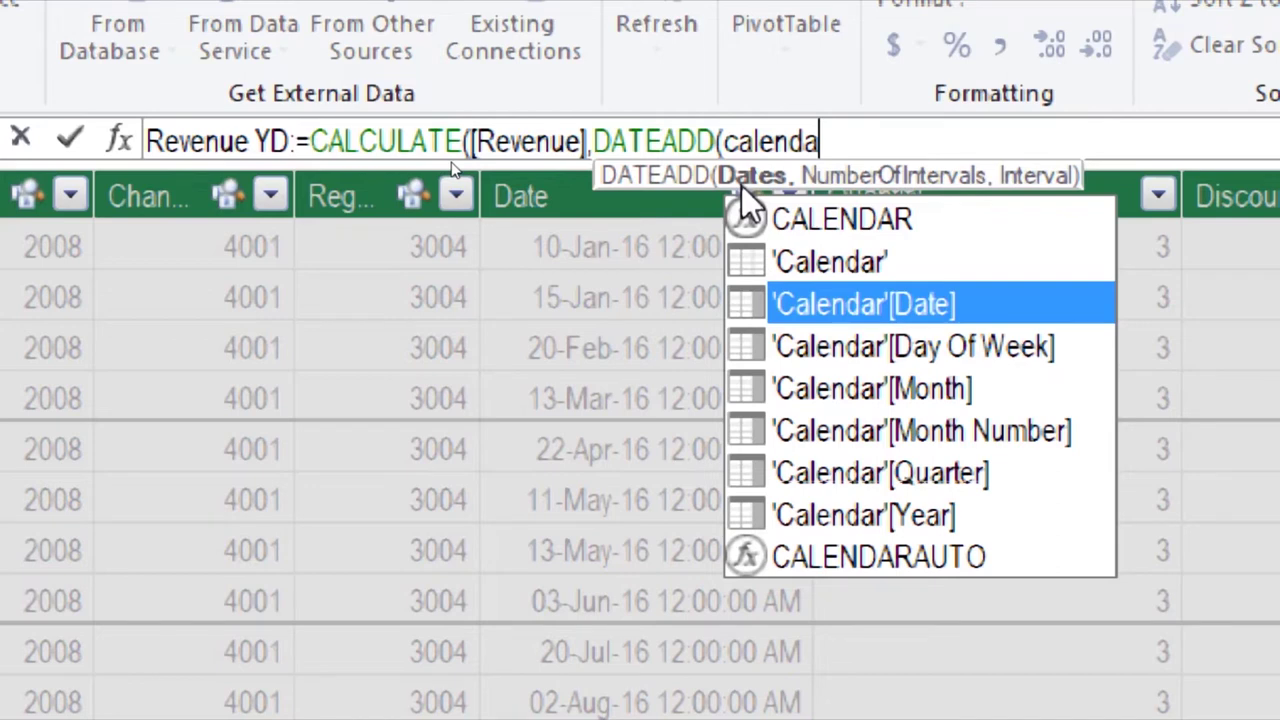
{"action": "key", "text": "Tab"}
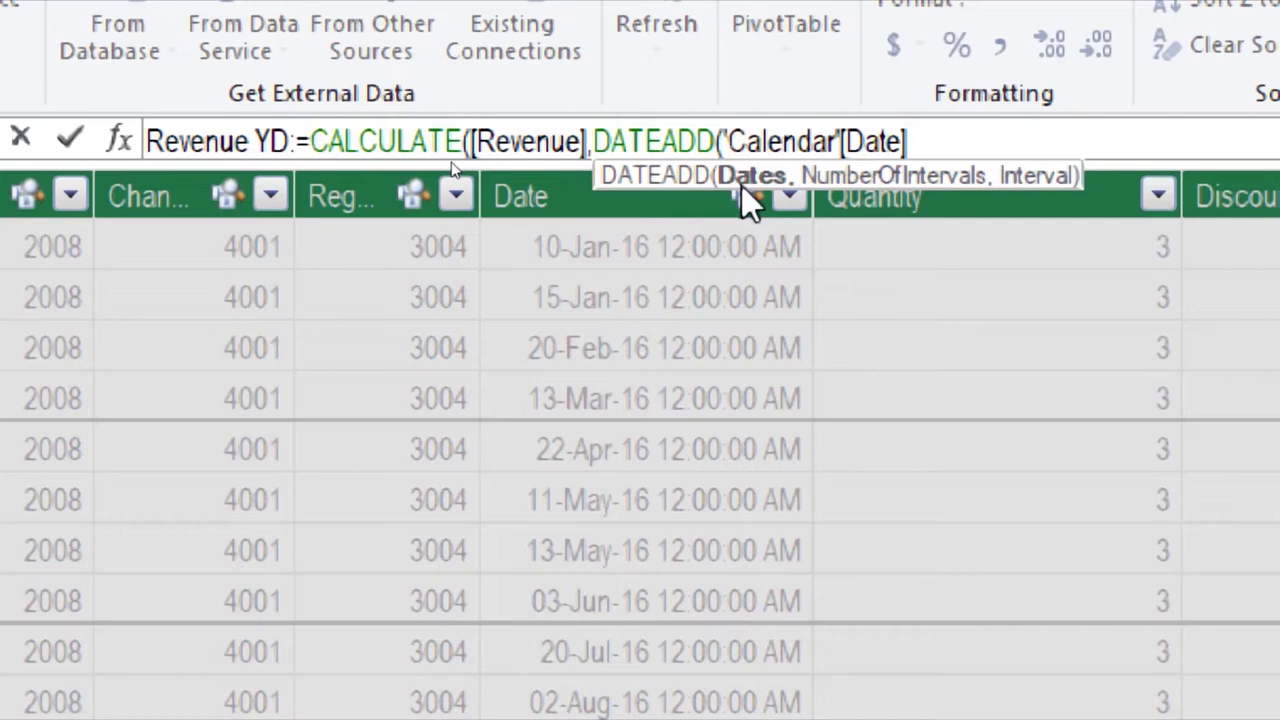
- Add -1 and DAY as DATEADD's interval arguments and close both parentheses
{"action": "type", "text": ","}
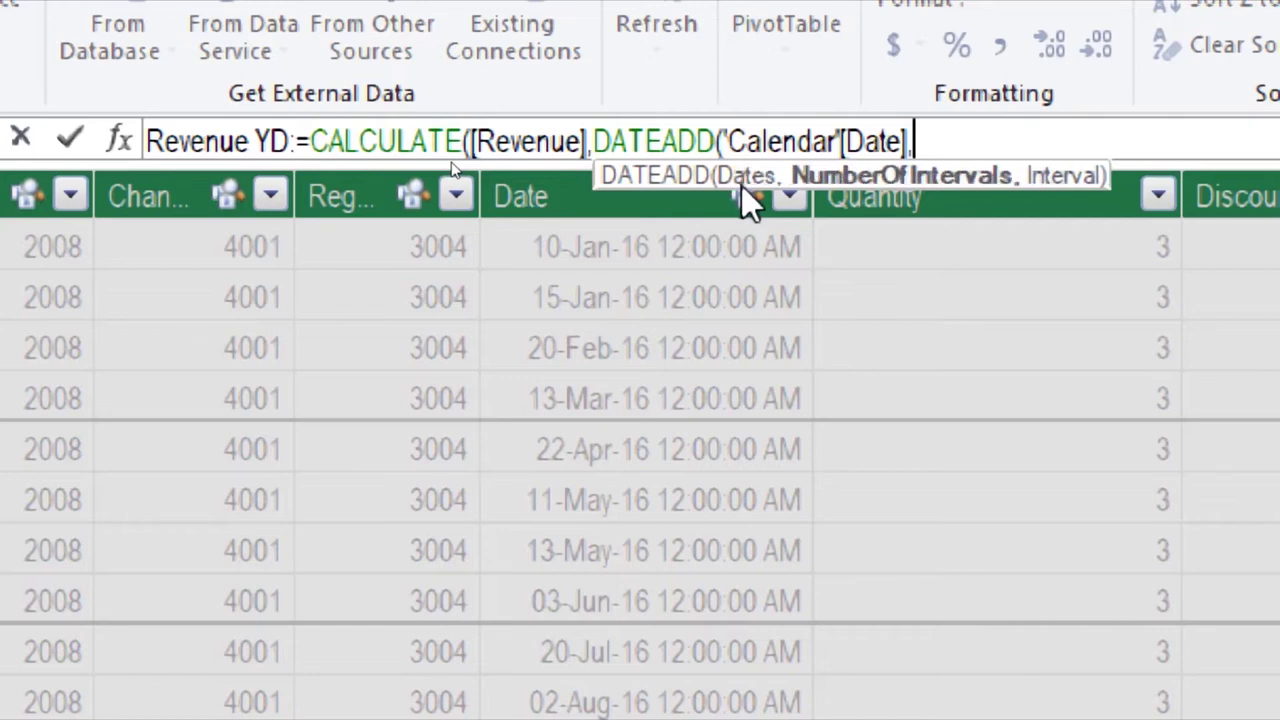
{"action": "type", "text": "-"}
{"action": "type", "text": "1"}
{"action": "type", "text": ","}
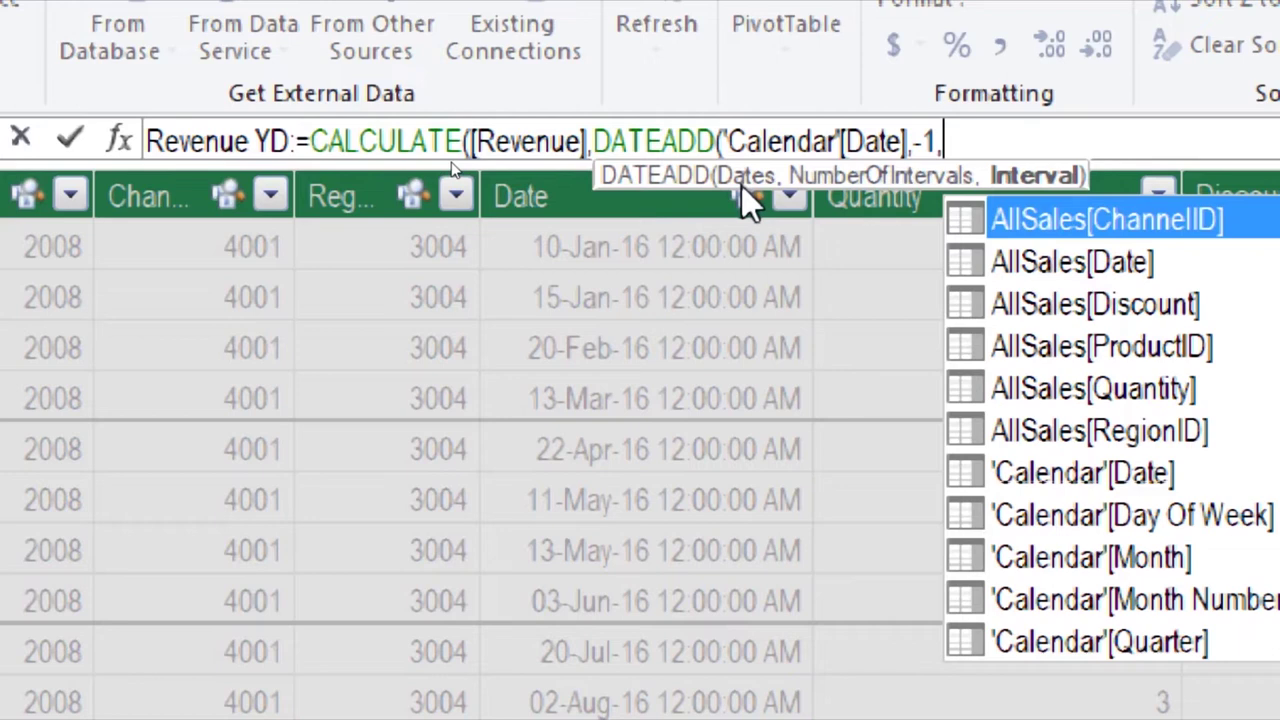
{"action": "type", "text": "da"}
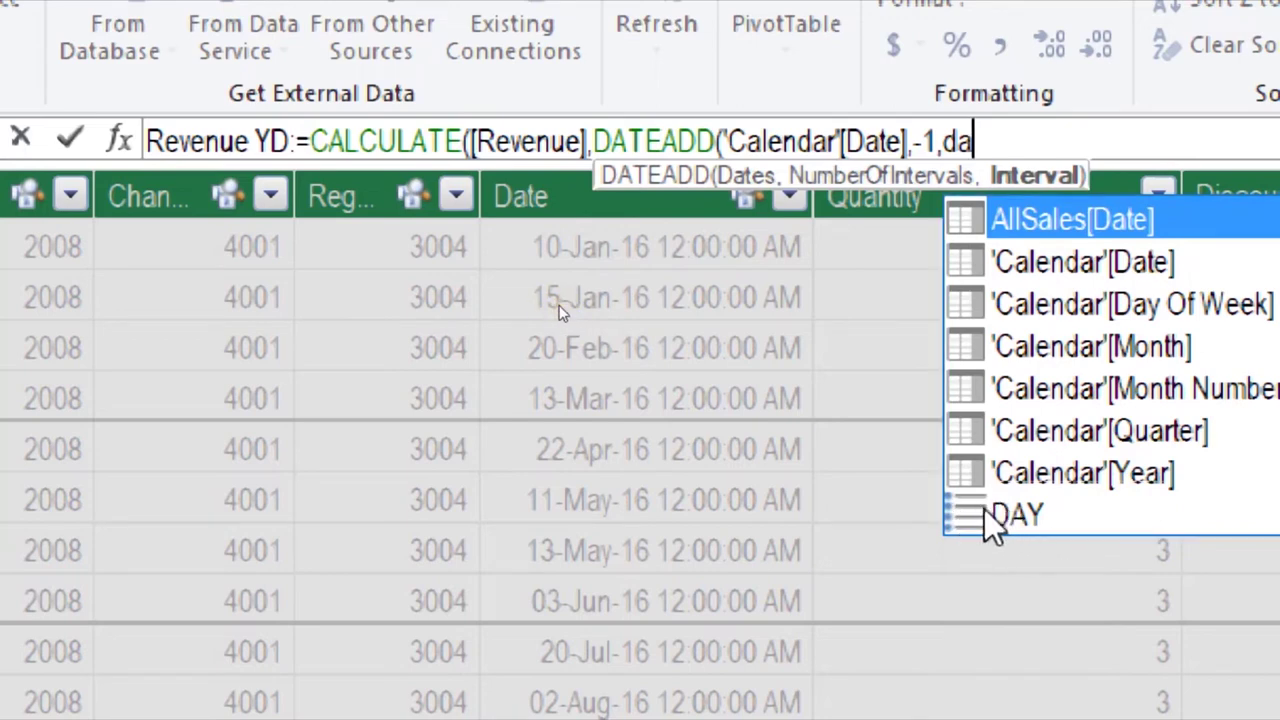
{"action": "left_click", "coordinate": [990, 515]}
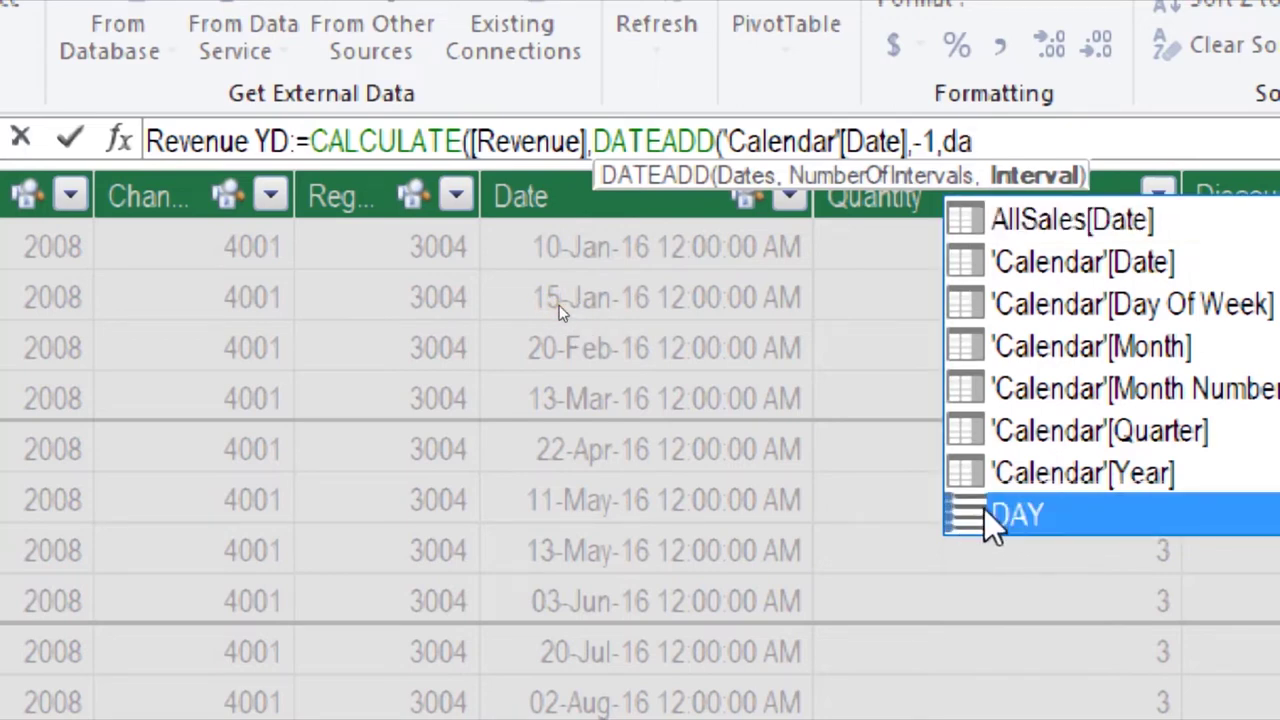
{"action": "double_click", "coordinate": [990, 518]}
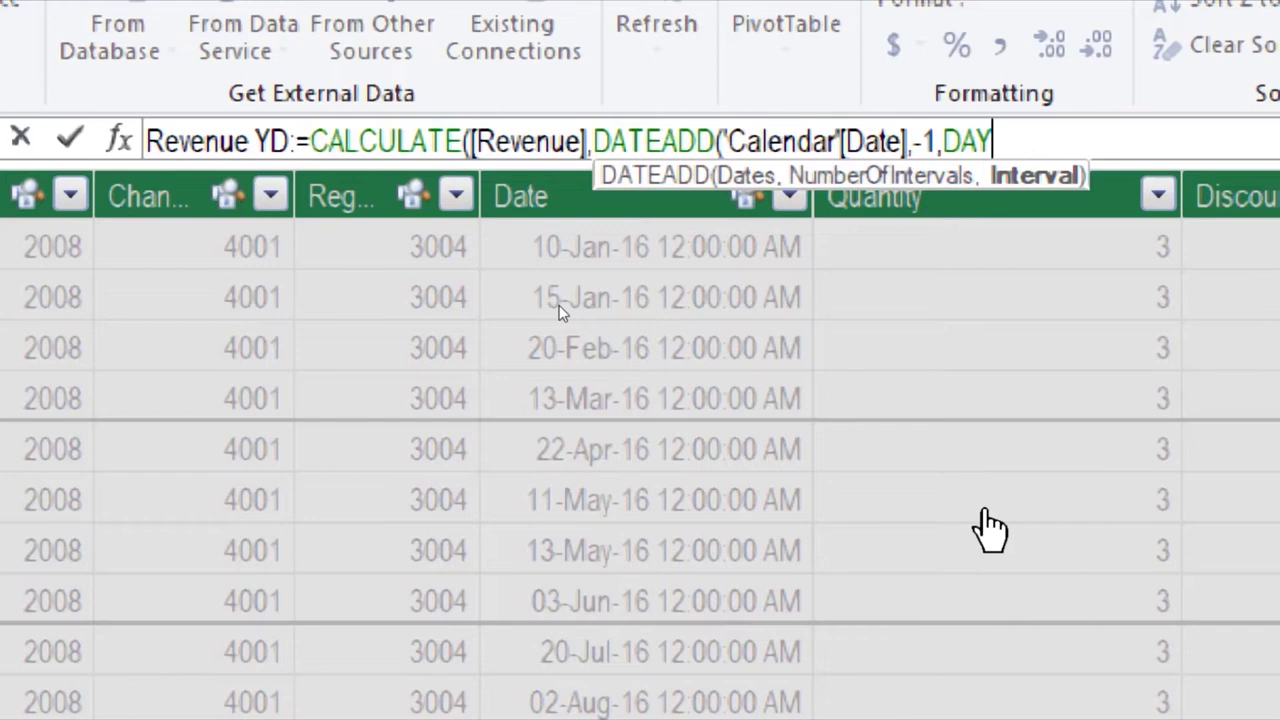
{"action": "type", "text": ")"}
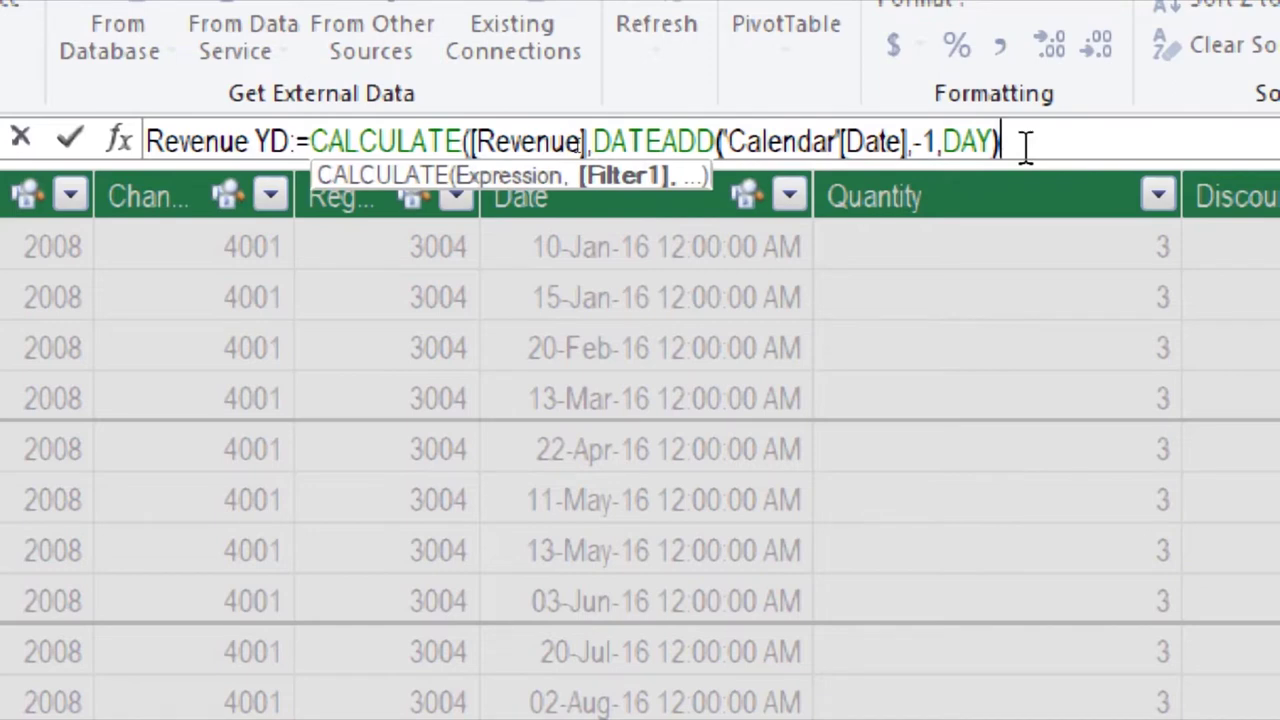
{"action": "type", "text": ")"}
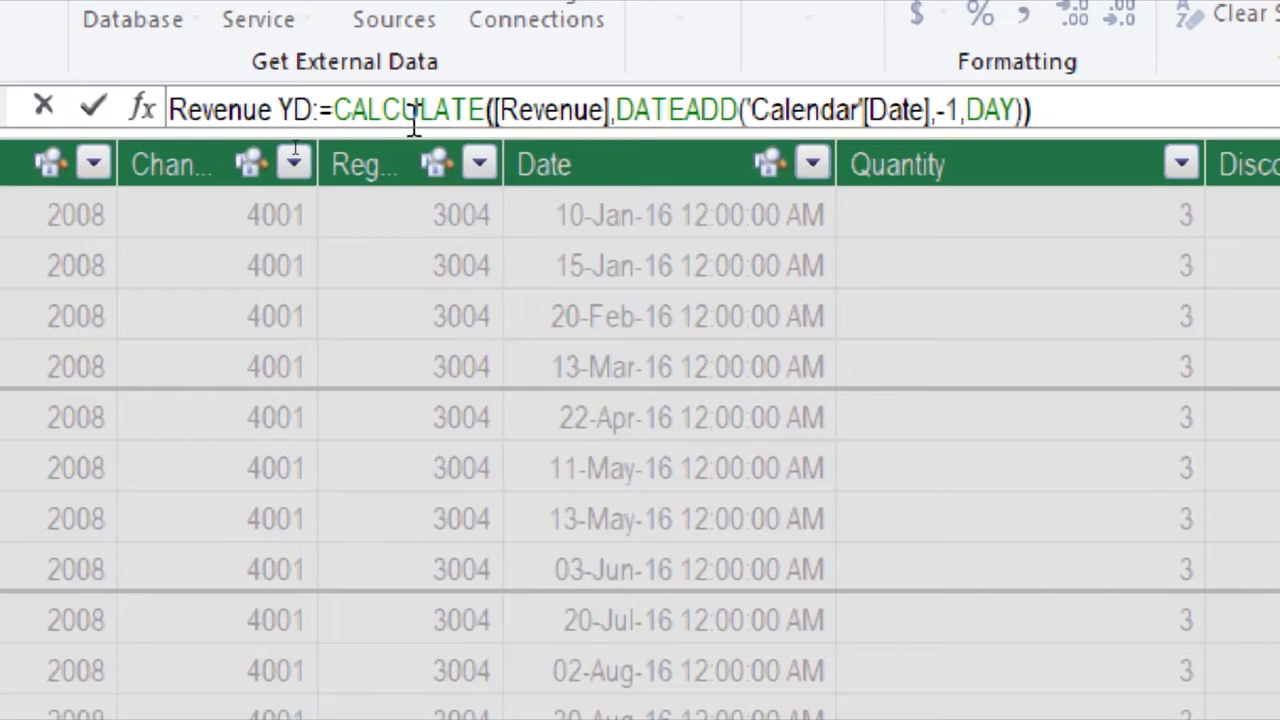
- Check the argument hints and commit =CALCULATE([Revenue],DATEADD('Calendar'[Date],-1,DAY))
{"action": "left_click", "coordinate": [704, 112]}
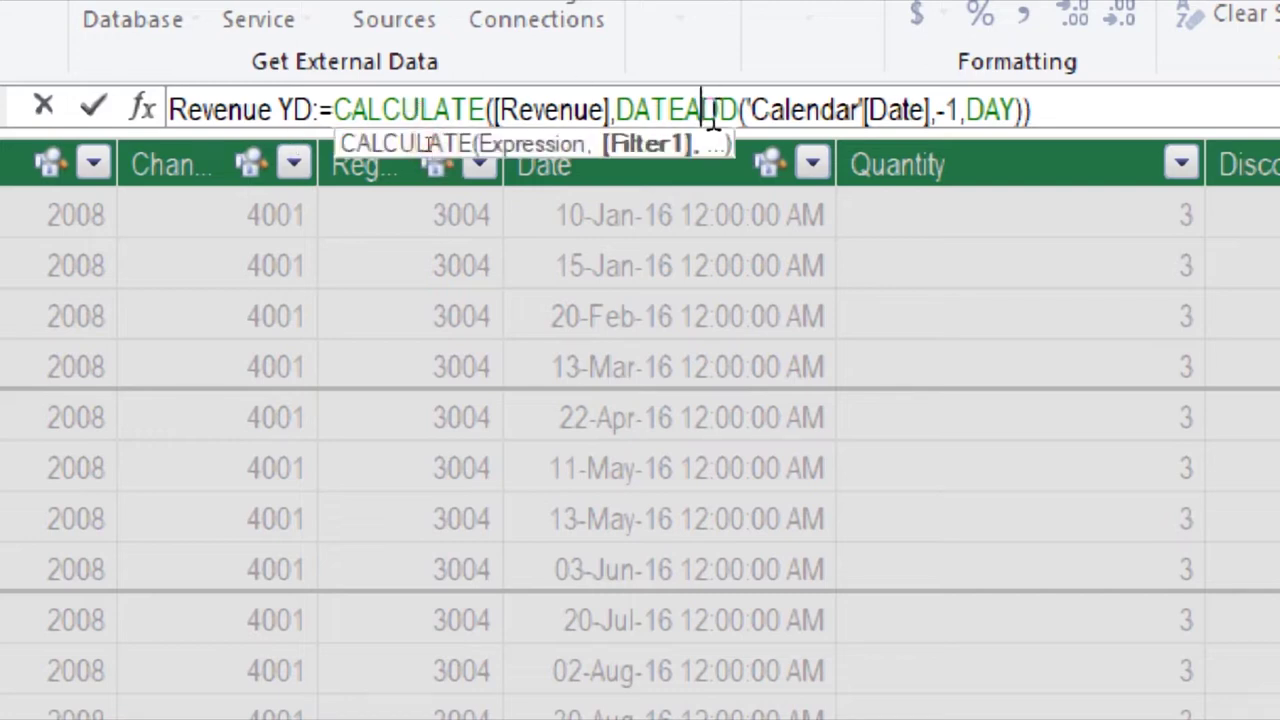
{"action": "left_click", "coordinate": [808, 110]}
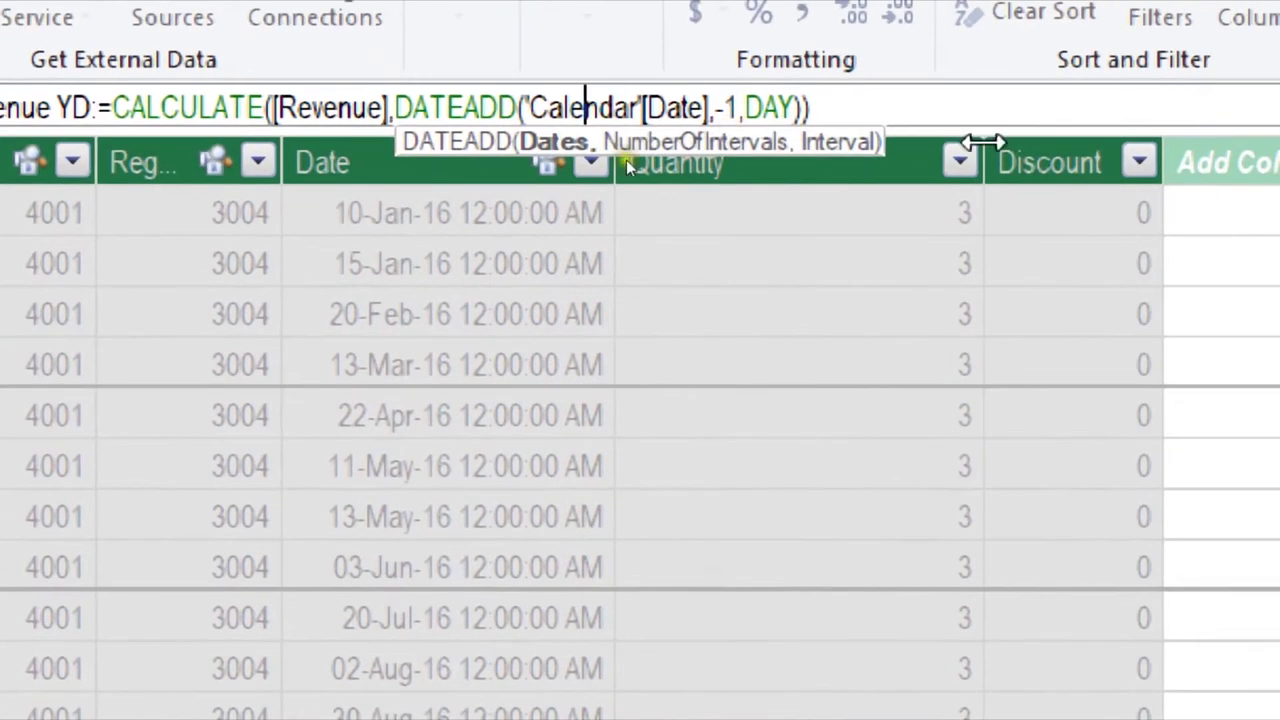
{"action": "left_click", "coordinate": [718, 107]}
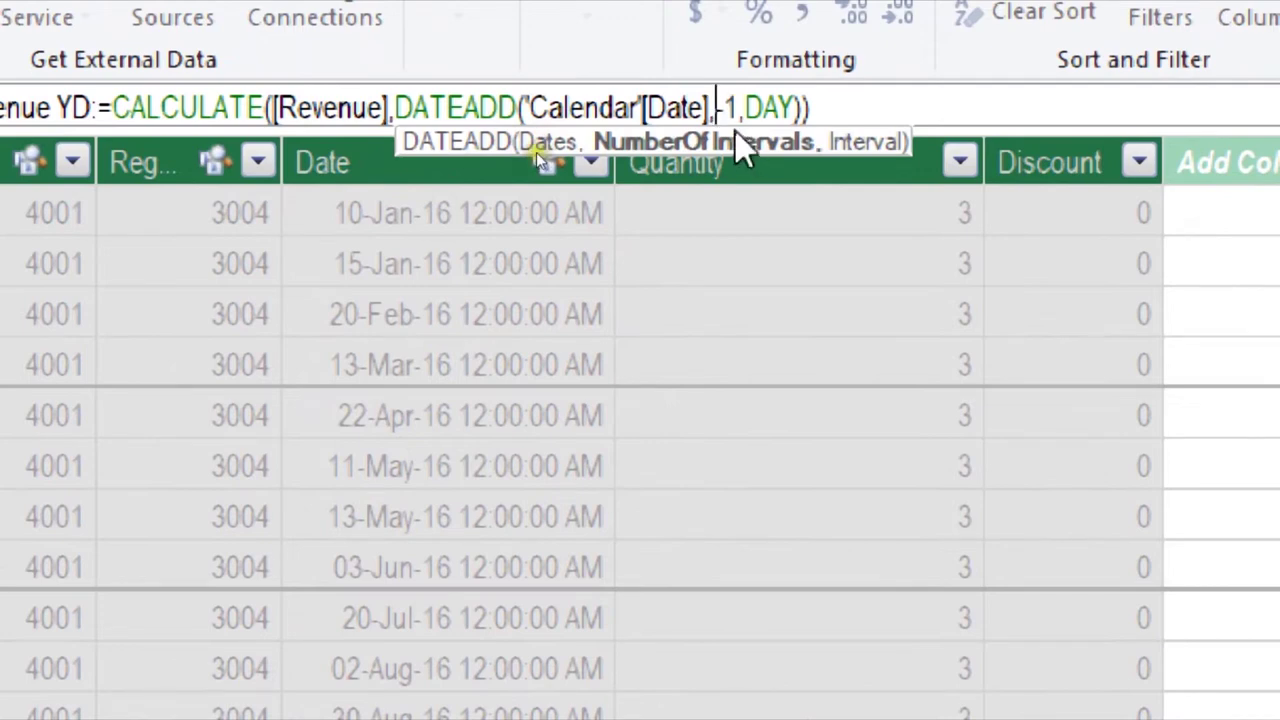
{"action": "left_click", "coordinate": [818, 107]}
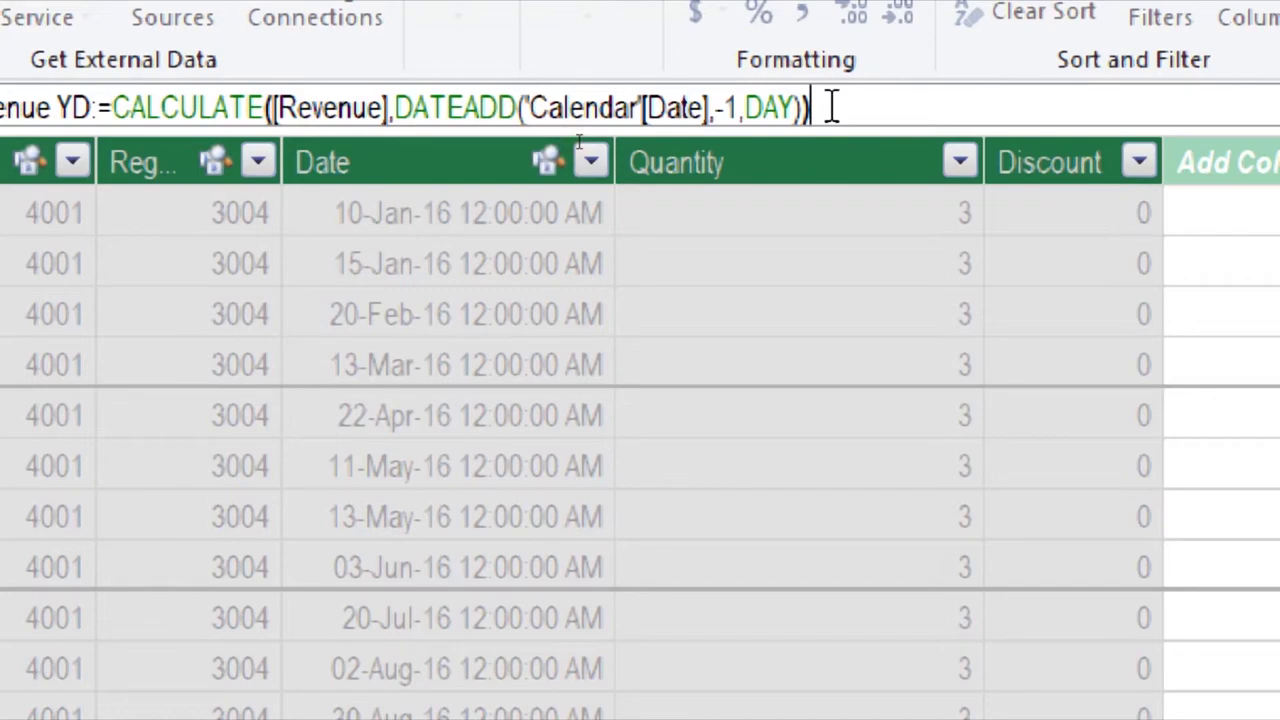
{"action": "key", "text": "Return"}
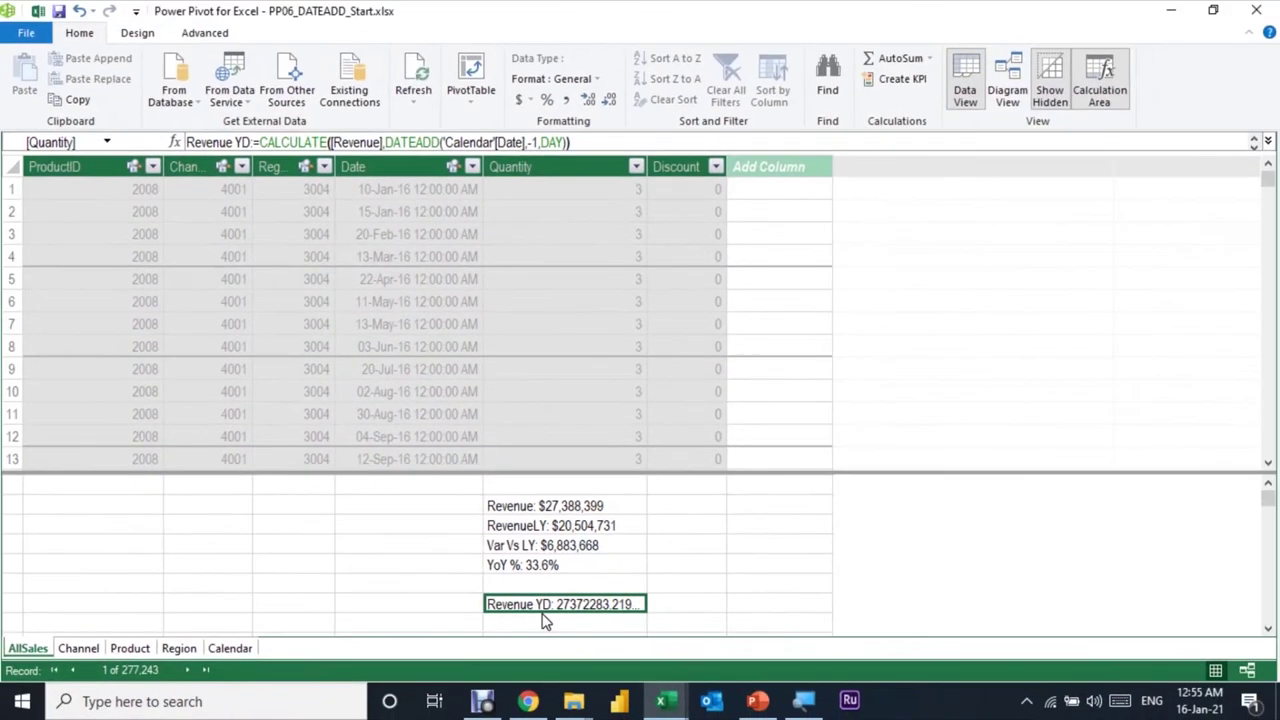
- Apply the $ English (United States) currency format to the Revenue YD measure
{"action": "left_click", "coordinate": [527, 101]}
{"action": "left_click", "coordinate": [533, 120]}
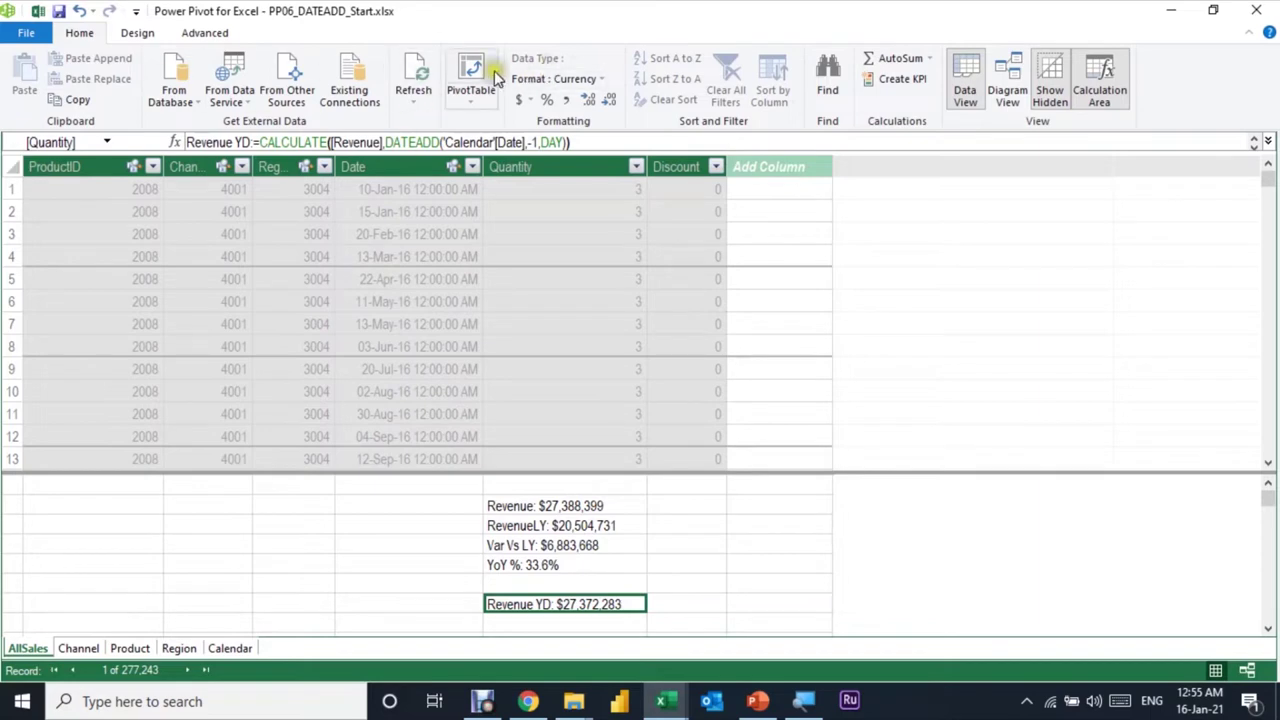
- Insert an empty data-model PivotTable at J3 on the existing DATEADD sheet
{"action": "key", "text": "alt+Tab"}
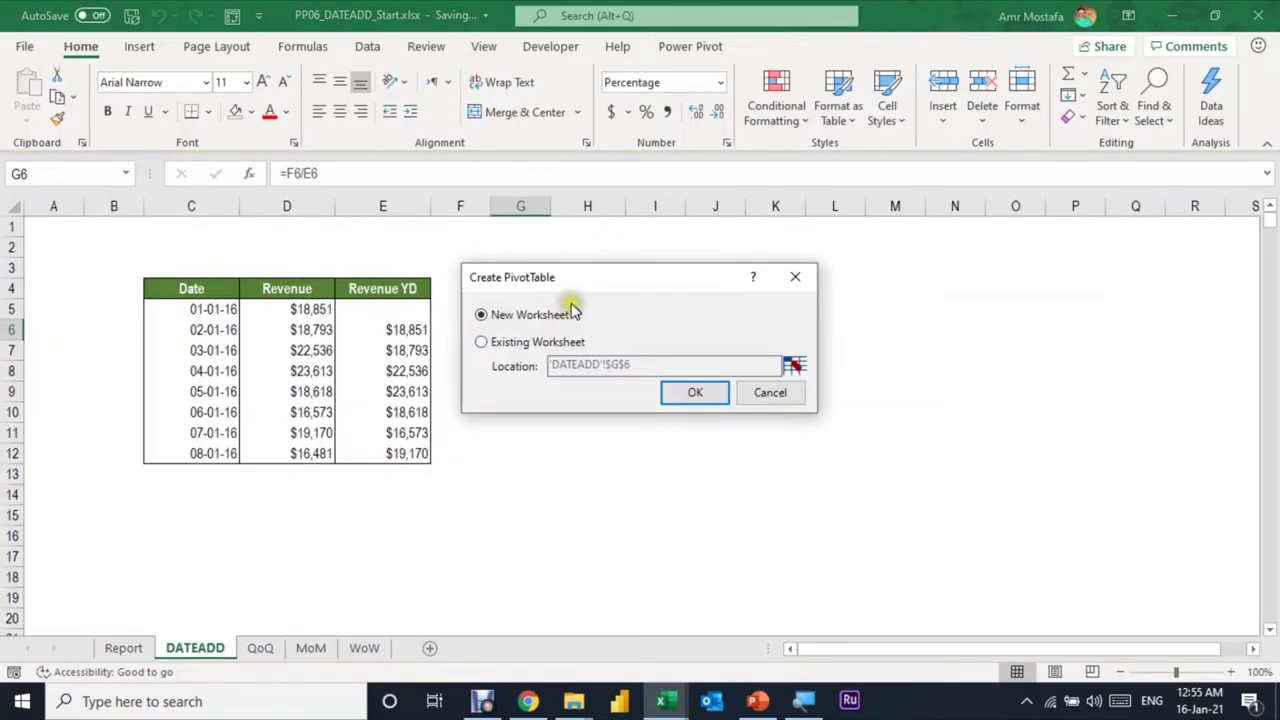
{"action": "left_click_drag", "start_coordinate": [568, 281], "coordinate": [876, 259]}
{"action": "left_click", "coordinate": [843, 322]}
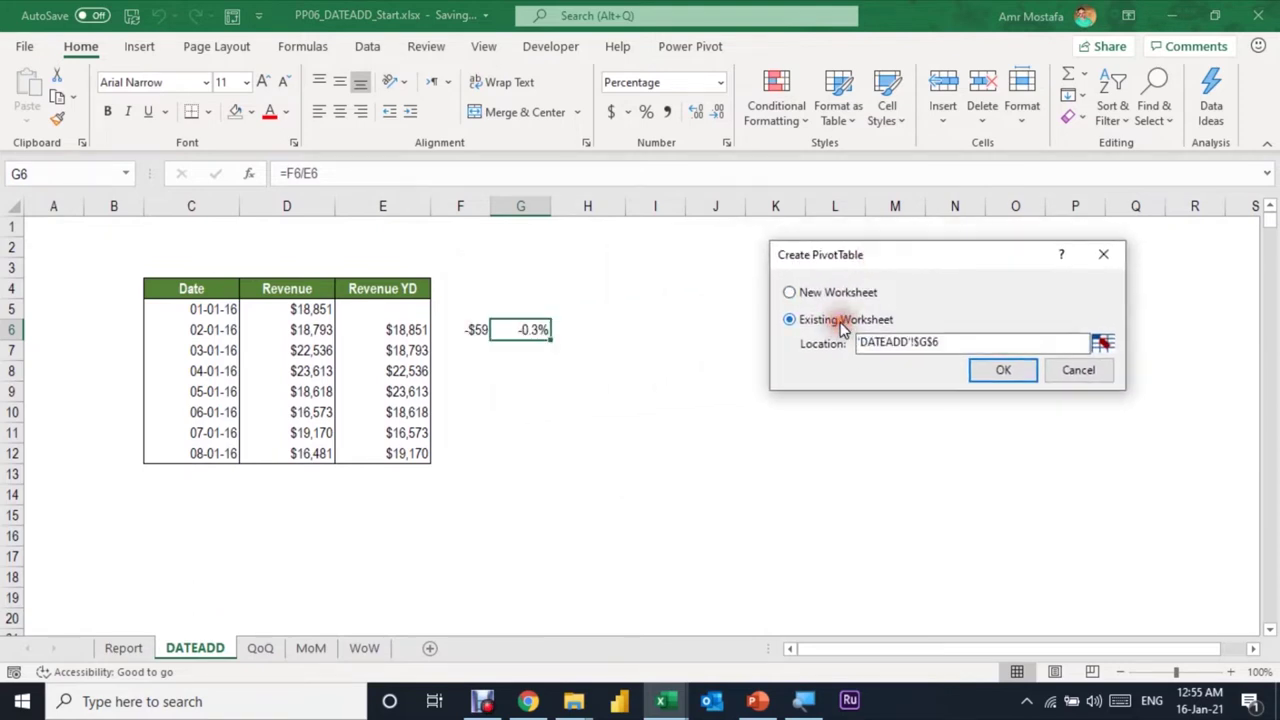
{"action": "left_click", "coordinate": [1101, 342]}
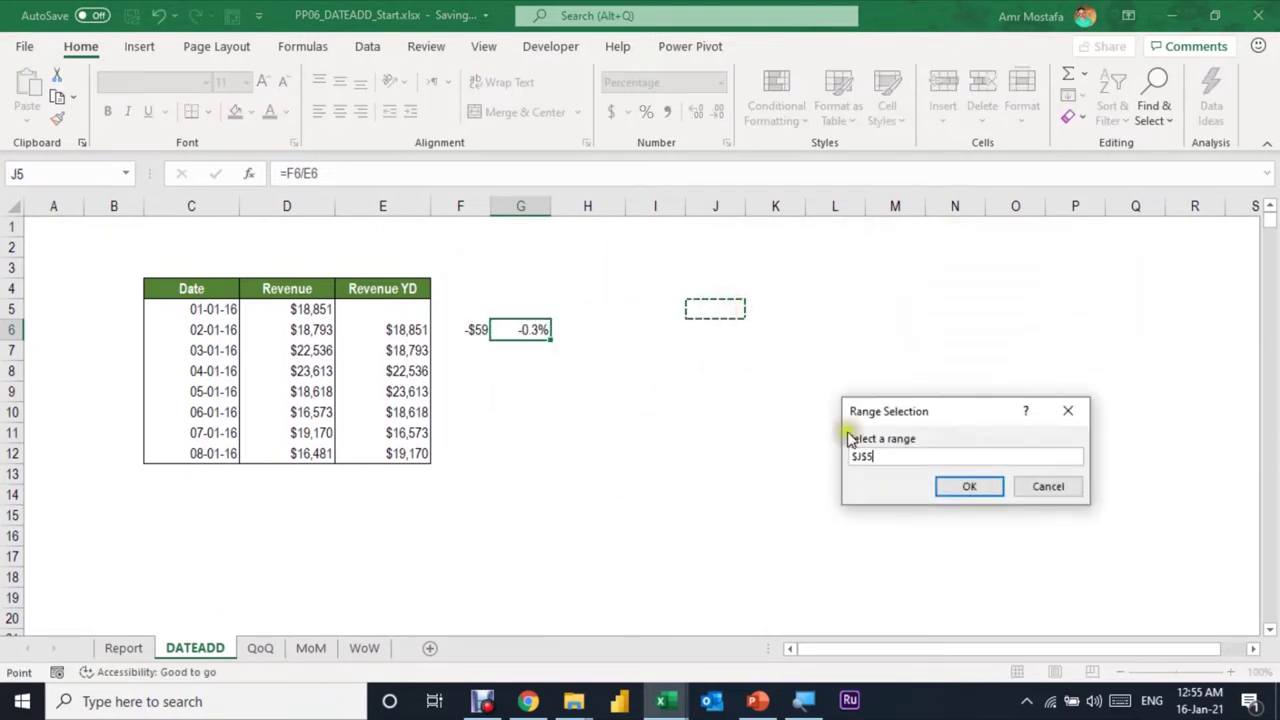
{"action": "left_click", "coordinate": [715, 268]}
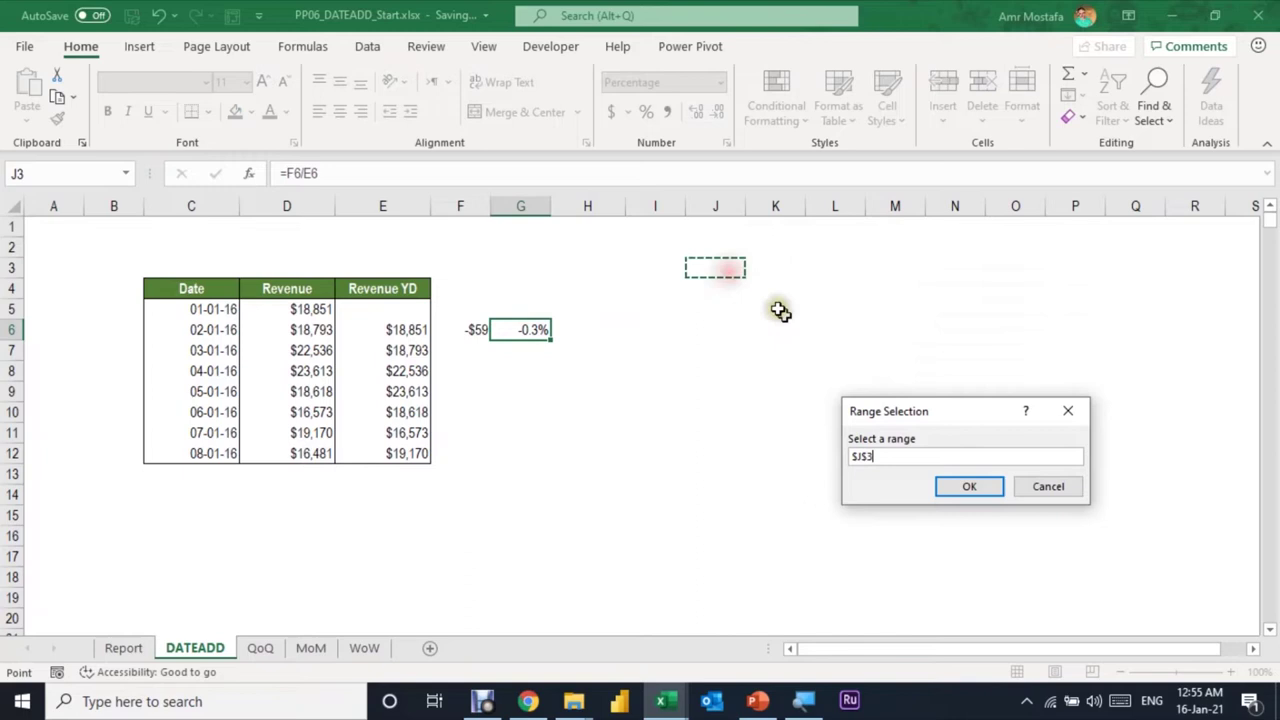
{"action": "left_click", "coordinate": [972, 490]}
{"action": "left_click", "coordinate": [1006, 375]}
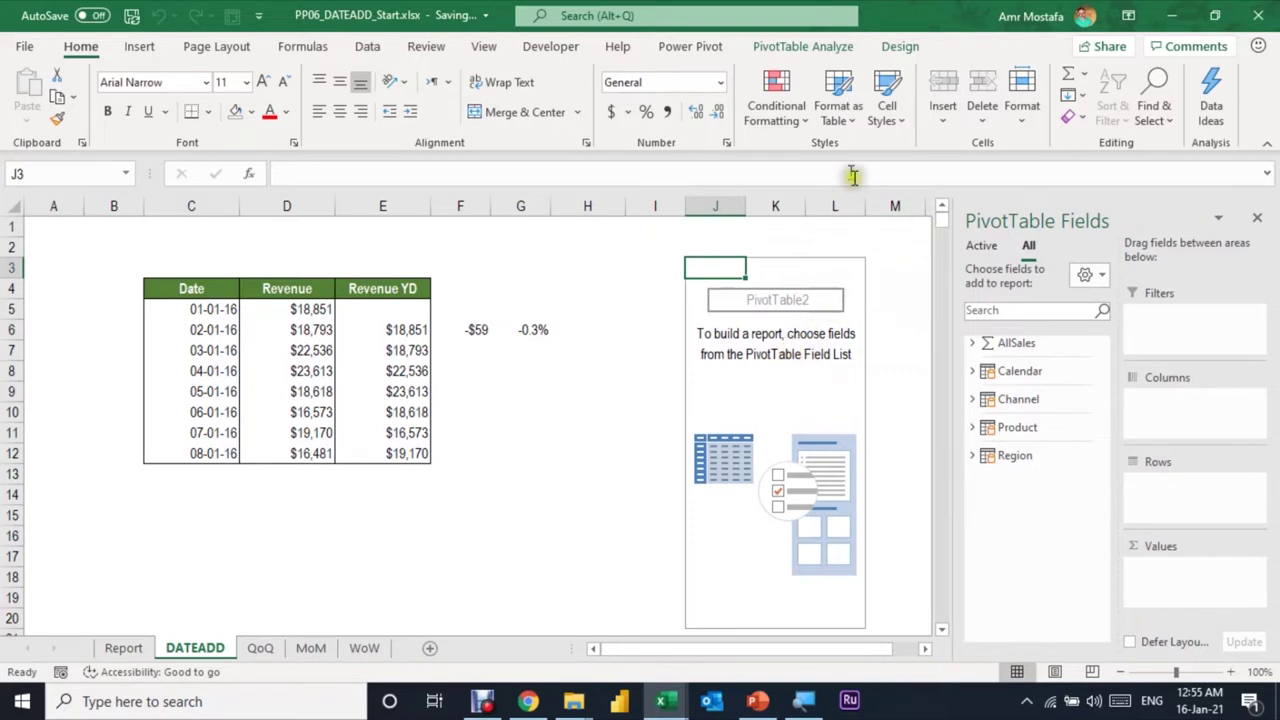
- Rename the PivotTable to 'Yesterday'
{"action": "left_click", "coordinate": [805, 46]}
{"action": "left_click", "coordinate": [71, 97]}
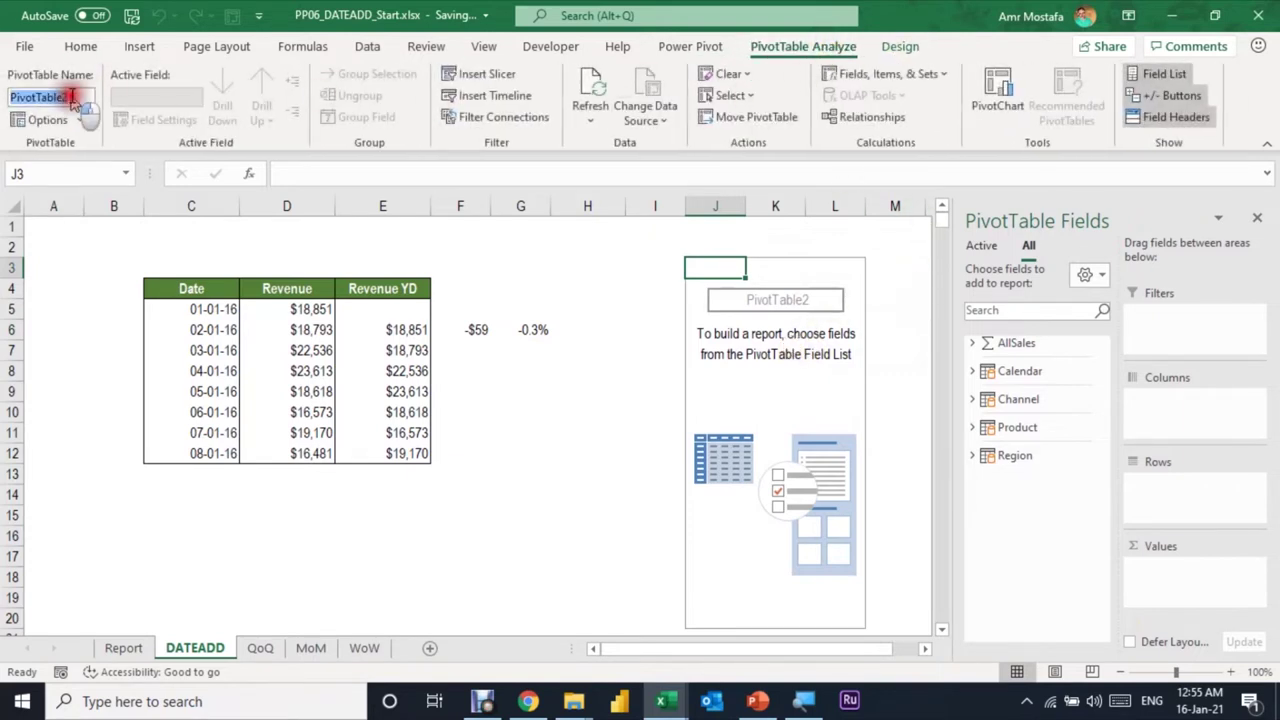
{"action": "type", "text": "Yesterday"}
{"action": "key", "text": "Return"}
- Add Revenue and Revenue YD as values and Calendar Date as the rows
{"action": "left_click", "coordinate": [970, 343]}
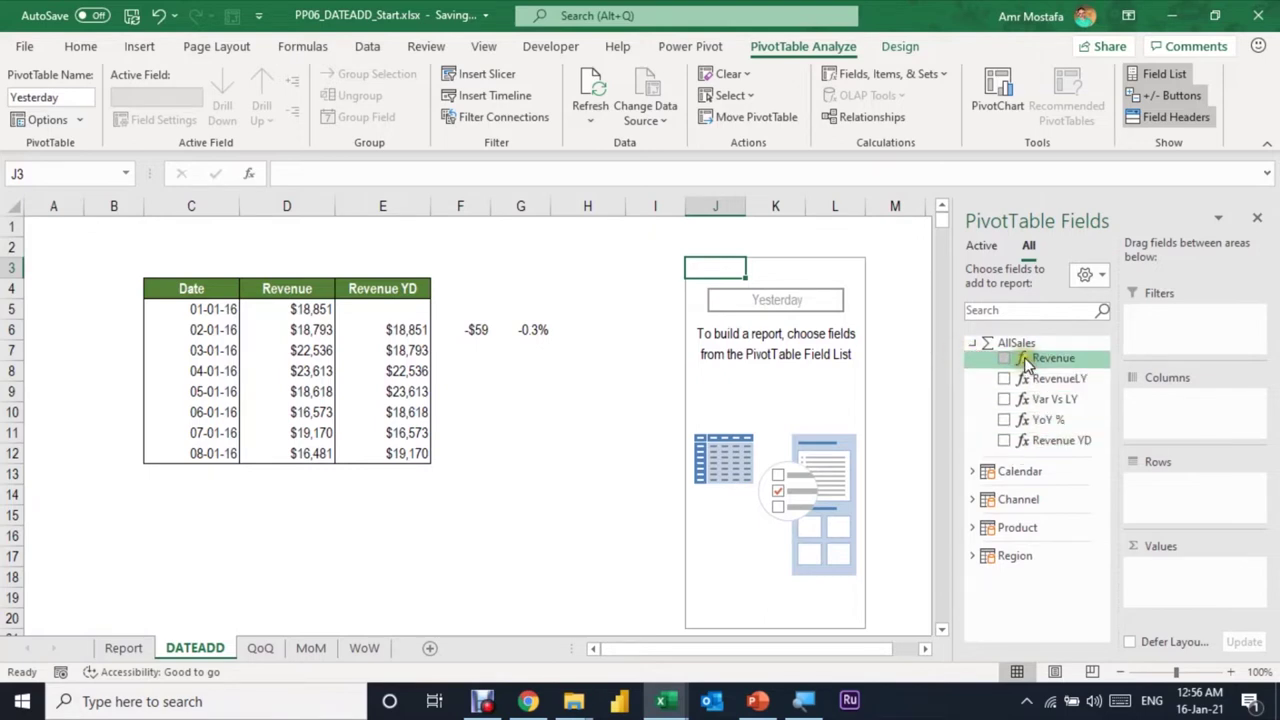
{"action": "left_click_drag", "start_coordinate": [1045, 357], "coordinate": [1190, 568]}
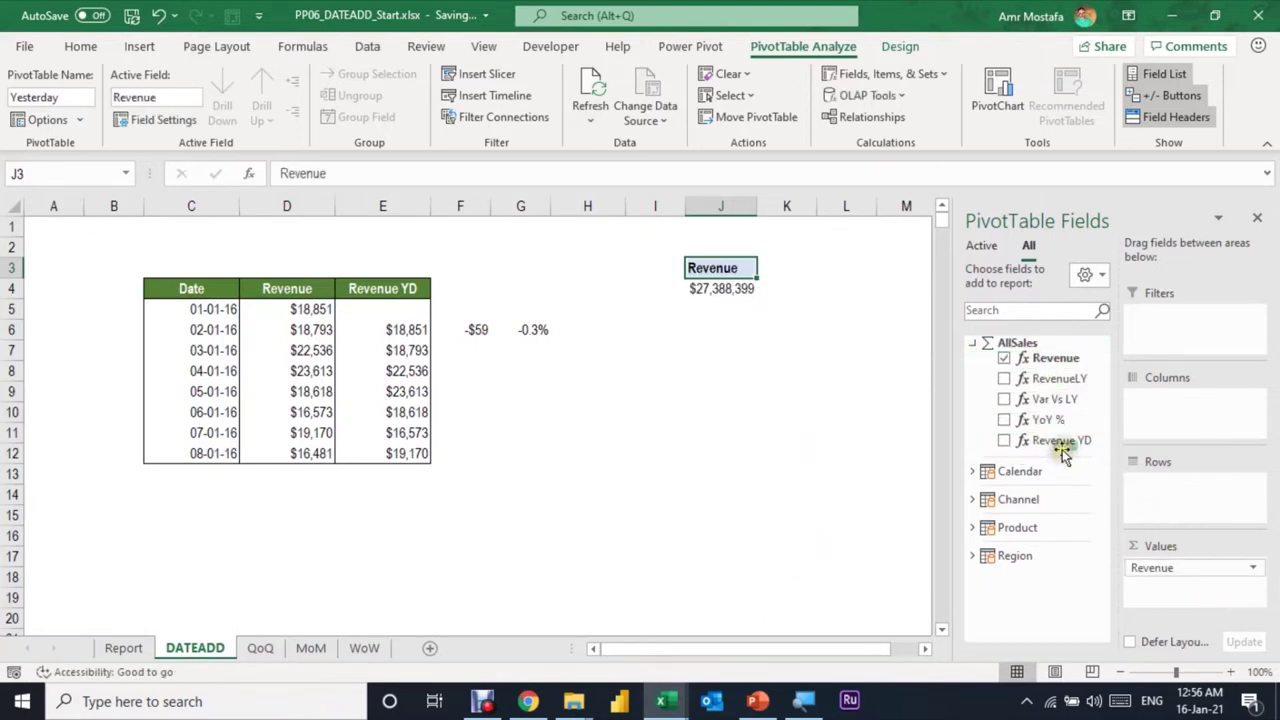
{"action": "left_click_drag", "start_coordinate": [1058, 440], "coordinate": [1203, 592]}
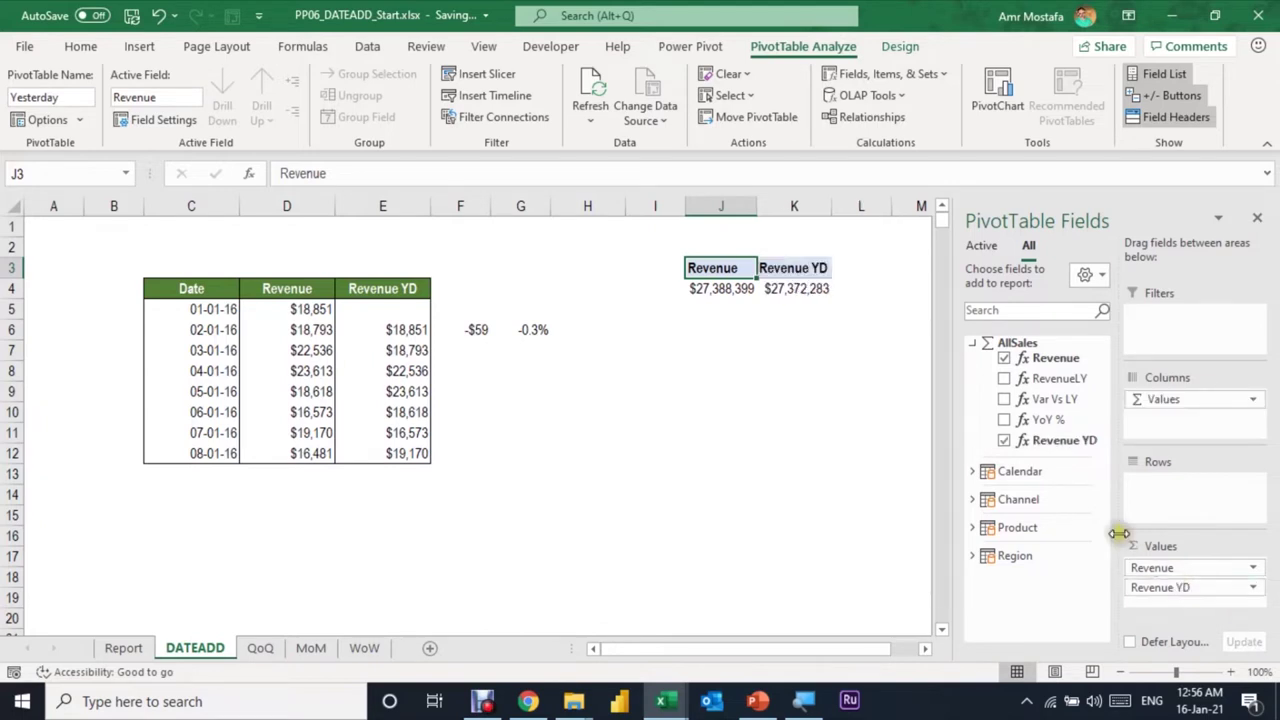
{"action": "left_click", "coordinate": [972, 471]}
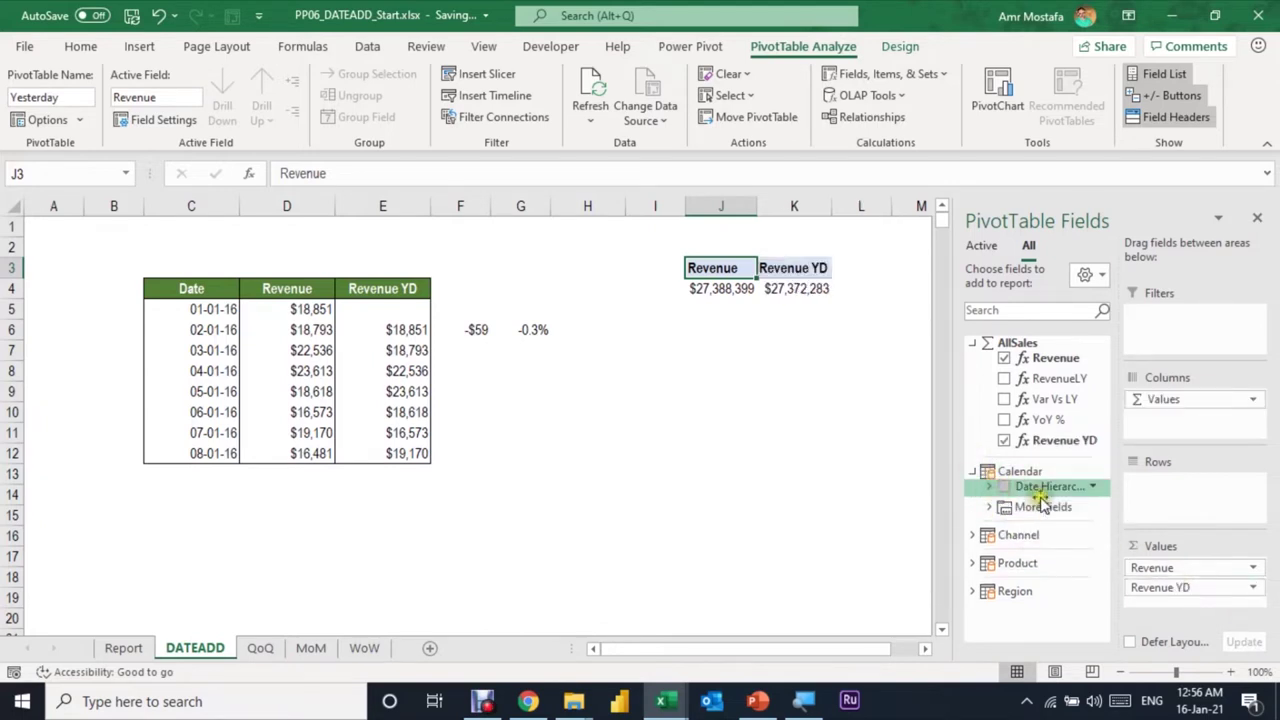
{"action": "left_click", "coordinate": [990, 507]}
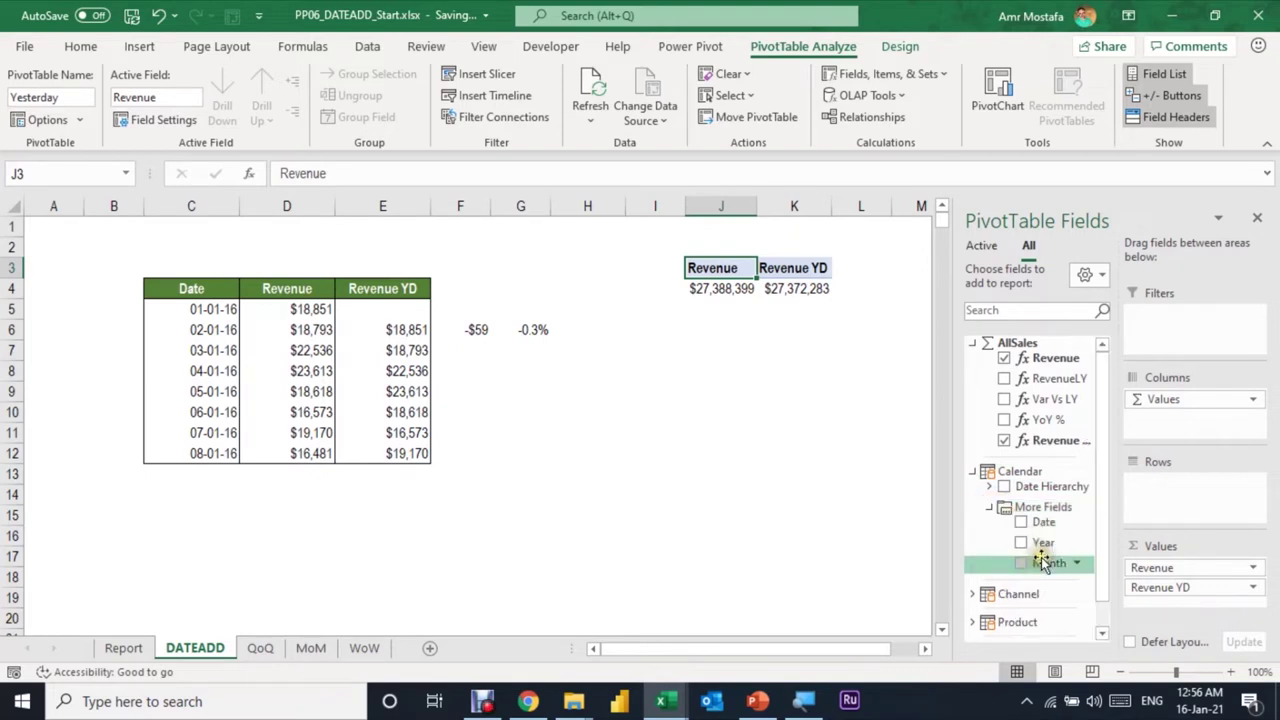
{"action": "left_click_drag", "start_coordinate": [1043, 522], "coordinate": [1170, 508]}
{"action": "left_click_drag", "start_coordinate": [1170, 508], "coordinate": [1165, 503]}
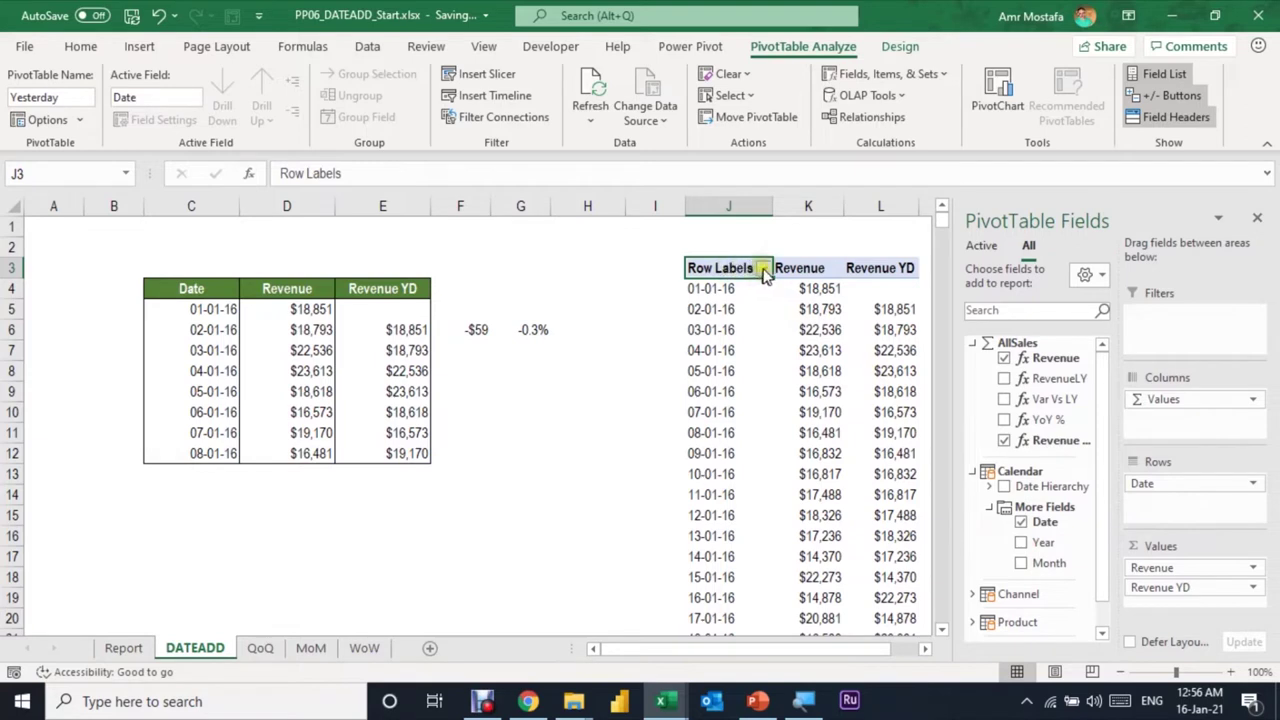
- Filter the row dates to 01-Jan-16 through 08-Jan-16 and compare Revenue with Revenue YD
{"action": "left_click", "coordinate": [762, 268]}
{"action": "left_click", "coordinate": [576, 470]}
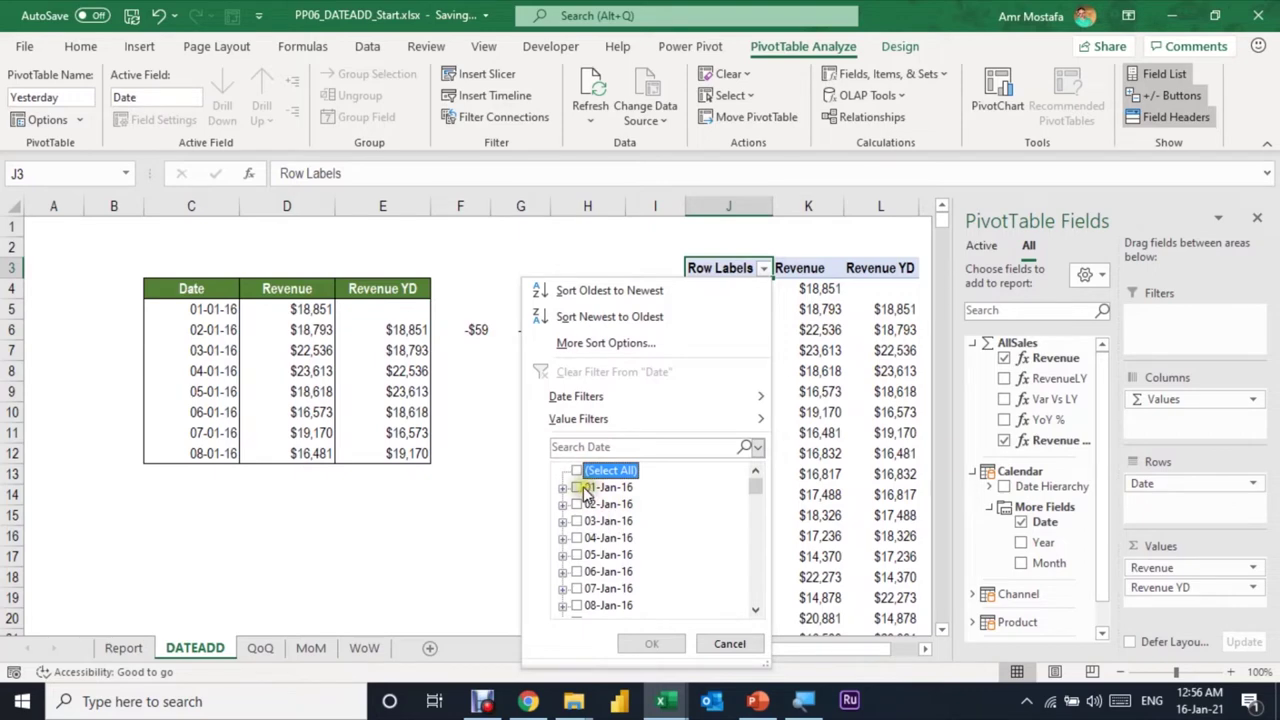
{"action": "left_click", "coordinate": [586, 487]}
{"action": "left_click", "coordinate": [576, 487]}
{"action": "key", "text": "Return"}
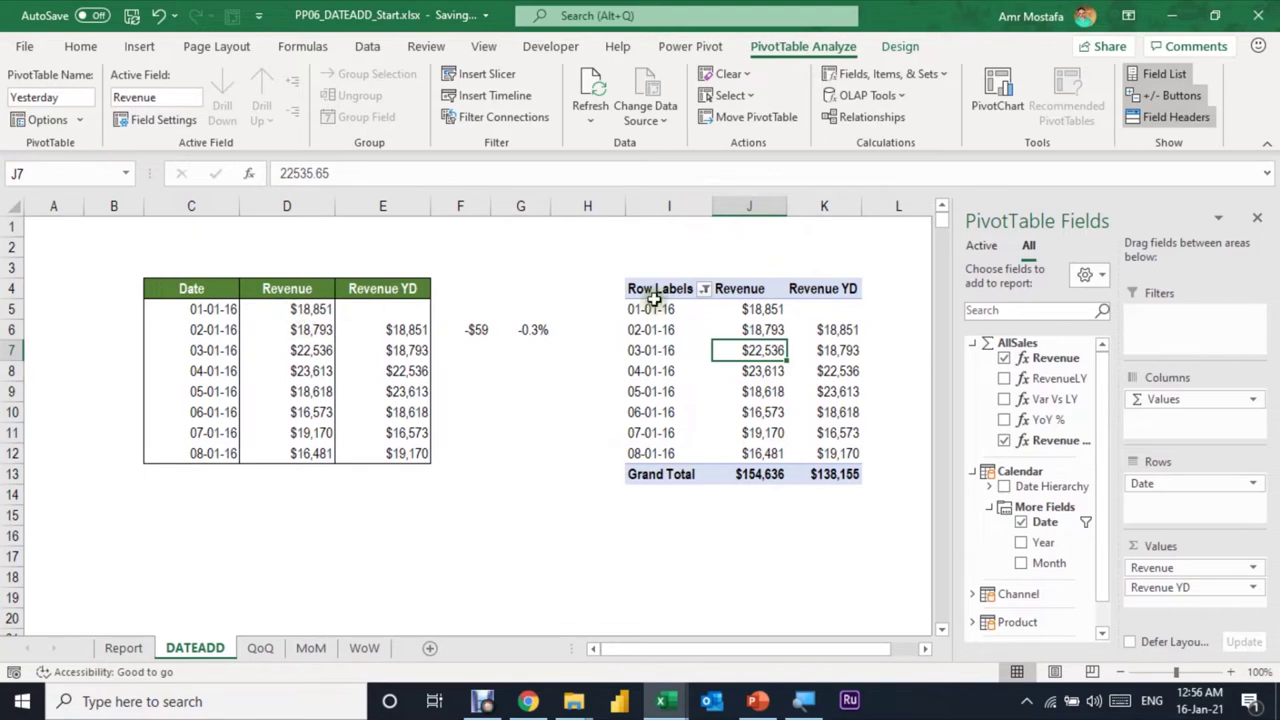
{"action": "left_click", "coordinate": [763, 328]}
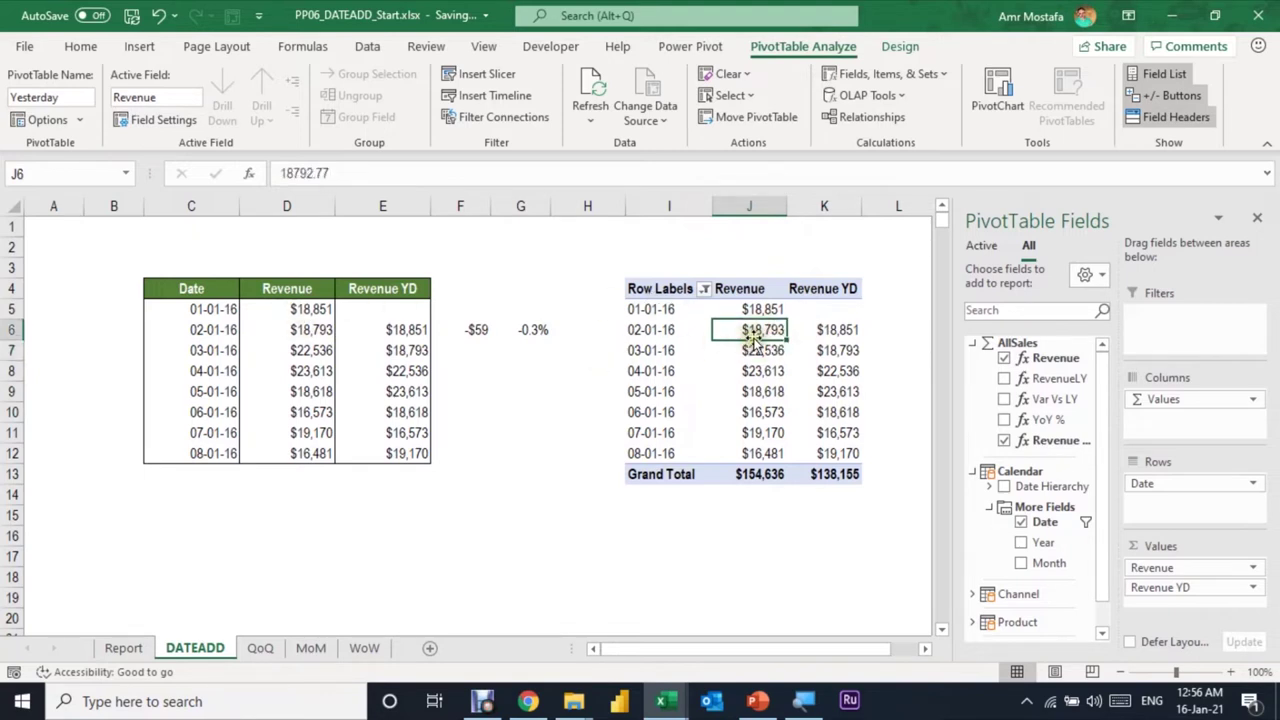
{"action": "left_click", "coordinate": [818, 330]}
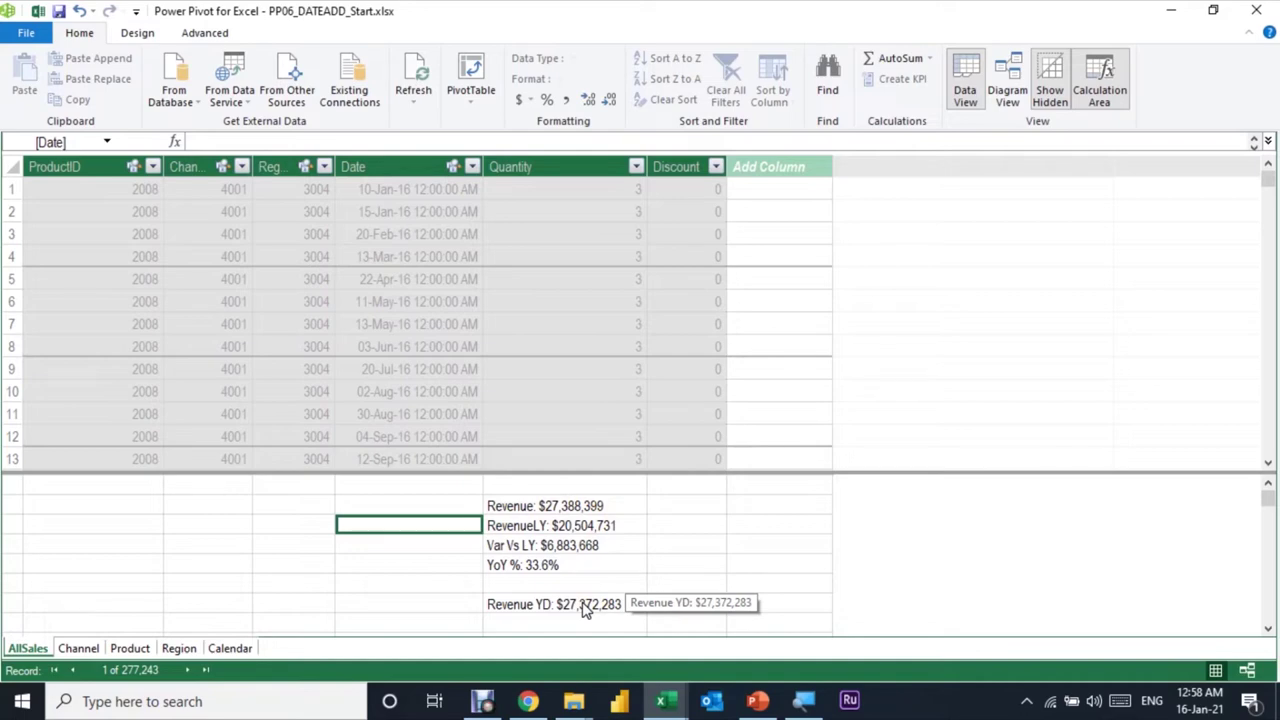
- Enlarge the calculation area below the AllSales data grid
{"action": "scroll", "coordinate": [588, 567], "scroll_direction": "down", "scroll_amount": 2}
{"action": "scroll", "coordinate": [592, 572], "scroll_direction": "up", "scroll_amount": 2}
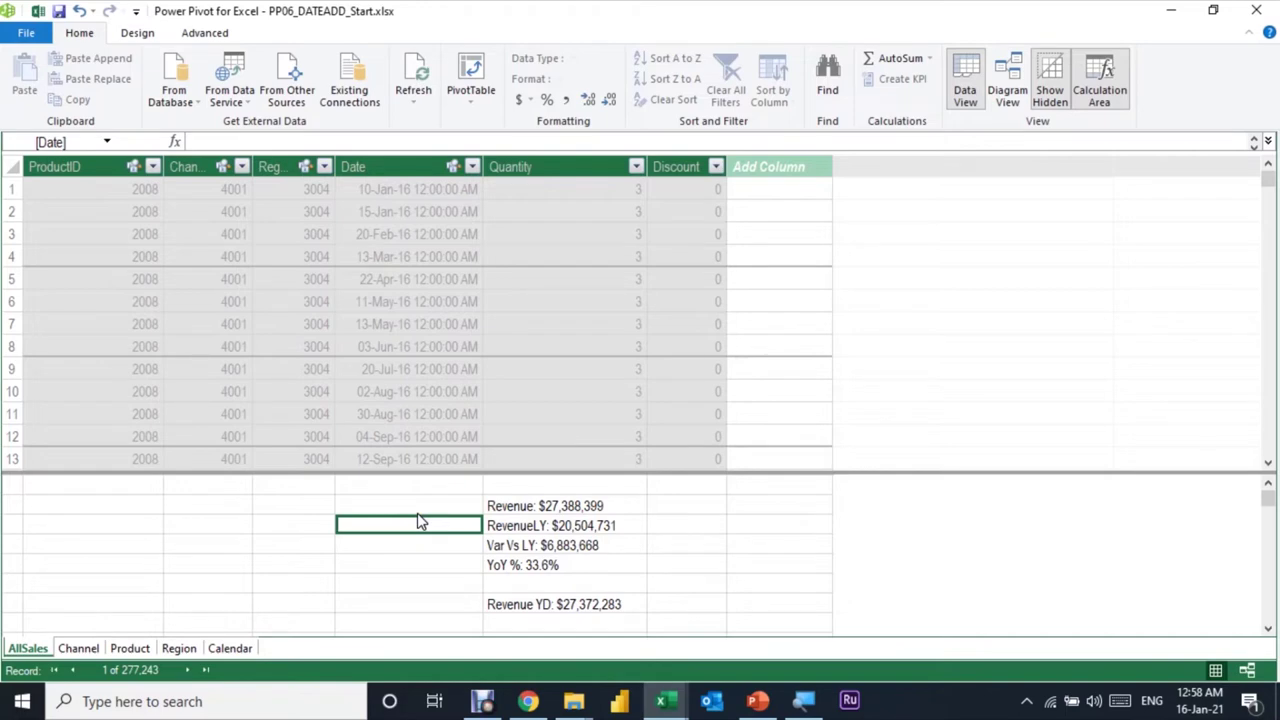
{"action": "left_click_drag", "start_coordinate": [565, 473], "coordinate": [585, 338]}
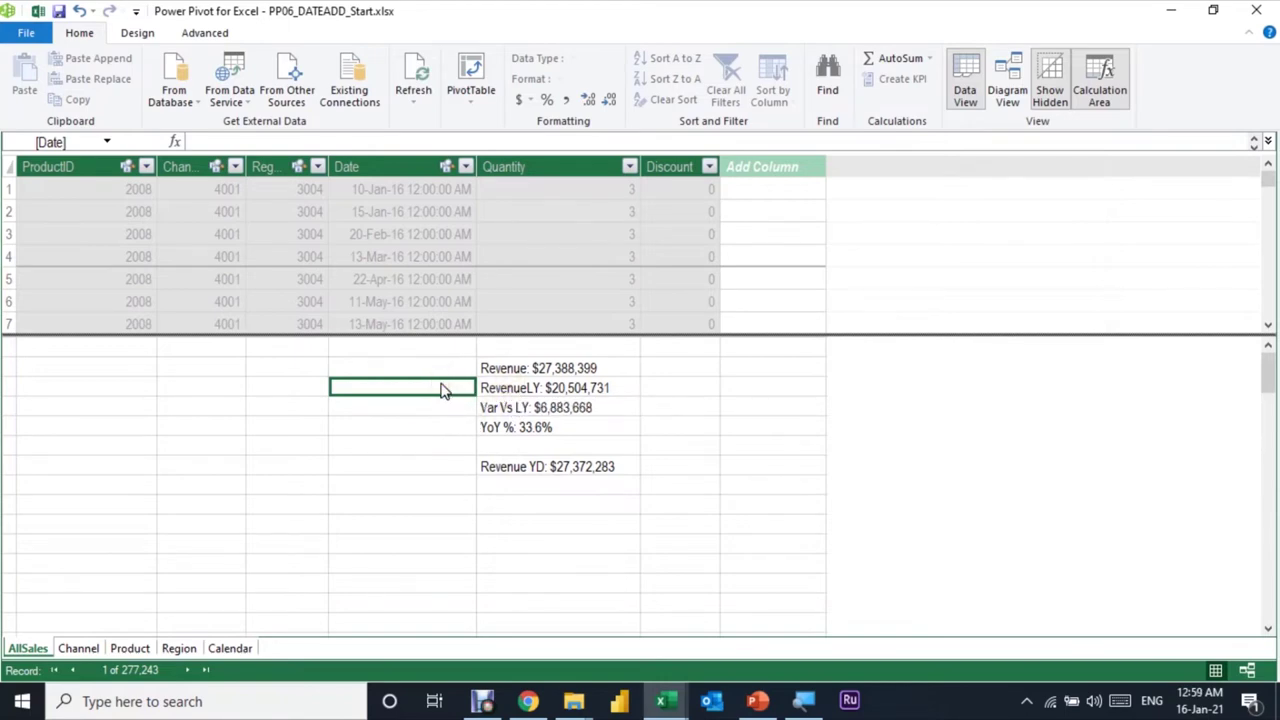
- Add a 'Revenue Last Year' label beside the RevenueLY measure
{"action": "left_click", "coordinate": [440, 389]}
{"action": "type", "text": "Revenue L"}
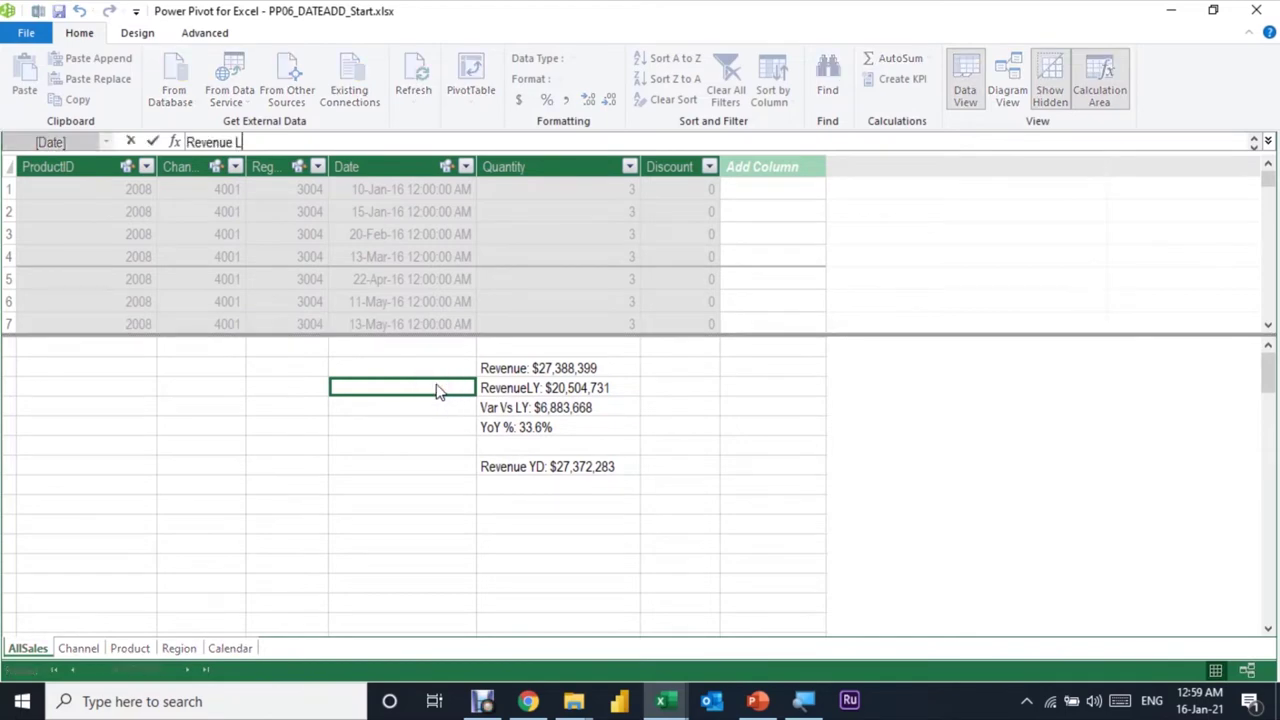
{"action": "type", "text": "ast Year"}
{"action": "key", "text": "Return"}
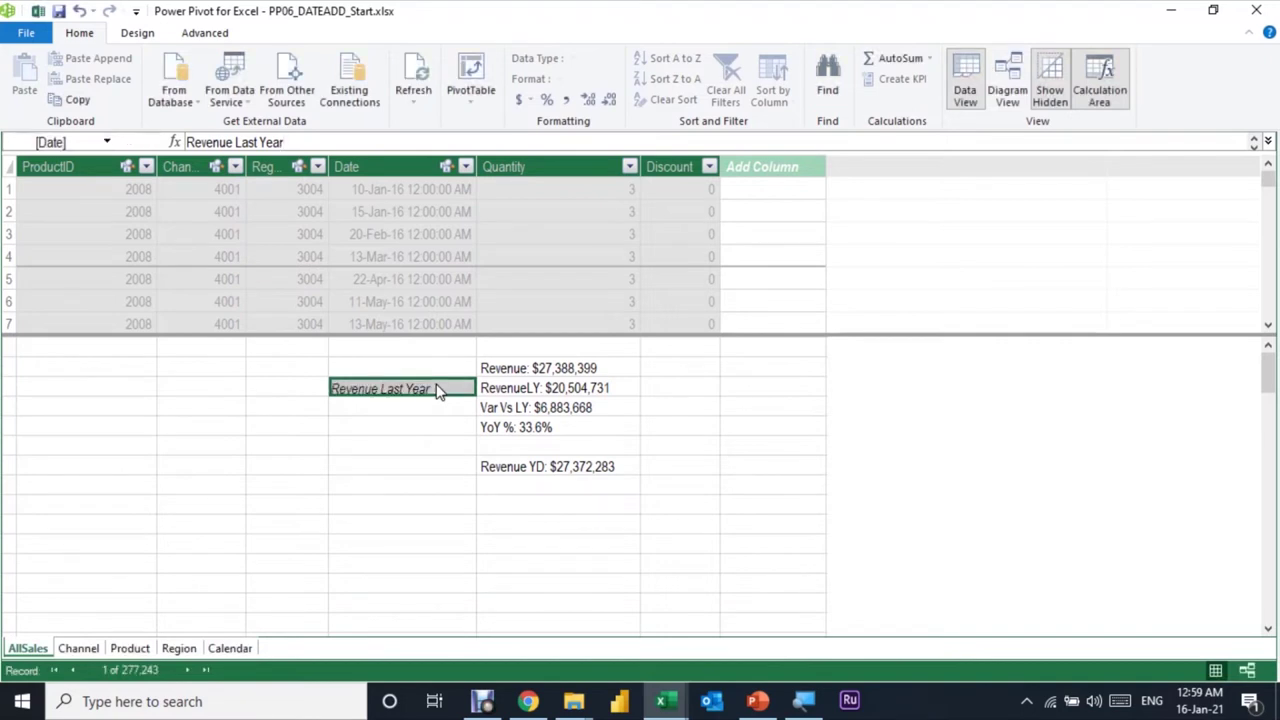
{"action": "left_click", "coordinate": [434, 419]}
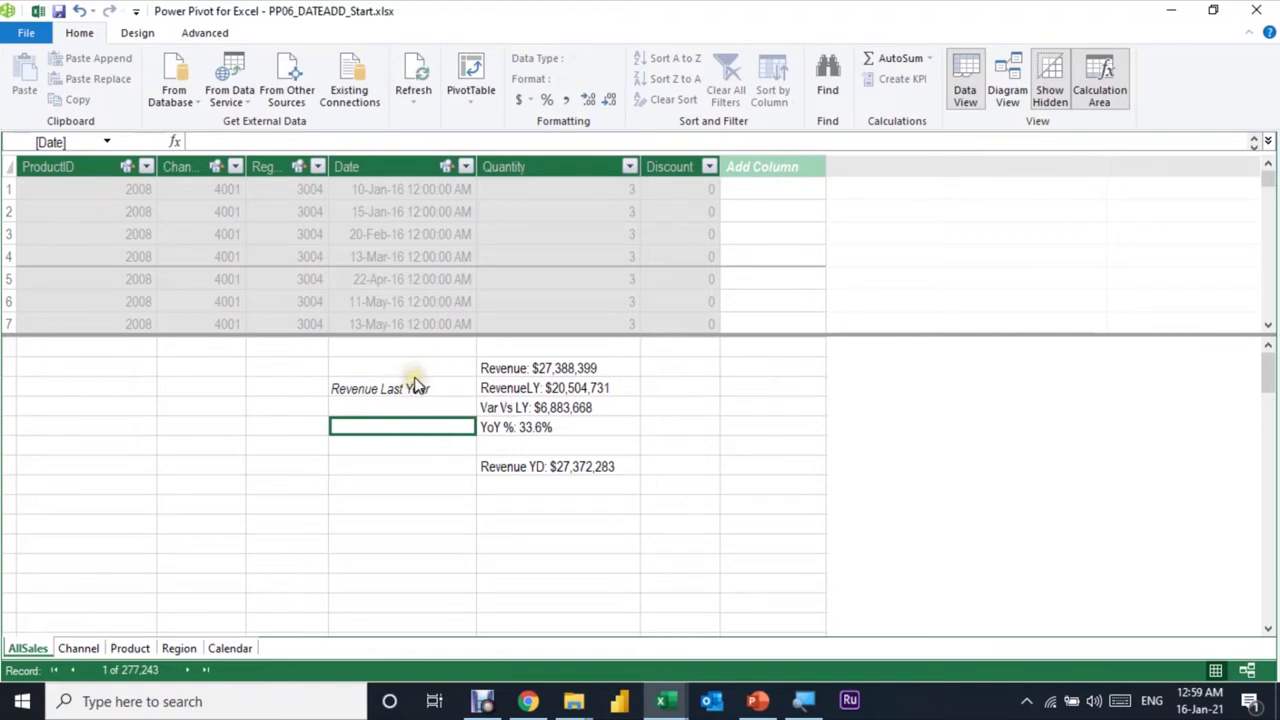
{"action": "left_click", "coordinate": [418, 392]}
{"action": "left_click", "coordinate": [437, 443]}
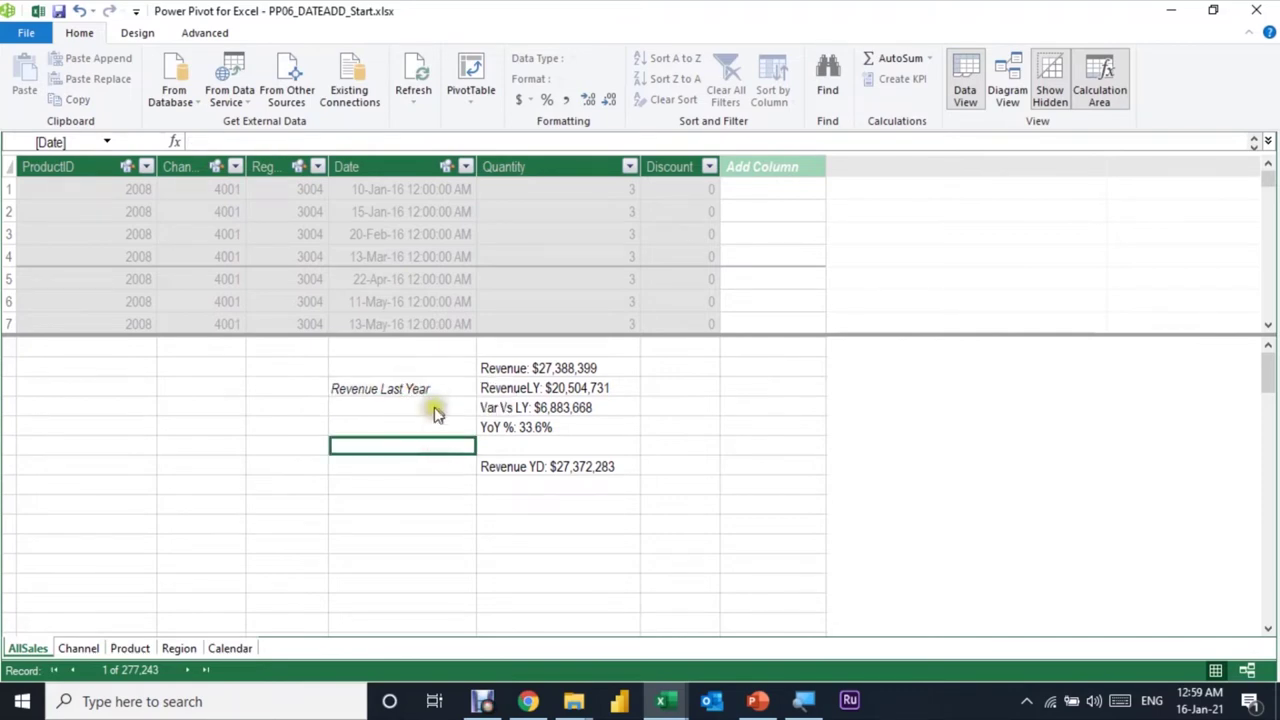
{"action": "left_click", "coordinate": [436, 395]}
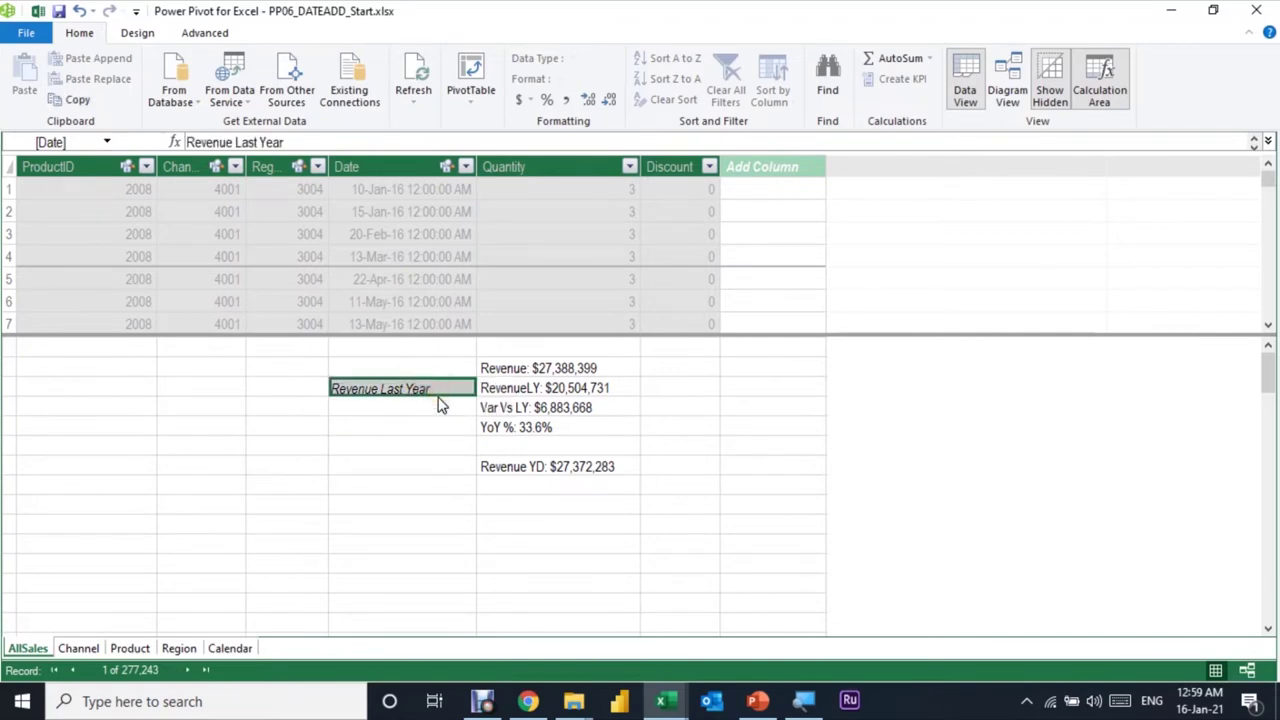
{"action": "left_click", "coordinate": [437, 401]}
{"action": "left_click", "coordinate": [424, 408]}
{"action": "left_click", "coordinate": [422, 408]}
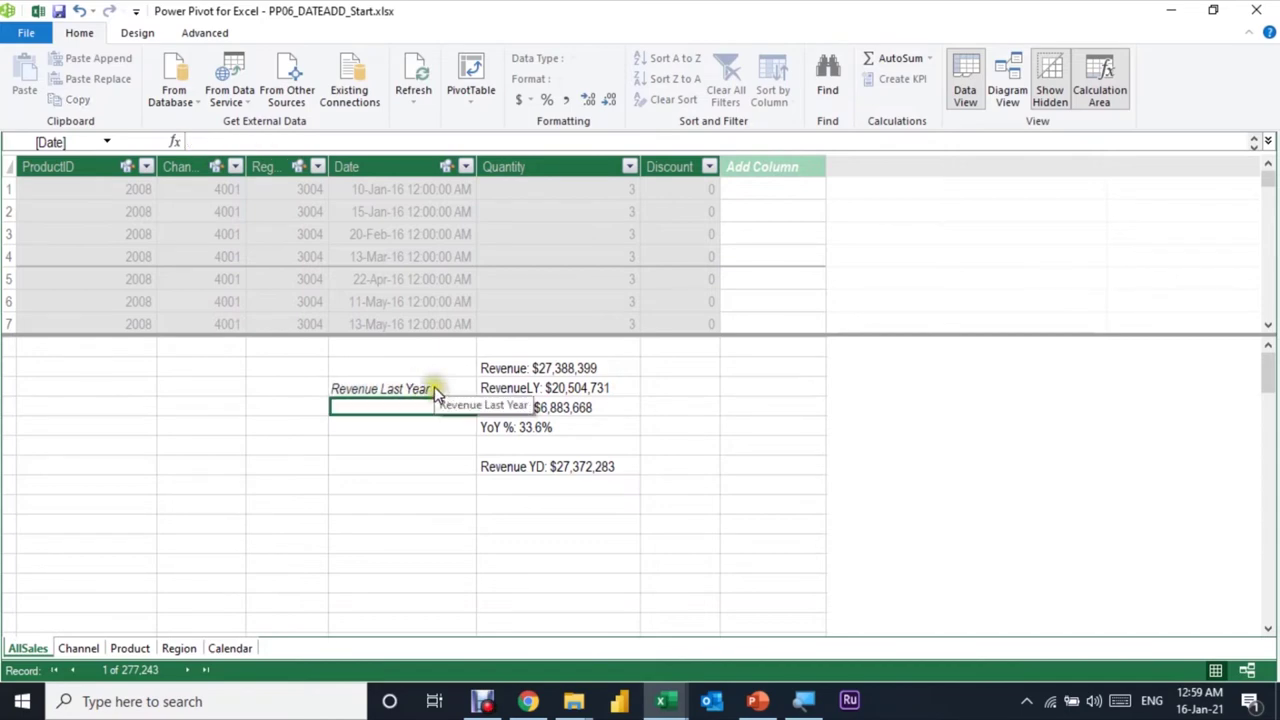
{"action": "left_click", "coordinate": [434, 388]}
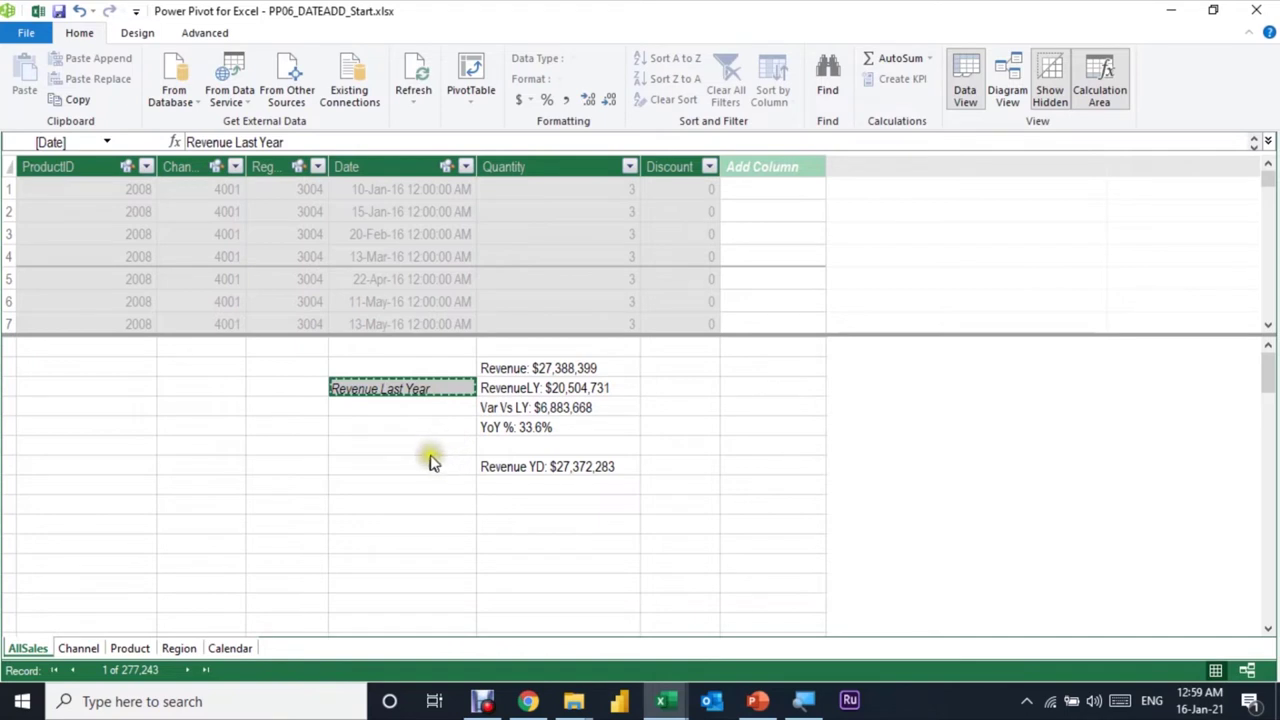
- Copy the label beside Revenue YD and change it to 'Revenue Yesterday'
{"action": "left_click", "coordinate": [425, 465]}
{"action": "type", "text": "Revenue Last Year"}
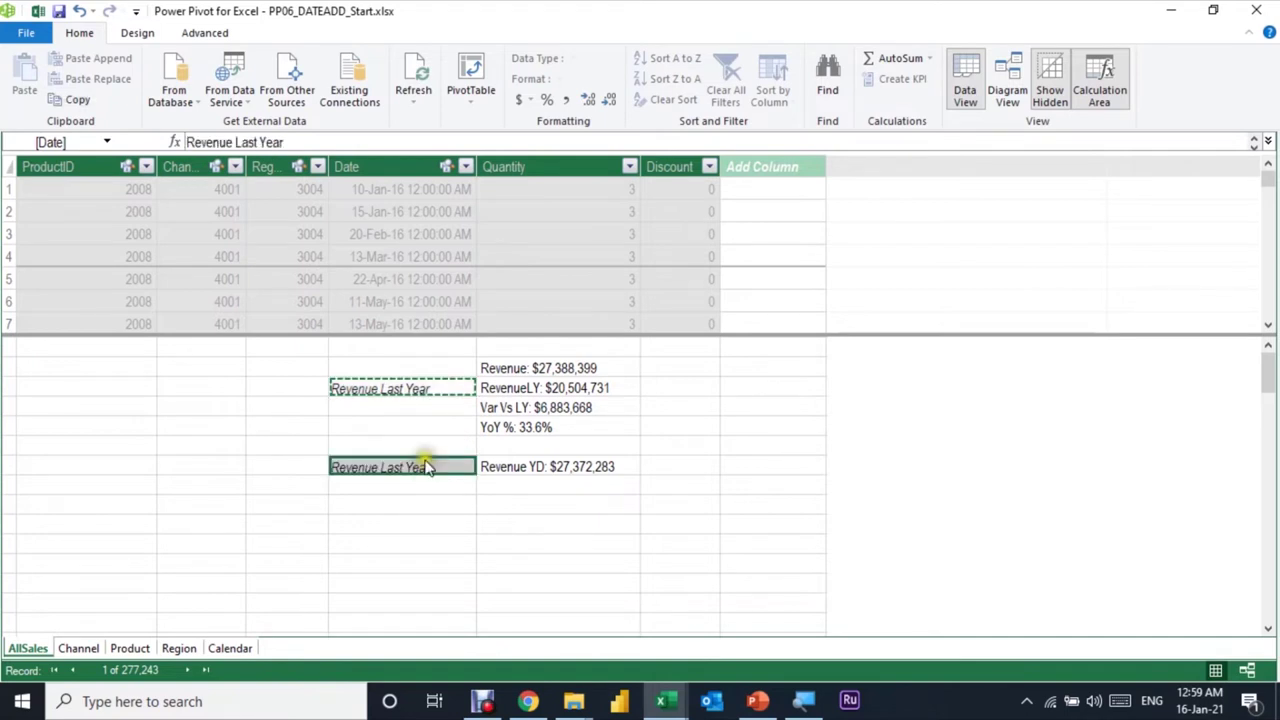
{"action": "left_click_drag", "start_coordinate": [236, 142], "coordinate": [318, 148]}
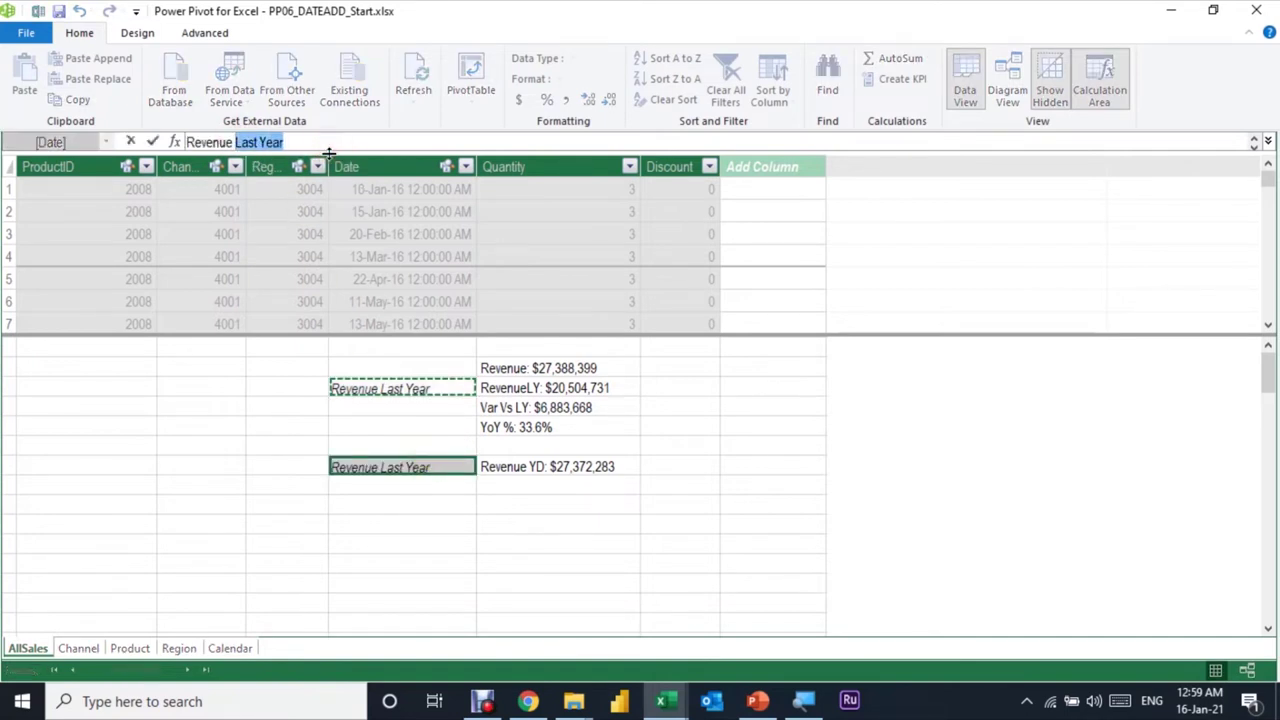
{"action": "type", "text": "Yesterday"}
{"action": "key", "text": "Return"}
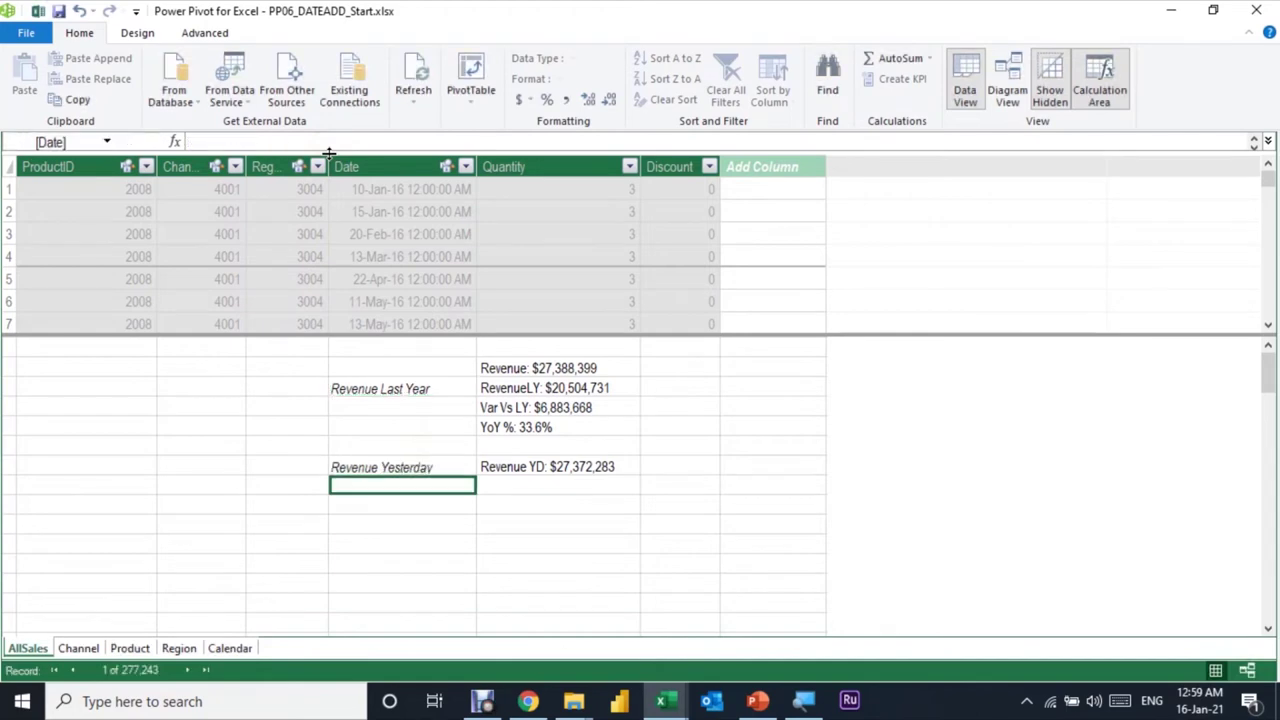
{"action": "key", "text": "Up"}
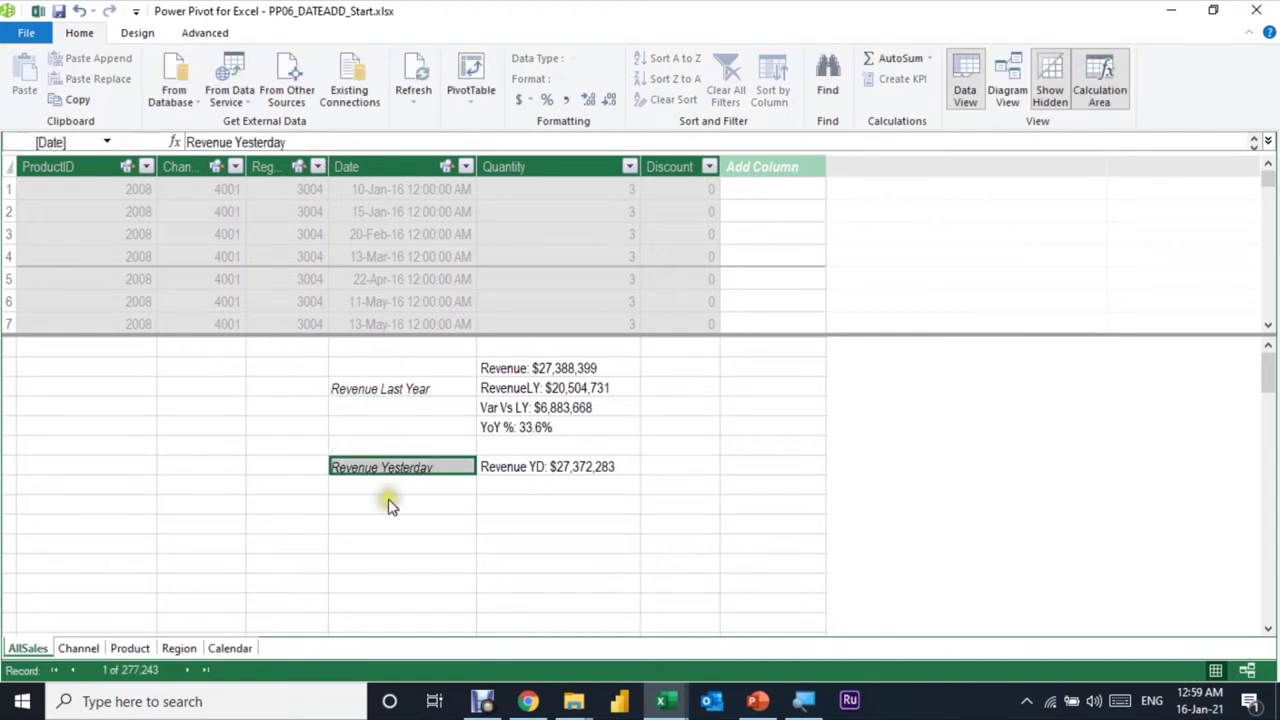
{"action": "left_click", "coordinate": [390, 503]}
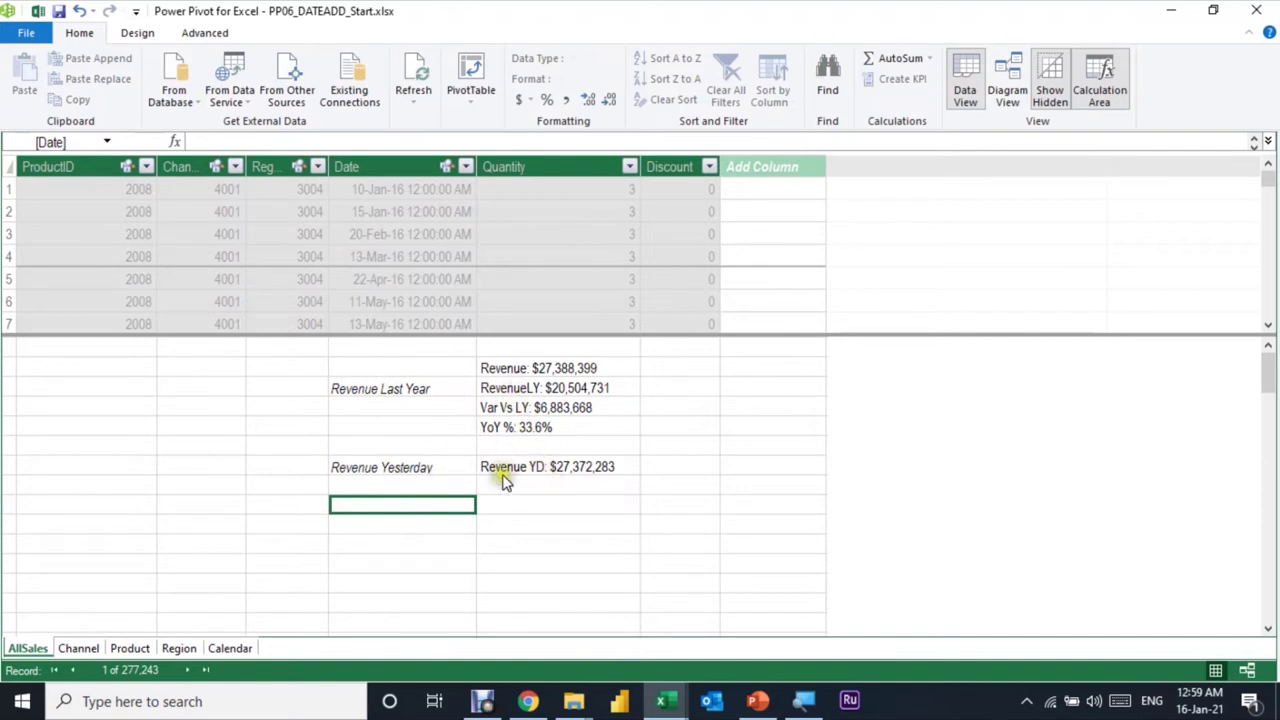
- Move the Revenue measure up one row and label it 'Current Year Revenue'
{"action": "left_click", "coordinate": [516, 370]}
{"action": "key", "text": "ctrl+c"}
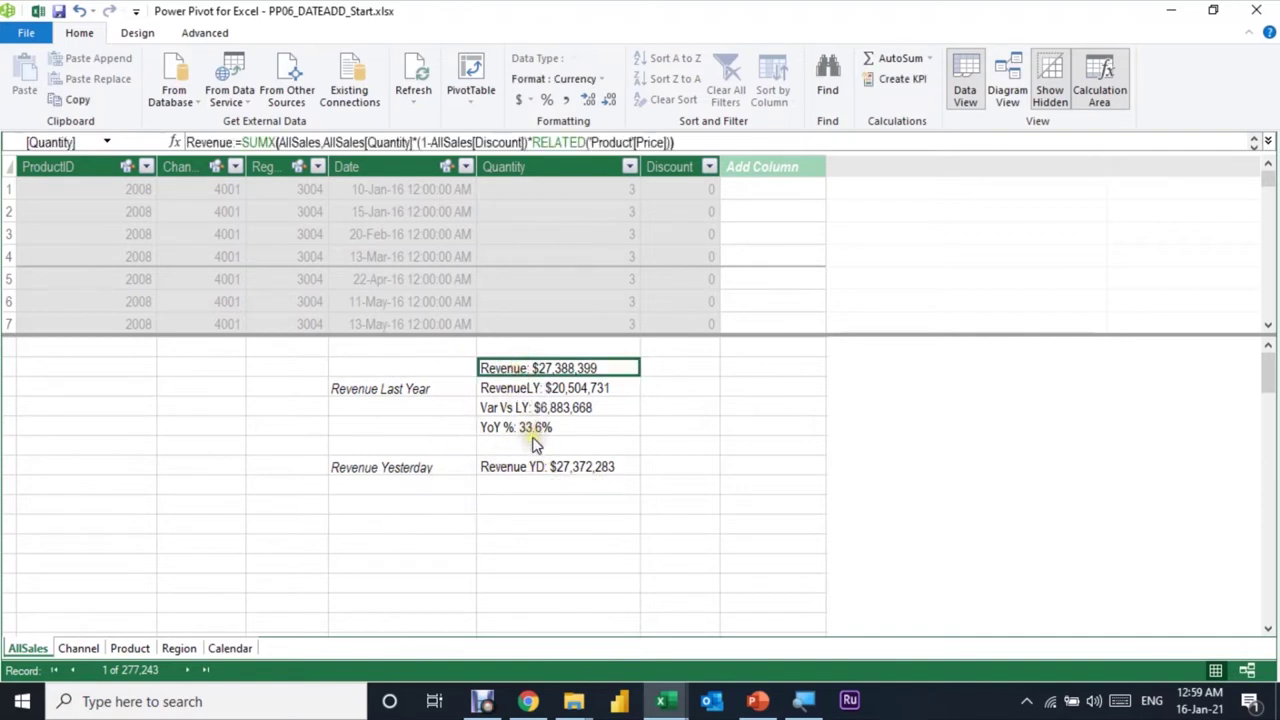
{"action": "left_click", "coordinate": [543, 347]}
{"action": "key", "text": "ctrl+v"}
{"action": "key", "text": "Left"}
{"action": "type", "text": "Current Y"}
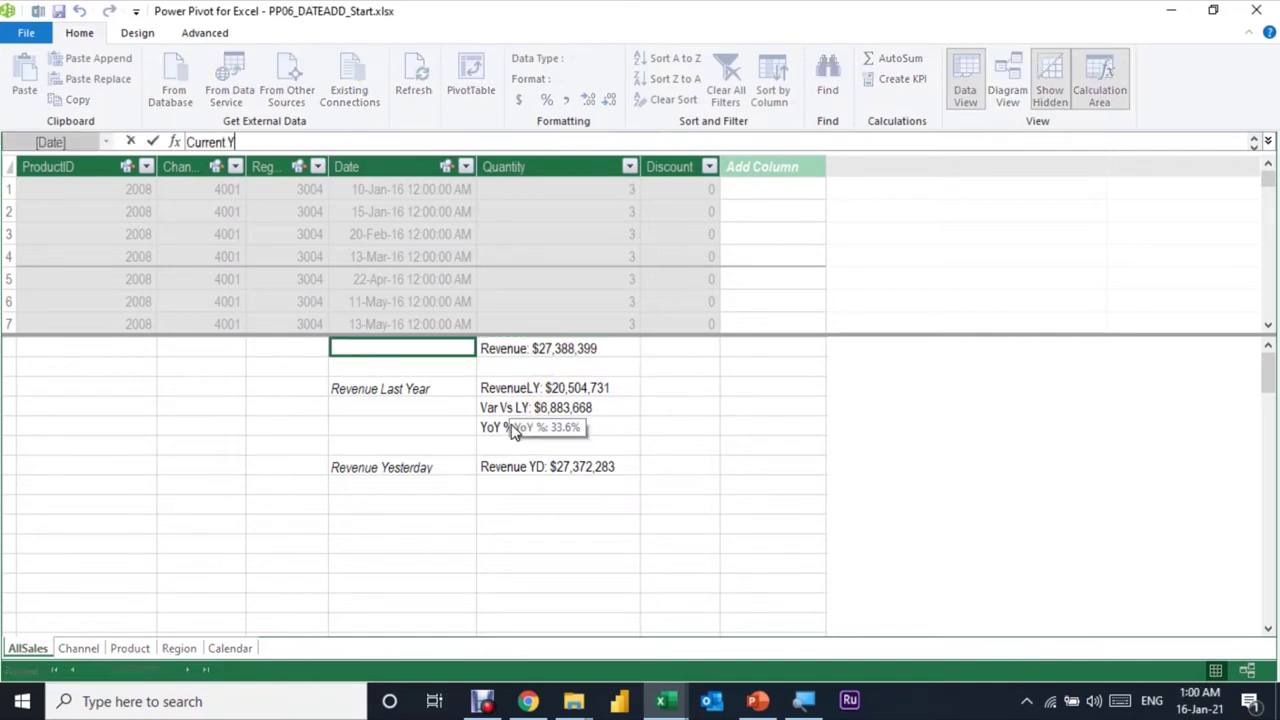
{"action": "type", "text": "ear Revenue"}
{"action": "key", "text": "Return"}
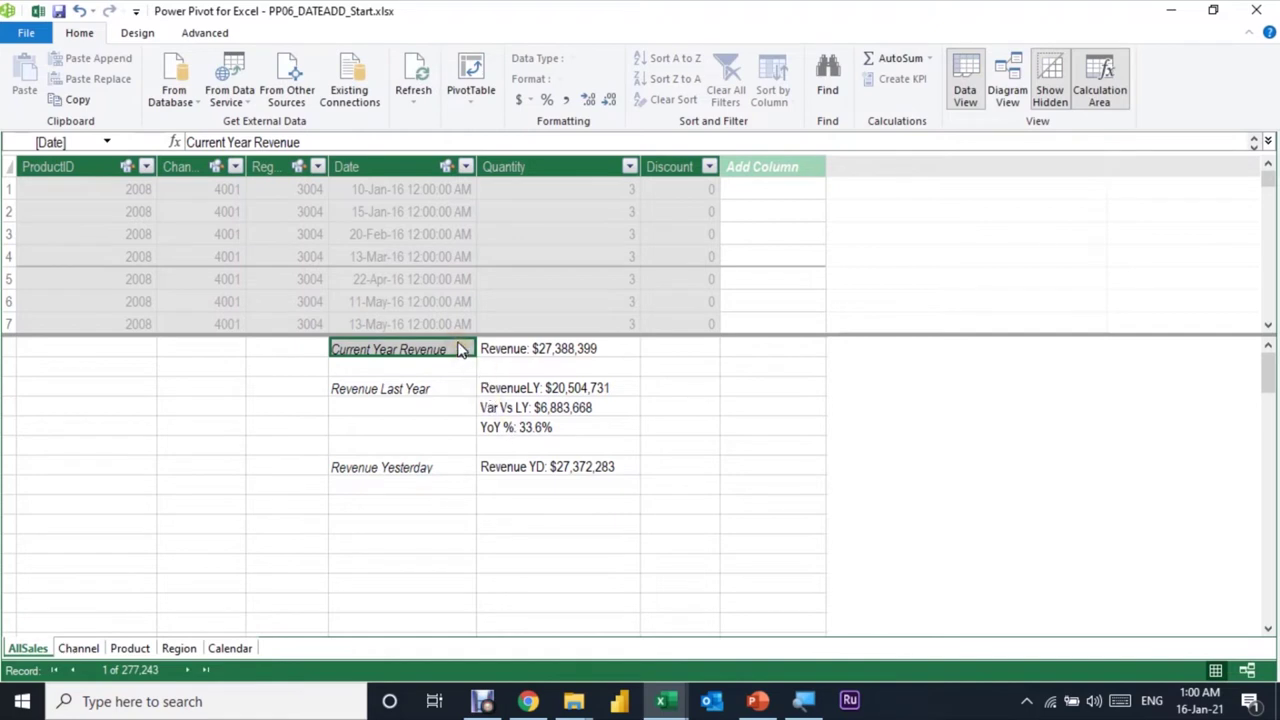
{"action": "left_click", "coordinate": [412, 388]}
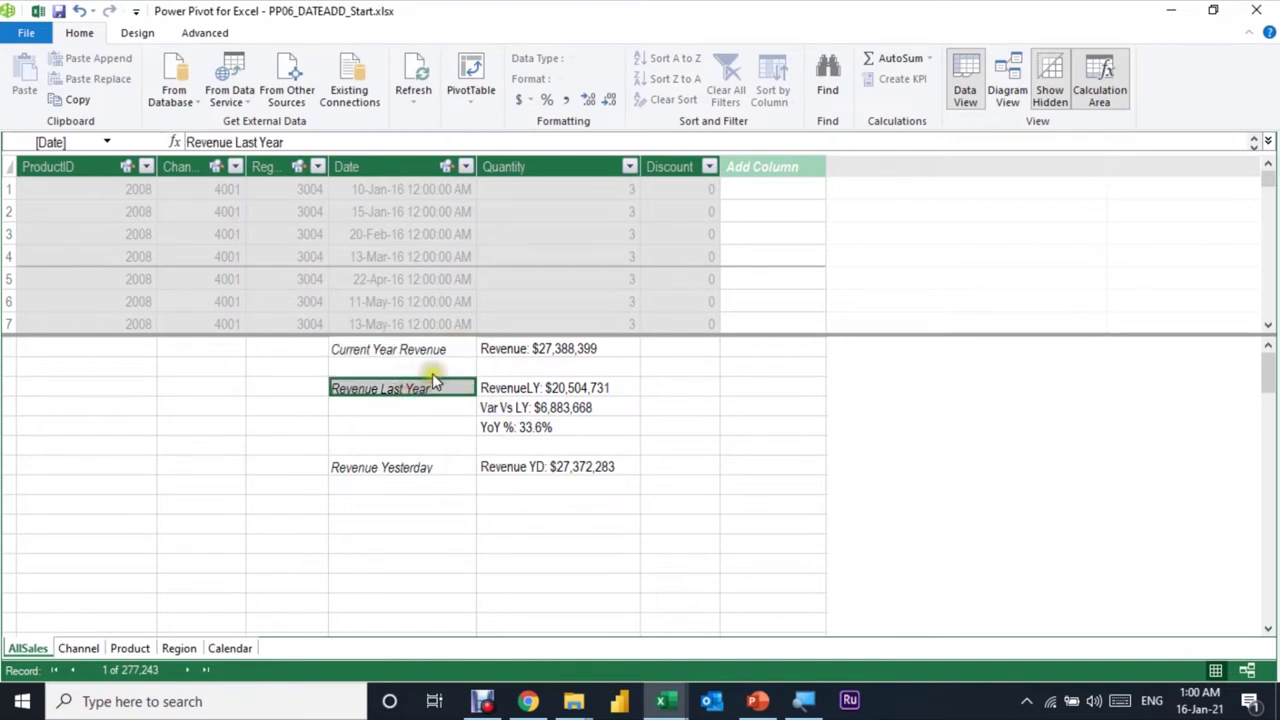
{"action": "left_click", "coordinate": [440, 470]}
{"action": "left_click", "coordinate": [448, 510]}
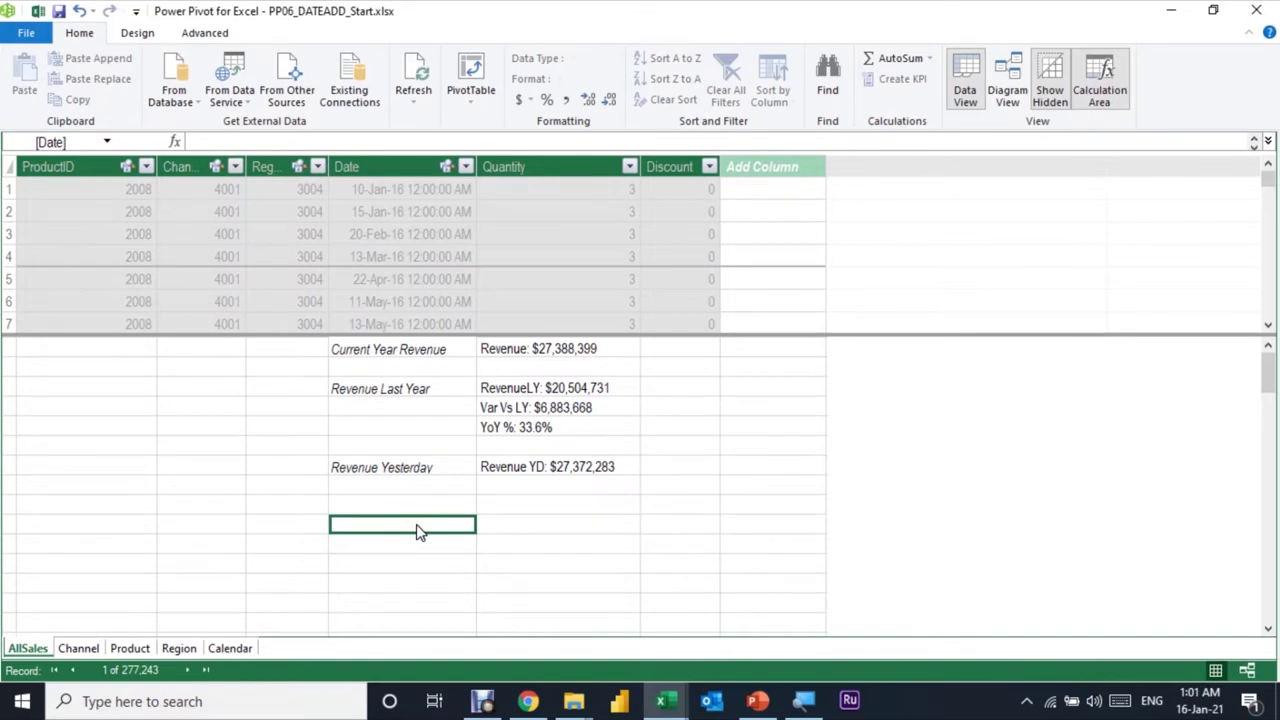
- Type a 'Revenue Last Quarter' label in the calculation area
{"action": "type", "text": "Reve"}
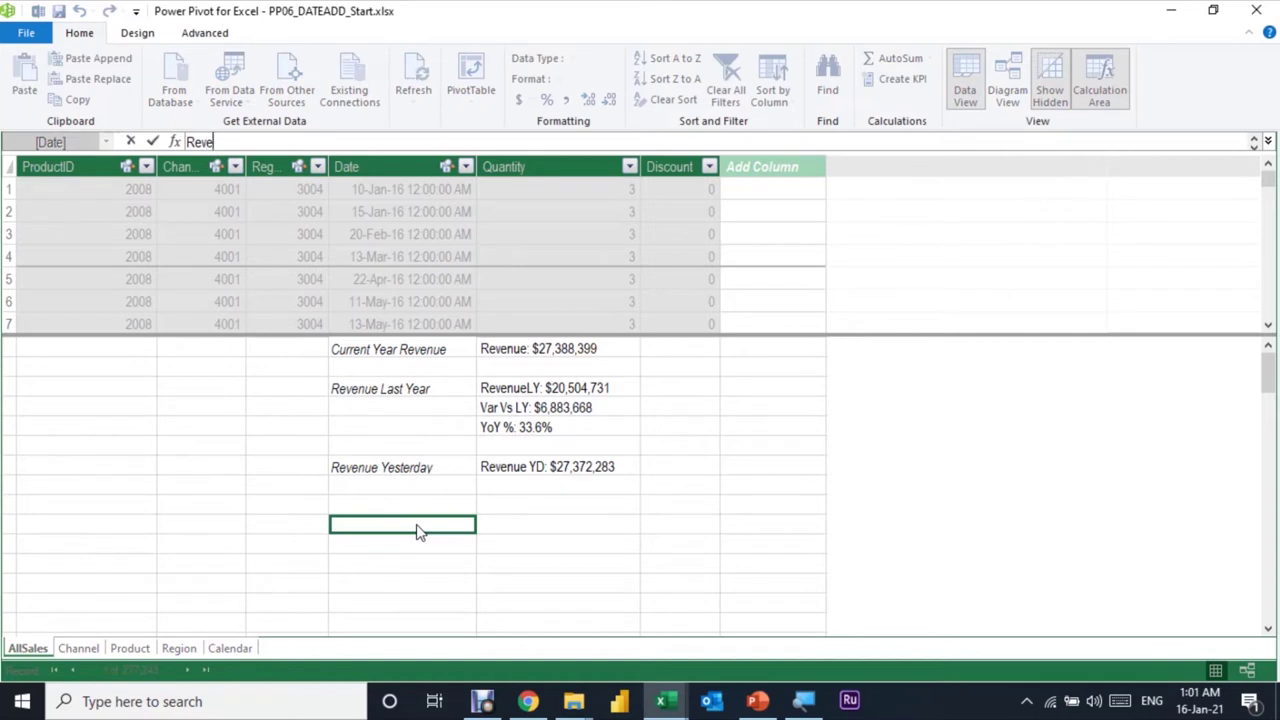
{"action": "type", "text": "nue La"}
{"action": "type", "text": "st Quarter"}
{"action": "key", "text": "Return"}
{"action": "key", "text": "Tab"}
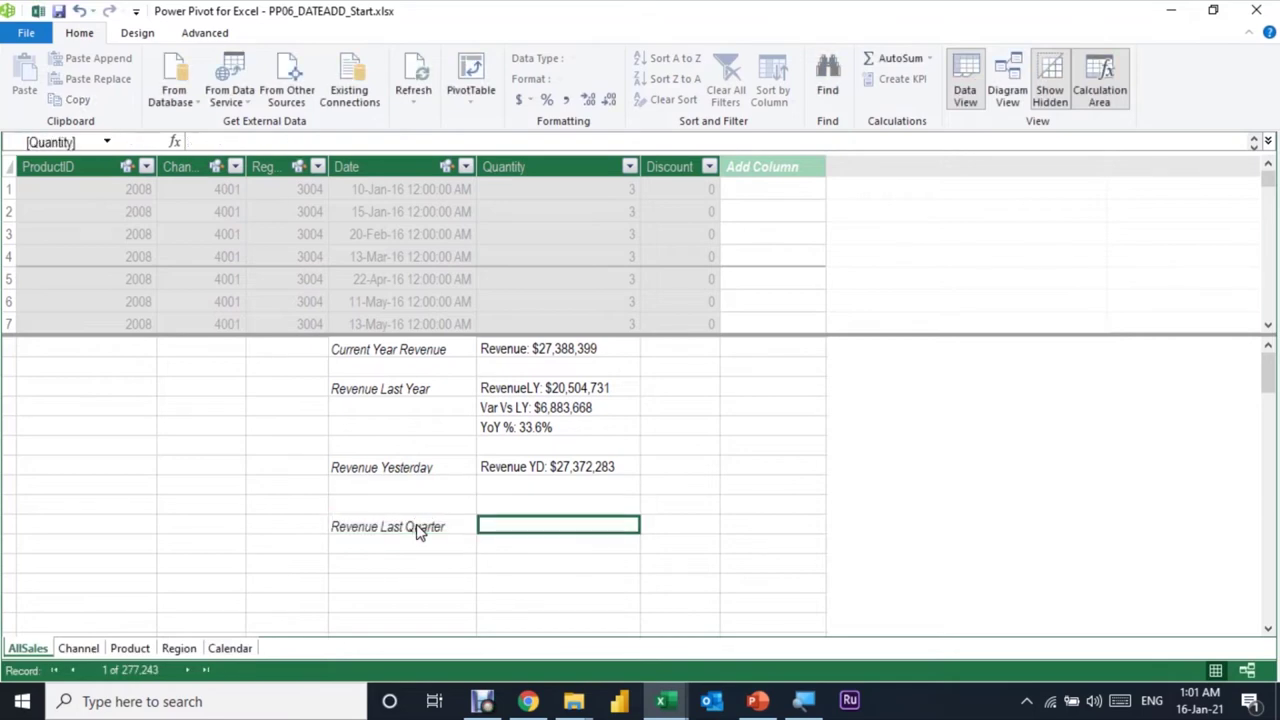
- Enter the measure Revenue LQ:=CALCULATE([Revenue],DATEADD('Calendar'[Date],-1,QUARTER))
{"action": "left_click", "coordinate": [229, 140]}
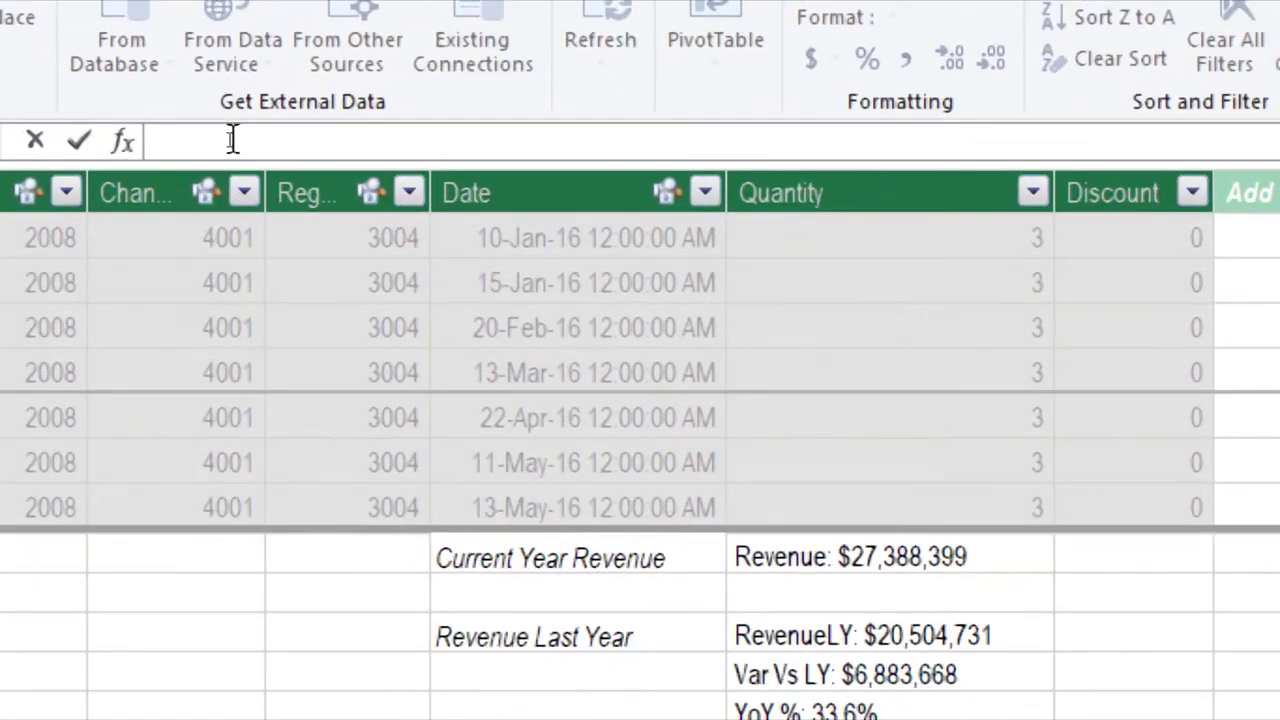
{"action": "type", "text": "Revenue "}
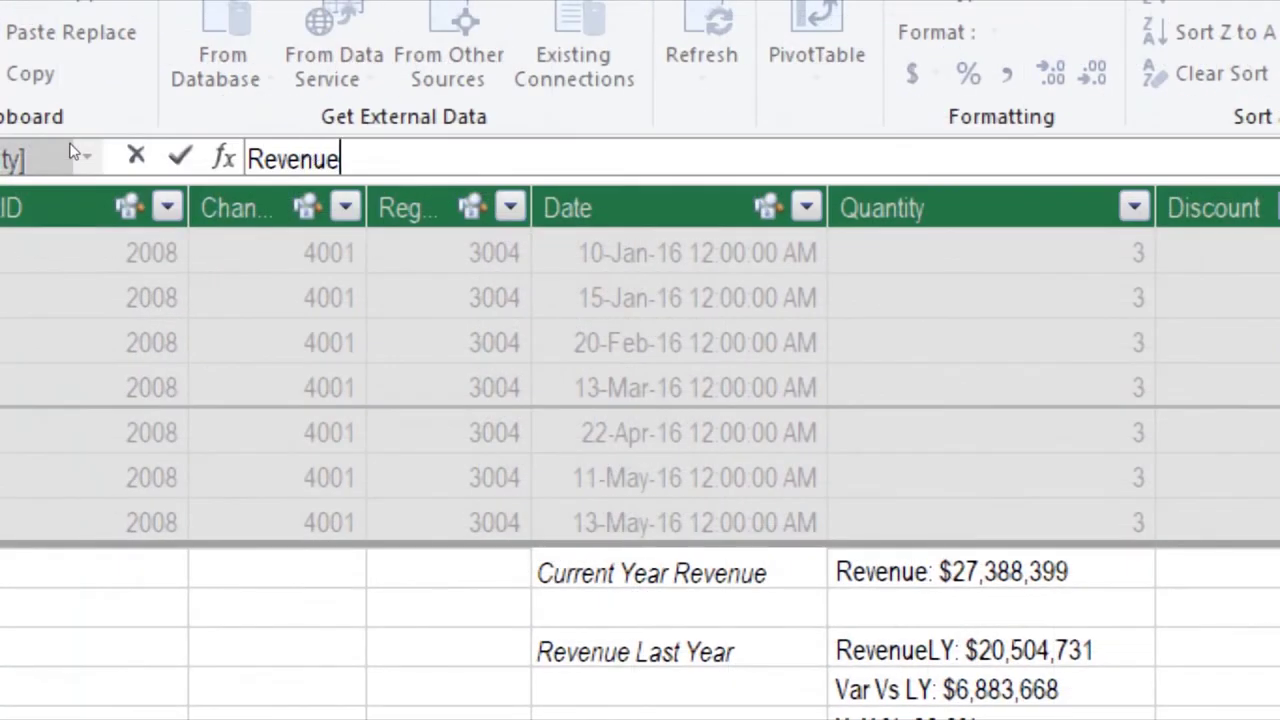
{"action": "type", "text": "LQ"}
{"action": "type", "text": ":"}
{"action": "type", "text": "="}
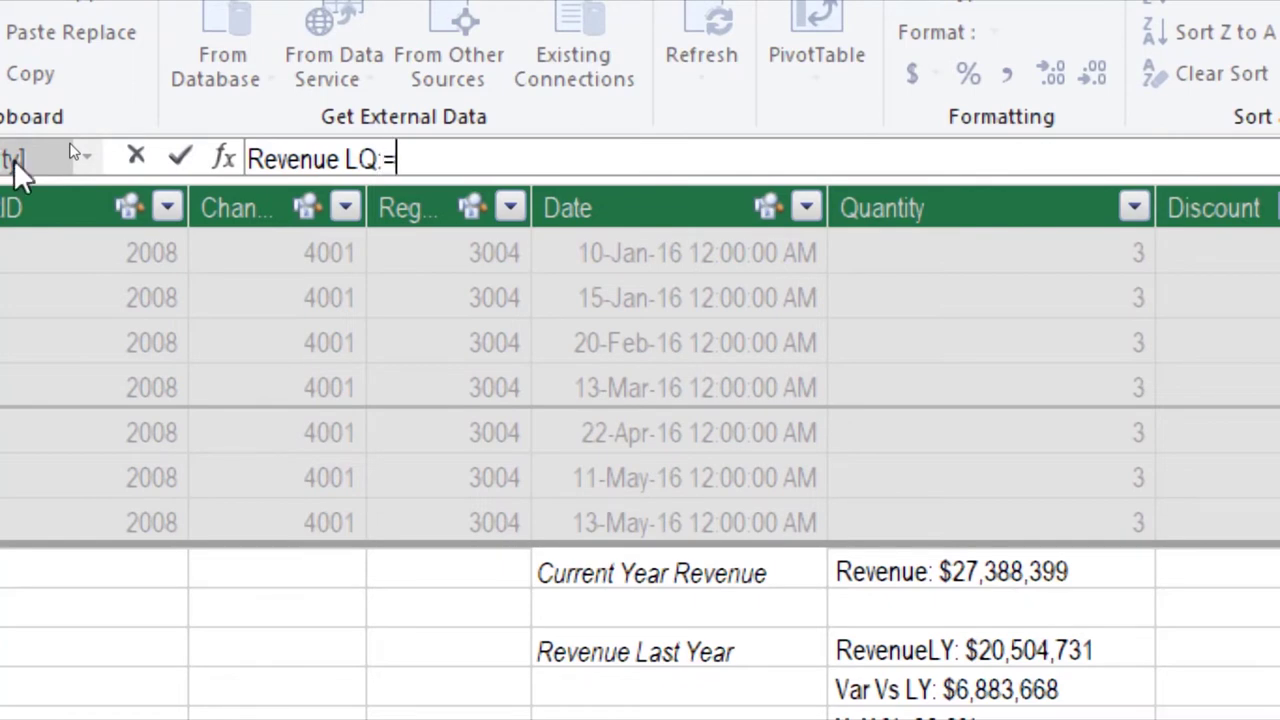
{"action": "type", "text": "Ca"}
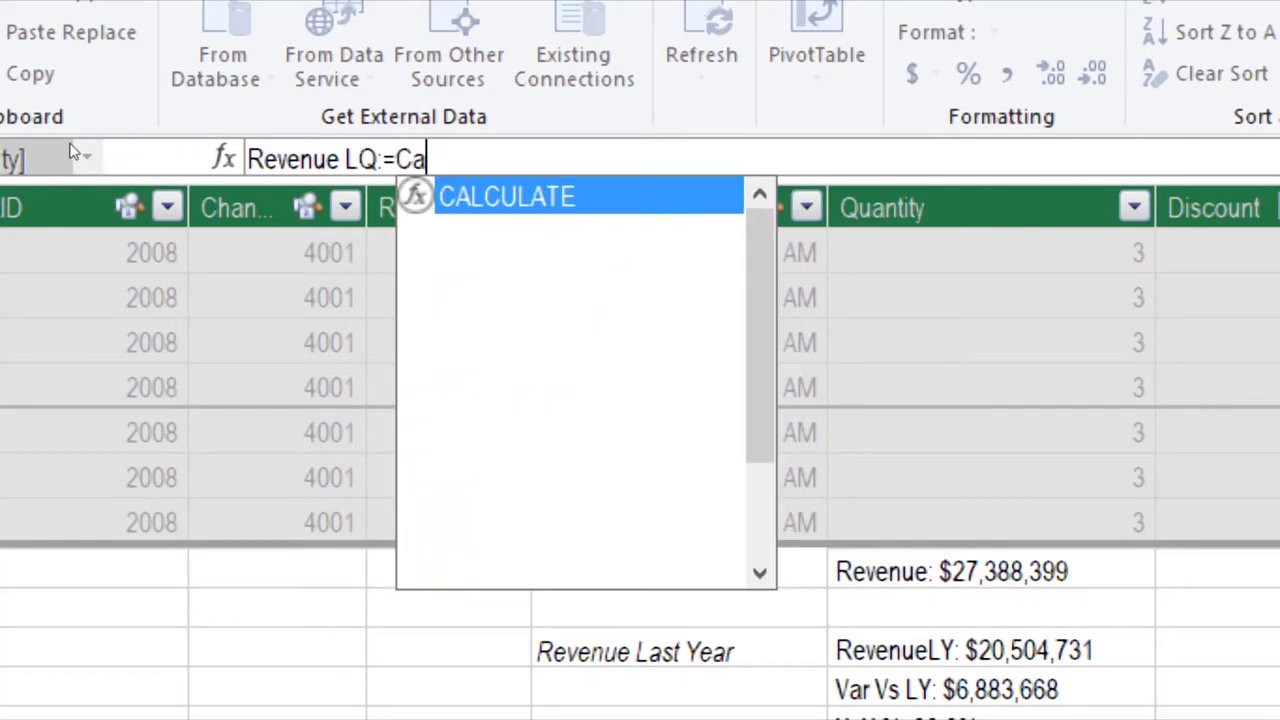
{"action": "type", "text": "l"}
{"action": "key", "text": "Tab"}
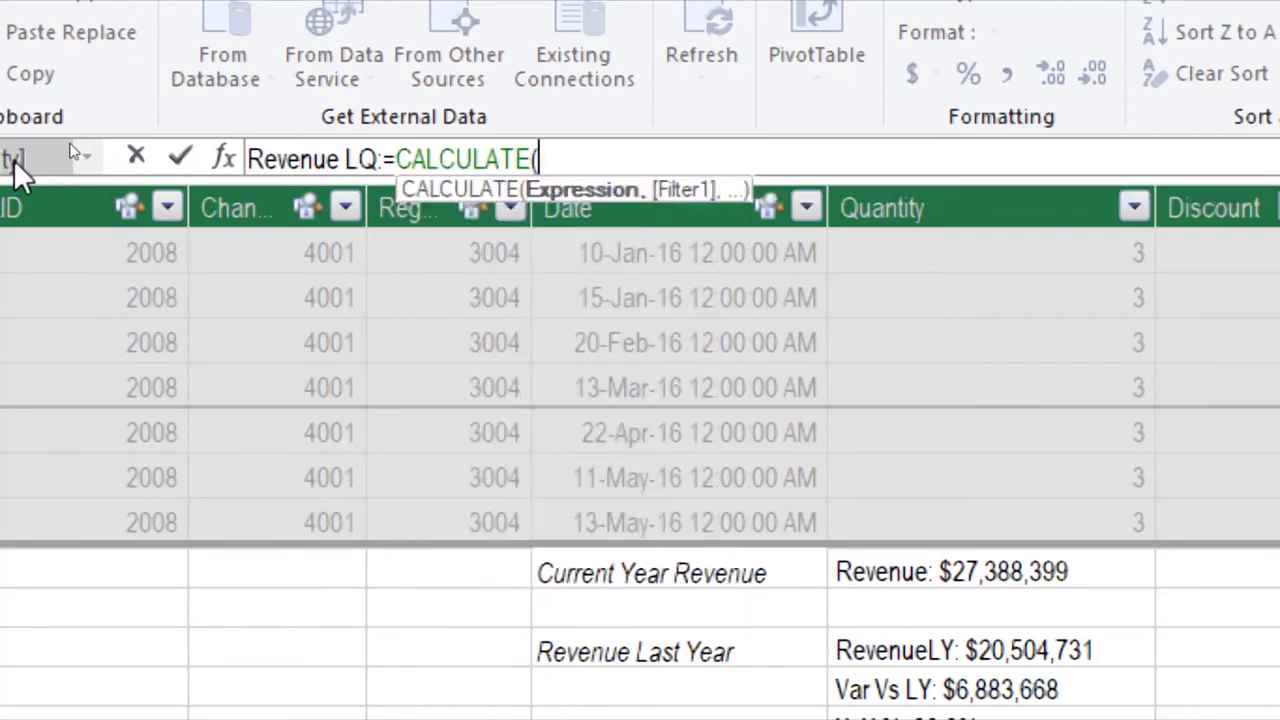
{"action": "type", "text": "["}
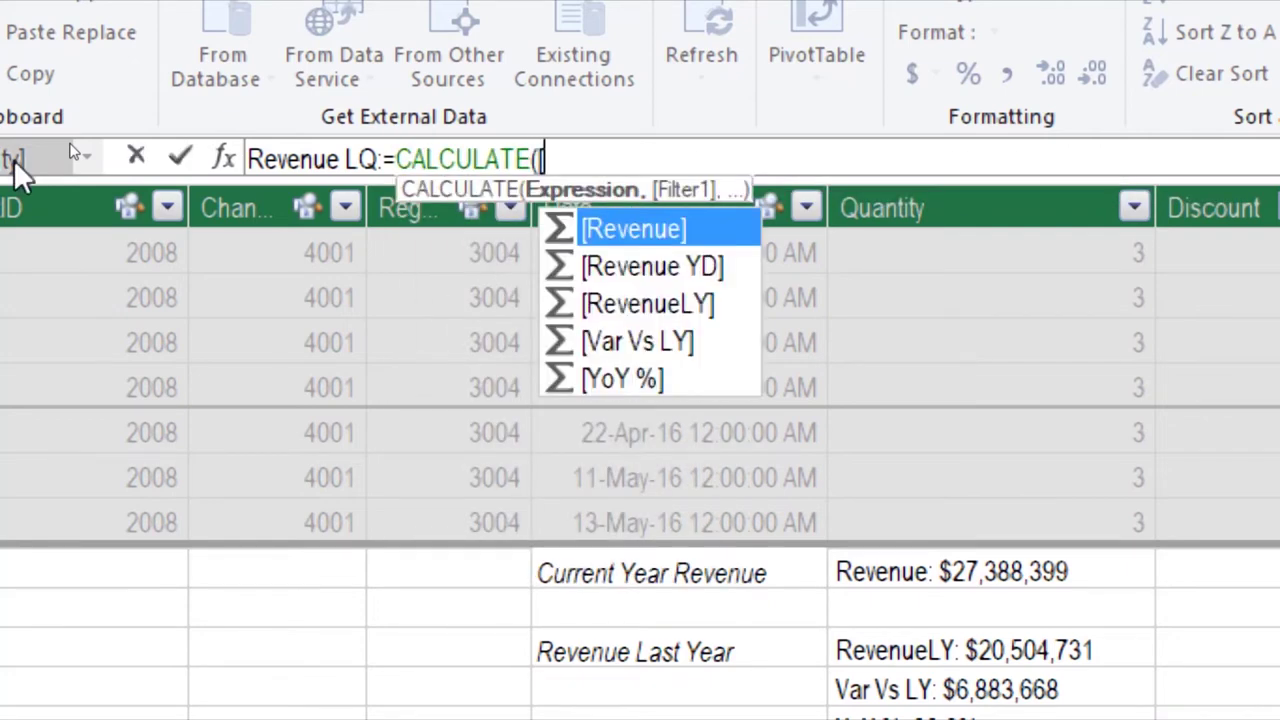
{"action": "key", "text": "Tab"}
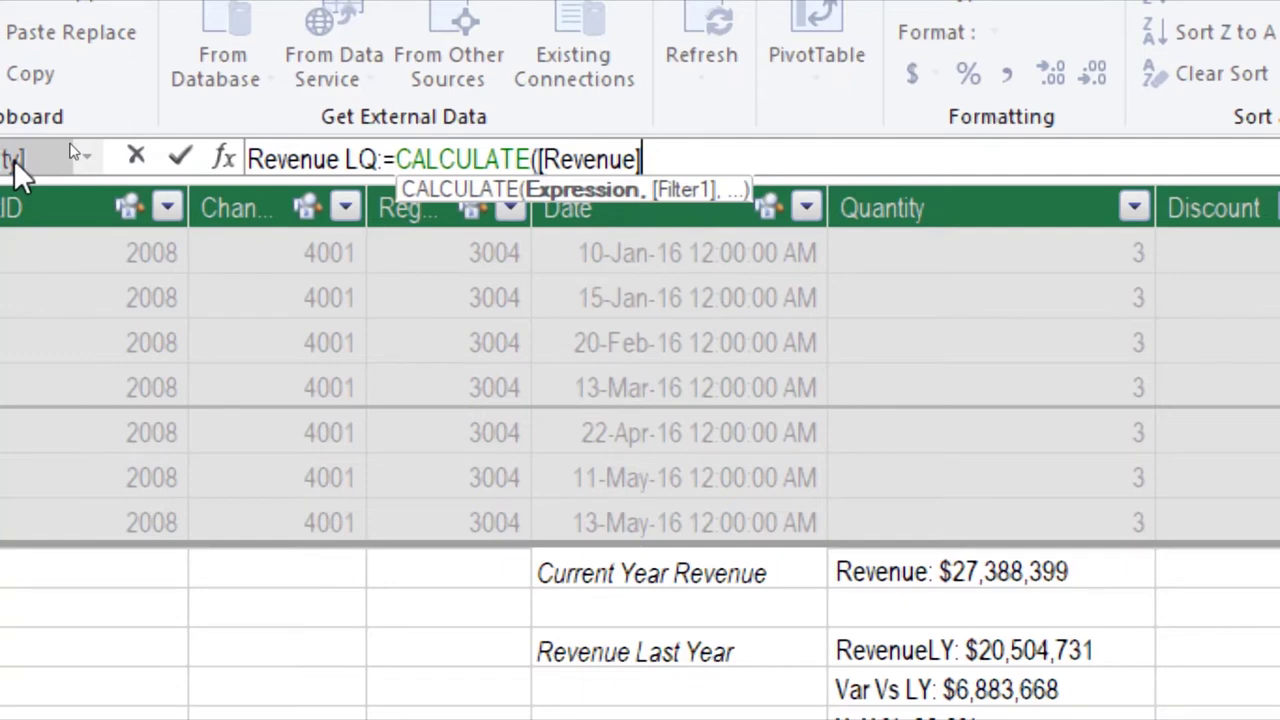
{"action": "type", "text": ","}
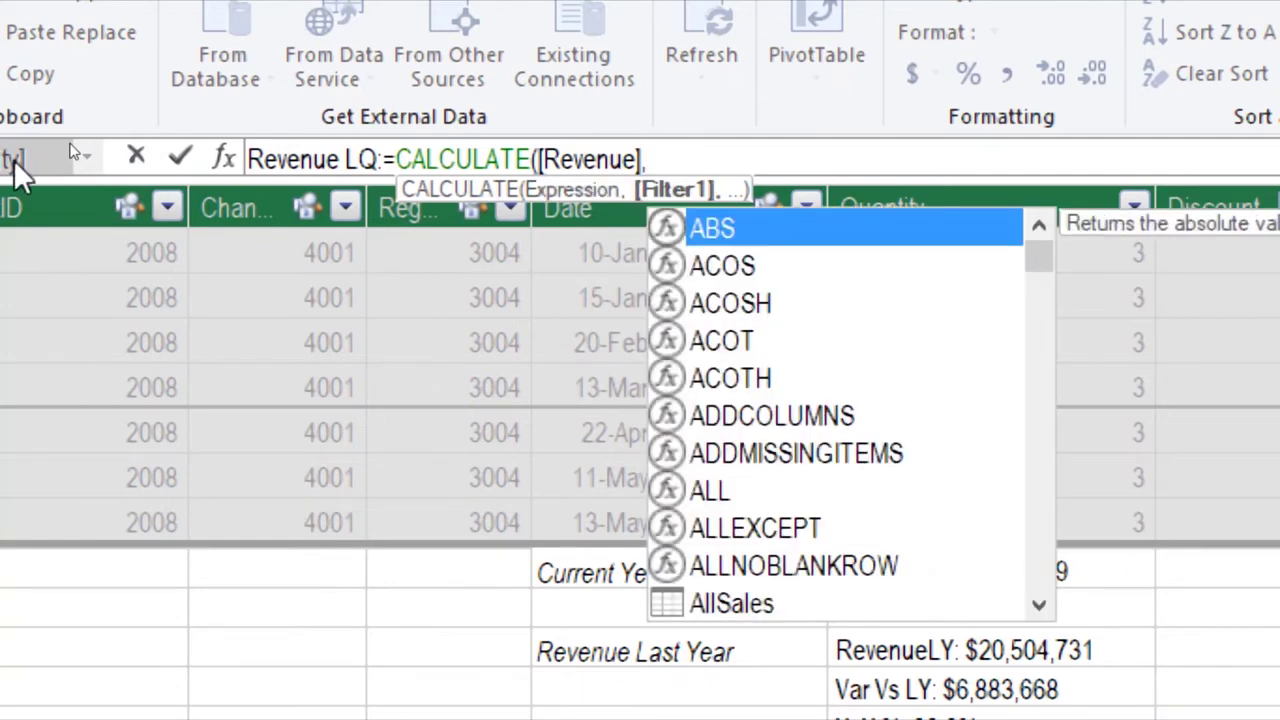
{"action": "type", "text": "dateadd"}
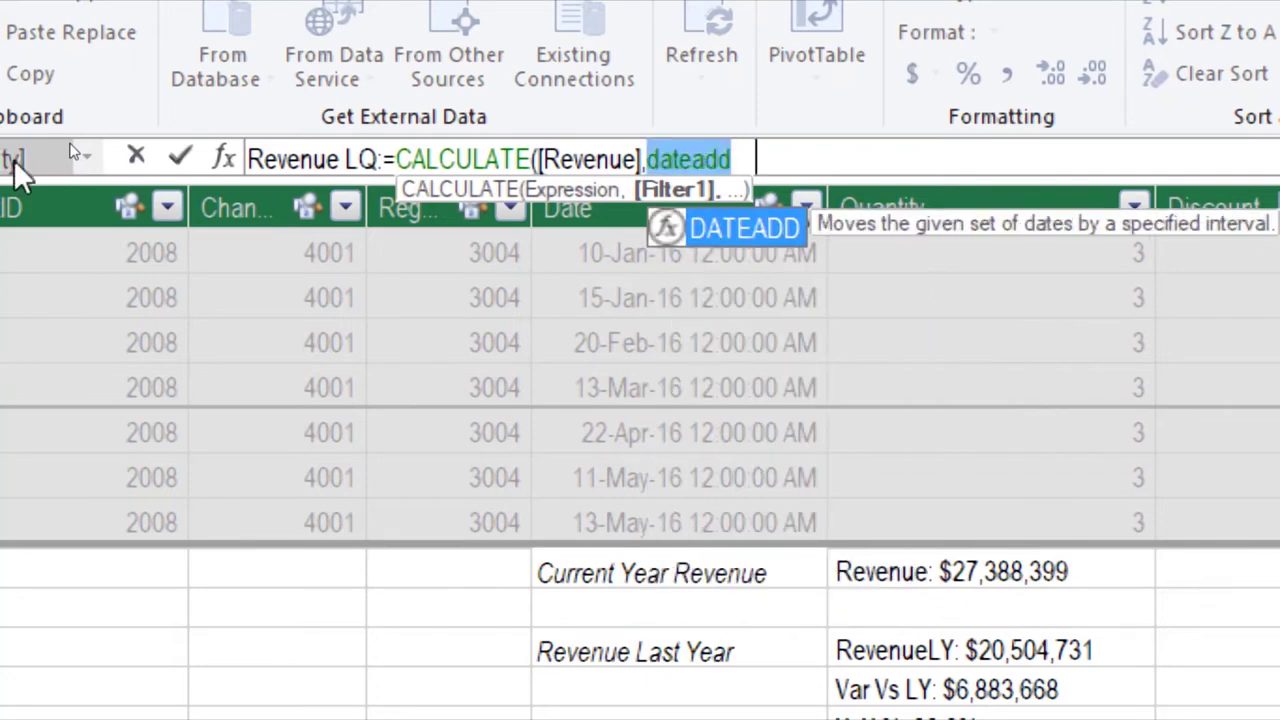
{"action": "key", "text": "Tab"}
{"action": "type", "text": "ca"}
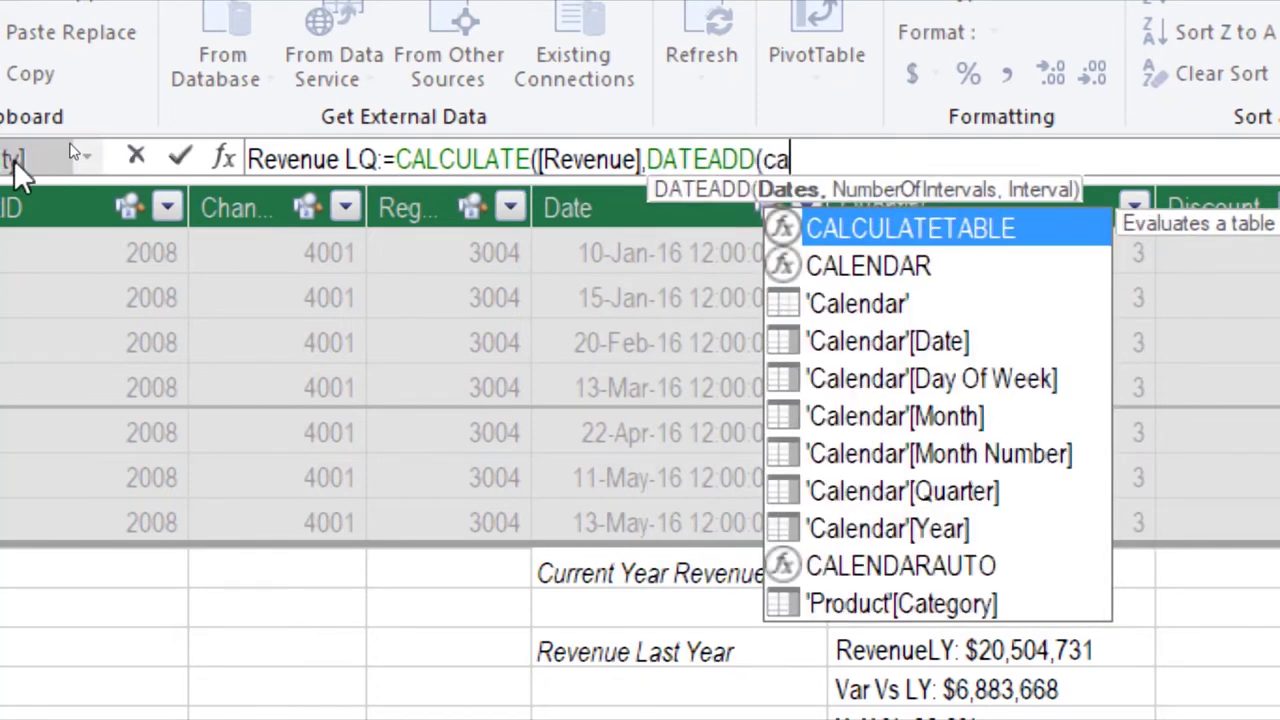
{"action": "type", "text": "le"}
{"action": "key", "text": "Down"}
{"action": "key", "text": "Down"}
{"action": "key", "text": "Tab"}
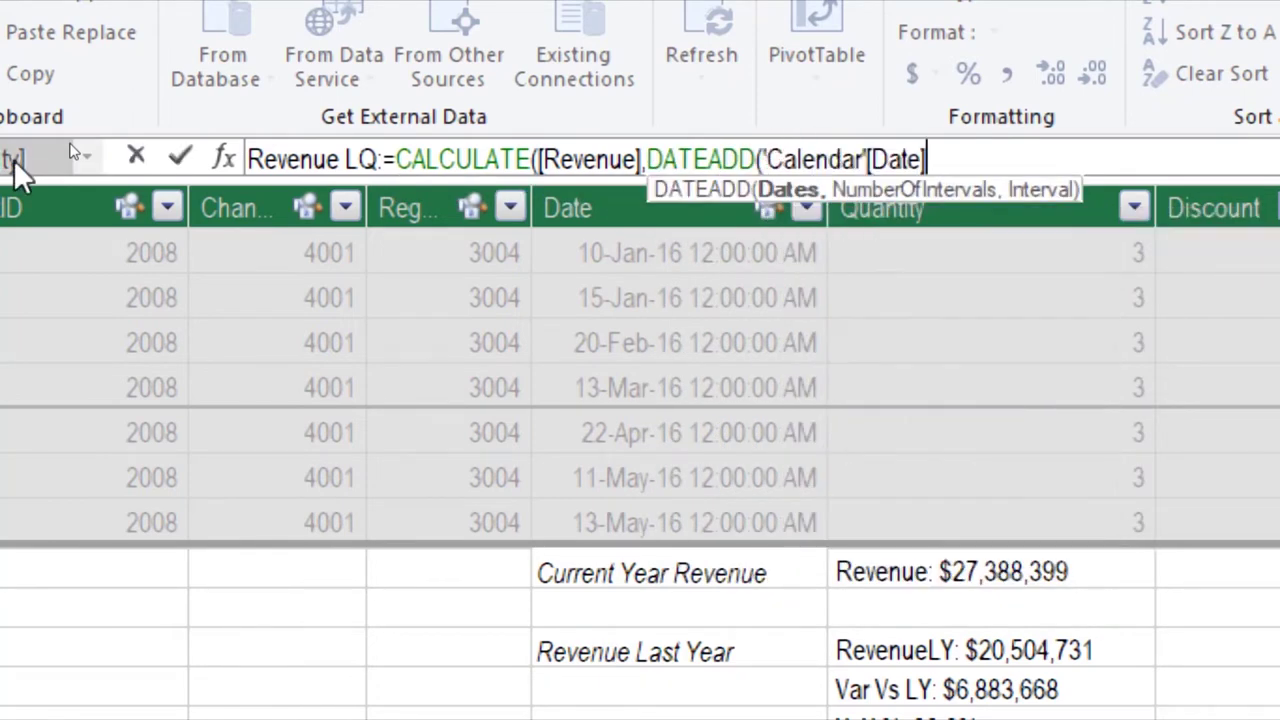
{"action": "type", "text": ","}
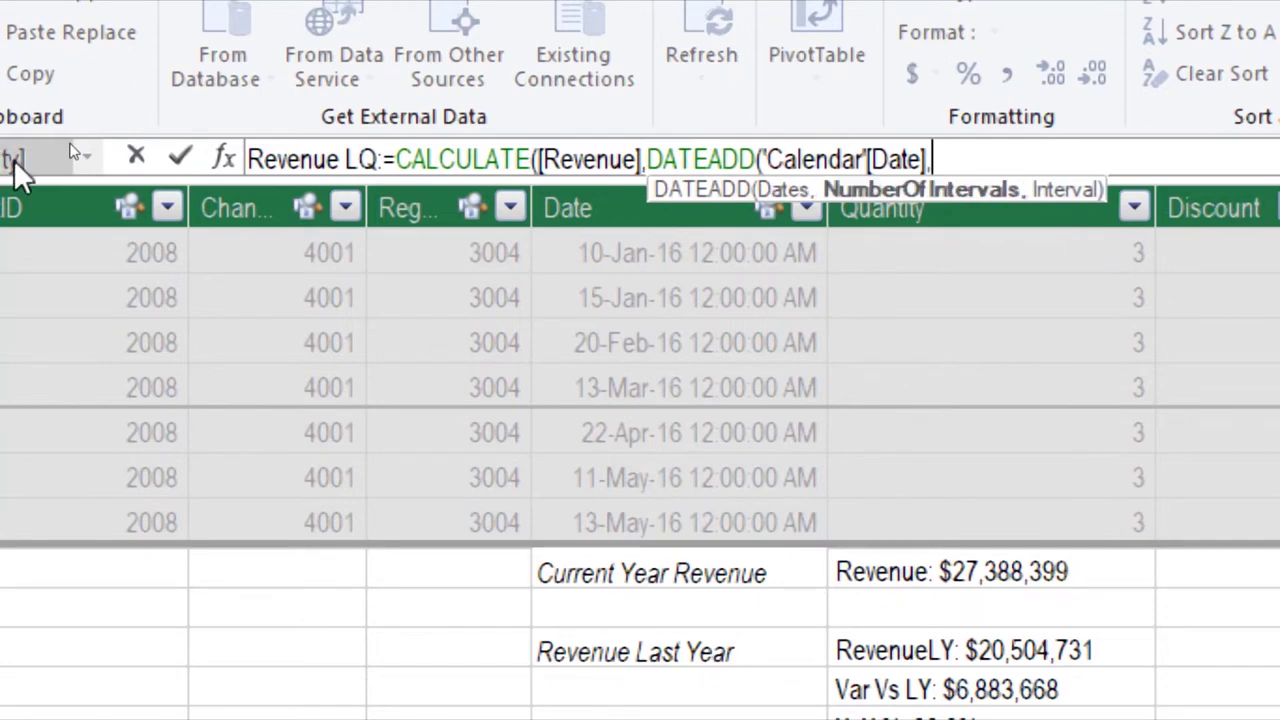
{"action": "type", "text": "-1"}
{"action": "type", "text": ","}
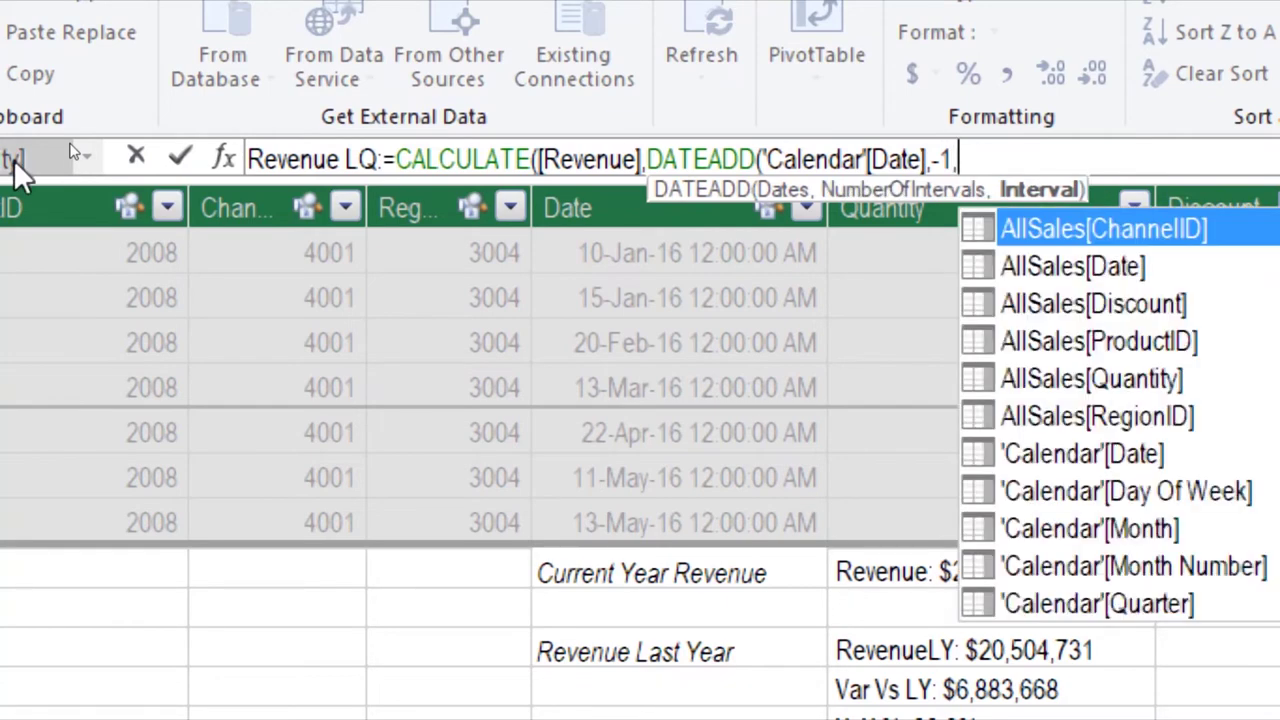
{"action": "type", "text": "quar"}
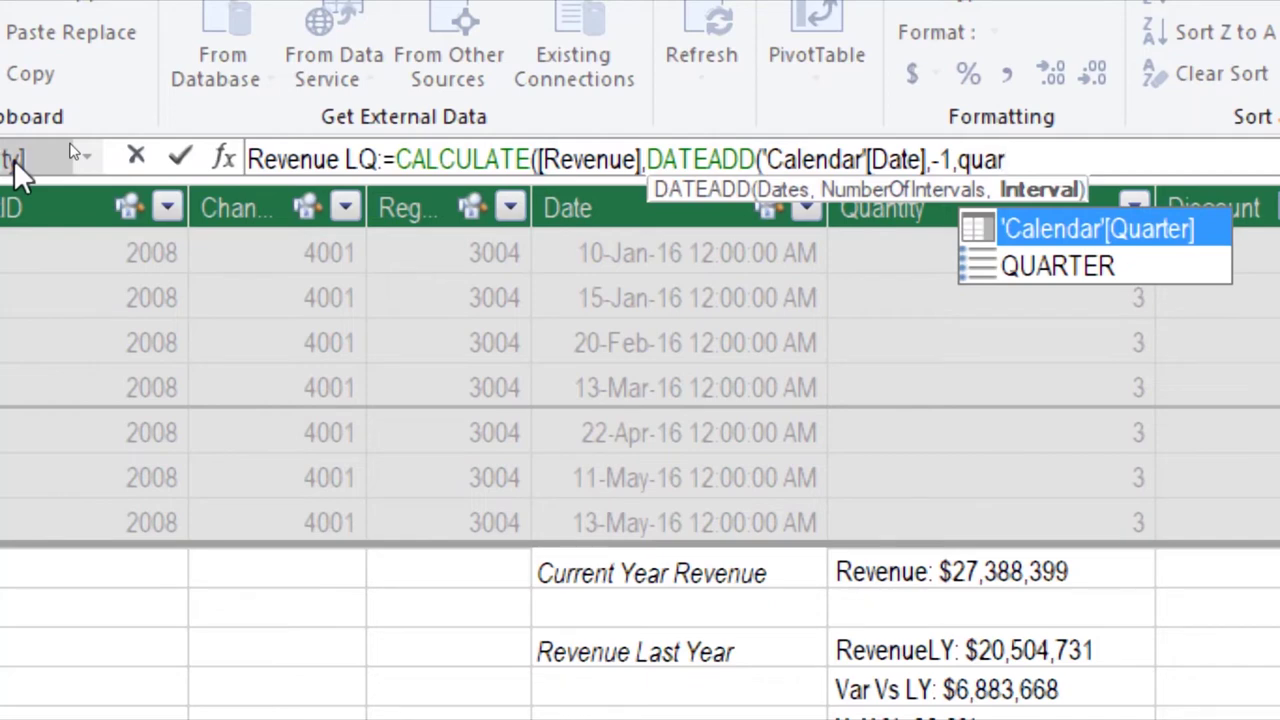
{"action": "key", "text": "Down"}
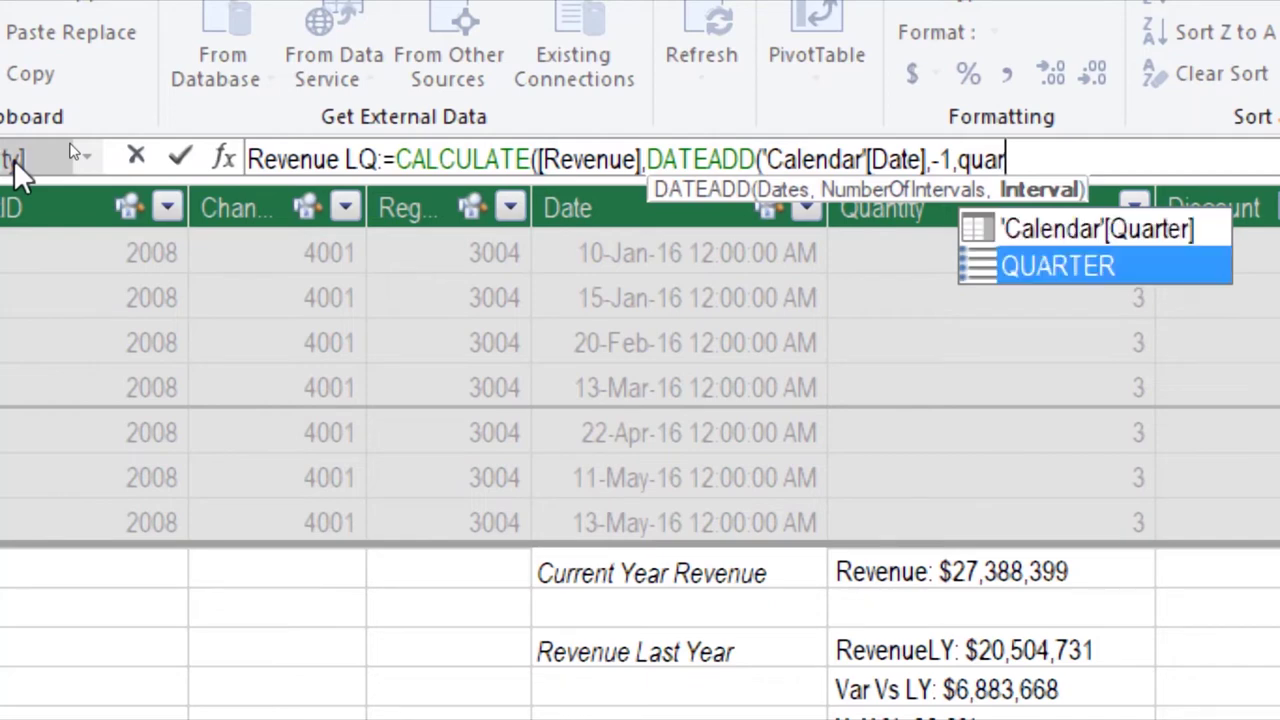
{"action": "key", "text": "Tab"}
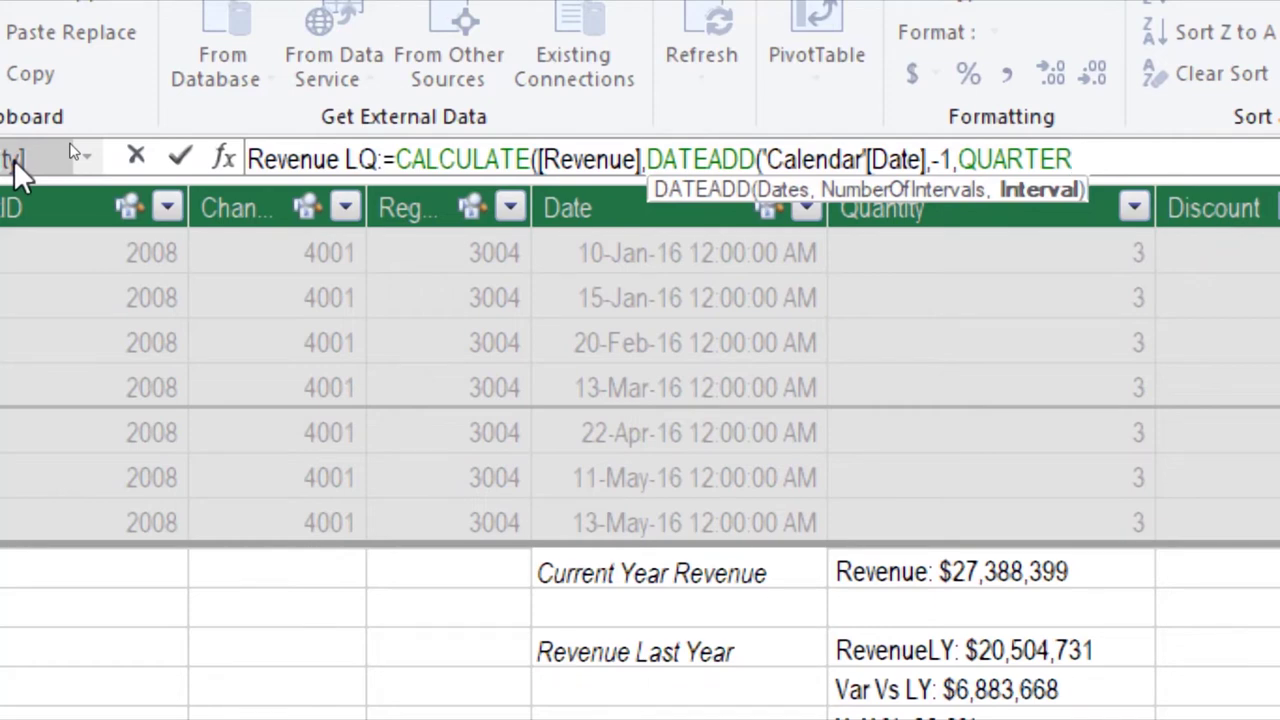
{"action": "type", "text": ")"}
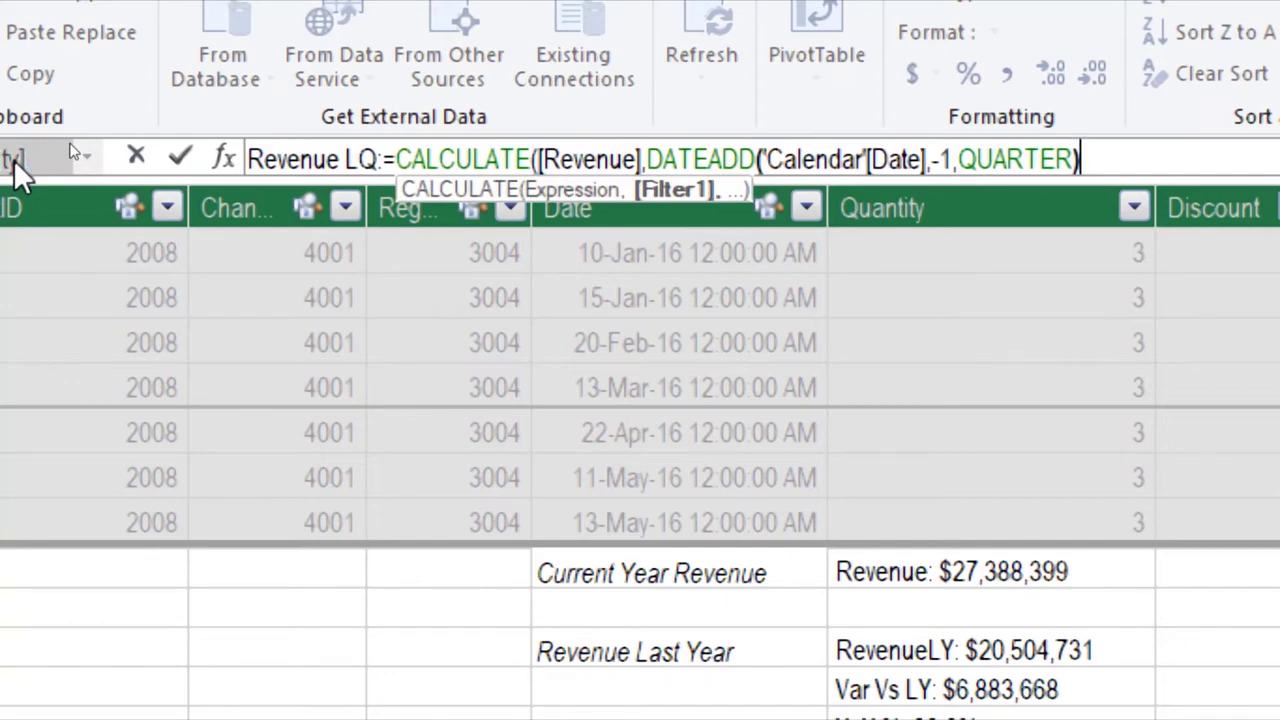
{"action": "type", "text": ")"}
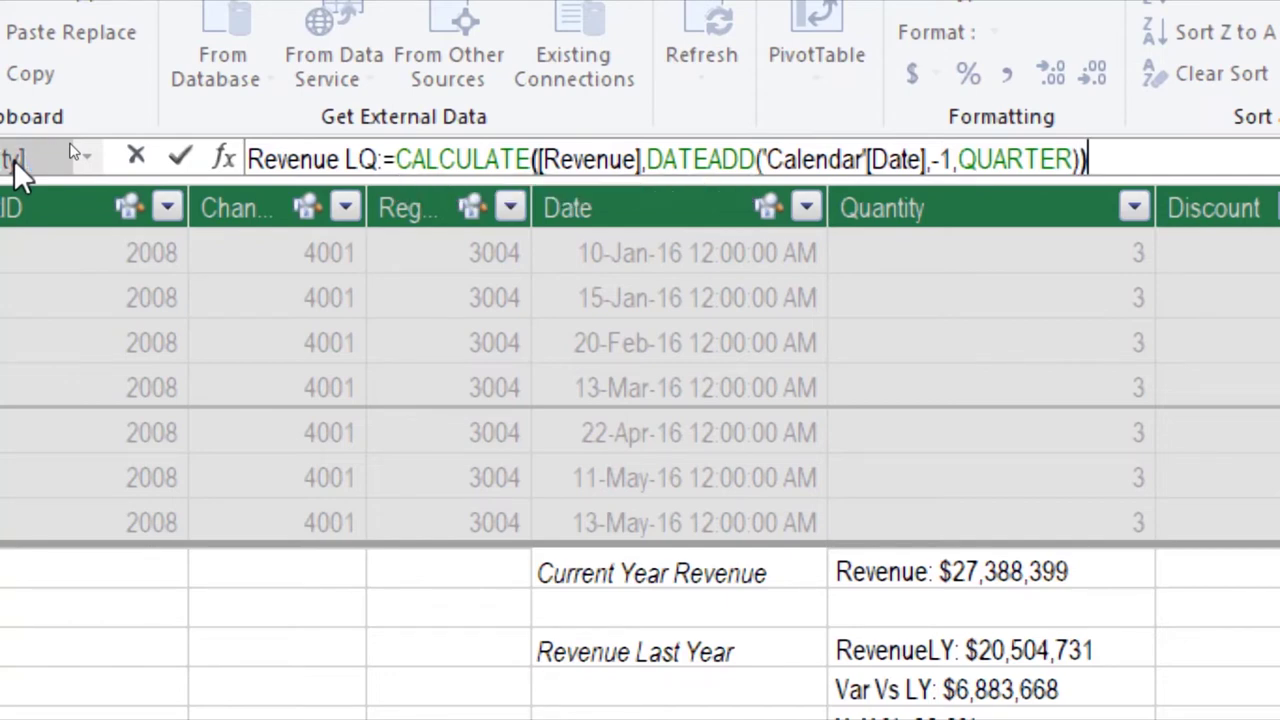
{"action": "key", "text": "Return"}
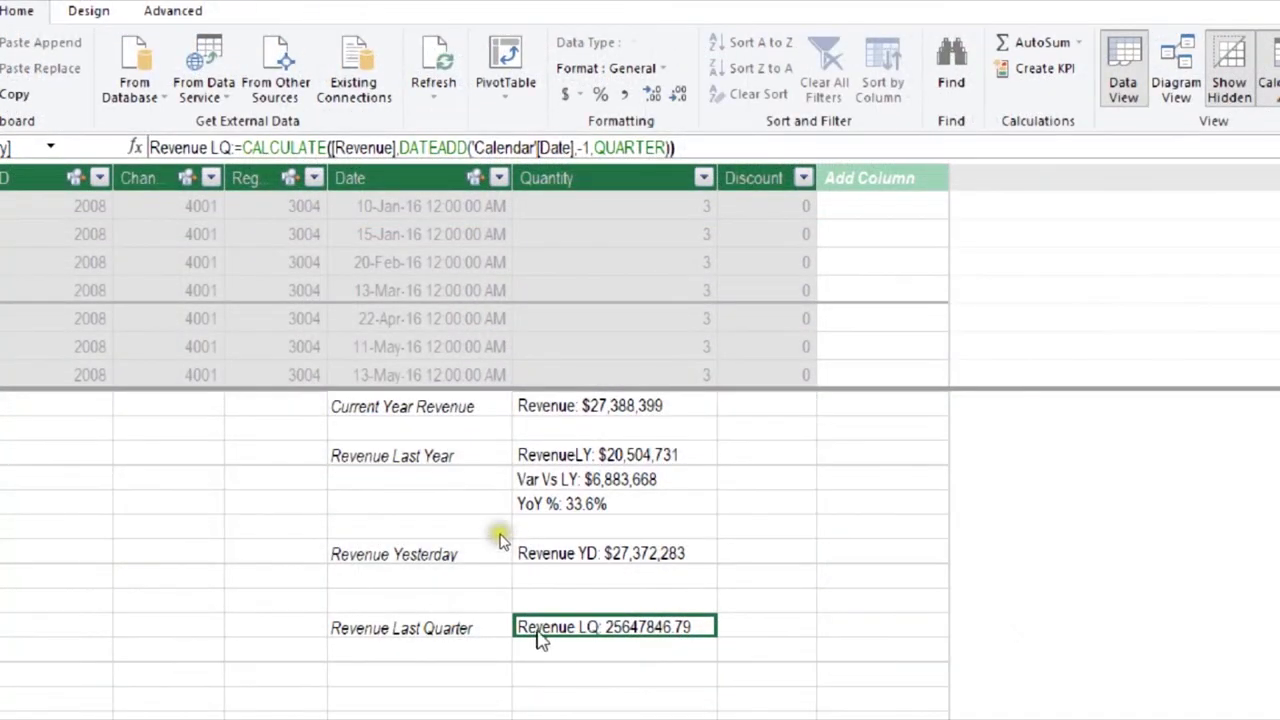
- Format Revenue LQ as US dollar currency, showing $25,647,847
{"action": "left_click", "coordinate": [581, 96]}
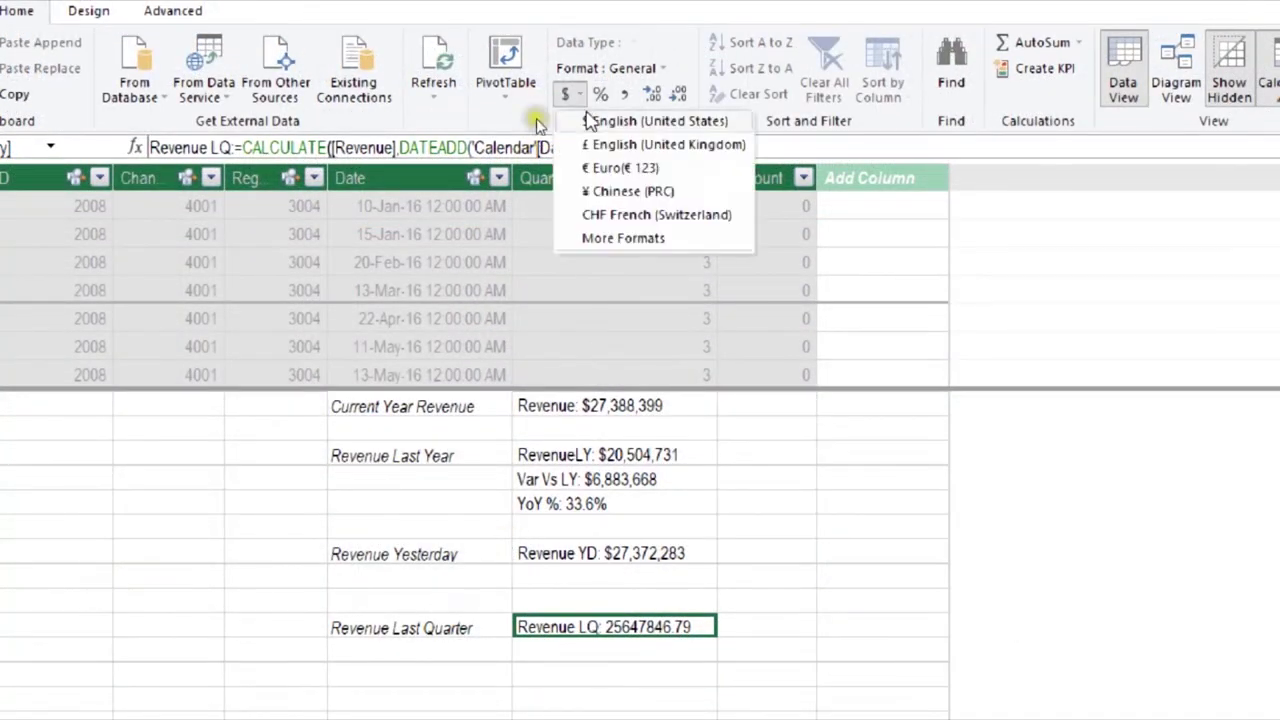
{"action": "left_click", "coordinate": [612, 122]}
{"action": "left_click", "coordinate": [584, 664]}
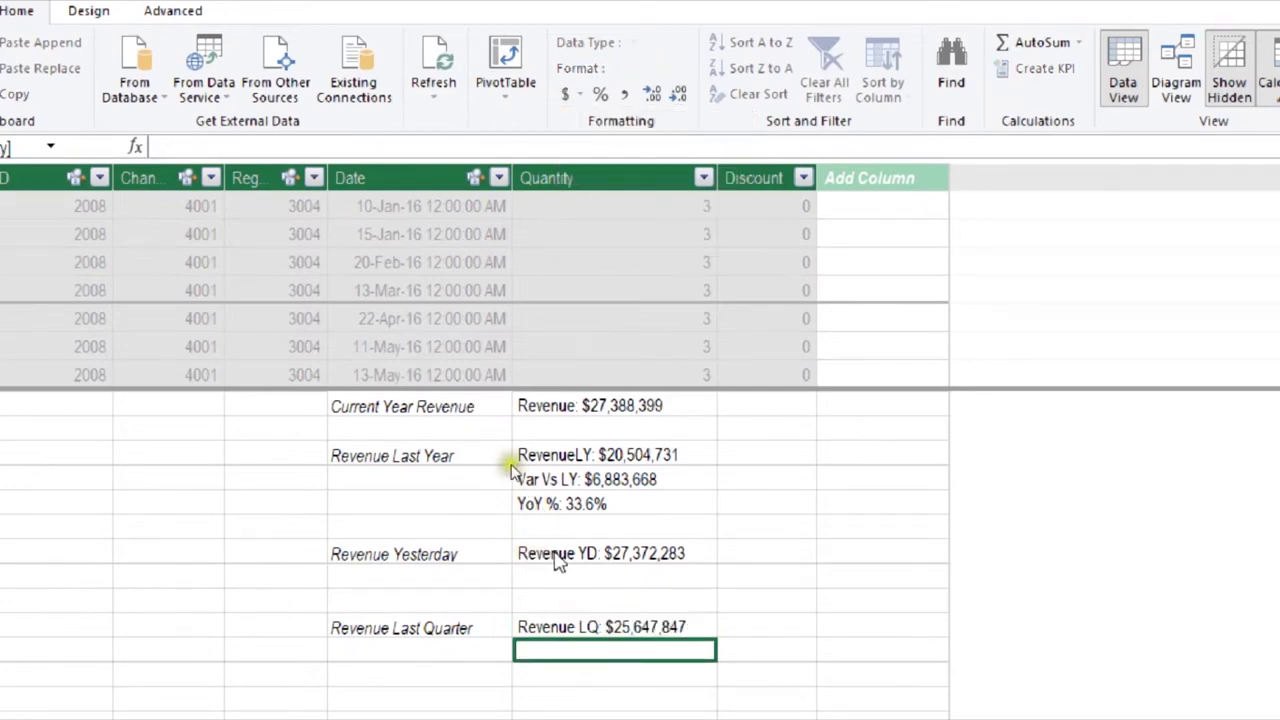
- Enter the measure Var vs LQ as [Revenue]-[Revenue LQ]
{"action": "left_click", "coordinate": [194, 144]}
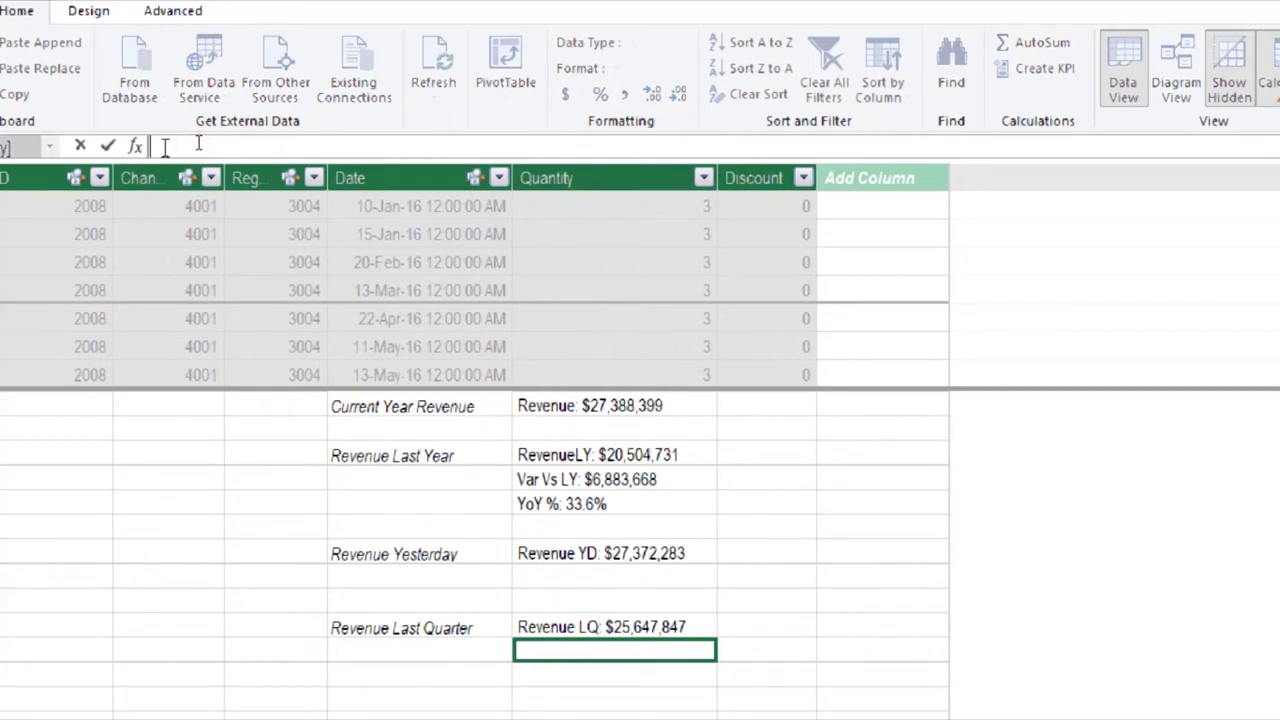
{"action": "type", "text": "Var vs "}
{"action": "type", "text": "LQ:"}
{"action": "type", "text": " = "}
{"action": "type", "text": "["}
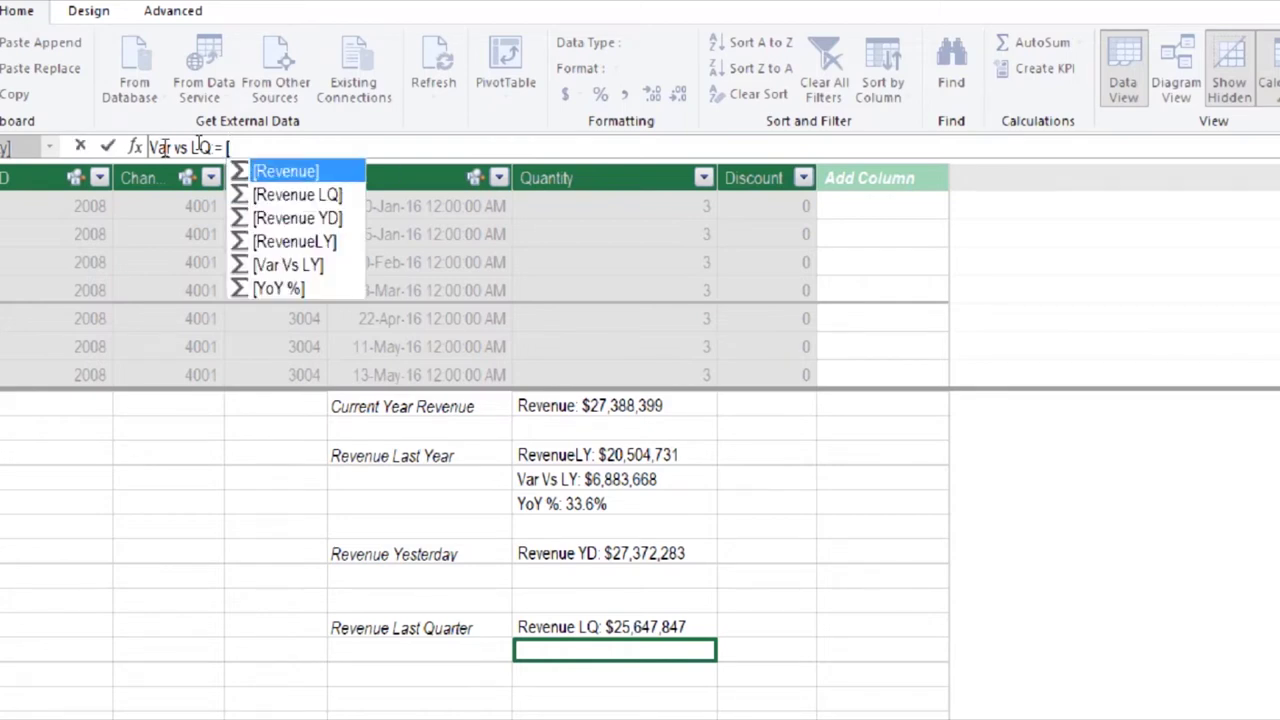
{"action": "key", "text": "Tab"}
{"action": "type", "text": "-"}
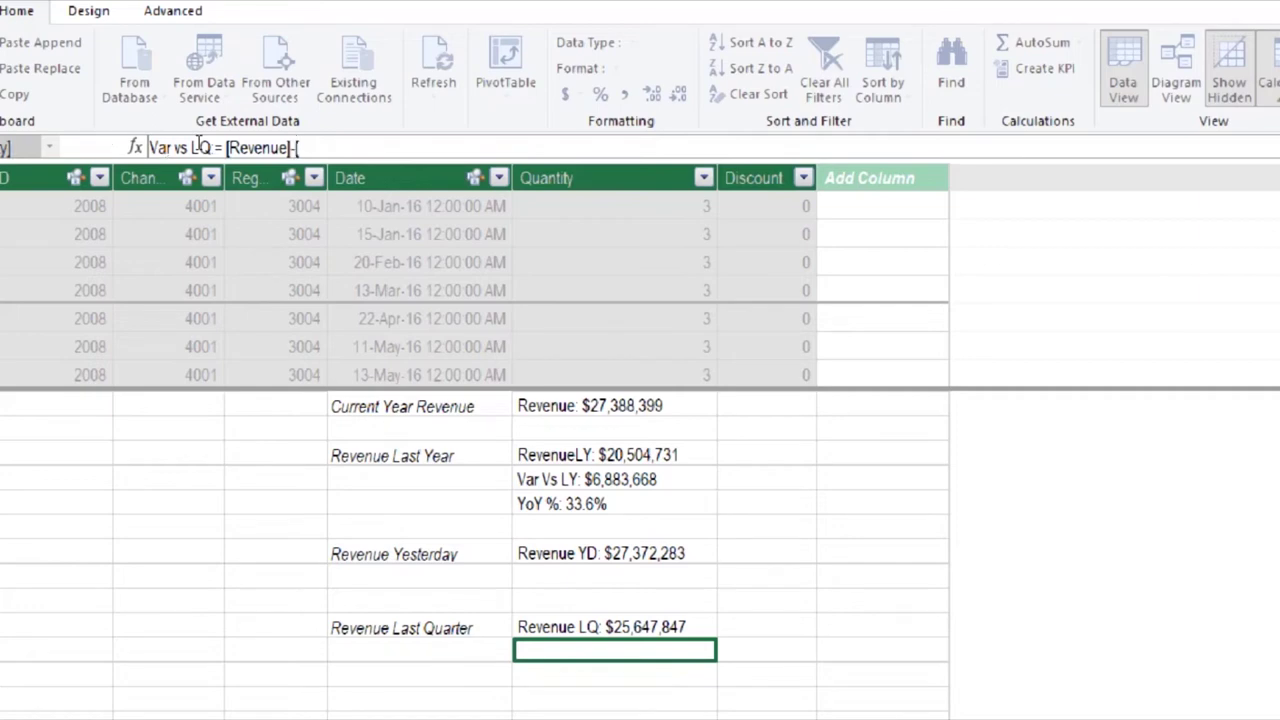
{"action": "type", "text": "["}
{"action": "key", "text": "Down"}
{"action": "key", "text": "Tab"}
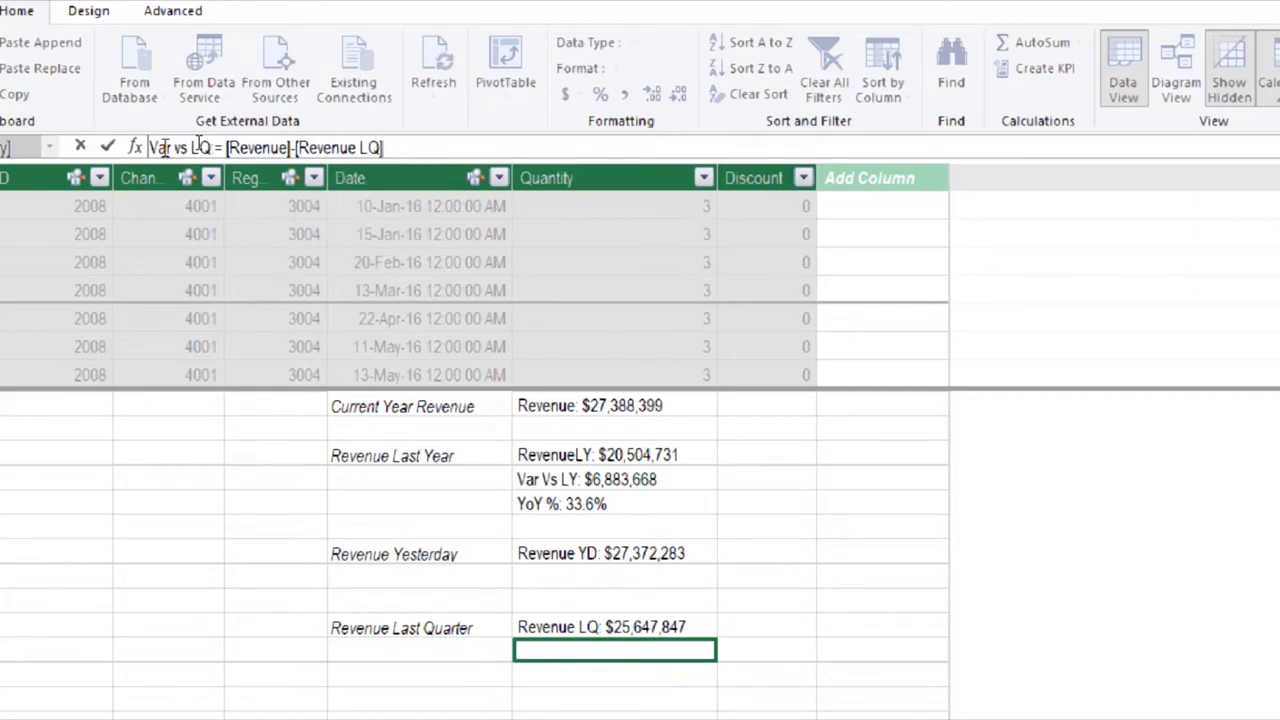
{"action": "key", "text": "Return"}
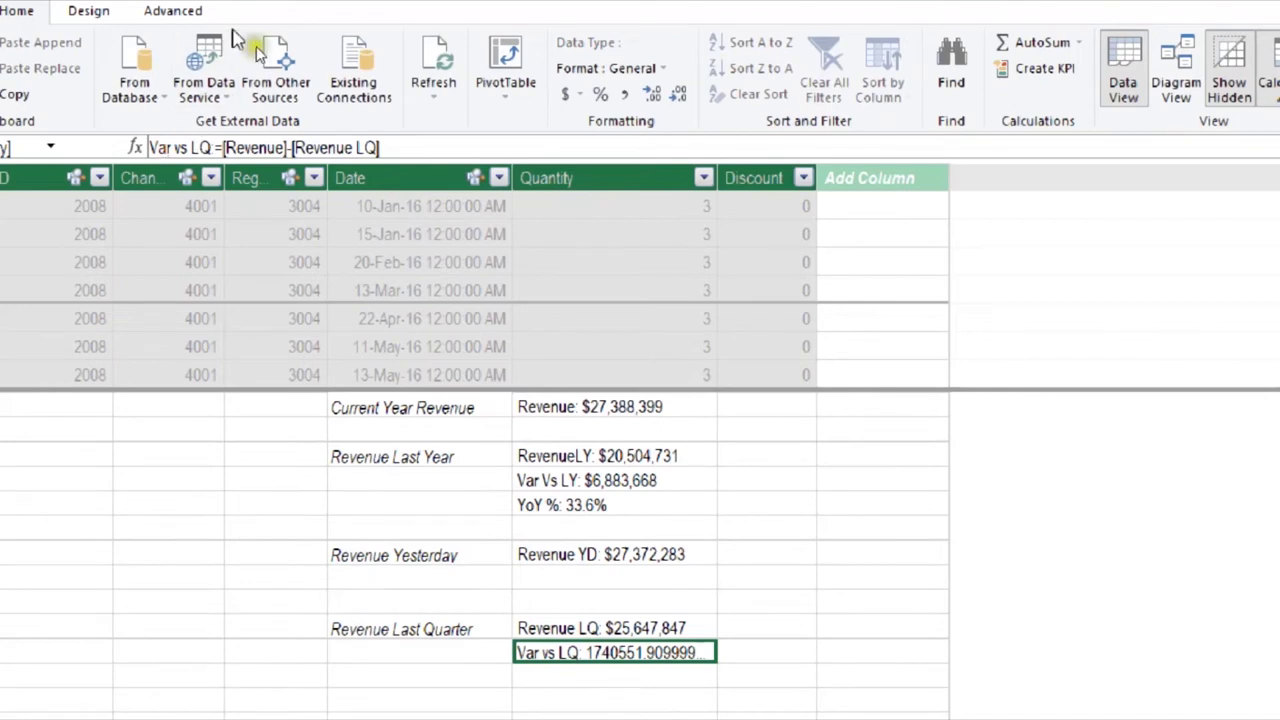
- Format Var vs LQ as US dollar currency, reading $1,740,552
{"action": "left_click", "coordinate": [579, 95]}
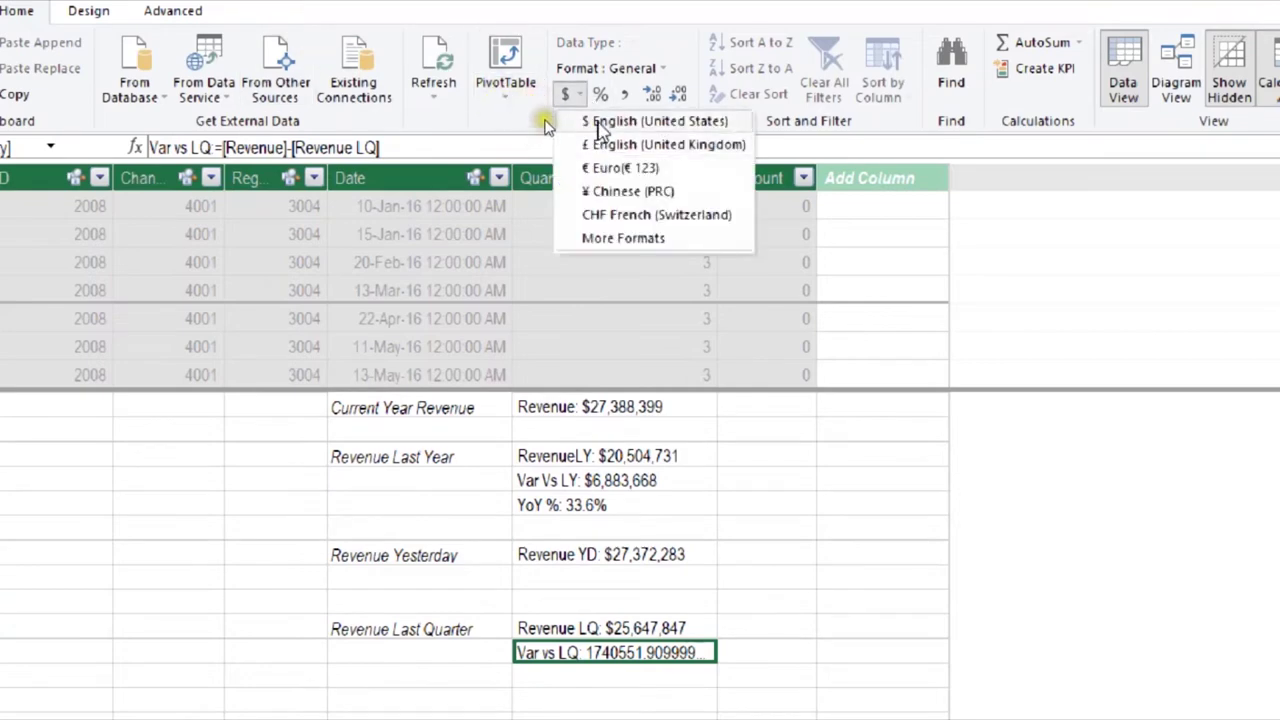
{"action": "left_click", "coordinate": [590, 121]}
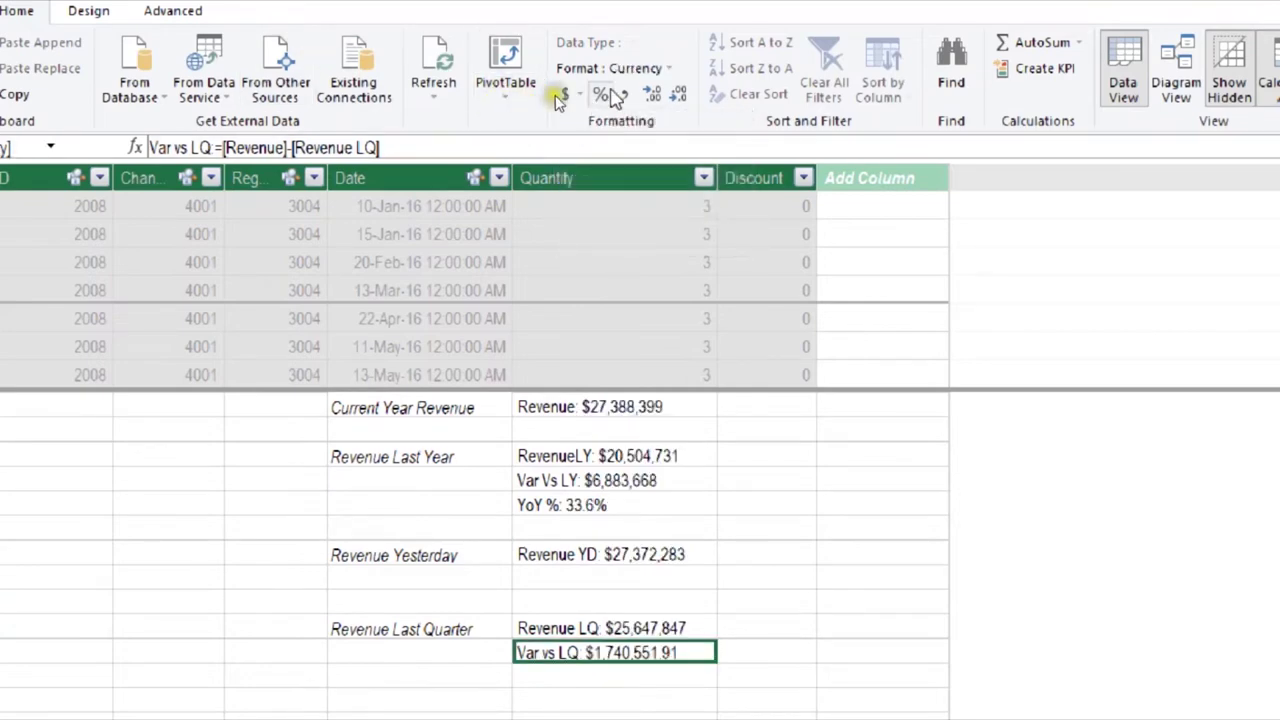
{"action": "left_click", "coordinate": [587, 680]}
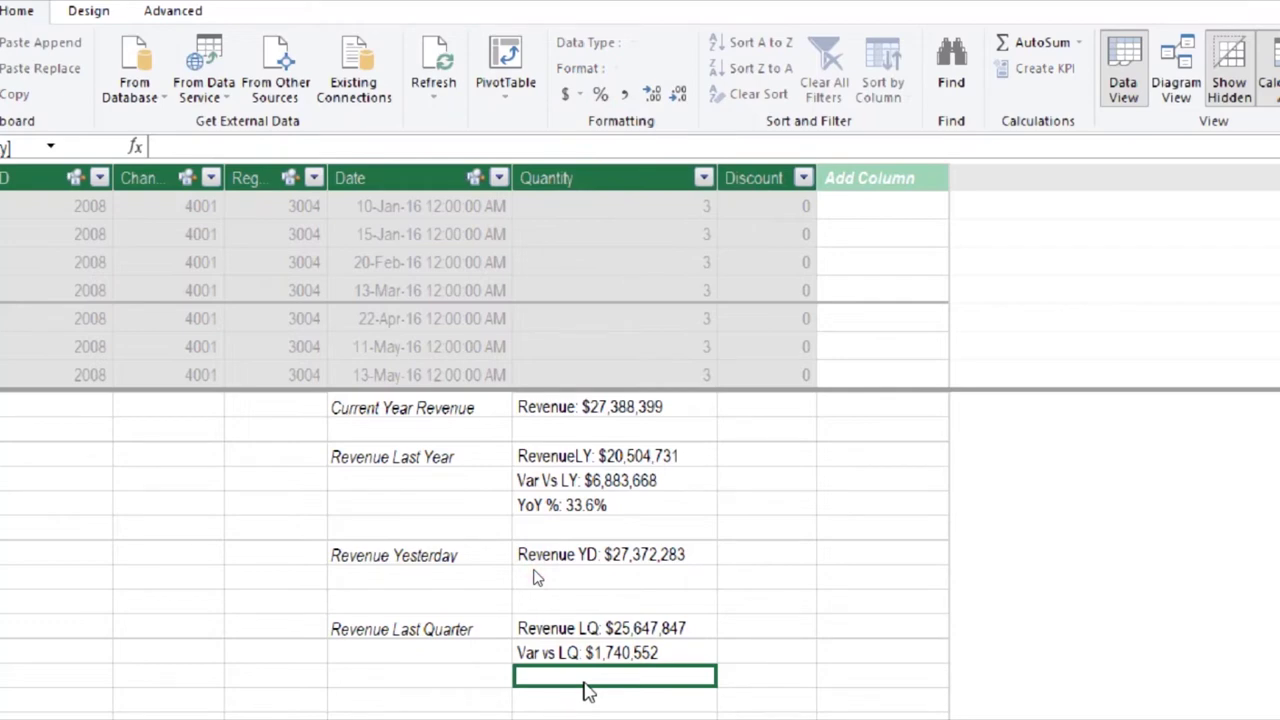
- Enter the measure QoQ:=DIVIDE([Var vs LQ],[Revenue LQ],BLANK())
{"action": "left_click", "coordinate": [196, 145]}
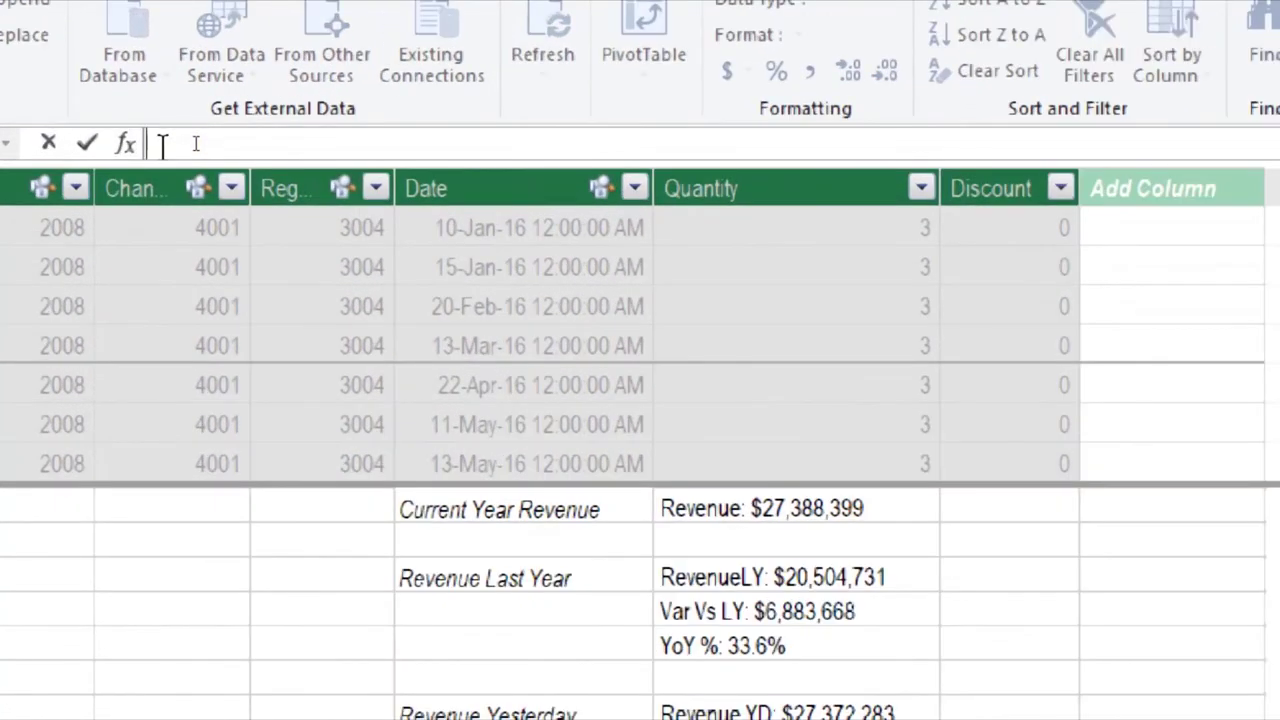
{"action": "type", "text": "Qo"}
{"action": "type", "text": "Q"}
{"action": "type", "text": ":=D"}
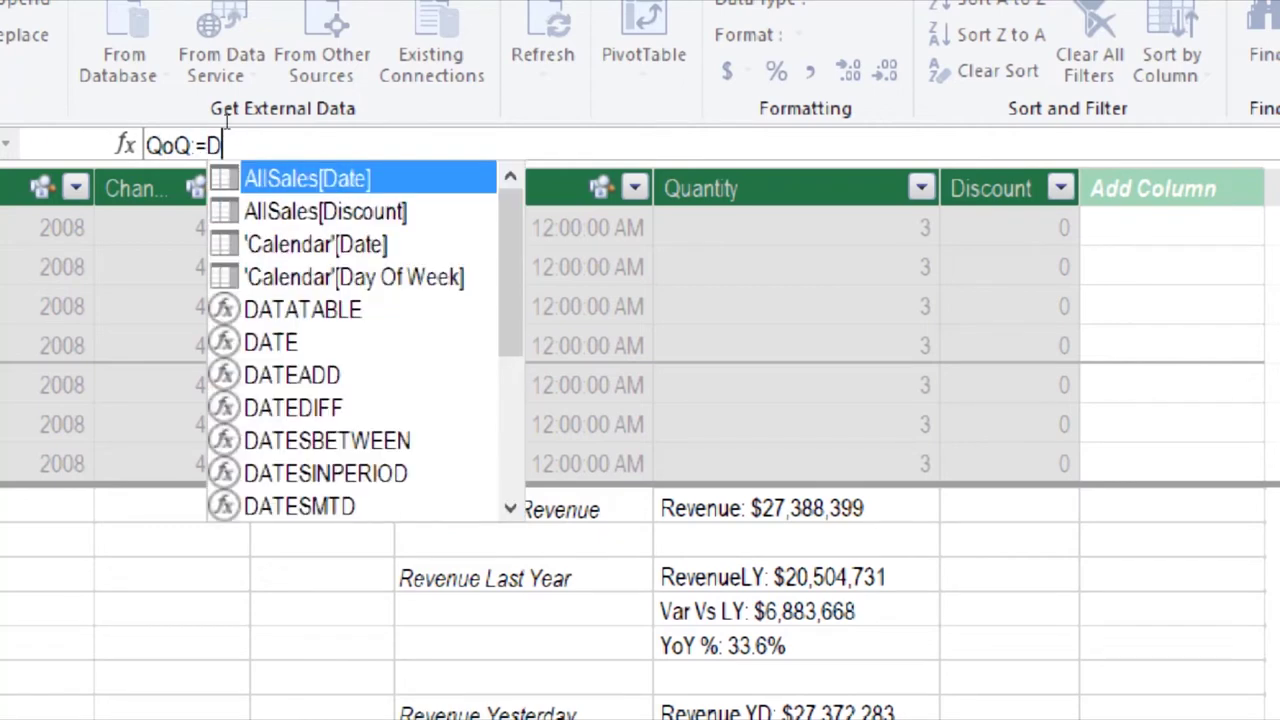
{"action": "type", "text": "IV"}
{"action": "key", "text": "Tab"}
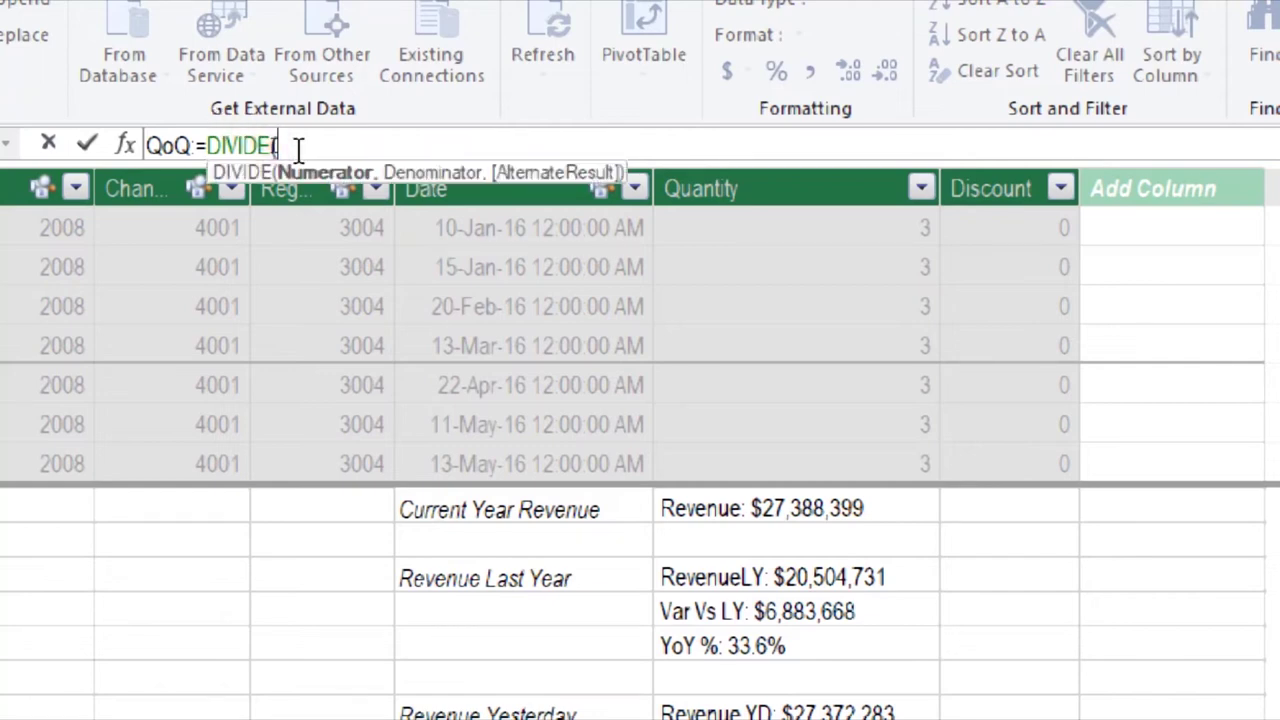
{"action": "type", "text": "["}
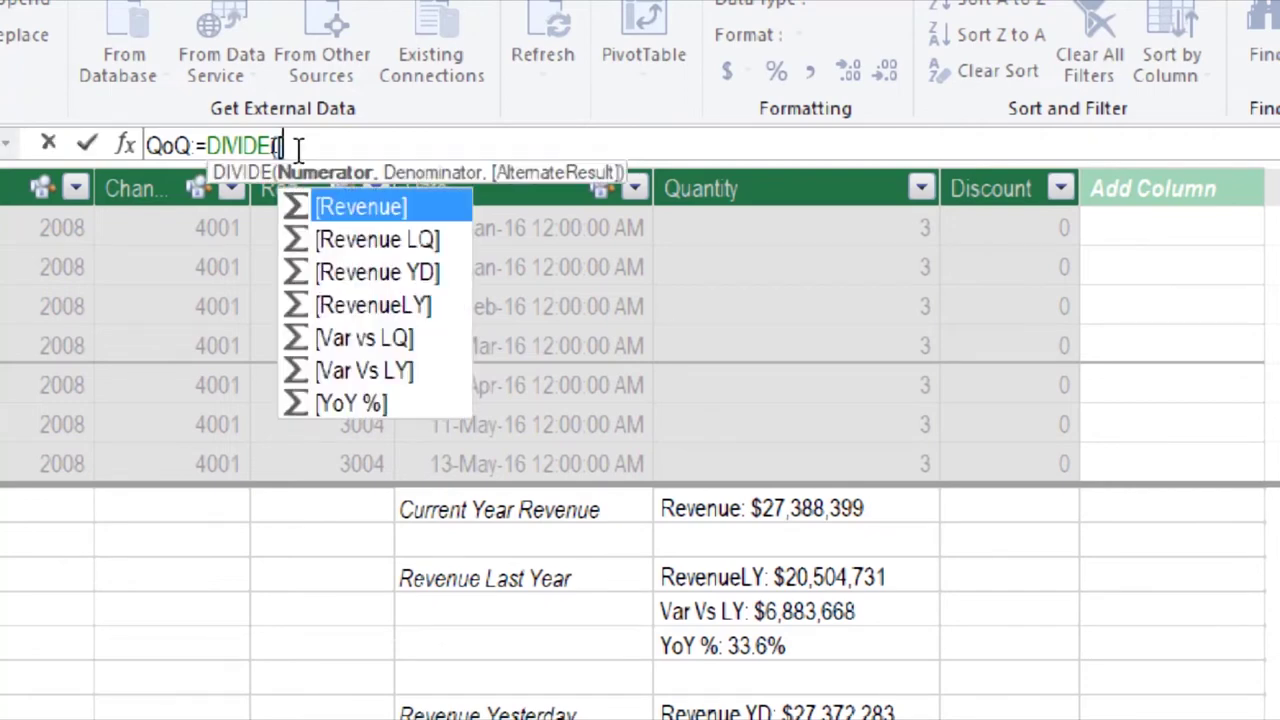
{"action": "type", "text": "va"}
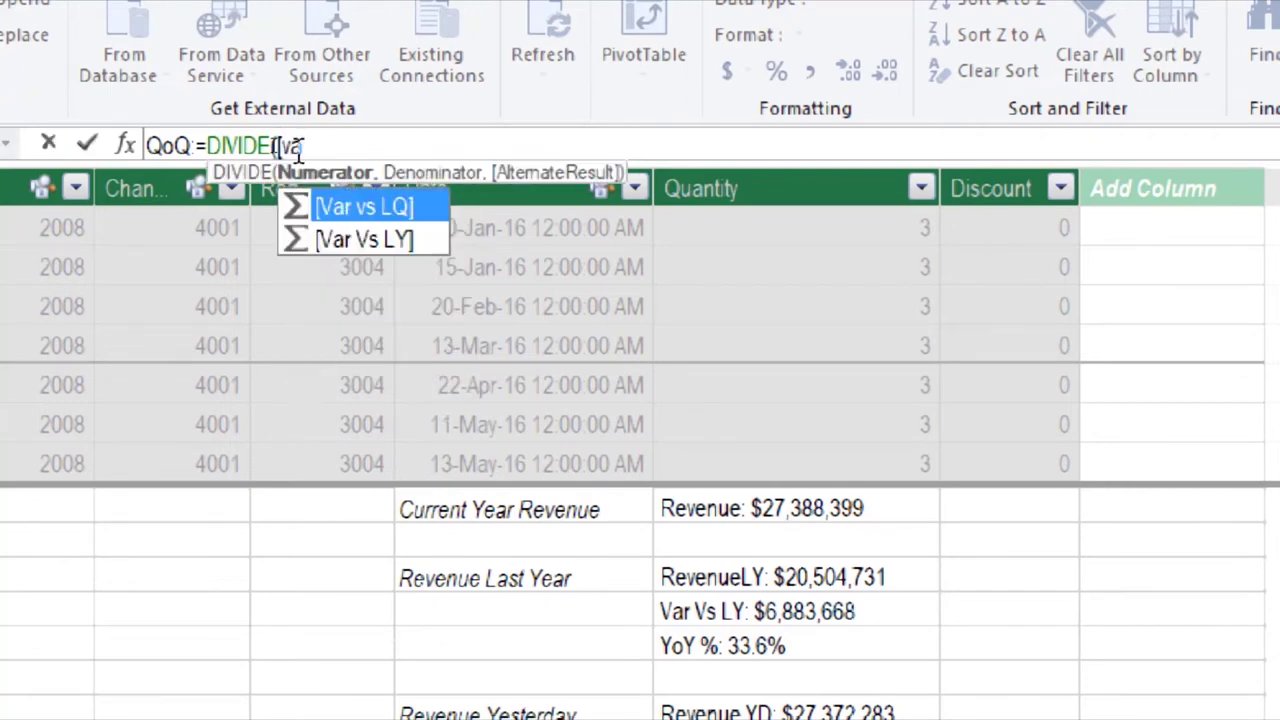
{"action": "key", "text": "Tab"}
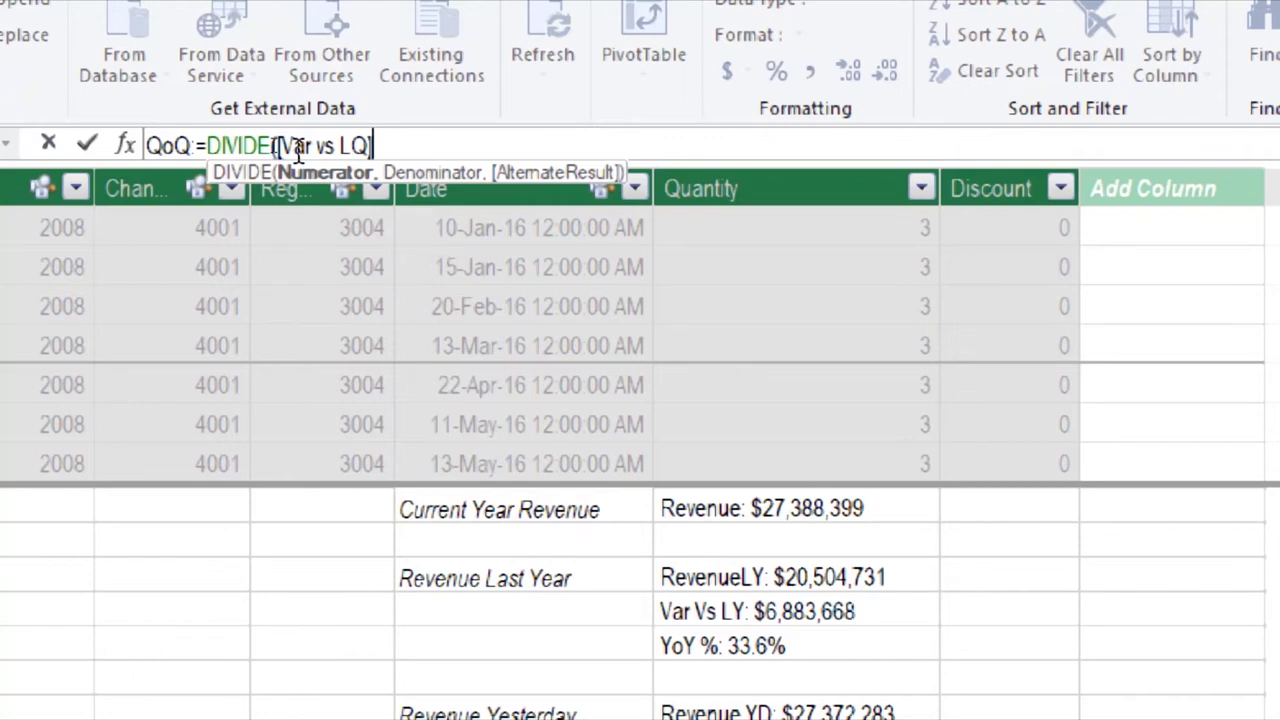
{"action": "type", "text": ","}
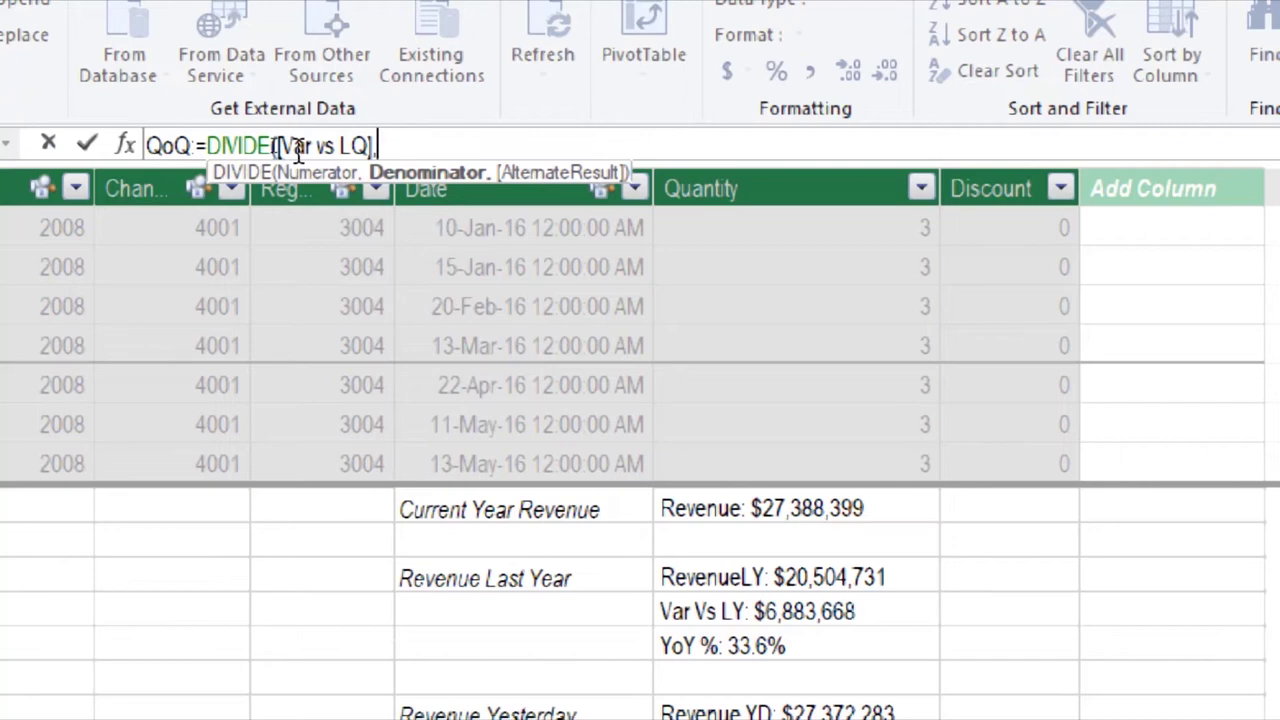
{"action": "type", "text": "["}
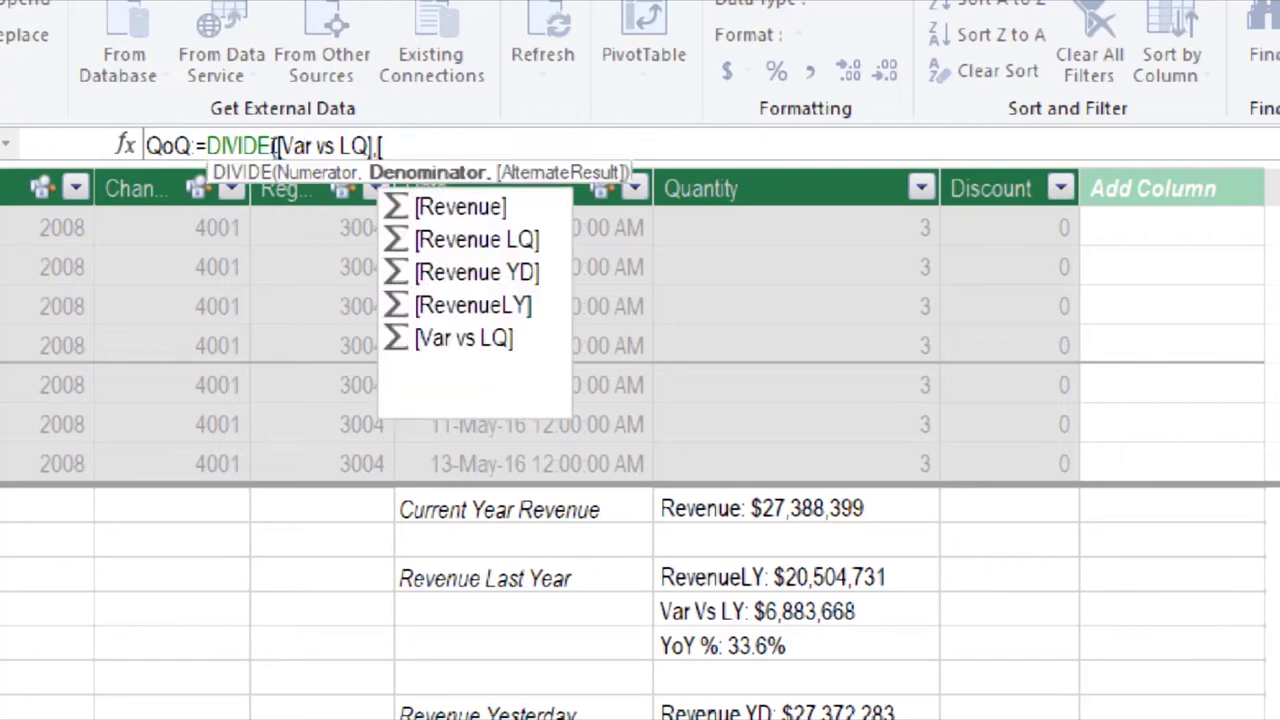
{"action": "key", "text": "Down"}
{"action": "key", "text": "Tab"}
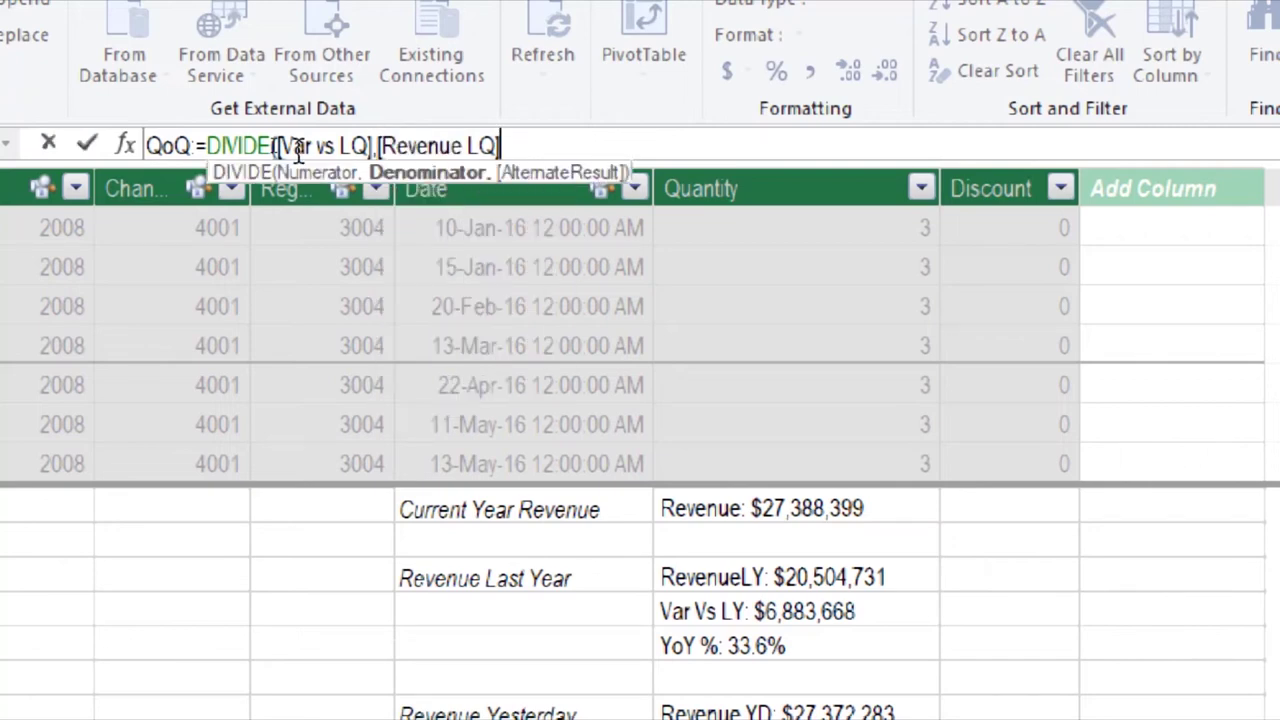
{"action": "type", "text": ","}
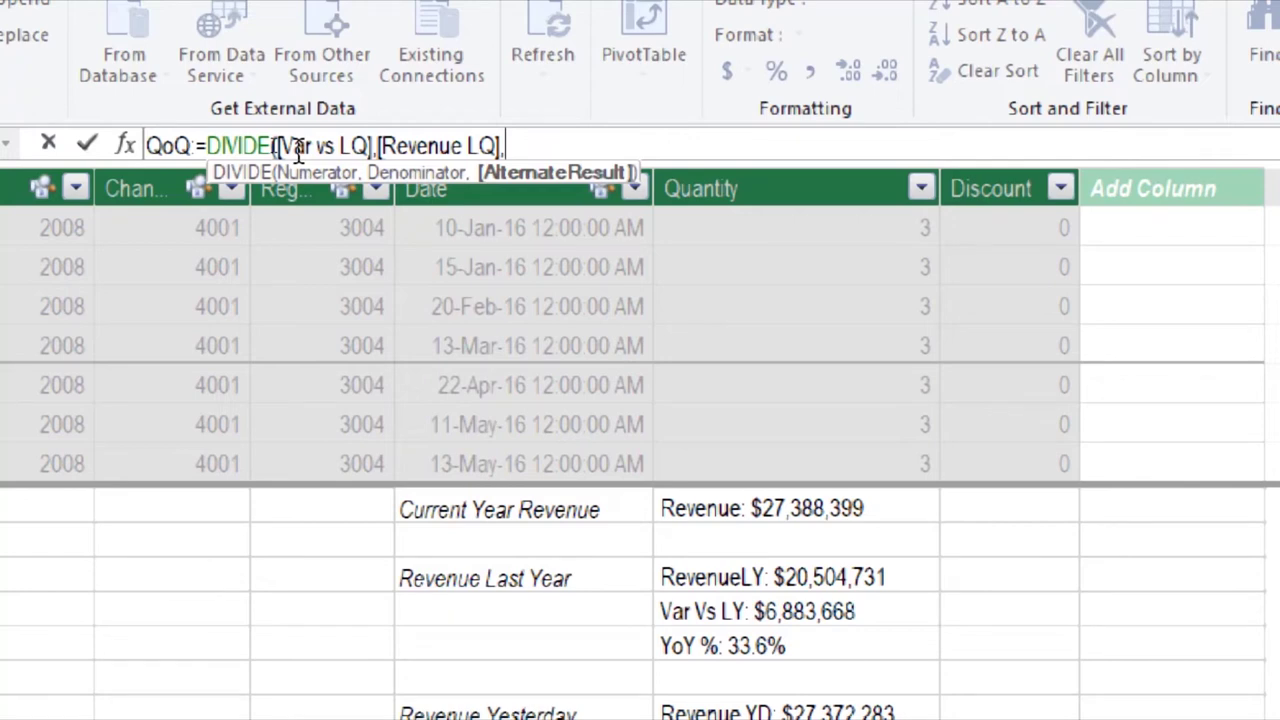
{"action": "type", "text": "Bla"}
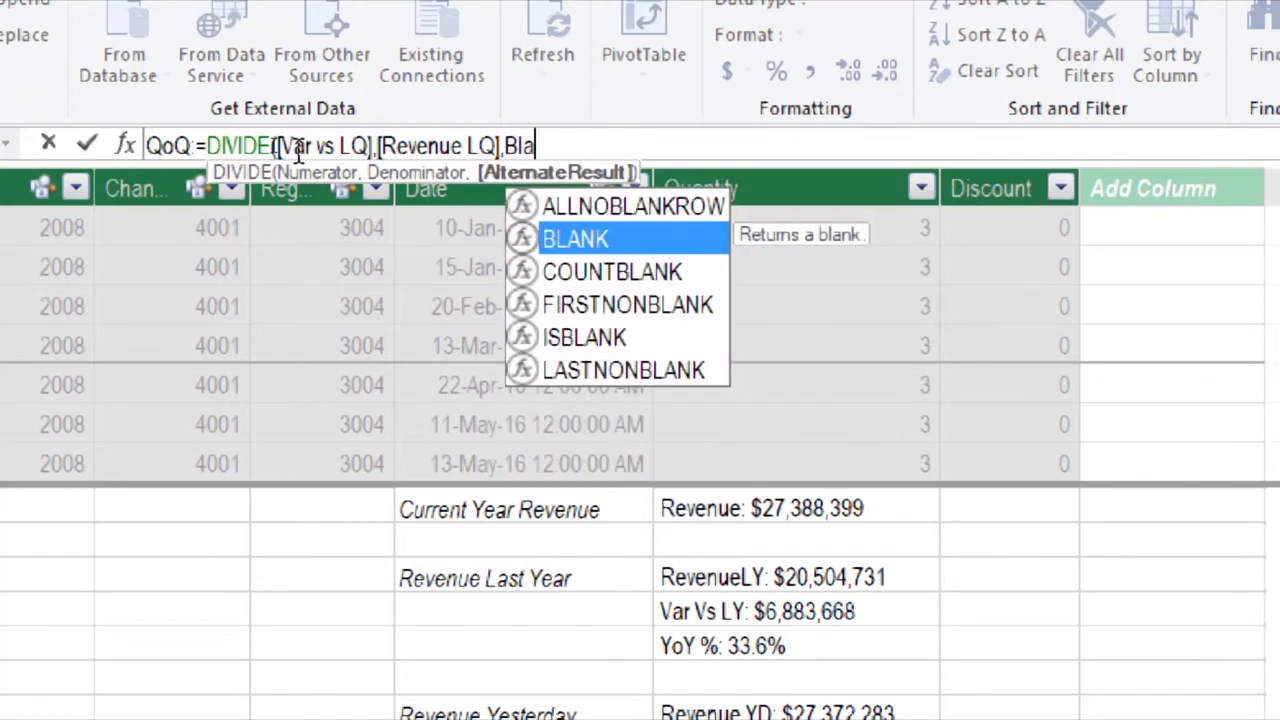
{"action": "key", "text": "Tab"}
{"action": "type", "text": ")"}
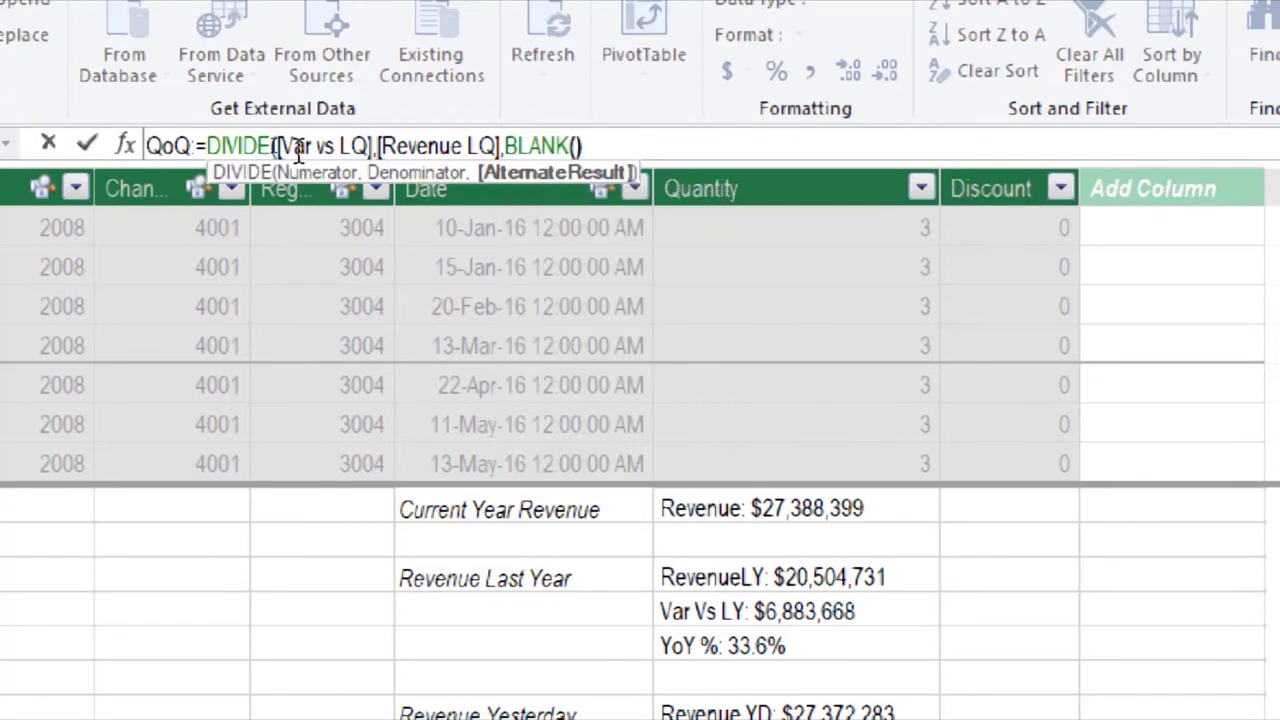
{"action": "type", "text": ")"}
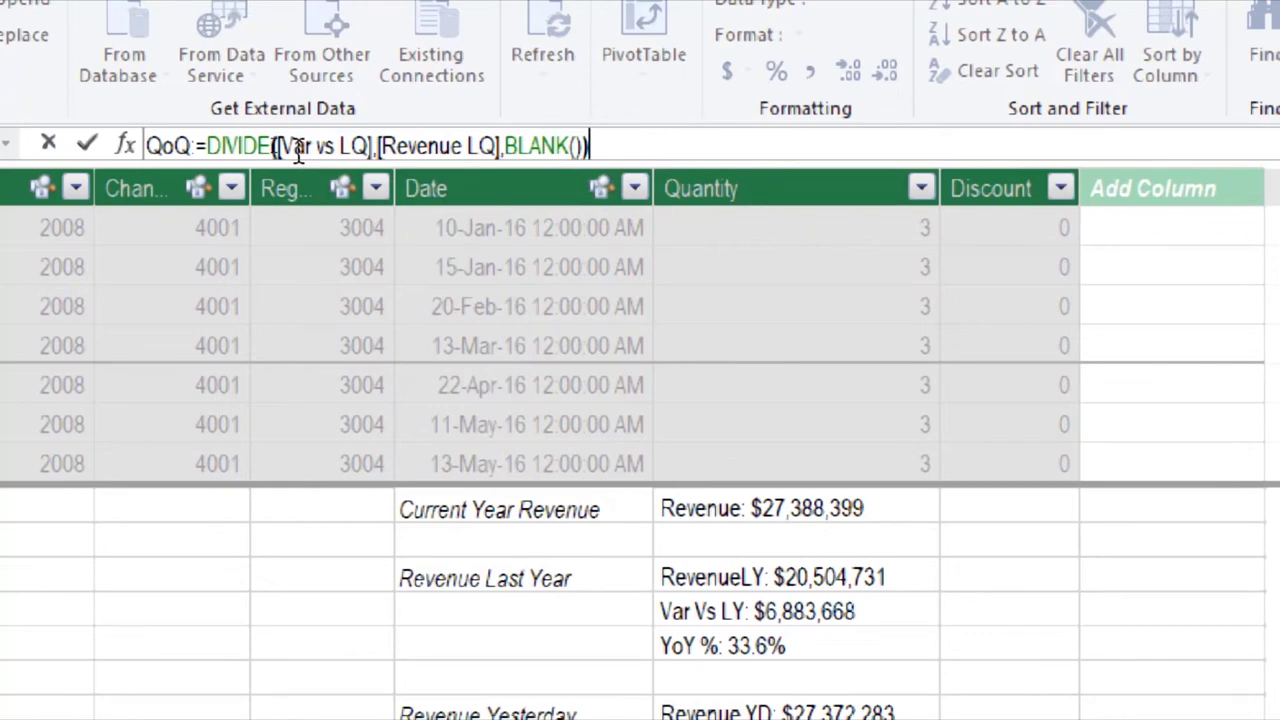
{"action": "key", "text": "Return"}
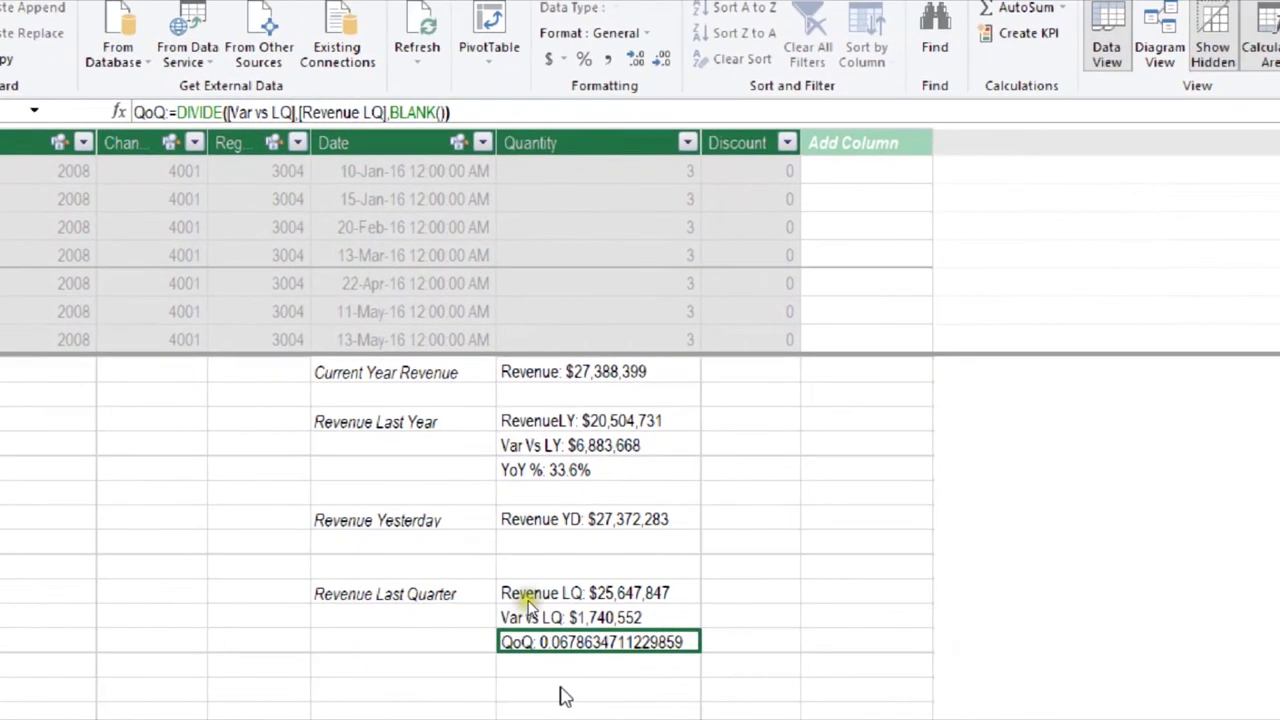
- Format QoQ as a percentage with one fewer decimal, reading 6.8%
{"action": "left_click", "coordinate": [584, 59]}
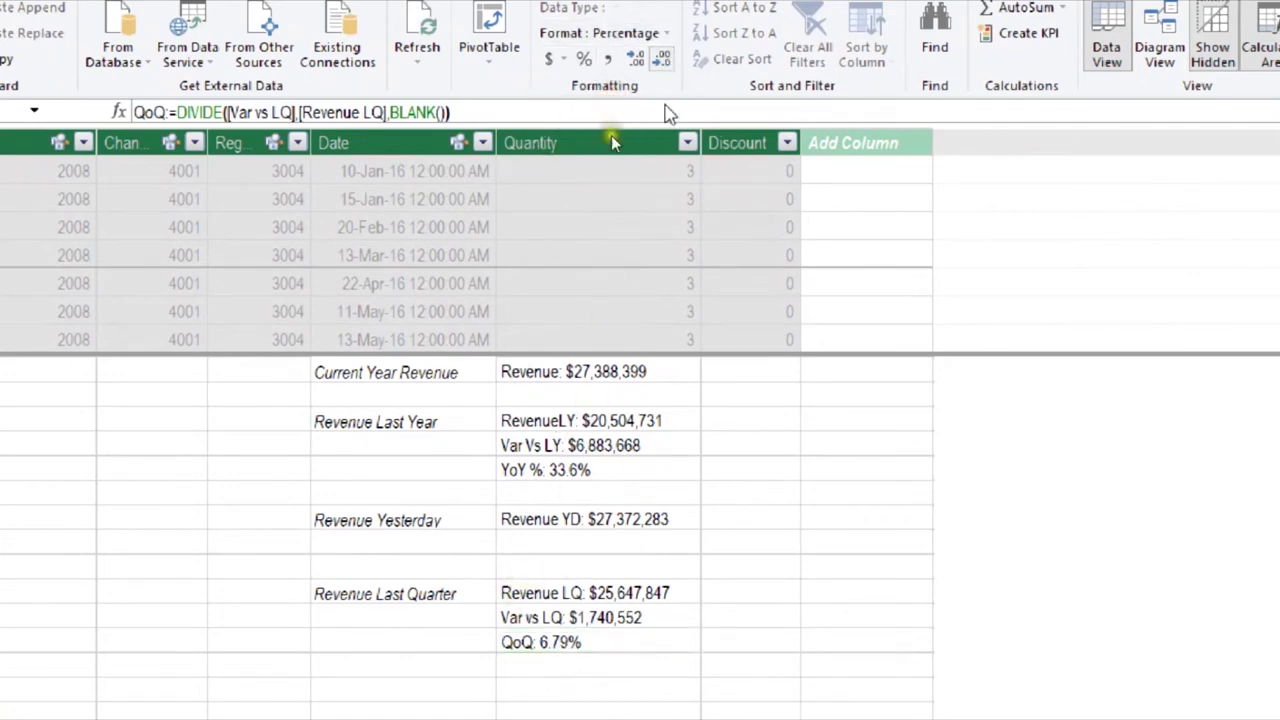
{"action": "left_click", "coordinate": [661, 59]}
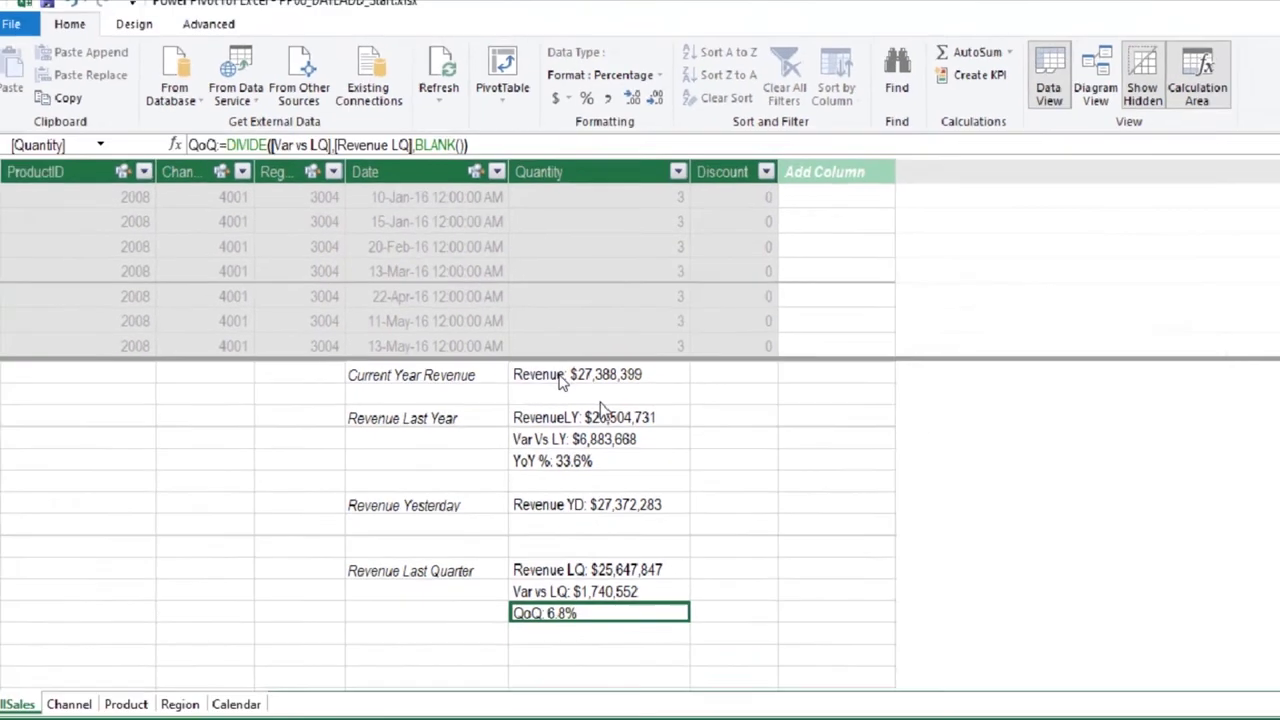
{"action": "left_click", "coordinate": [552, 511]}
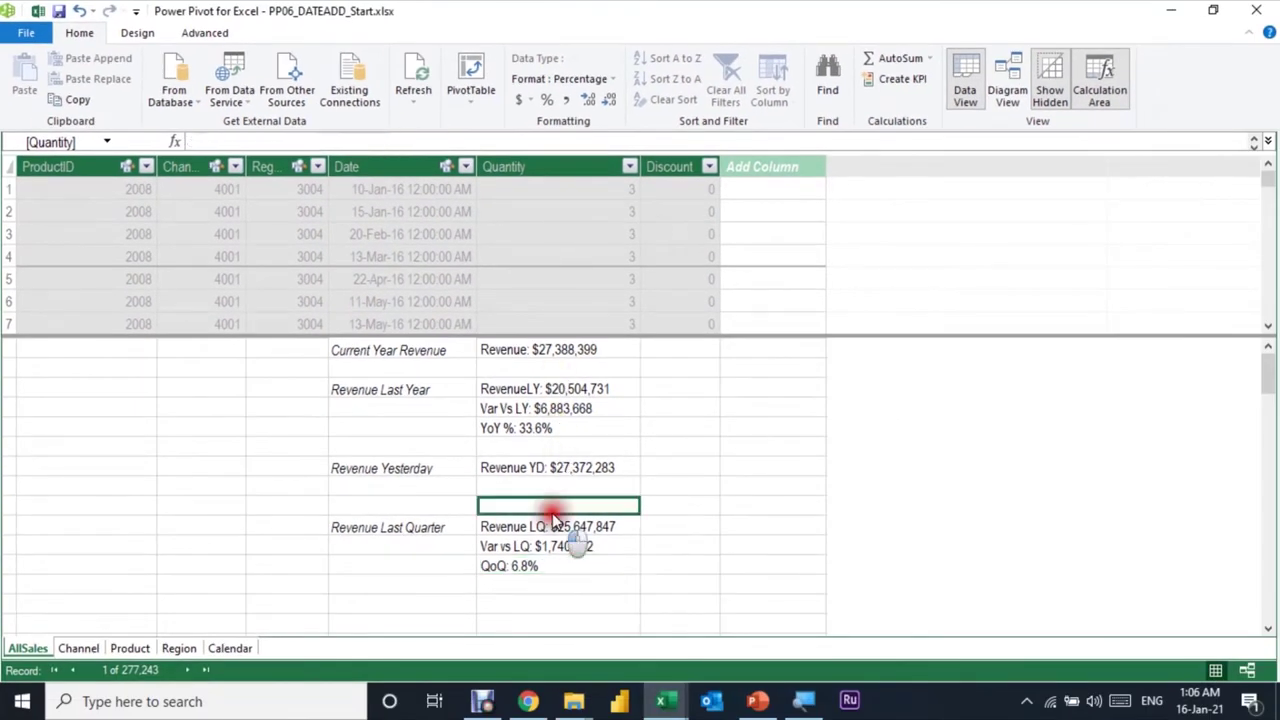
{"action": "left_click", "coordinate": [558, 567]}
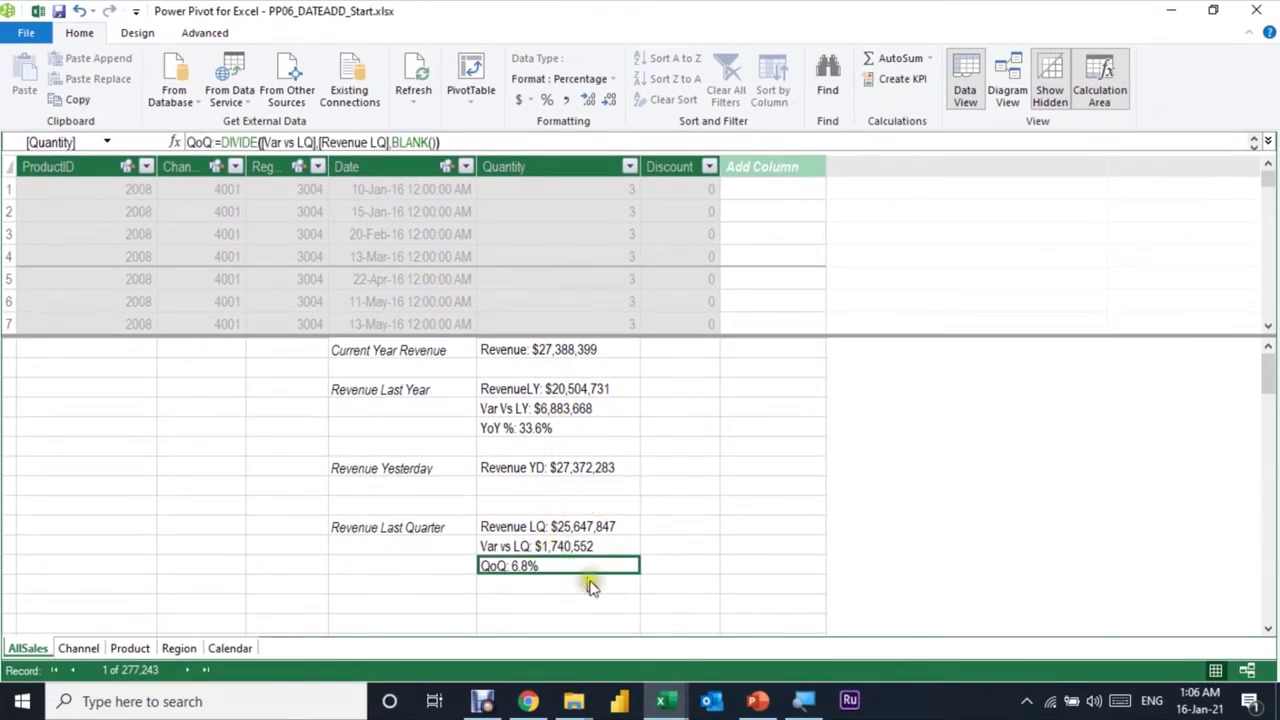
- Insert an empty data-model PivotTable at cell B5 of the QoQ sheet
{"action": "mouse_move", "coordinate": [661, 701]}
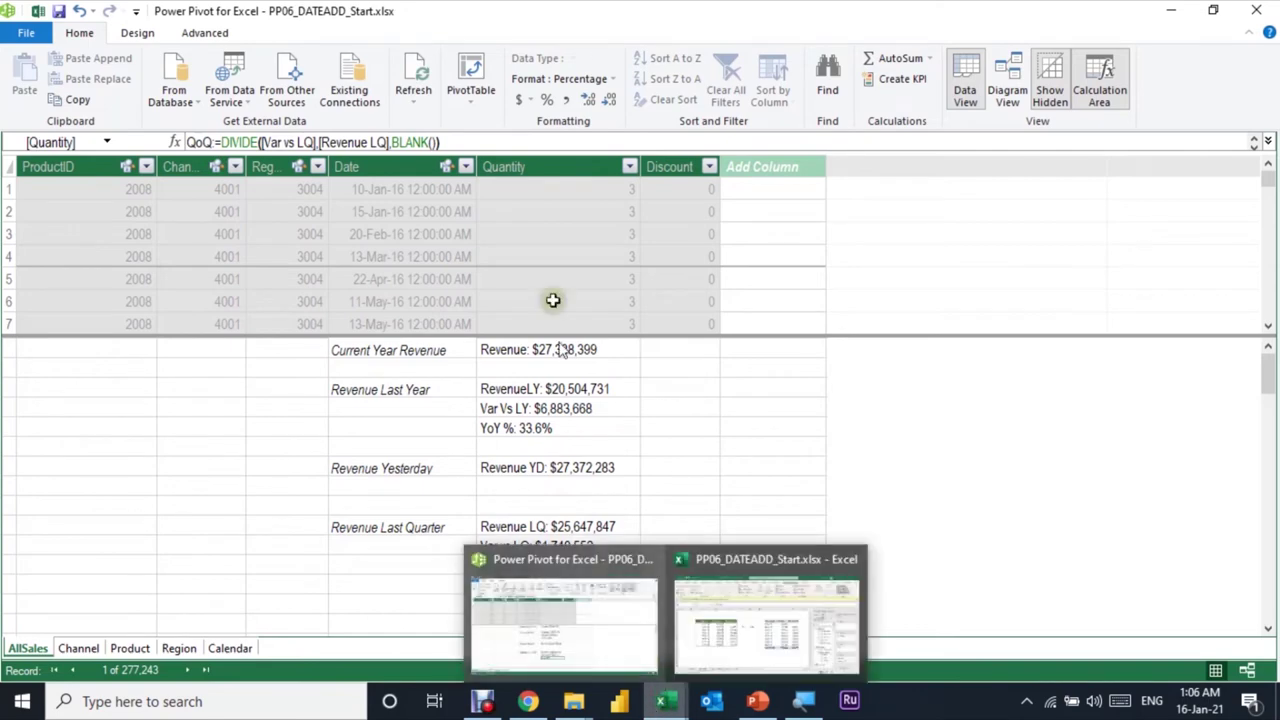
{"action": "left_click", "coordinate": [472, 80]}
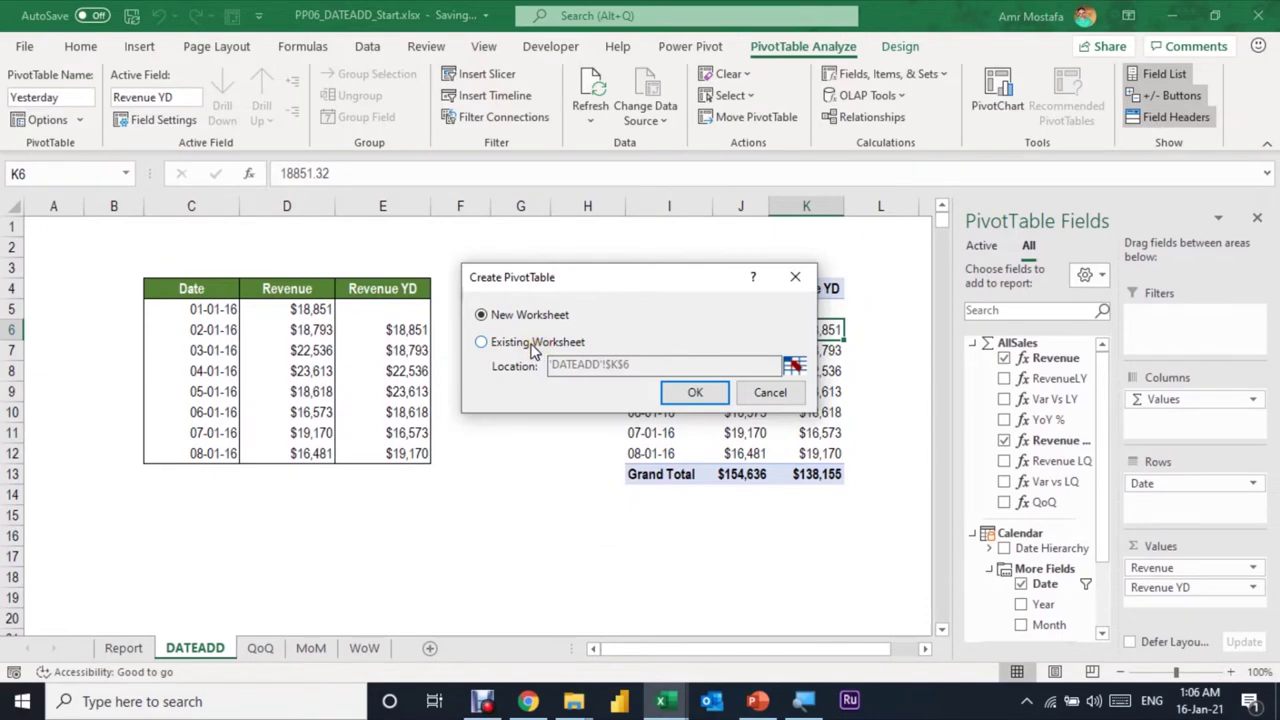
{"action": "left_click", "coordinate": [532, 345]}
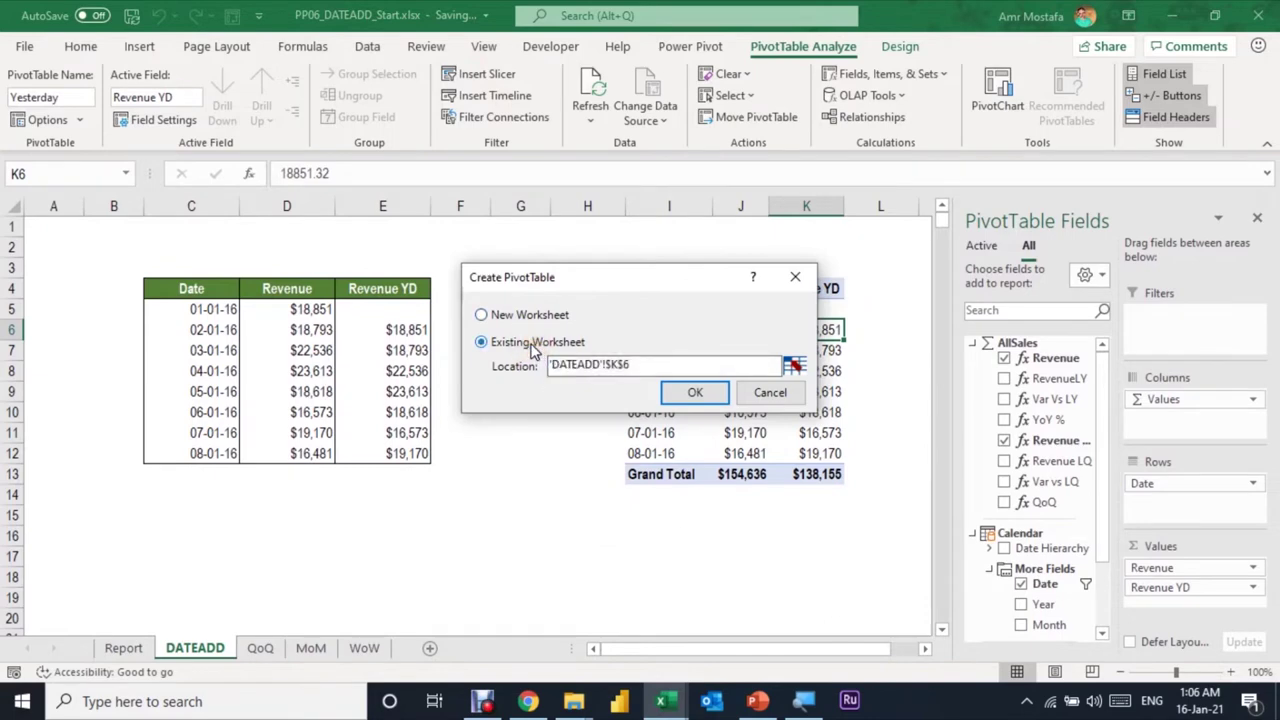
{"action": "left_click", "coordinate": [790, 366]}
{"action": "left_click", "coordinate": [268, 650]}
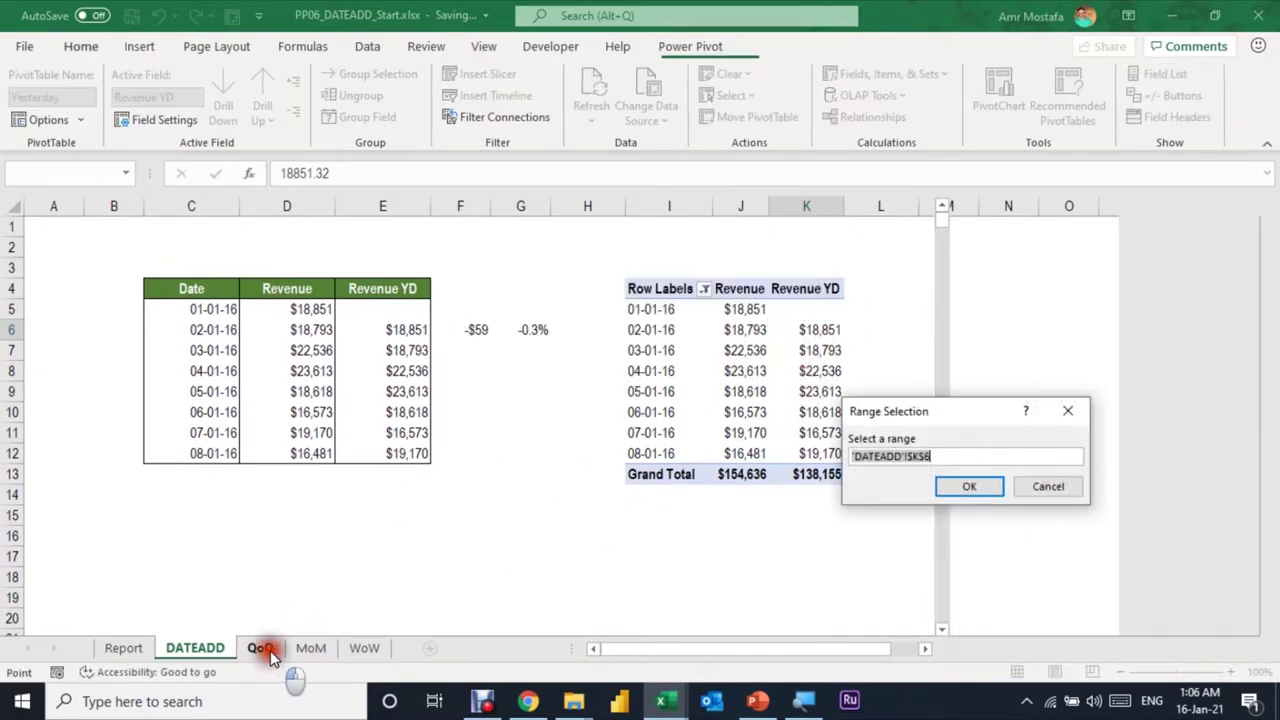
{"action": "left_click", "coordinate": [131, 313]}
{"action": "left_click", "coordinate": [969, 486]}
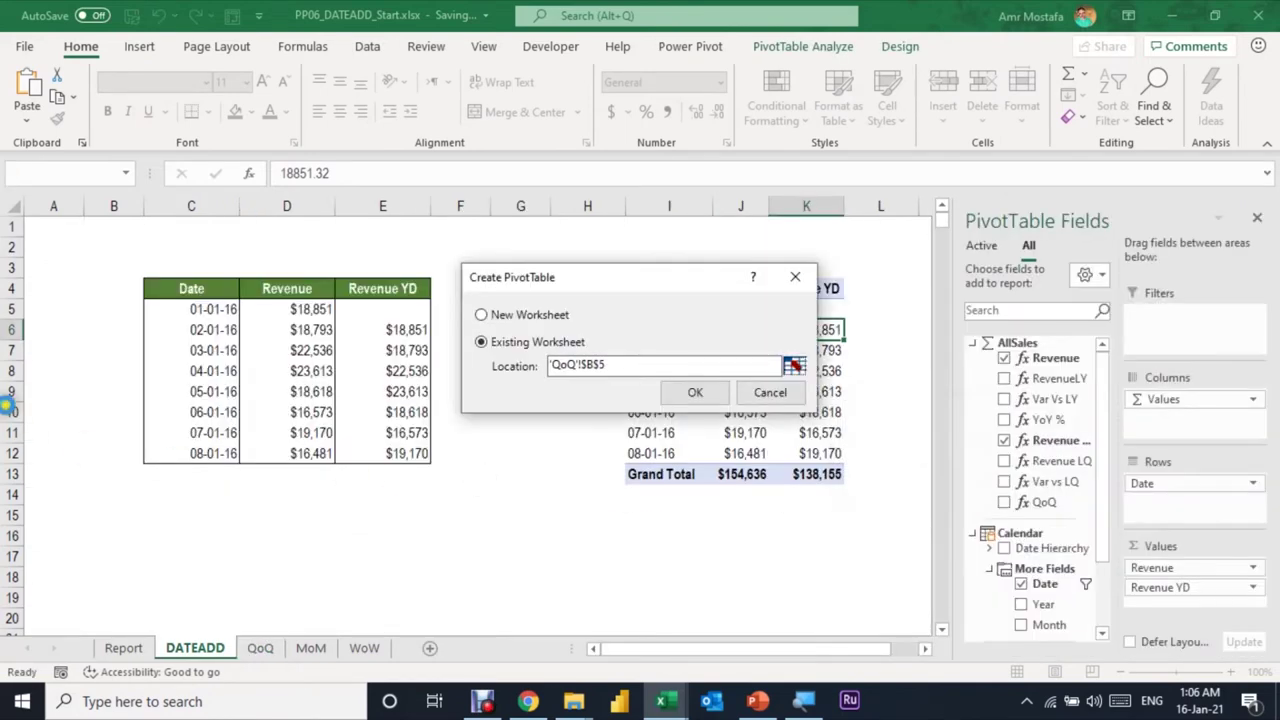
{"action": "left_click", "coordinate": [695, 392]}
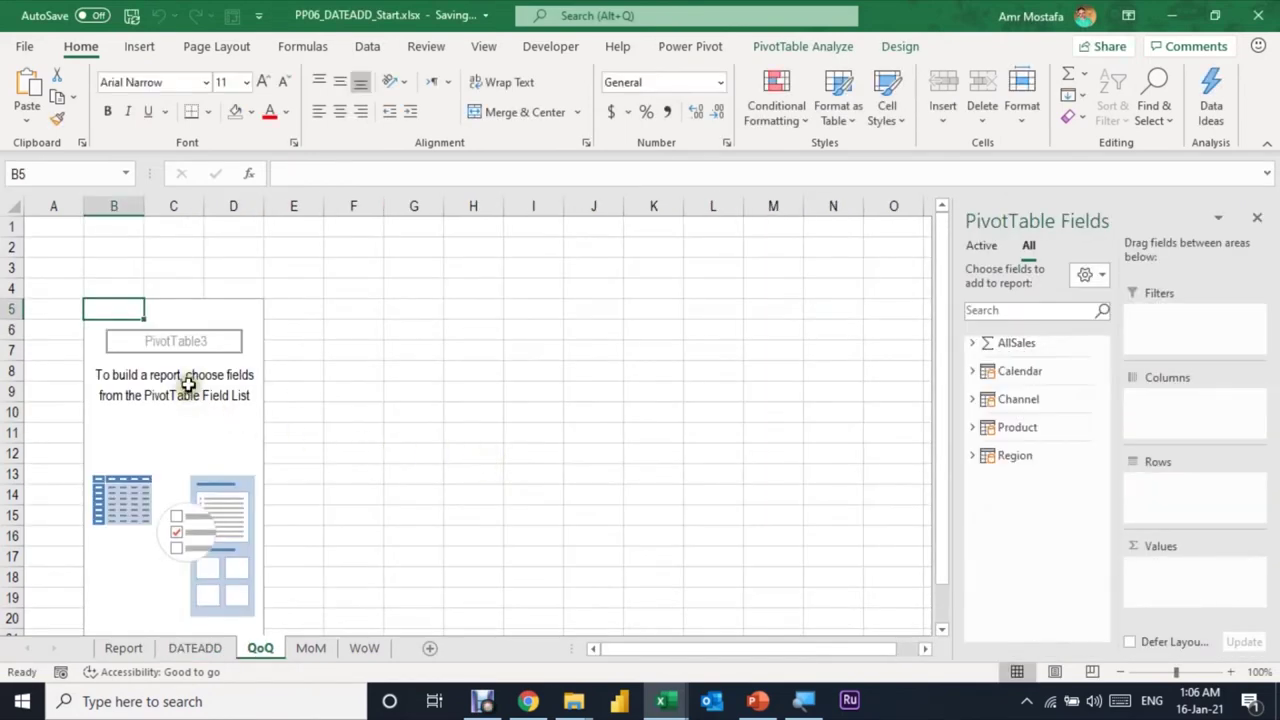
- Rename the PivotTable to 'QoQ'
{"action": "left_click", "coordinate": [806, 46]}
{"action": "left_click", "coordinate": [83, 97]}
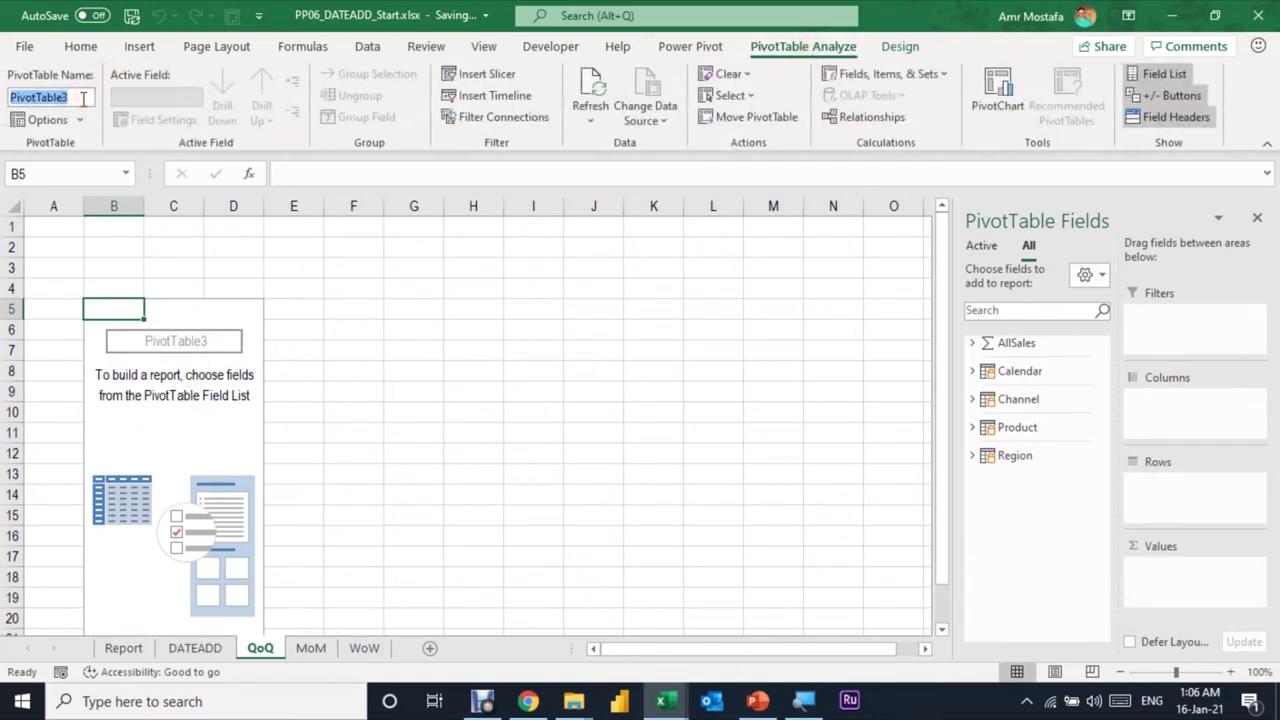
{"action": "type", "text": "QoQ"}
{"action": "key", "text": "Return"}
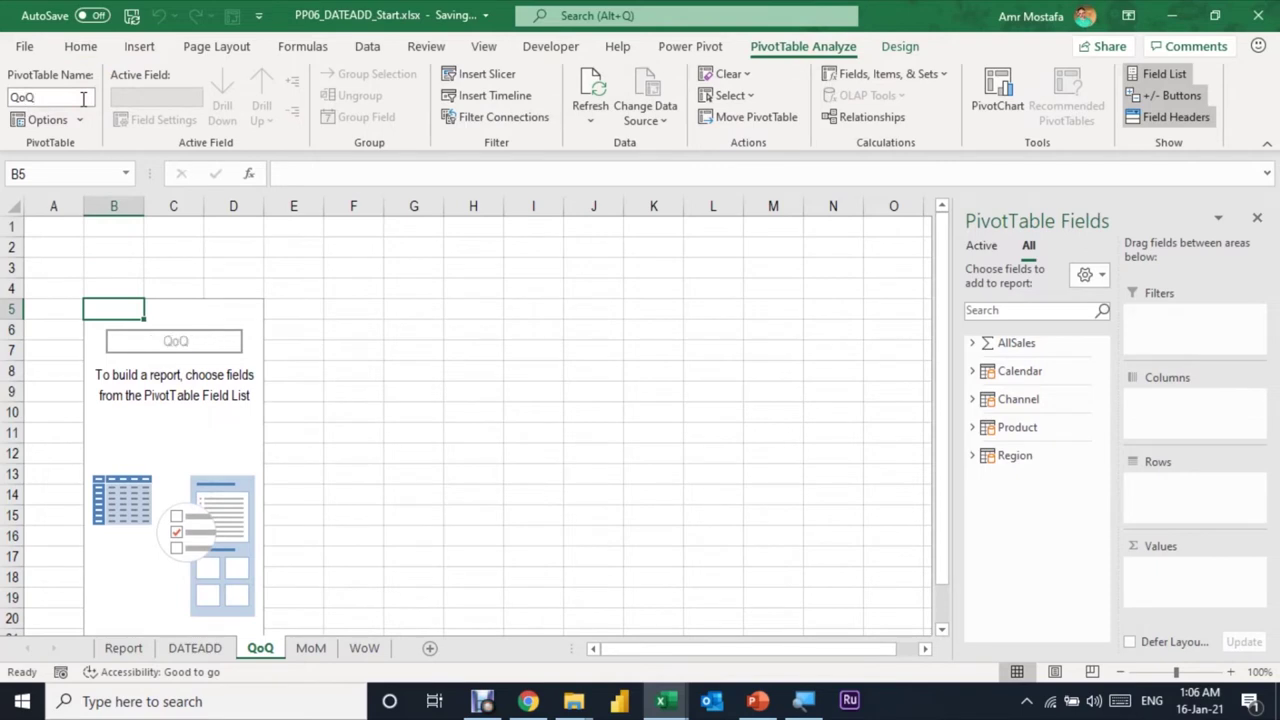
- Check Revenue, Revenue LQ and QoQ from the AllSales measures into the pivot values
{"action": "left_click", "coordinate": [193, 390]}
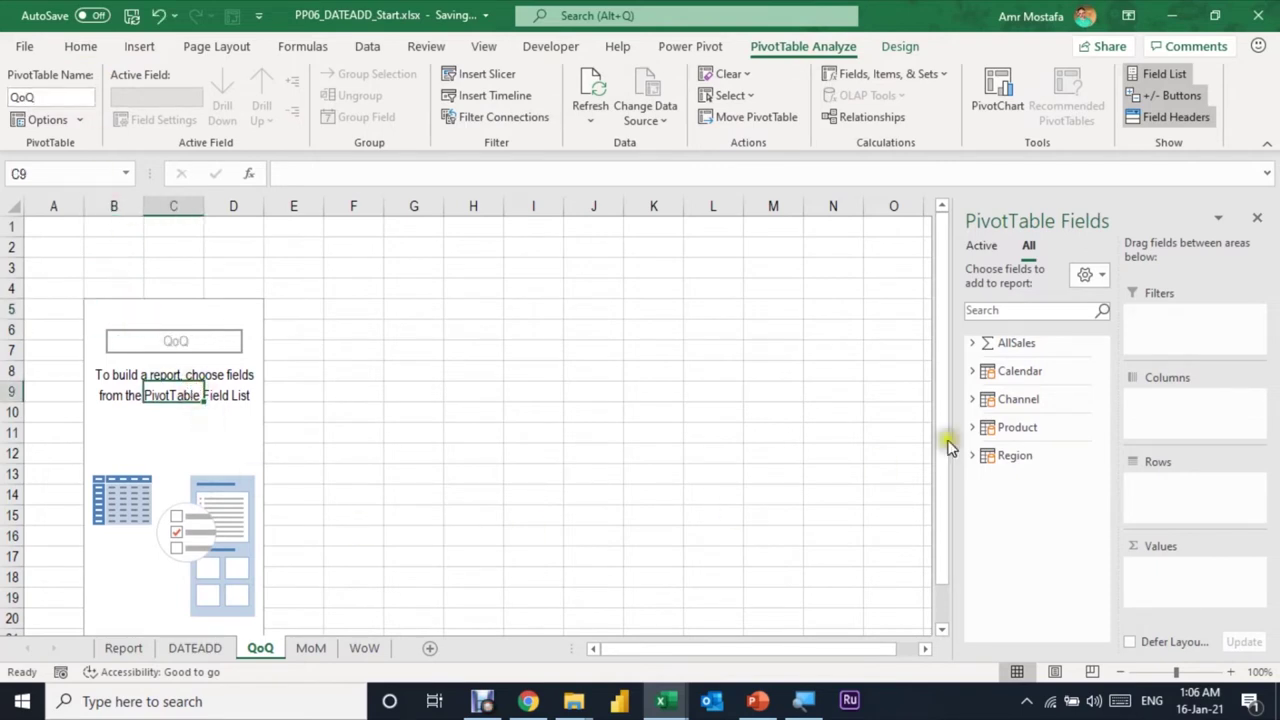
{"action": "left_click", "coordinate": [973, 343]}
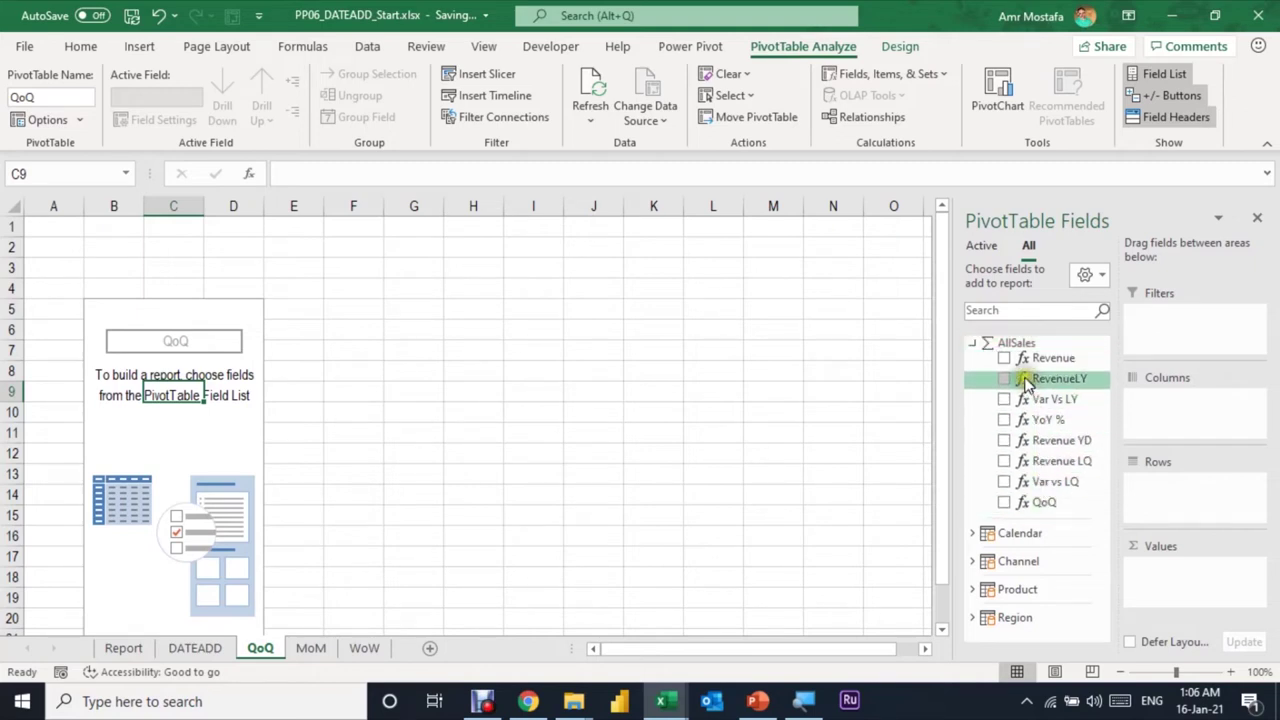
{"action": "left_click", "coordinate": [1004, 358]}
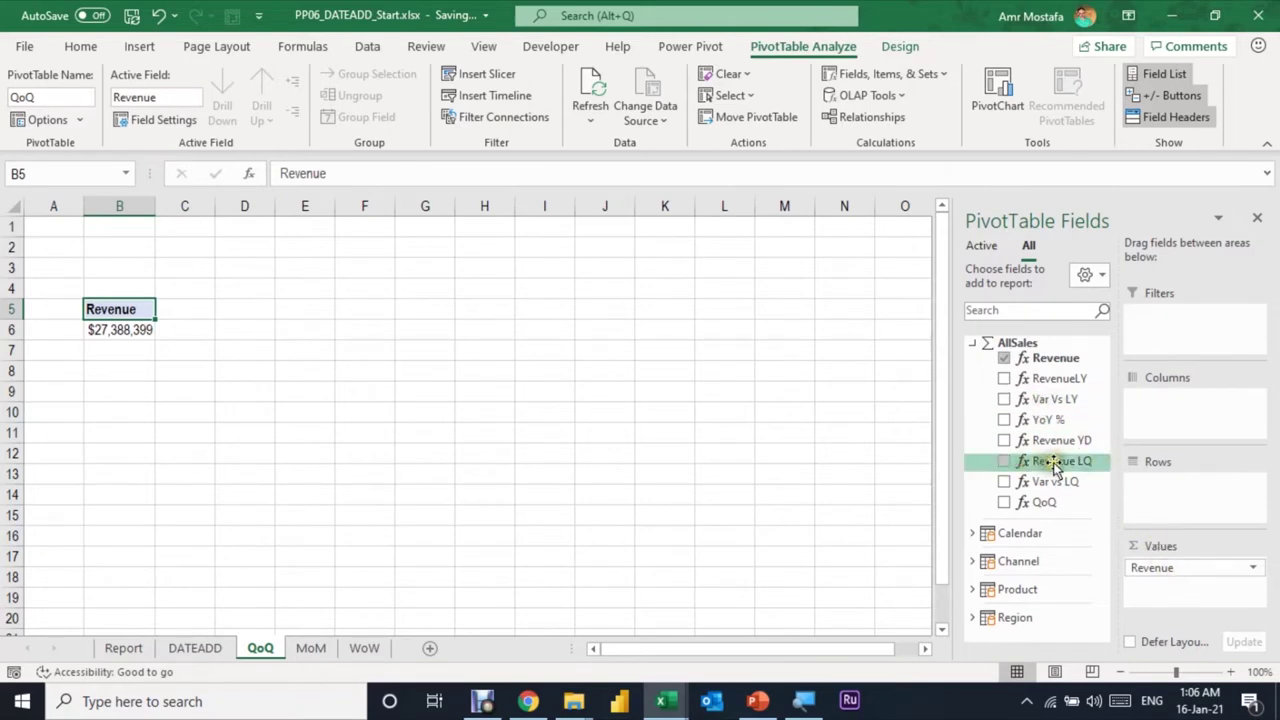
{"action": "left_click", "coordinate": [1004, 461]}
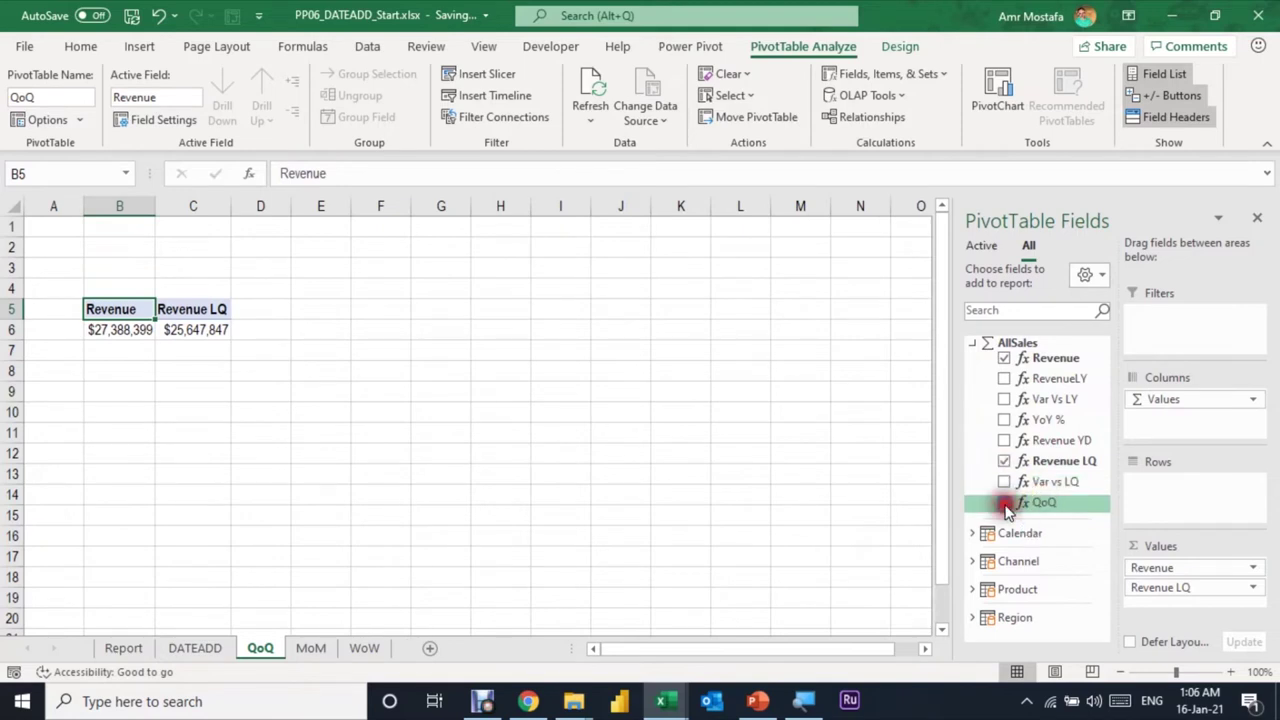
{"action": "left_click", "coordinate": [1004, 502]}
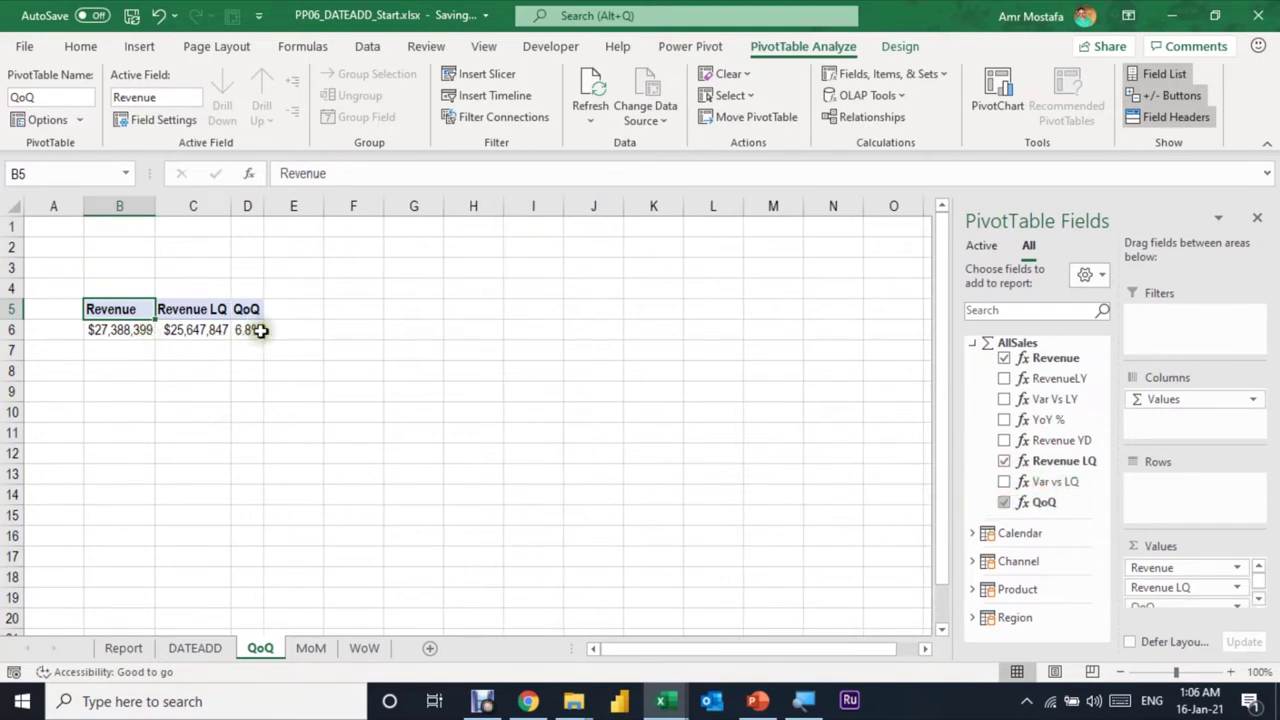
- Expand Calendar's More Fields to reveal the Date, Year and Month fields
{"action": "mouse_move", "coordinate": [152, 327]}
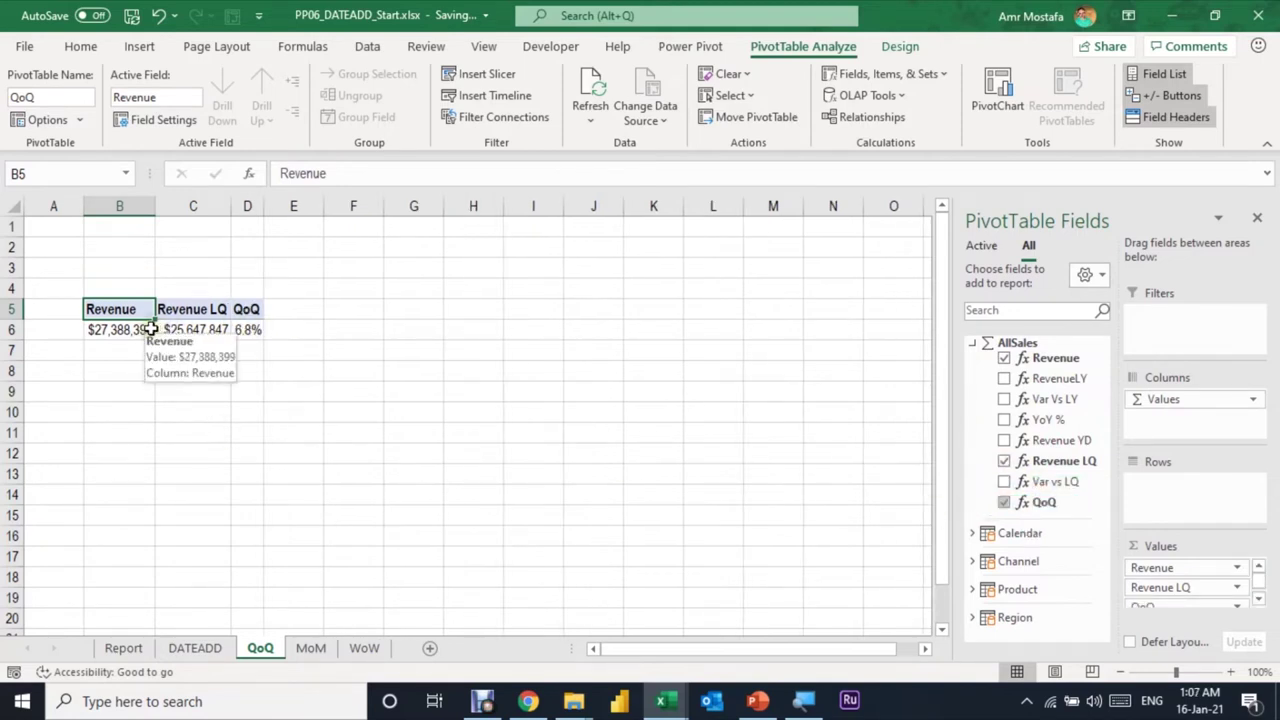
{"action": "left_click", "coordinate": [979, 533]}
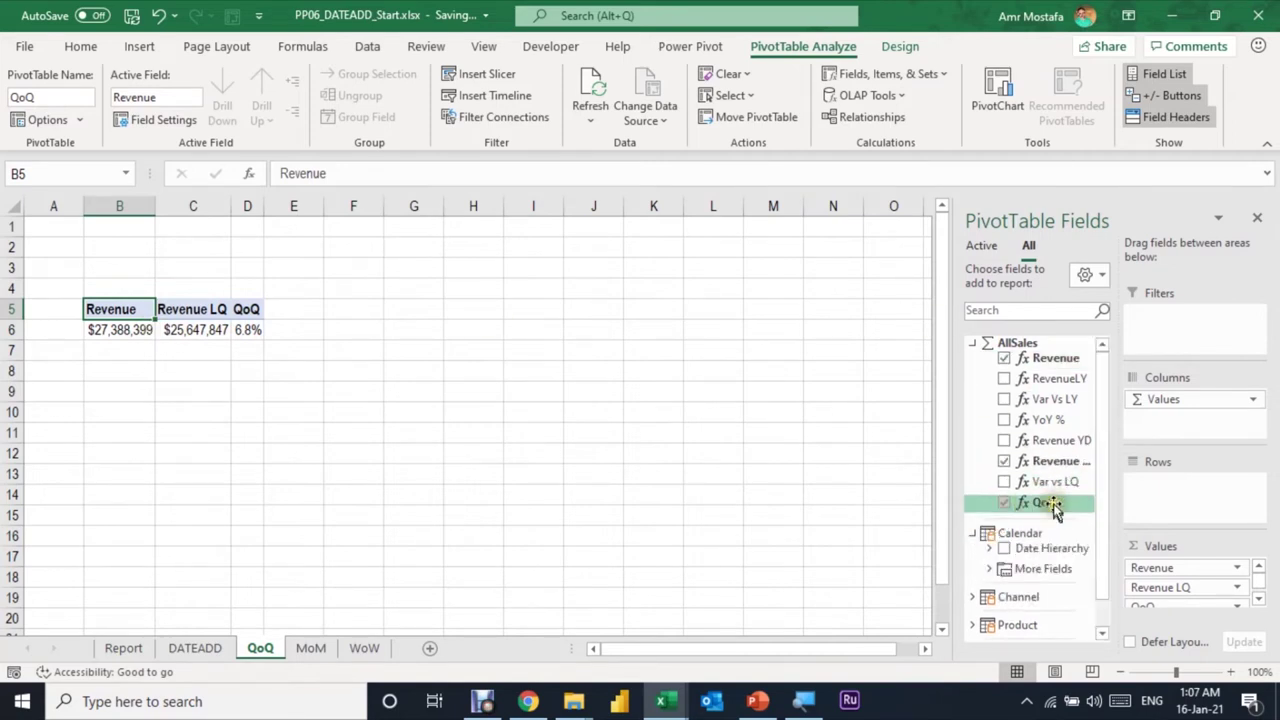
{"action": "left_click", "coordinate": [990, 569]}
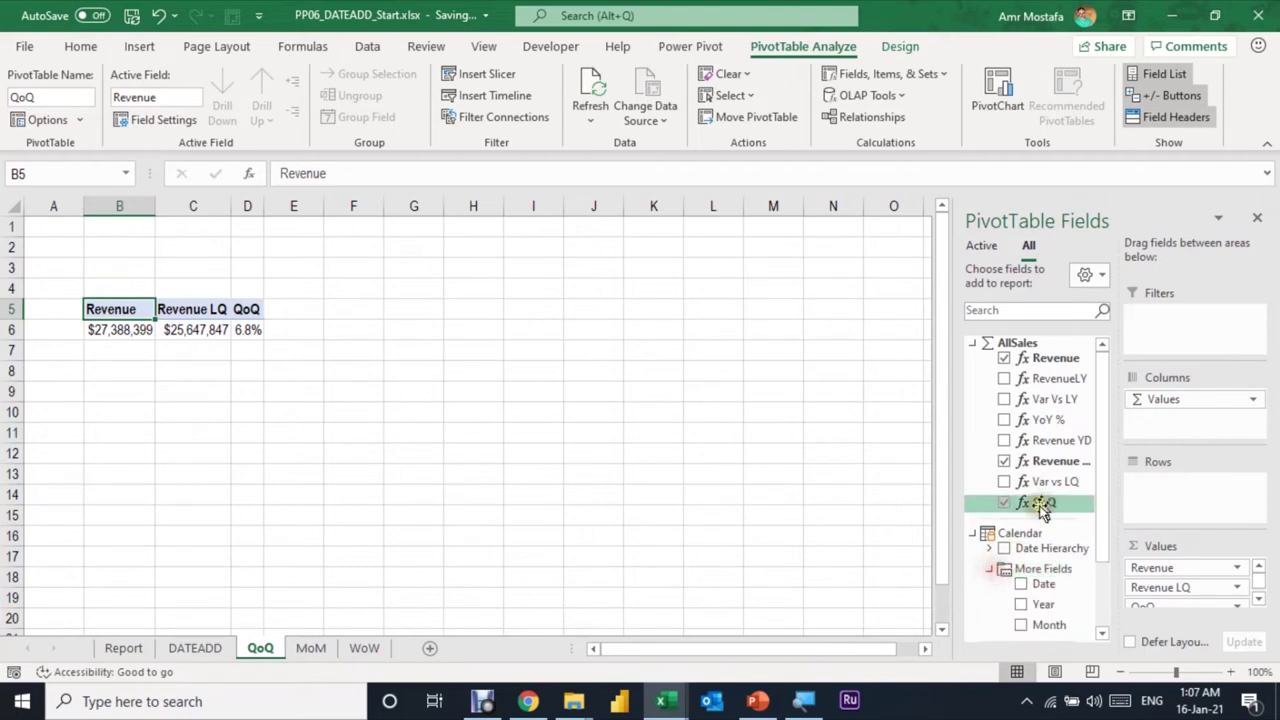
{"action": "scroll", "coordinate": [1080, 480], "scroll_direction": "down", "scroll_amount": 2}
{"action": "left_click_drag", "start_coordinate": [1047, 538], "coordinate": [1196, 512]}
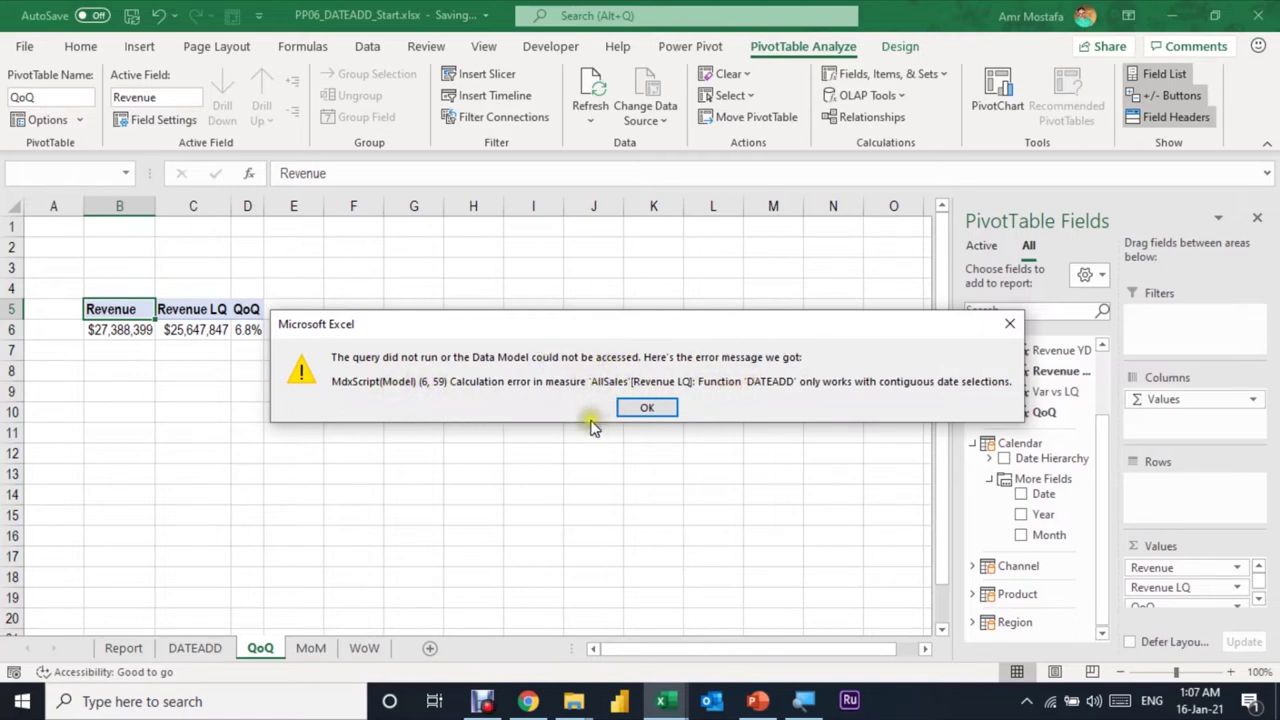
{"action": "left_click", "coordinate": [652, 410]}
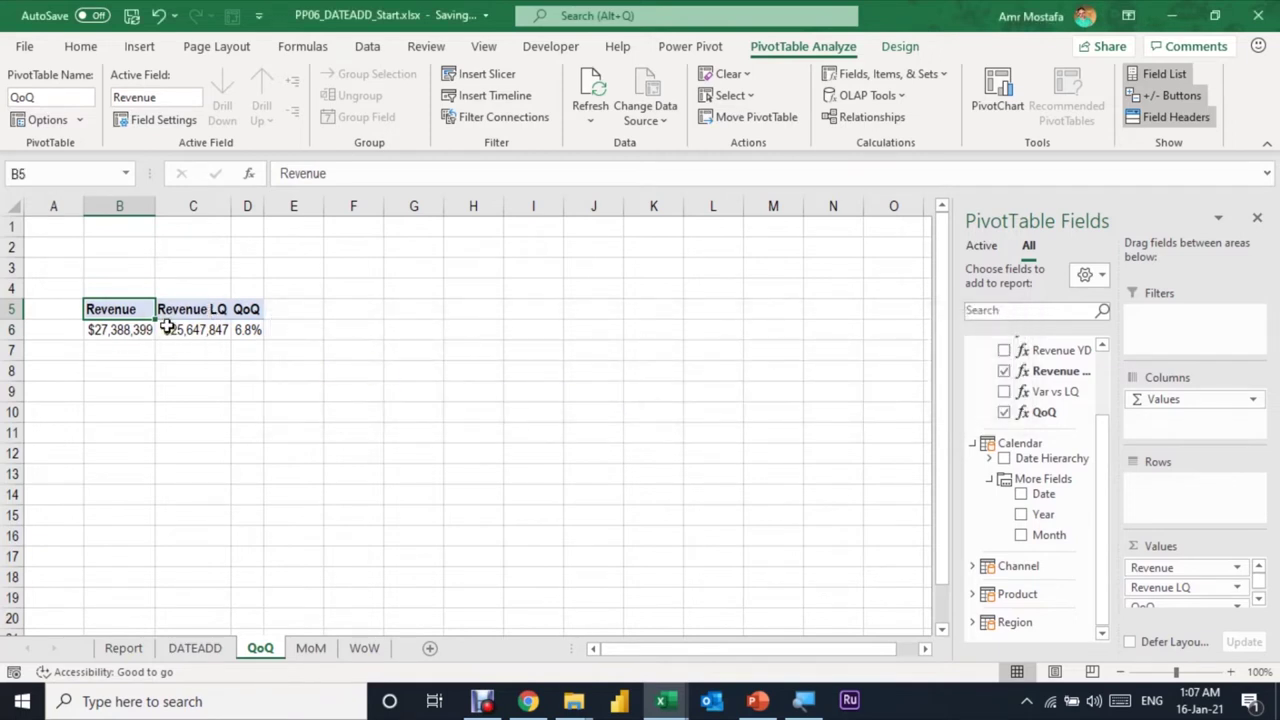
{"action": "mouse_move", "coordinate": [164, 326]}
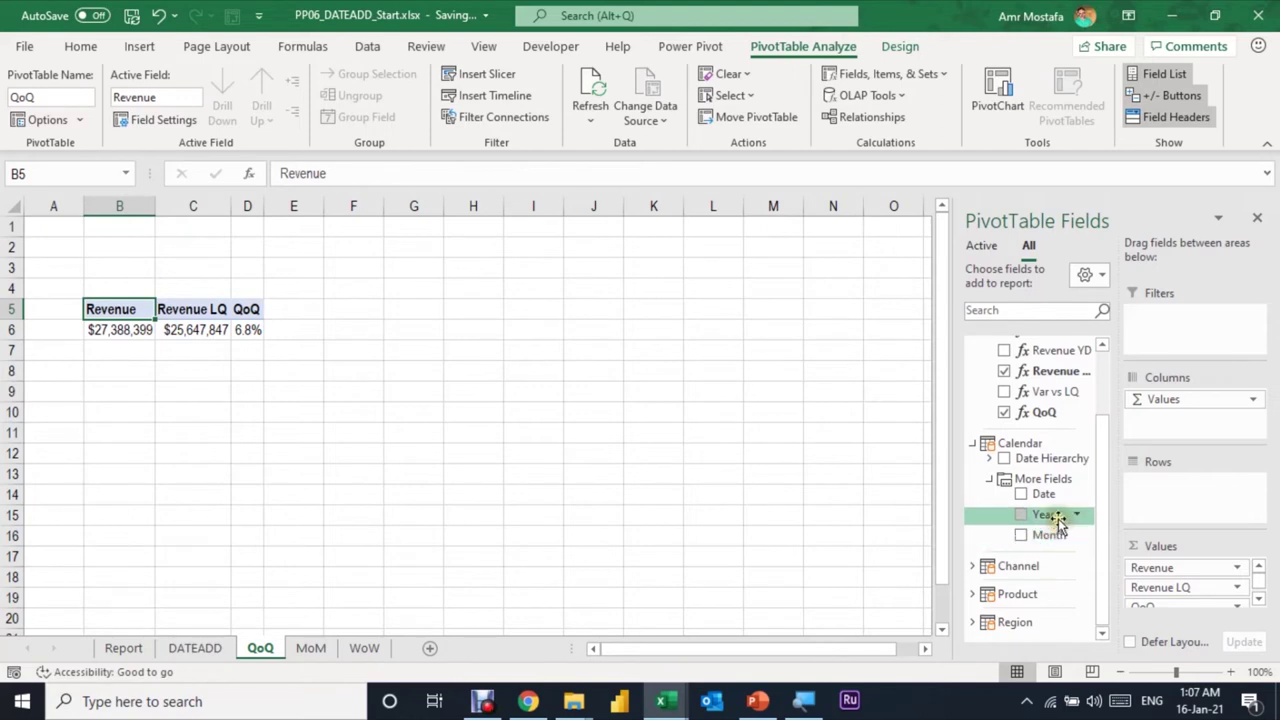
- Put Year then Month on the rows, and select Jan–Mar 2016 Revenue and blank Revenue LQ cells
{"action": "left_click_drag", "start_coordinate": [1043, 514], "coordinate": [1180, 492]}
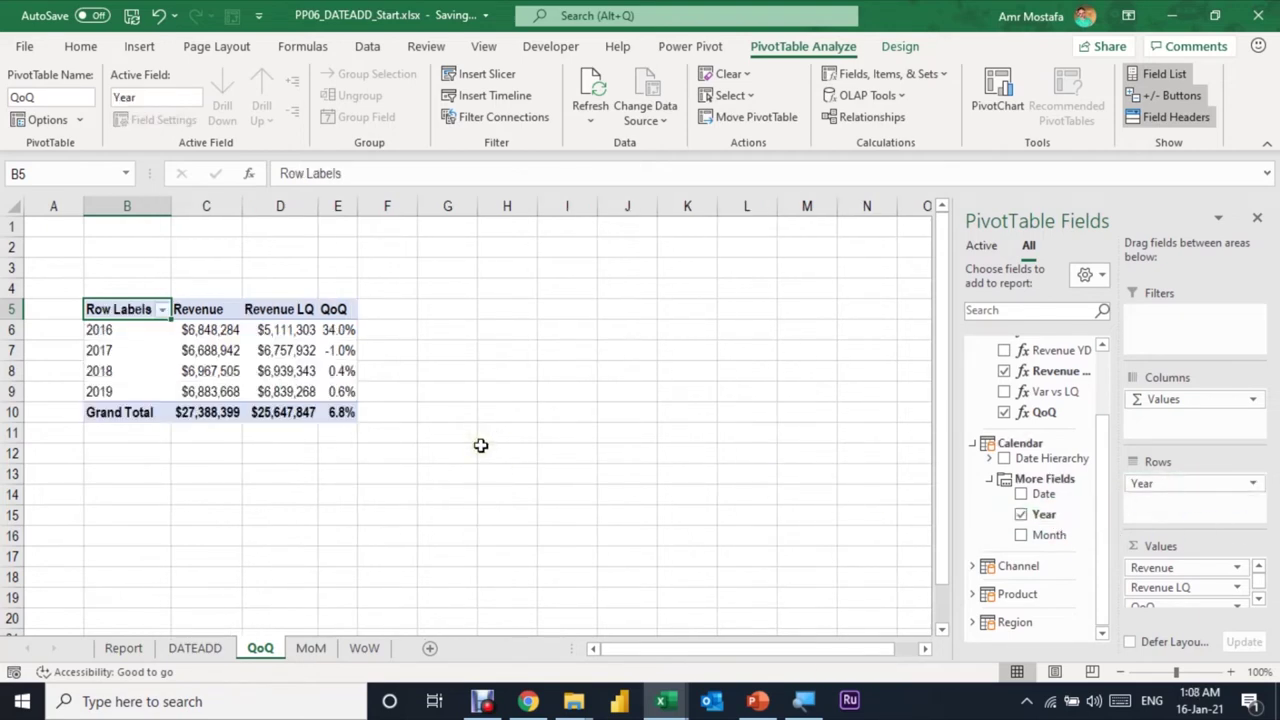
{"action": "mouse_move", "coordinate": [1049, 535]}
{"action": "left_mouse_down"}
{"action": "mouse_move", "coordinate": [1215, 537]}
{"action": "mouse_move", "coordinate": [1212, 512]}
{"action": "left_mouse_up"}
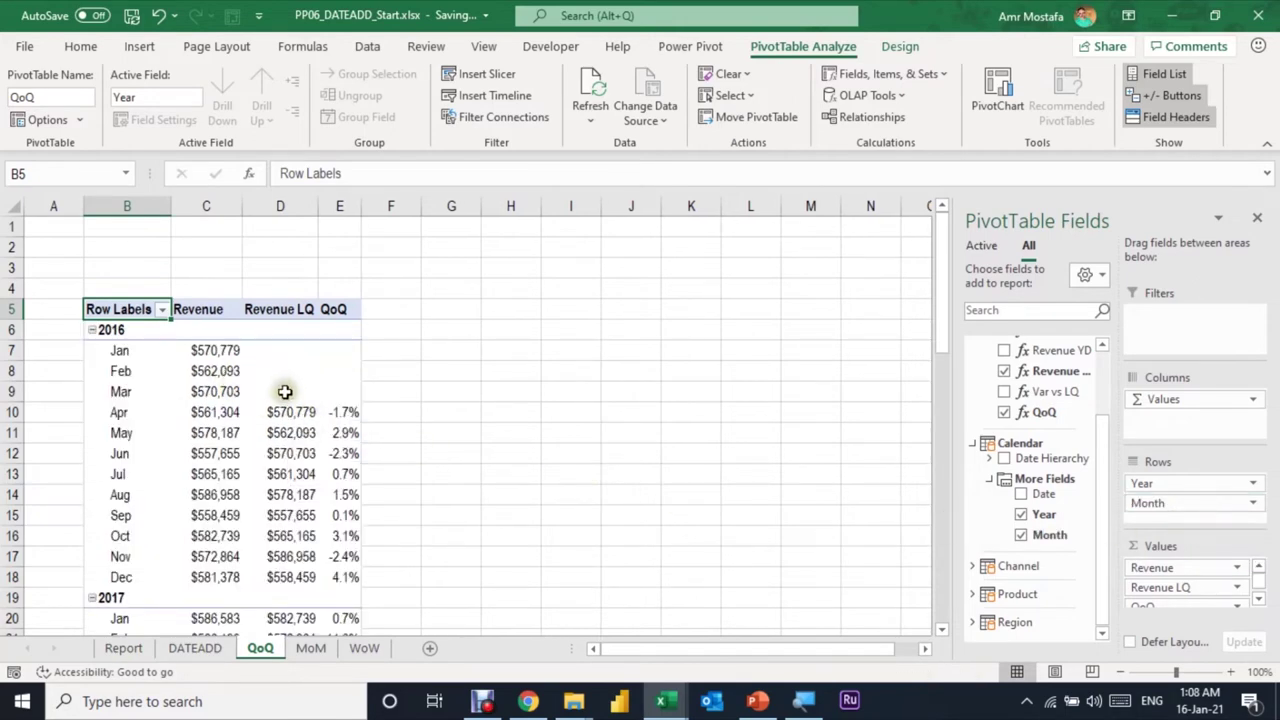
{"action": "left_click_drag", "start_coordinate": [224, 350], "coordinate": [228, 388]}
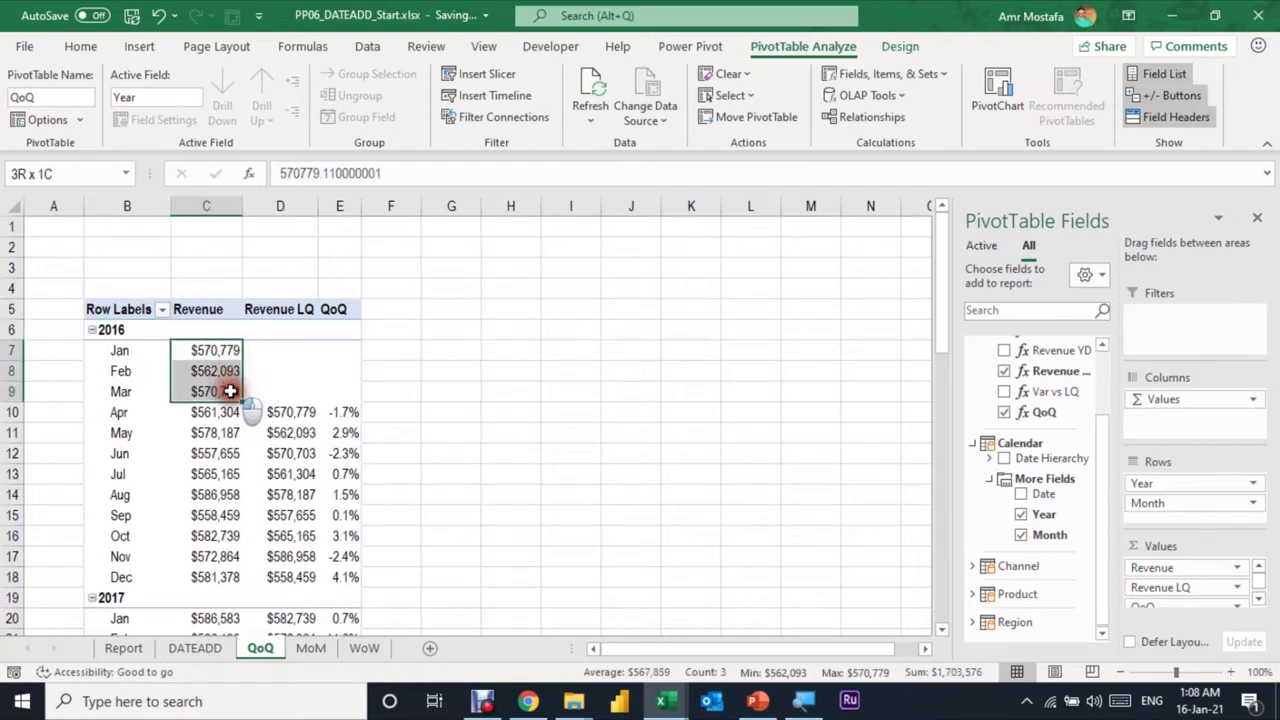
{"action": "left_click", "coordinate": [298, 350]}
{"action": "left_click_drag", "start_coordinate": [298, 350], "coordinate": [290, 393]}
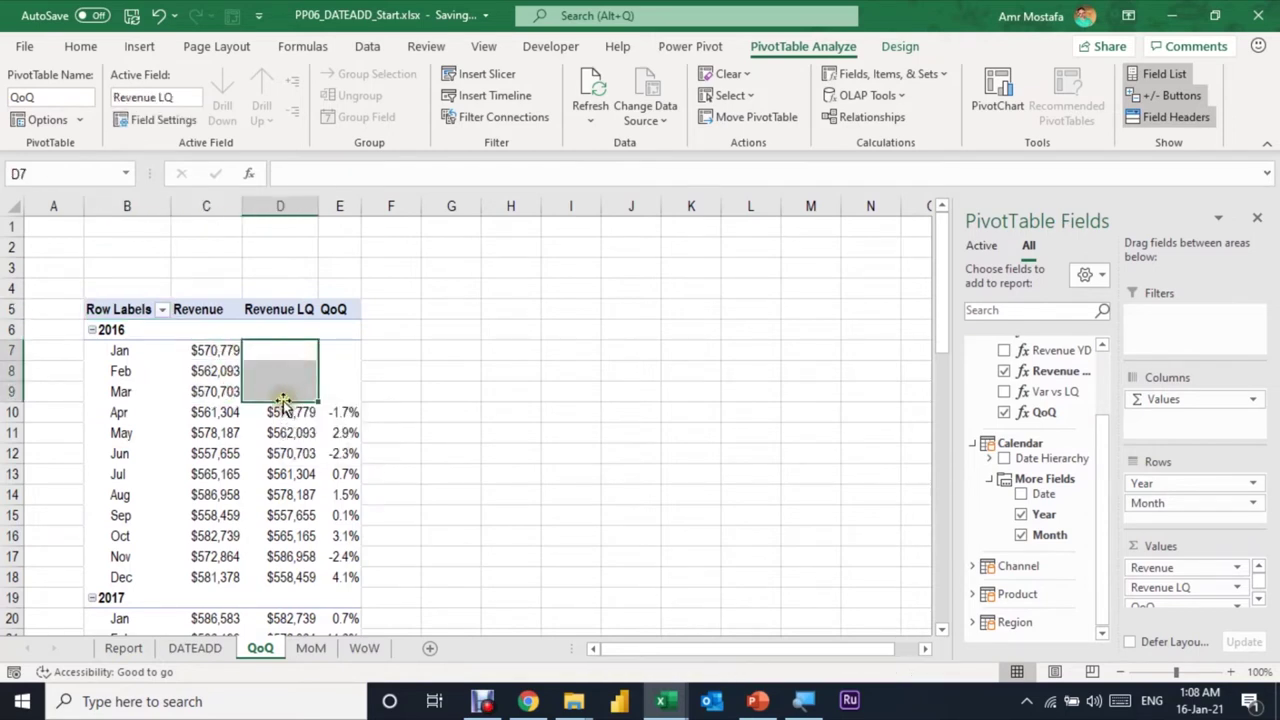
- Compare April–June 2016 Revenue LQ values against January–March 2016 Revenue, month by month
{"action": "left_click_drag", "start_coordinate": [224, 412], "coordinate": [226, 452]}
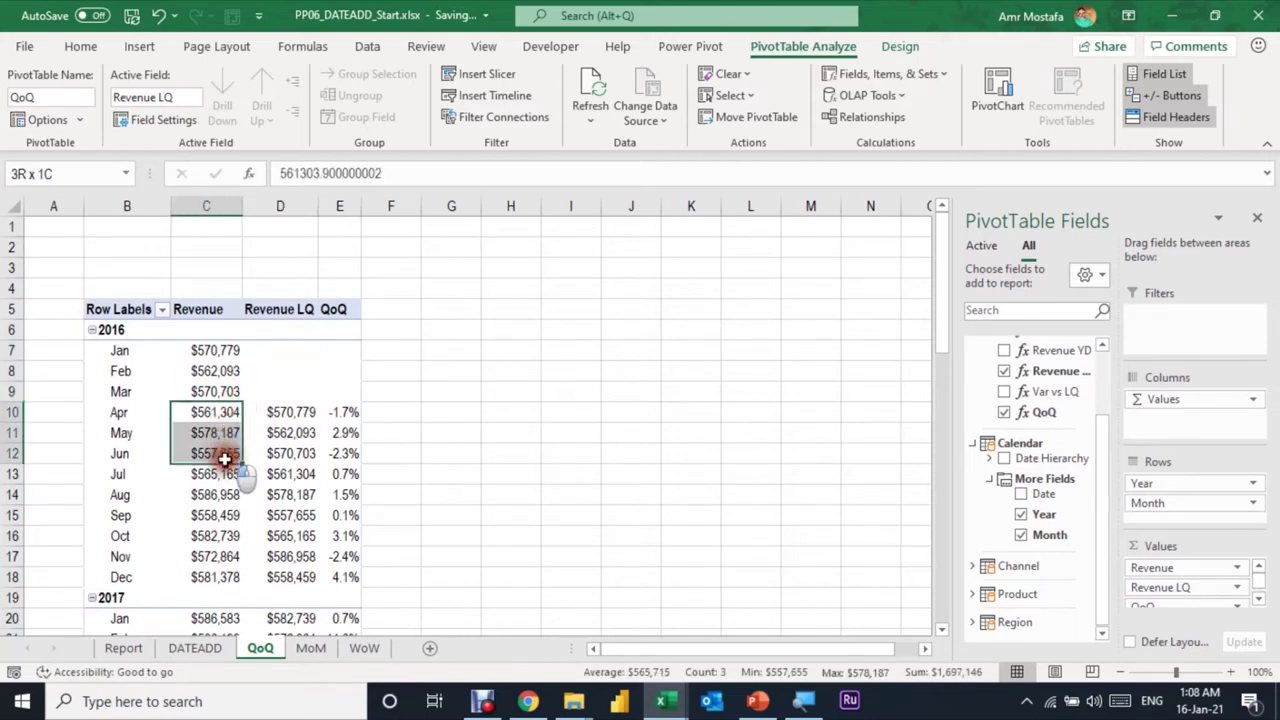
{"action": "left_click", "coordinate": [303, 414]}
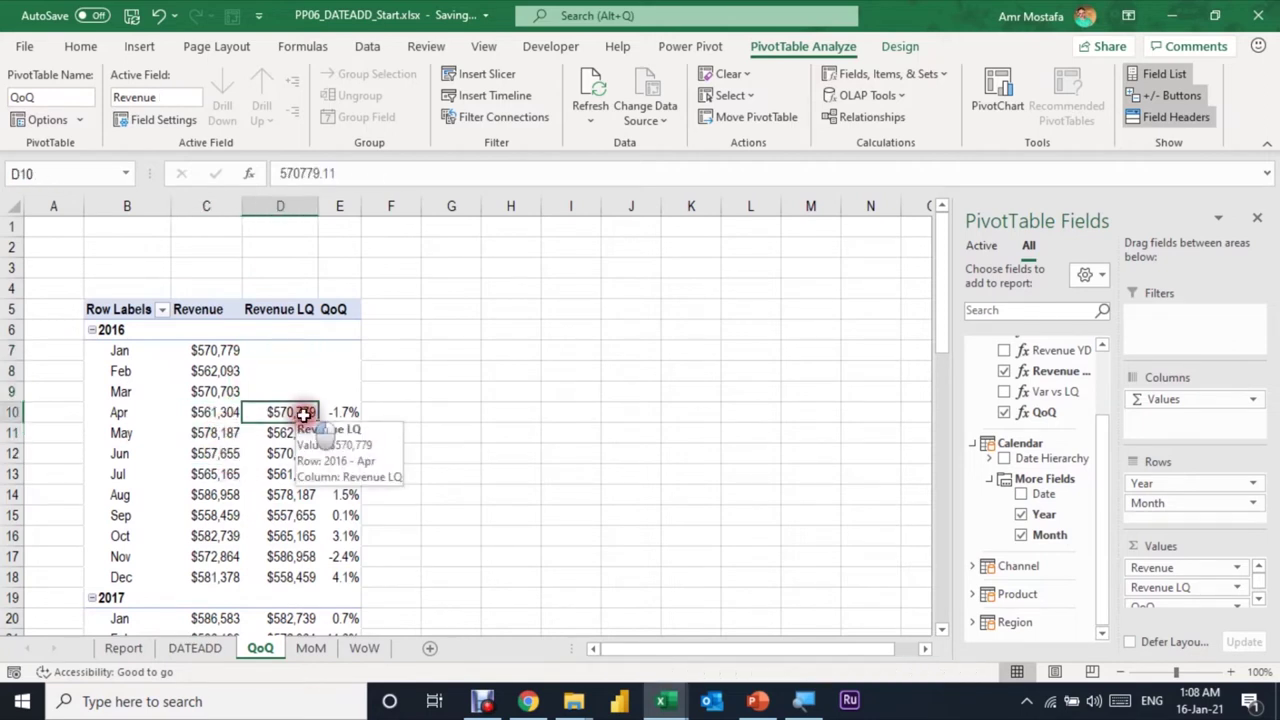
{"action": "left_click", "coordinate": [198, 345]}
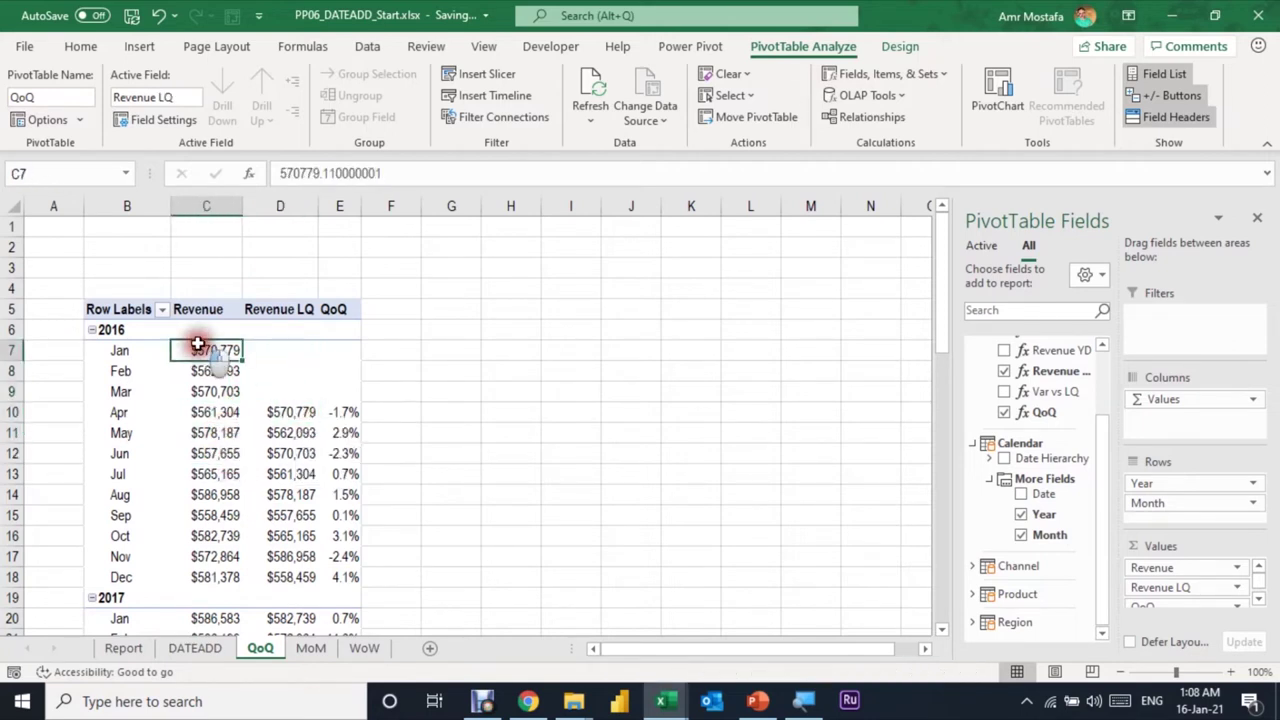
{"action": "left_click", "coordinate": [295, 437]}
{"action": "left_click", "coordinate": [222, 376]}
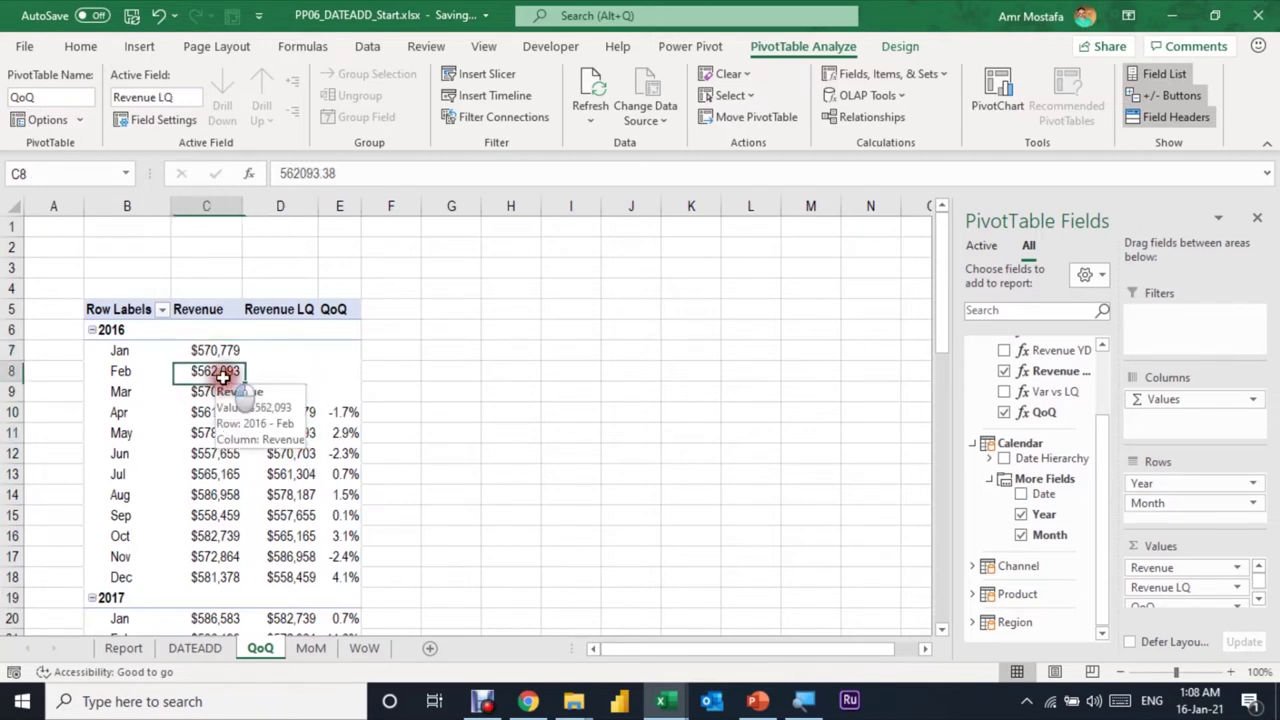
{"action": "left_click", "coordinate": [290, 455]}
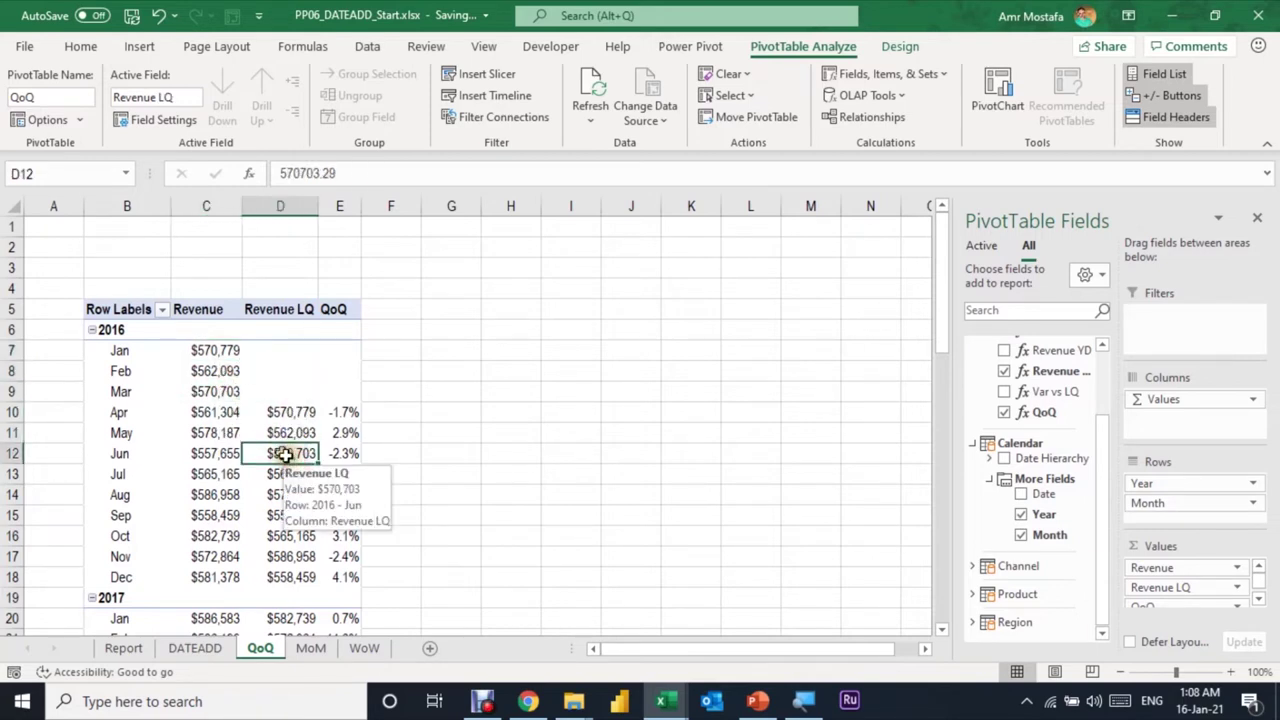
{"action": "left_click", "coordinate": [225, 392]}
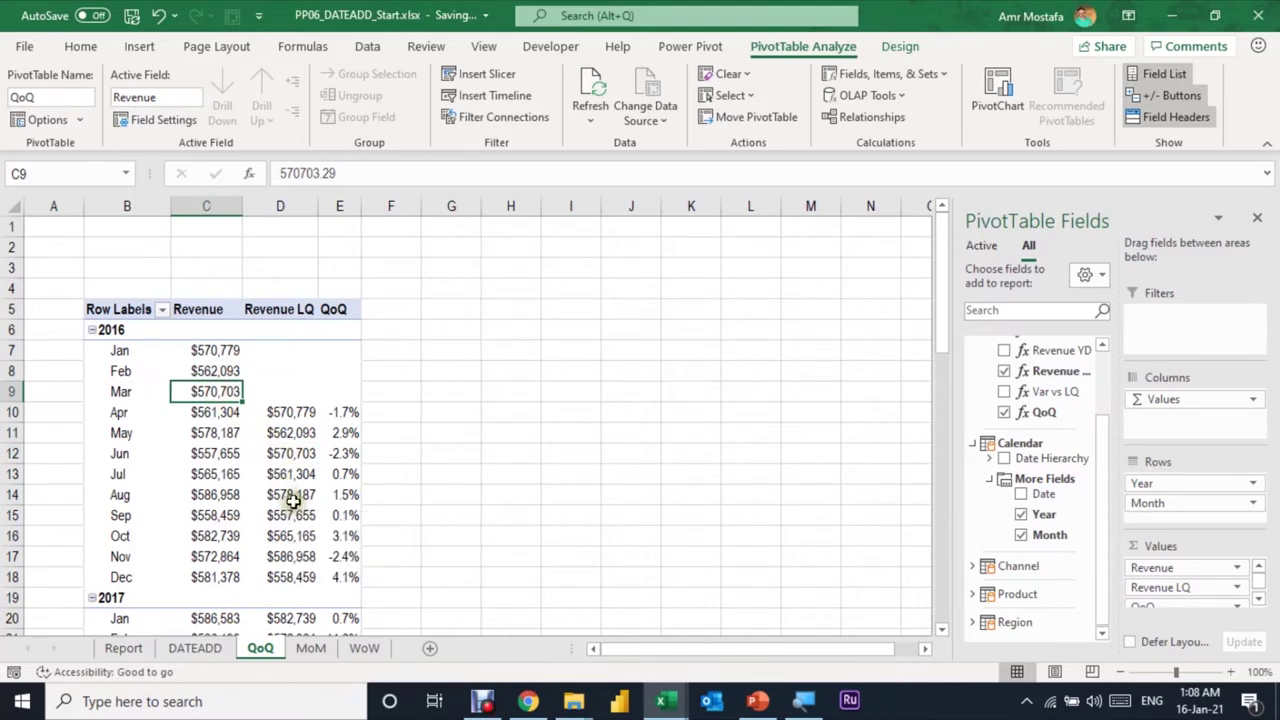
- Switch over to the Power Pivot window
{"action": "mouse_move", "coordinate": [174, 386]}
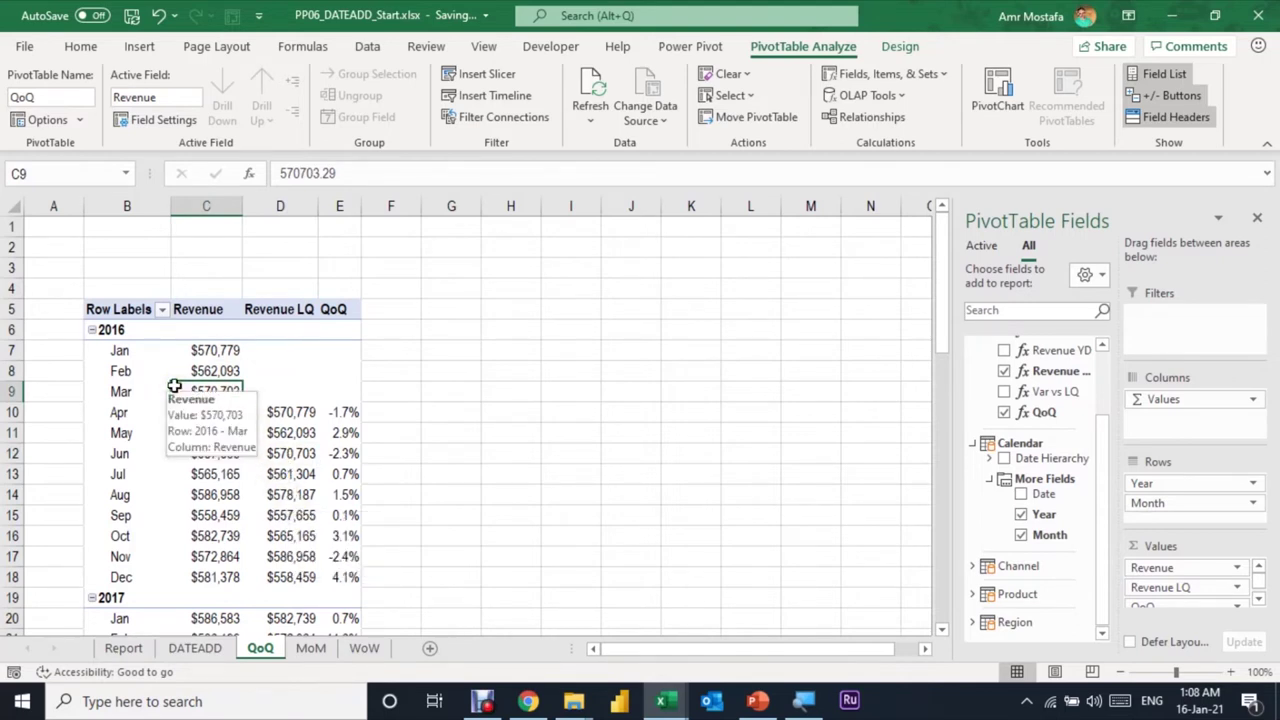
{"action": "mouse_move", "coordinate": [668, 700]}
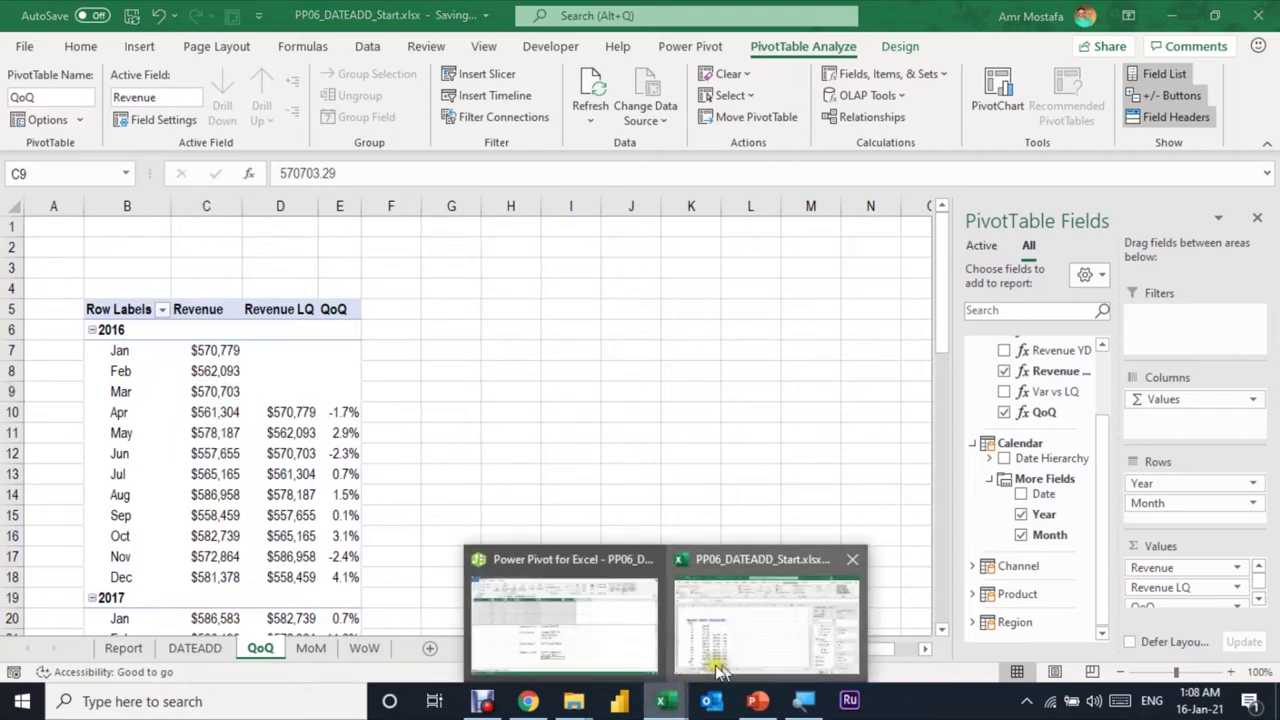
{"action": "left_click", "coordinate": [580, 630]}
- Unhide the Calendar Quarter column from client tools, then enlarge the Calendar box in Diagram View
{"action": "left_click", "coordinate": [222, 648]}
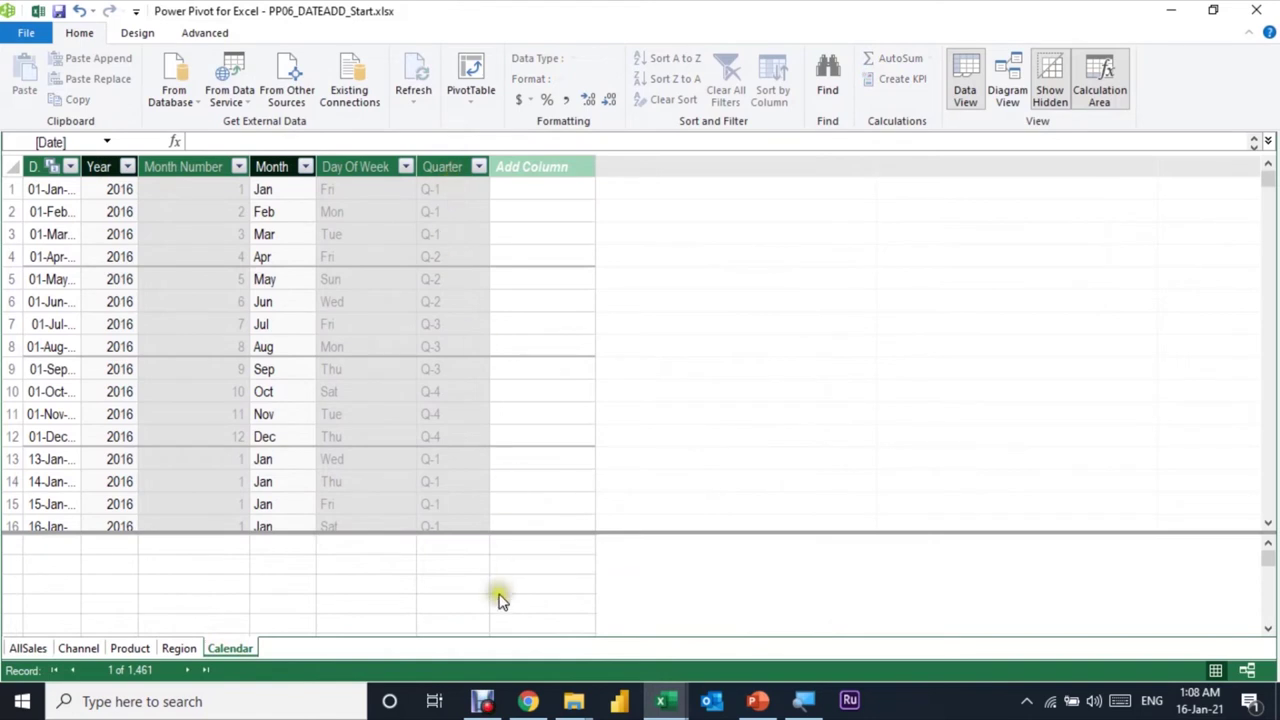
{"action": "left_click", "coordinate": [435, 168]}
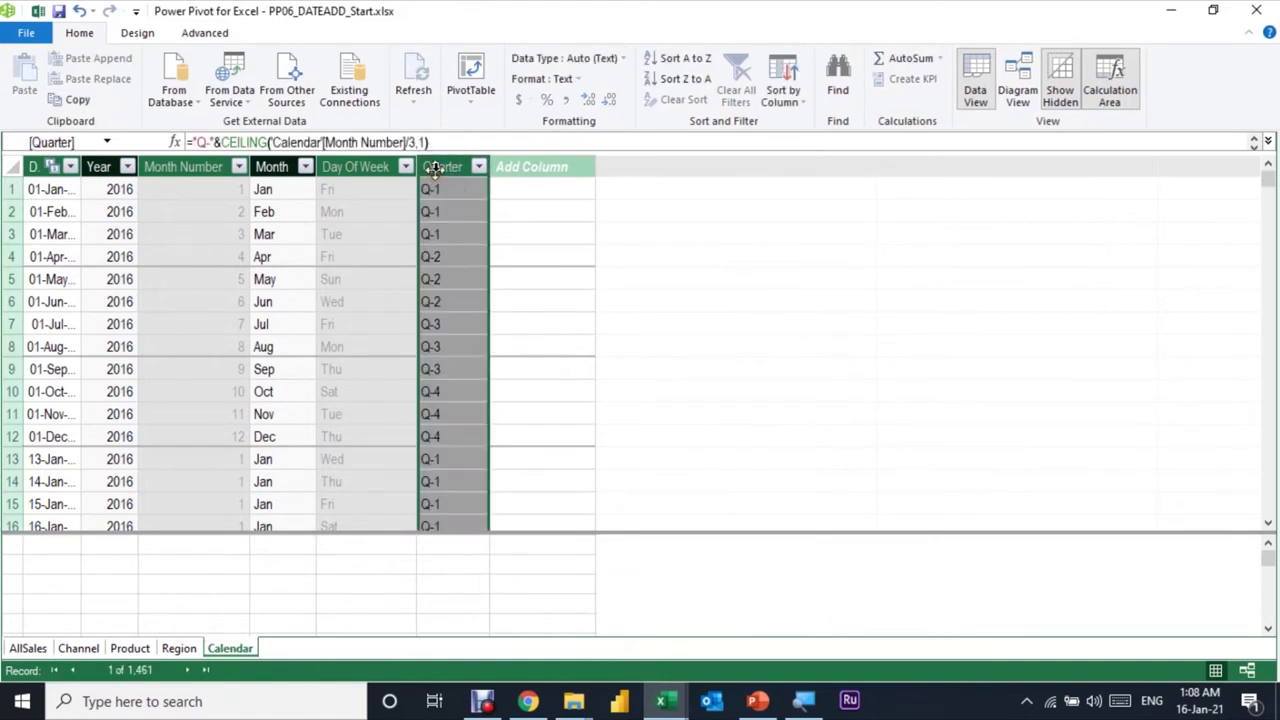
{"action": "right_click", "coordinate": [435, 168]}
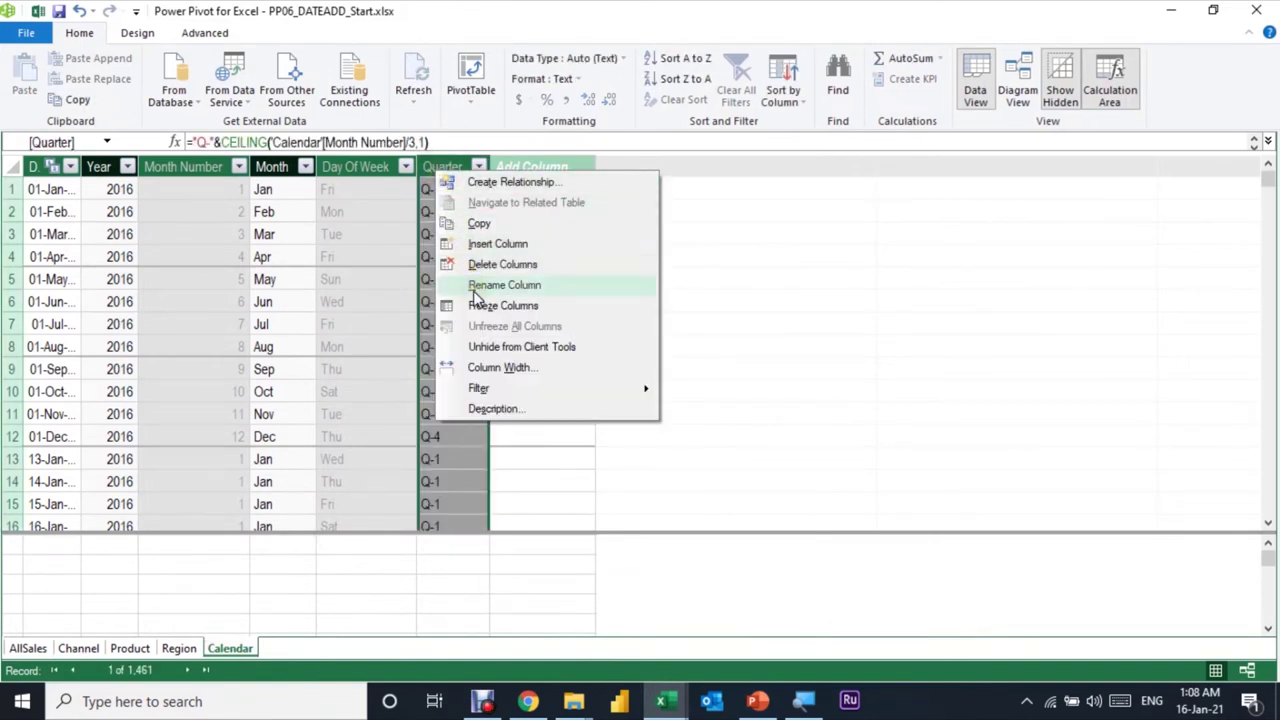
{"action": "left_click", "coordinate": [506, 348]}
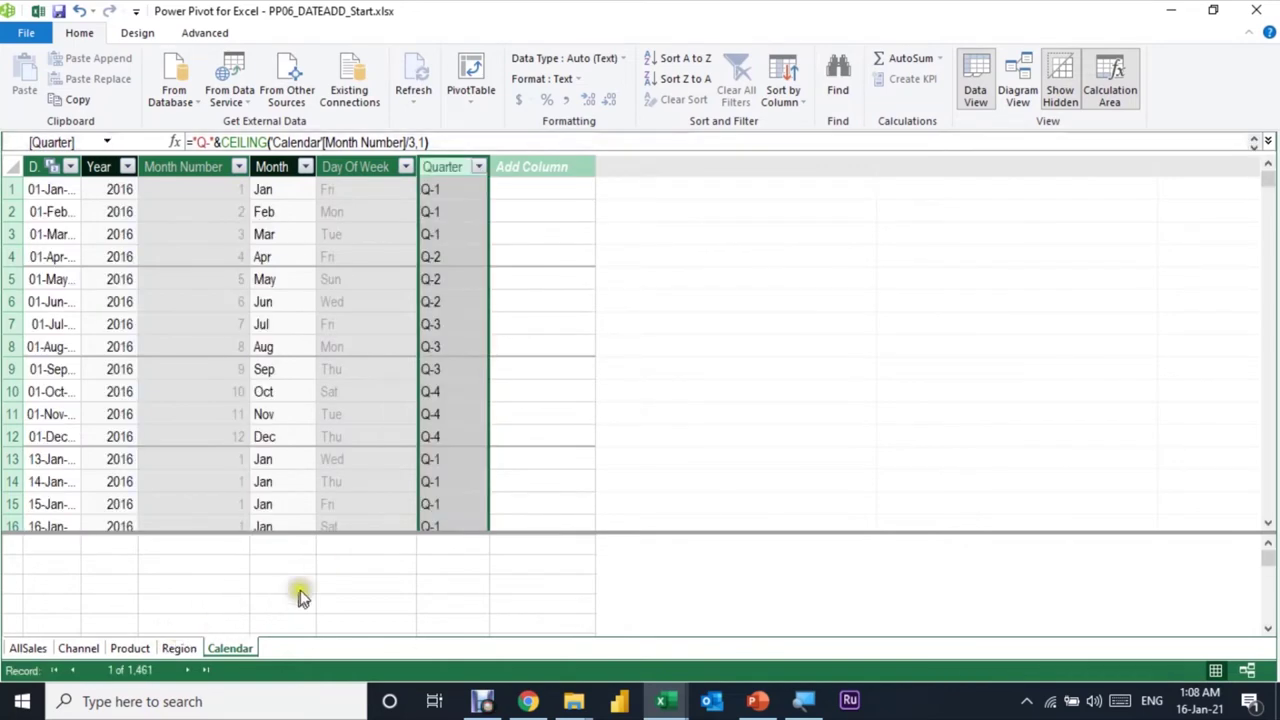
{"action": "left_click", "coordinate": [1018, 92]}
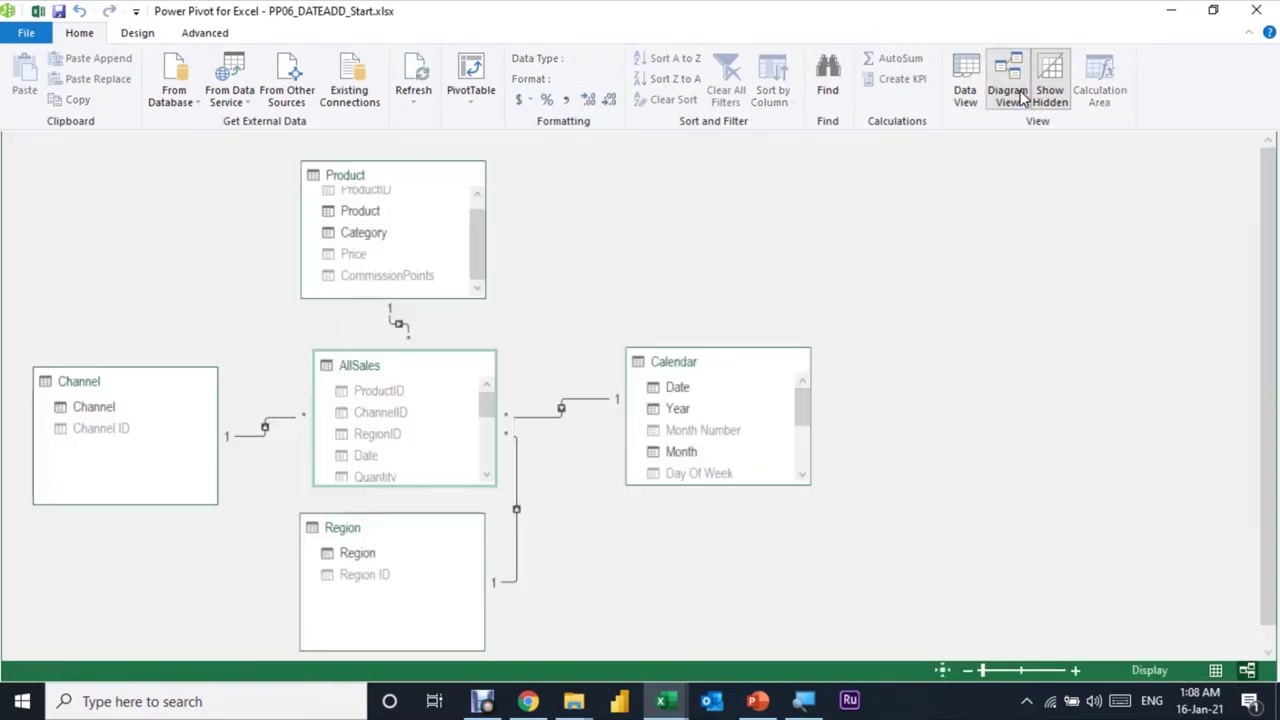
{"action": "mouse_move", "coordinate": [805, 487]}
{"action": "left_mouse_down"}
{"action": "mouse_move", "coordinate": [945, 613]}
{"action": "mouse_move", "coordinate": [944, 628]}
{"action": "left_mouse_up"}
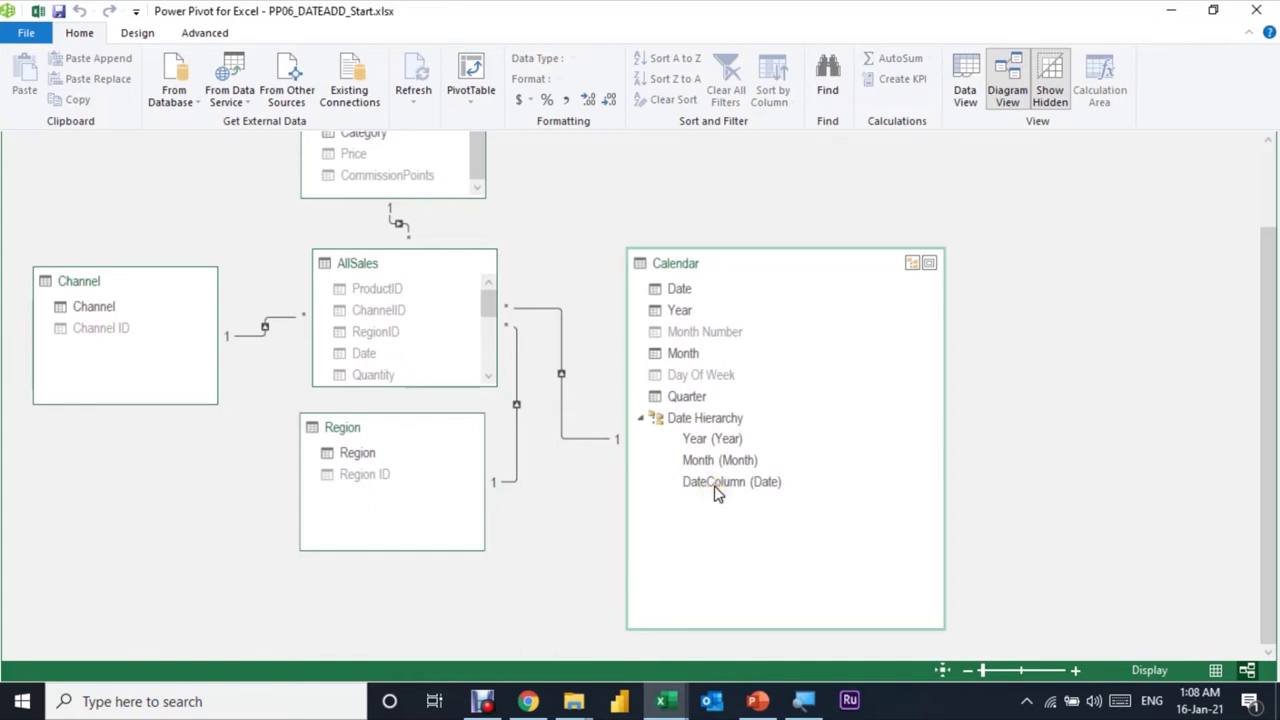
- Add the Calendar Quarter field to the Date Hierarchy
{"action": "left_click", "coordinate": [688, 400]}
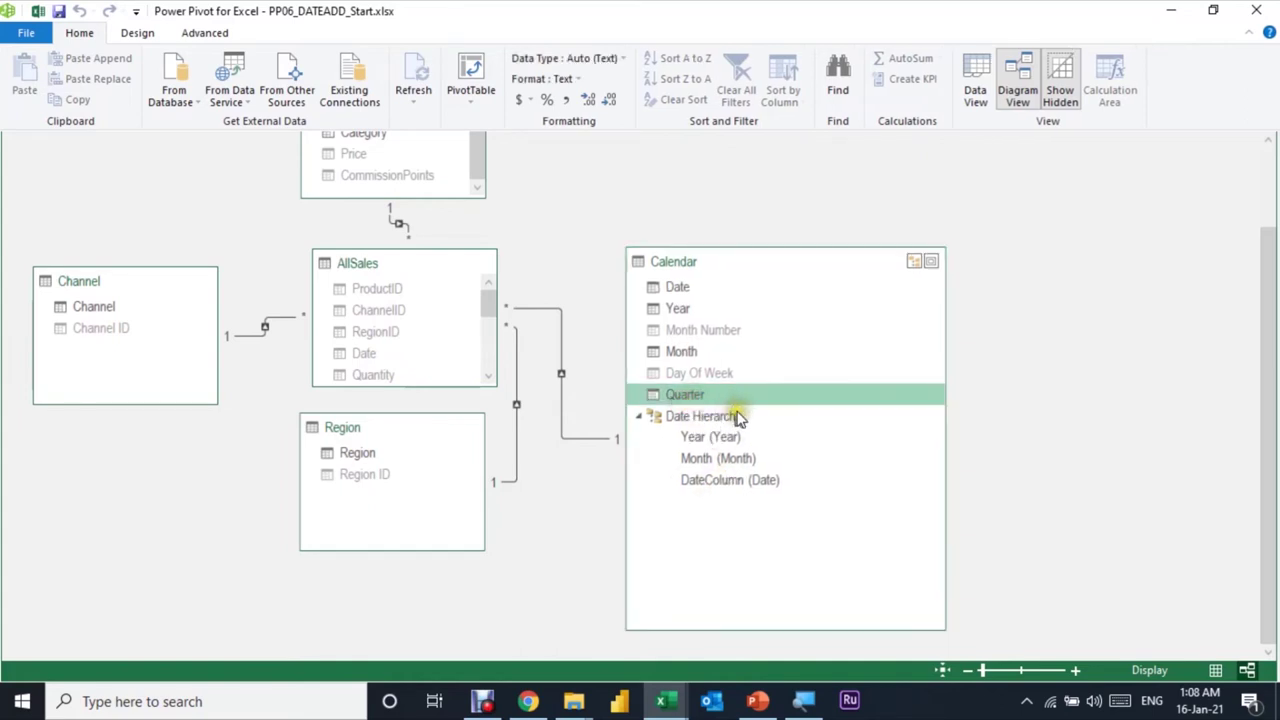
{"action": "right_click", "coordinate": [700, 399]}
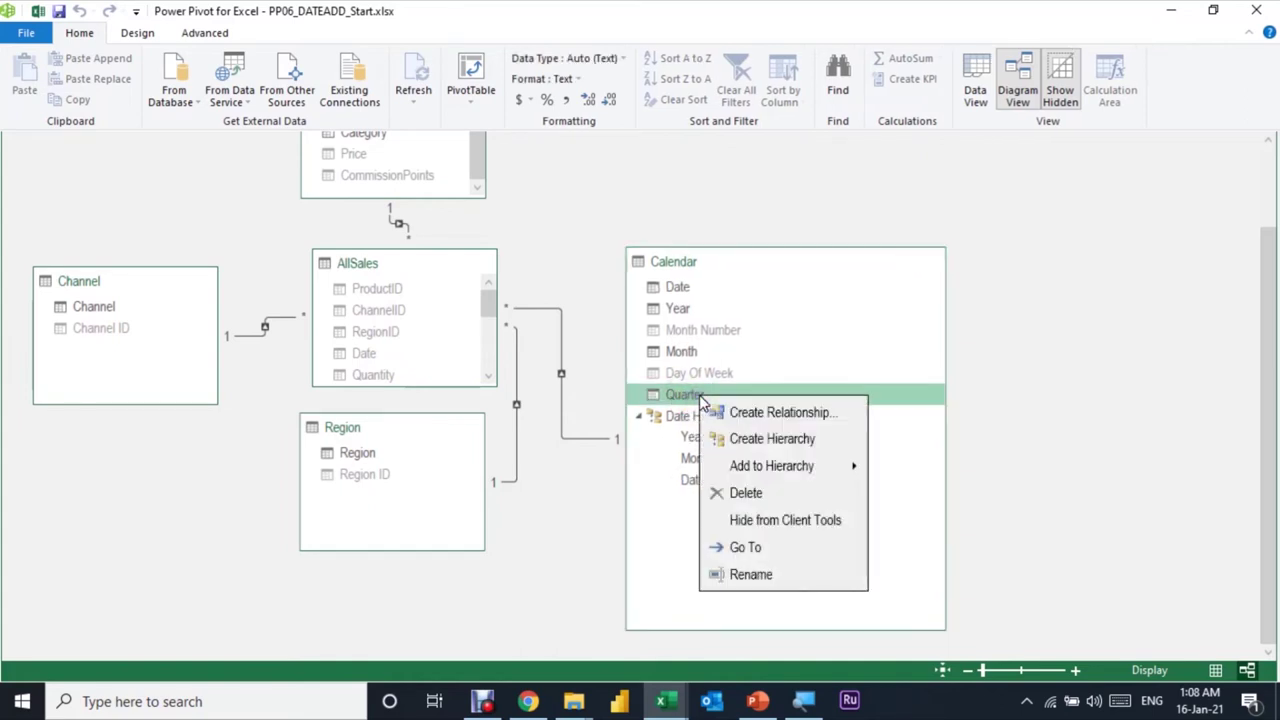
{"action": "mouse_move", "coordinate": [755, 470]}
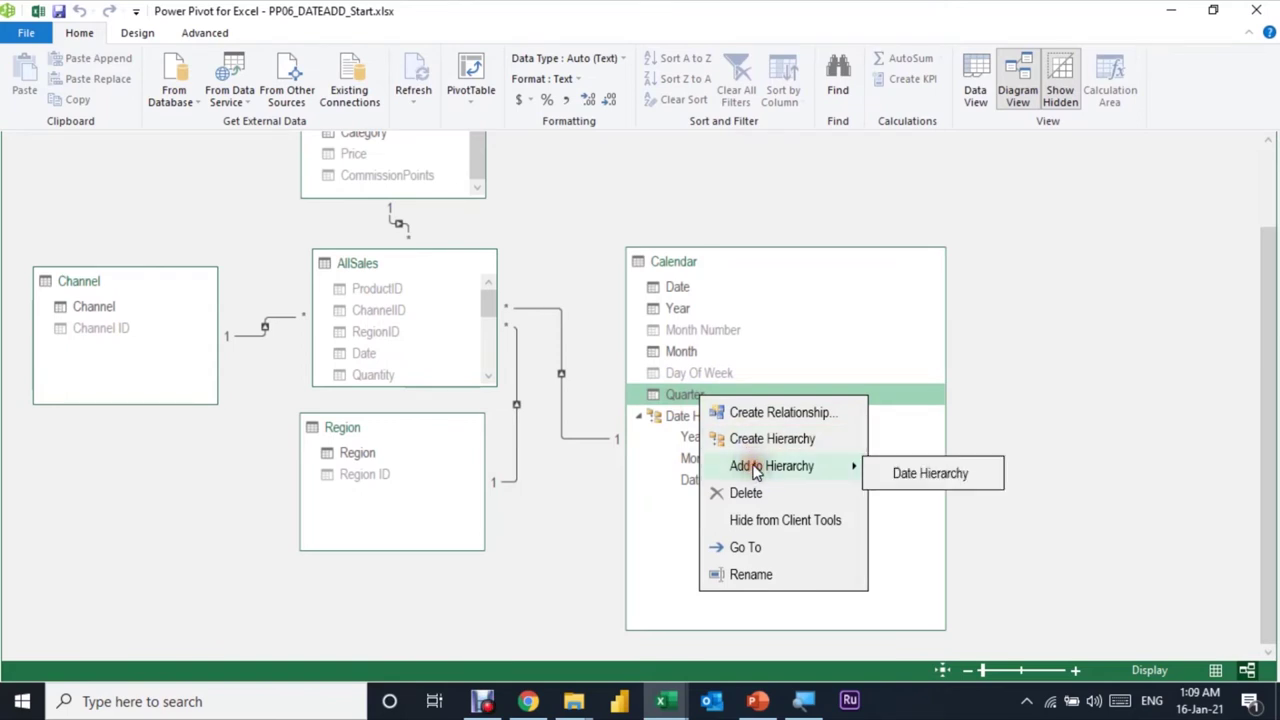
{"action": "left_click", "coordinate": [930, 473]}
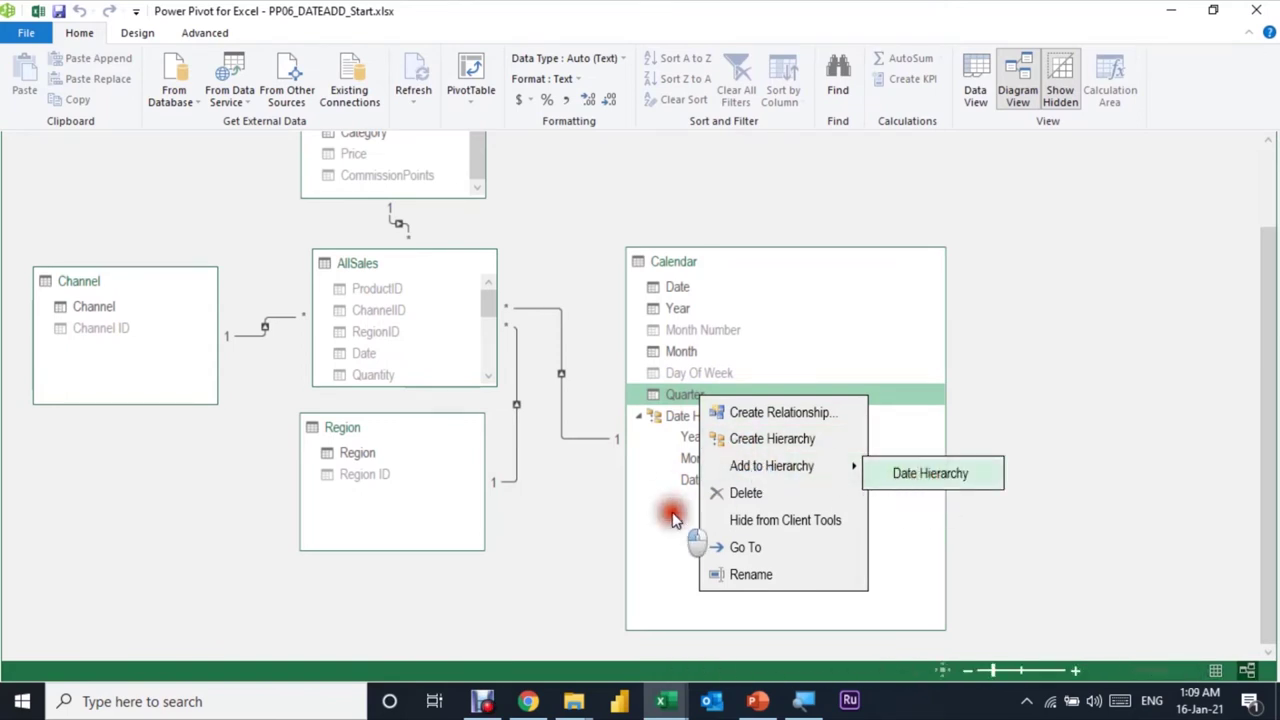
- Move the Quarter level up twice so it sits between Year and Month
{"action": "left_click", "coordinate": [720, 502]}
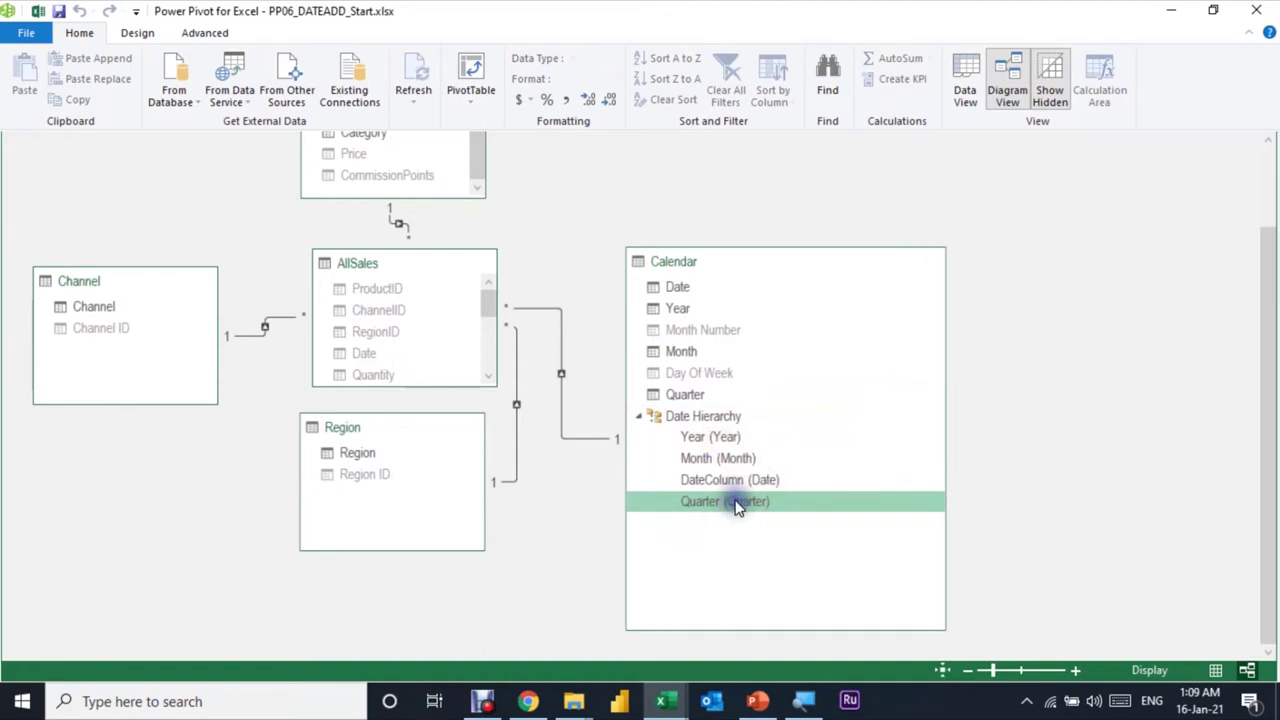
{"action": "right_click", "coordinate": [737, 503]}
{"action": "left_click", "coordinate": [756, 516]}
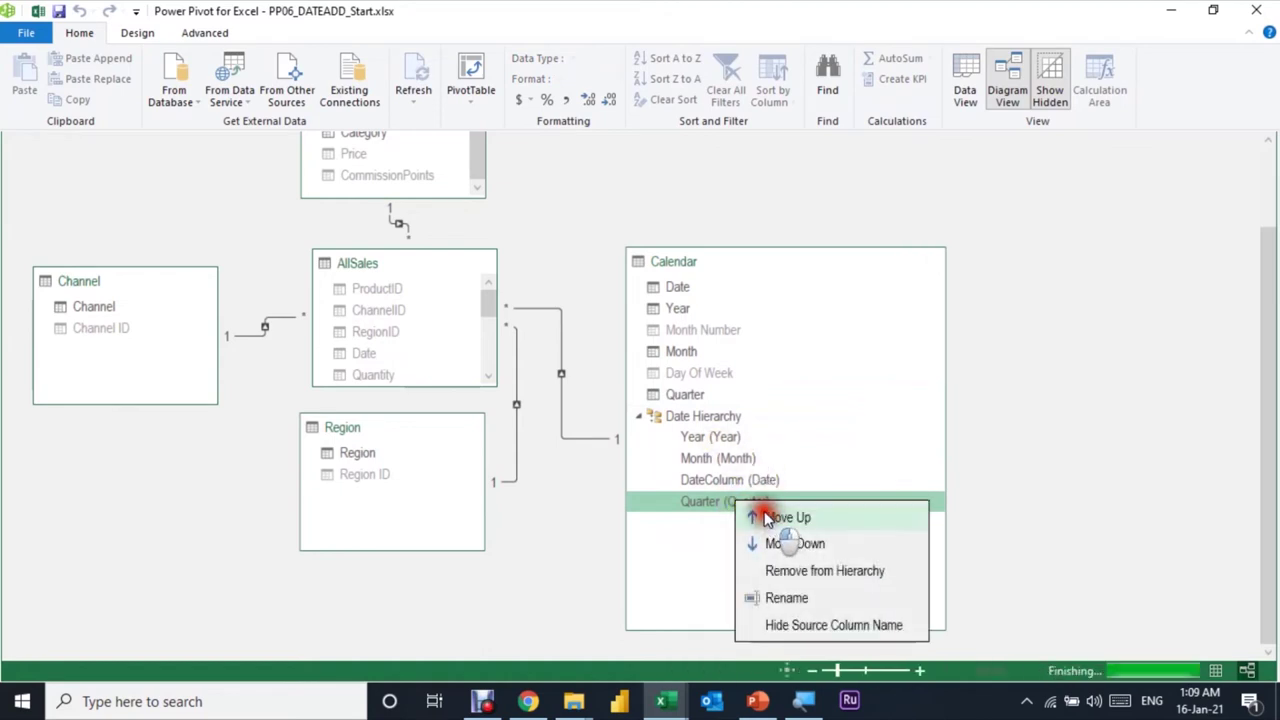
{"action": "right_click", "coordinate": [730, 481]}
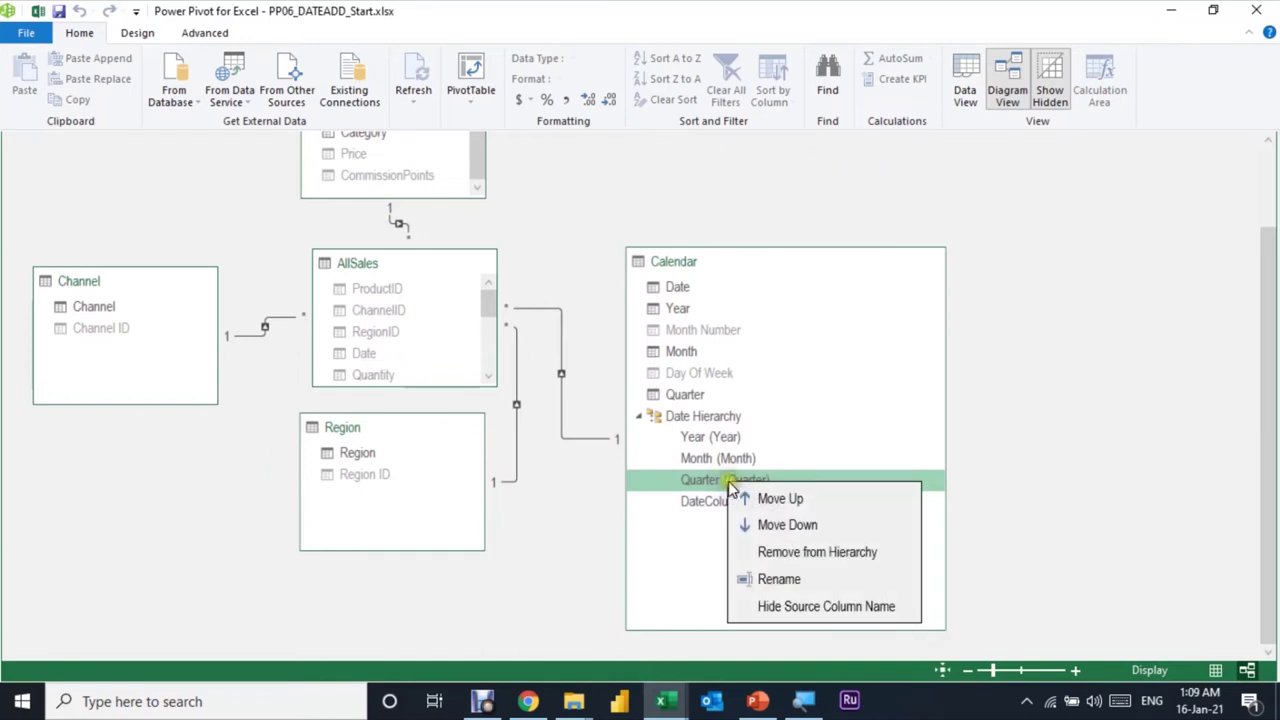
{"action": "left_click", "coordinate": [763, 500]}
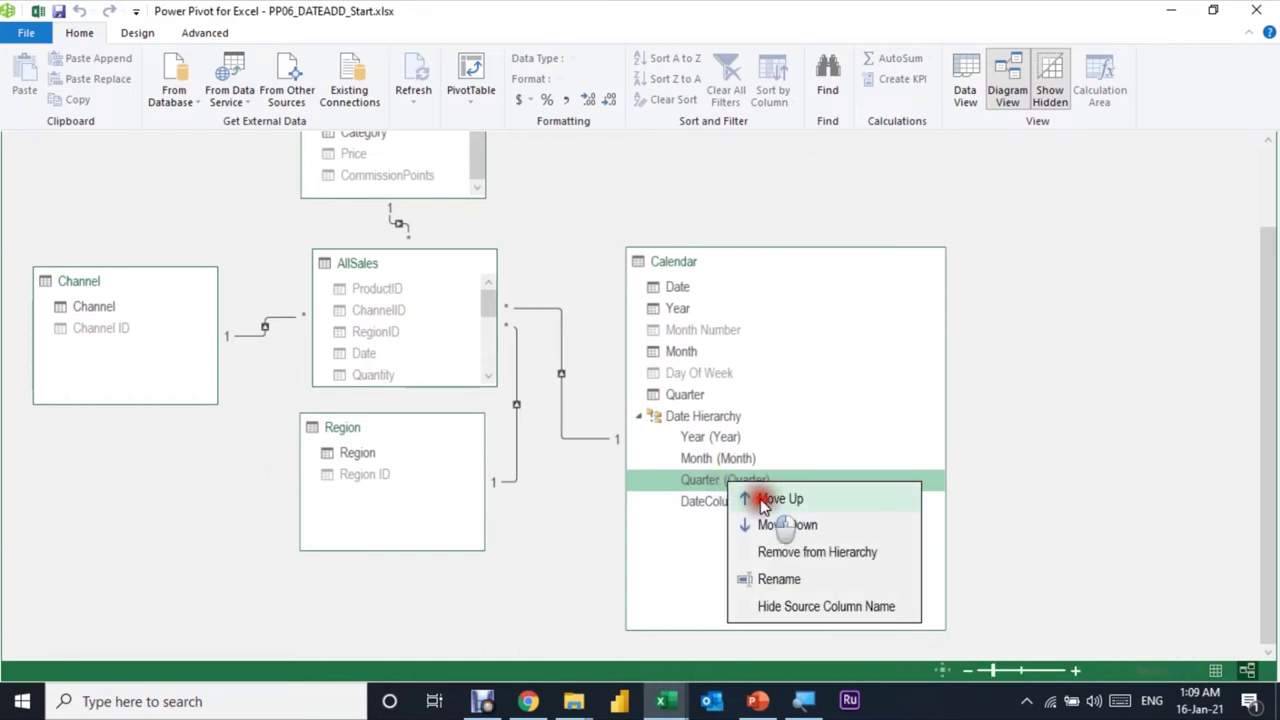
- Review the Year, Quarter, Month, DateColumn levels, then return to Excel's QoQ sheet
{"action": "left_click", "coordinate": [710, 437]}
{"action": "left_click", "coordinate": [712, 457]}
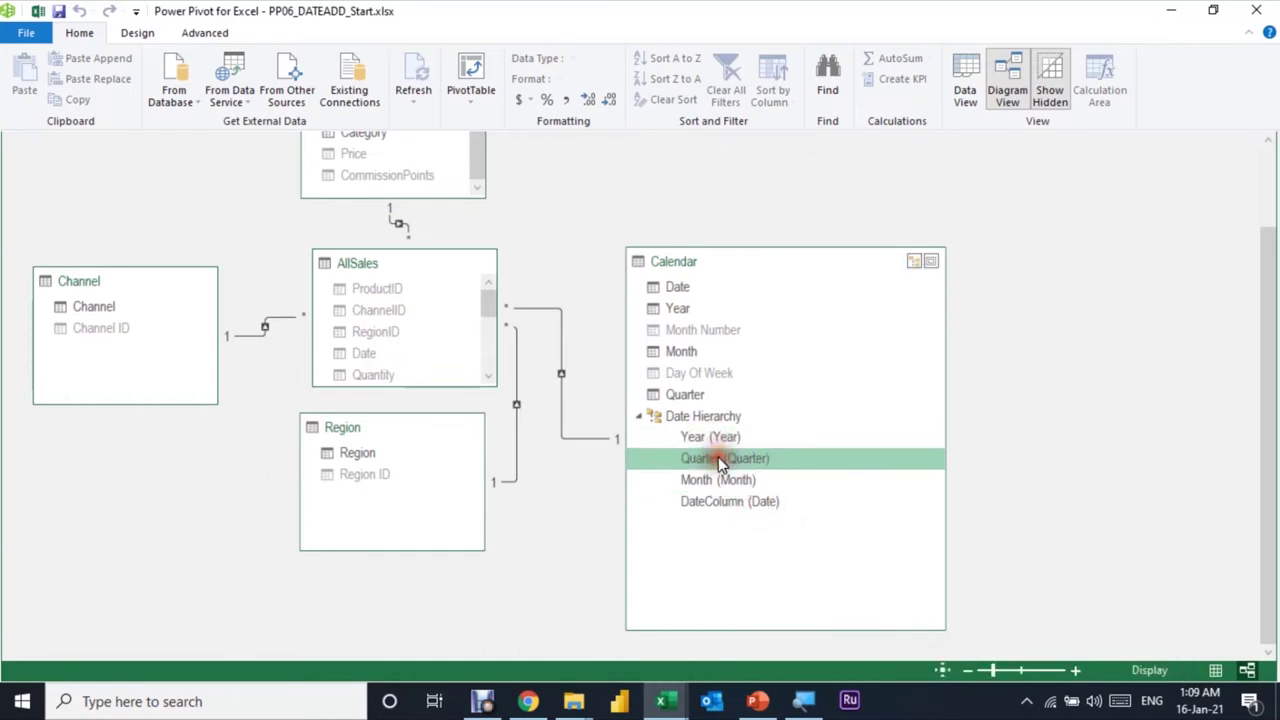
{"action": "left_click", "coordinate": [733, 482]}
{"action": "left_click", "coordinate": [750, 502]}
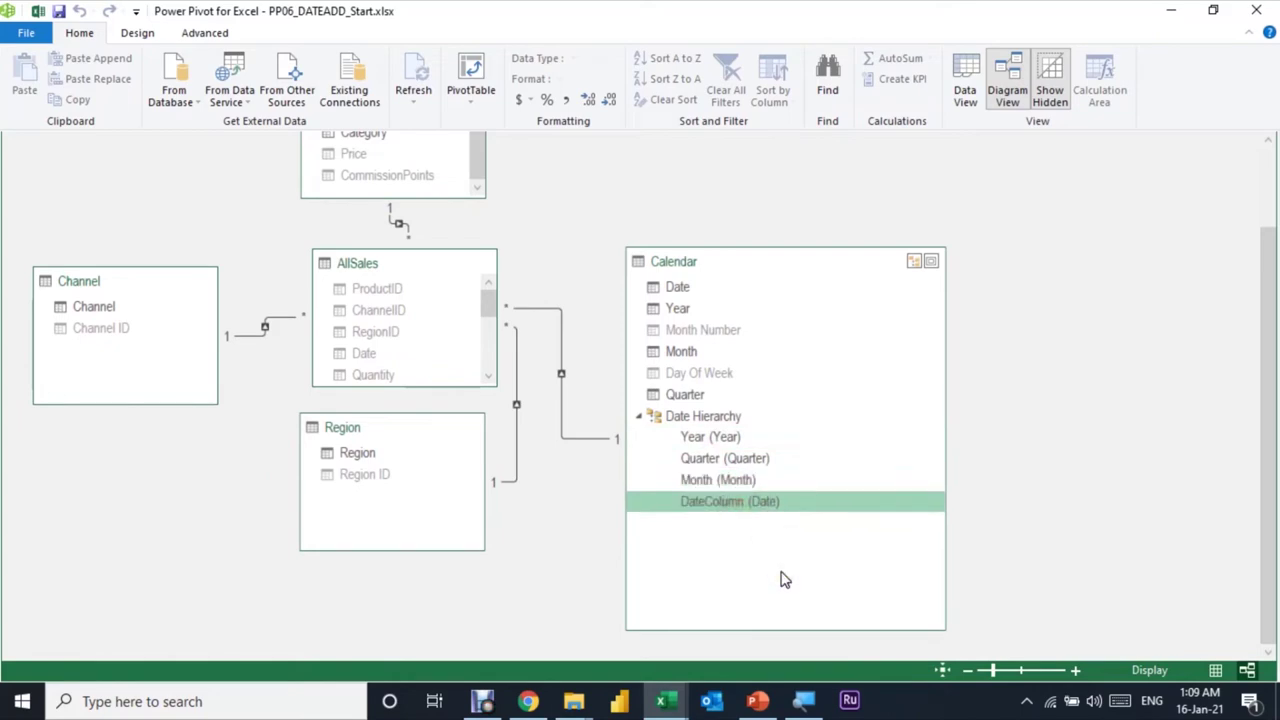
{"action": "left_click", "coordinate": [750, 560]}
{"action": "key", "text": "alt+Tab"}
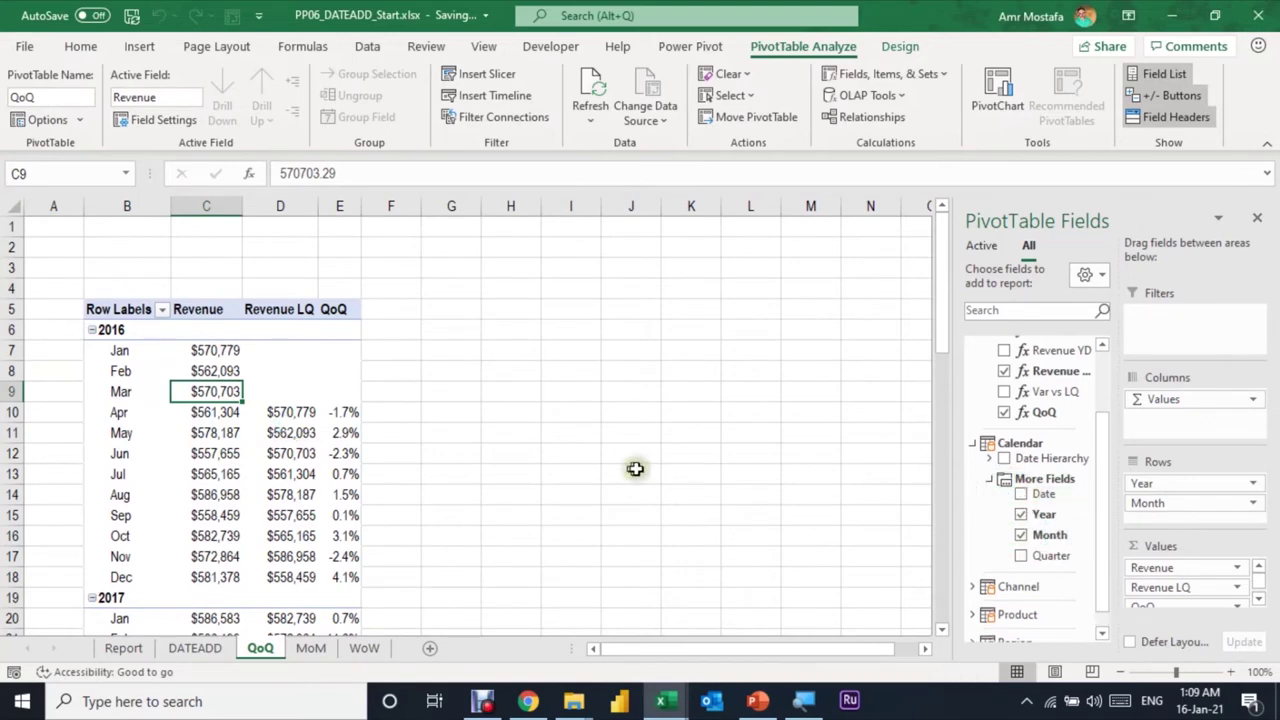
- Dismiss the DATEADD error and uncheck Month and Year, leaving Revenue $27,388,399, LQ $25,647,847, QoQ 6.8%
{"action": "left_click", "coordinate": [1021, 515]}
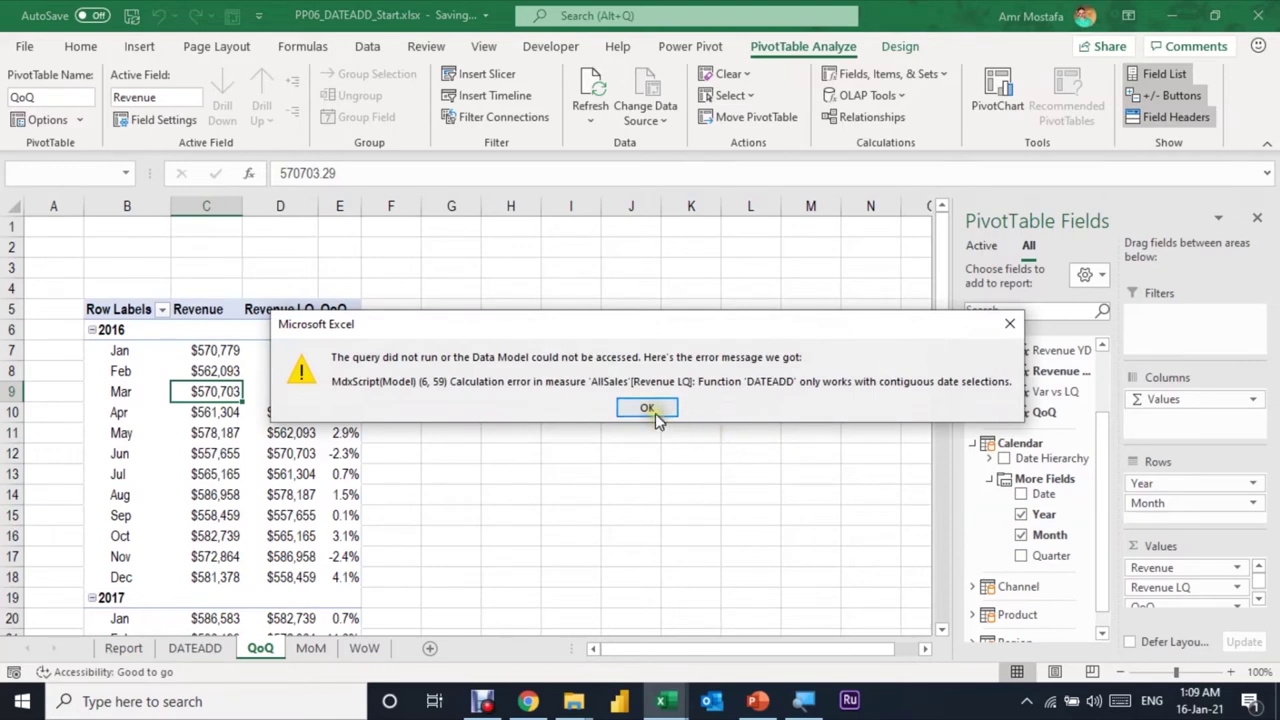
{"action": "left_click", "coordinate": [662, 405]}
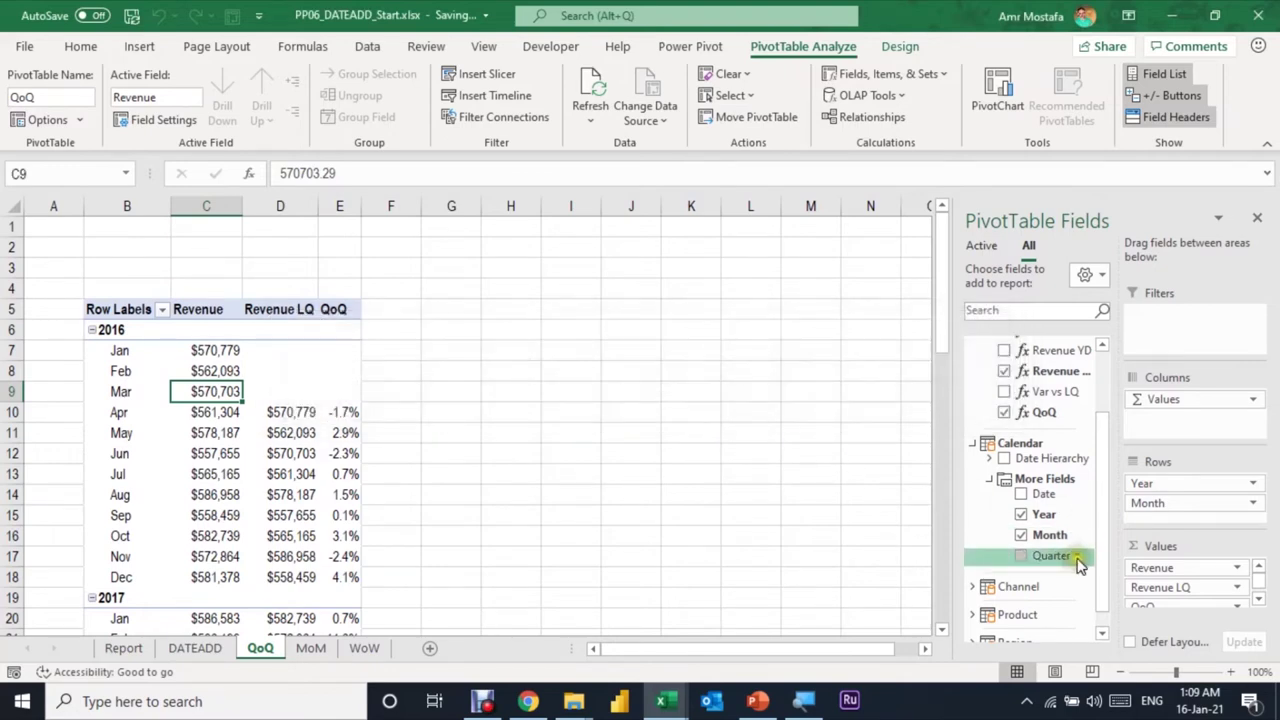
{"action": "left_click", "coordinate": [1021, 536]}
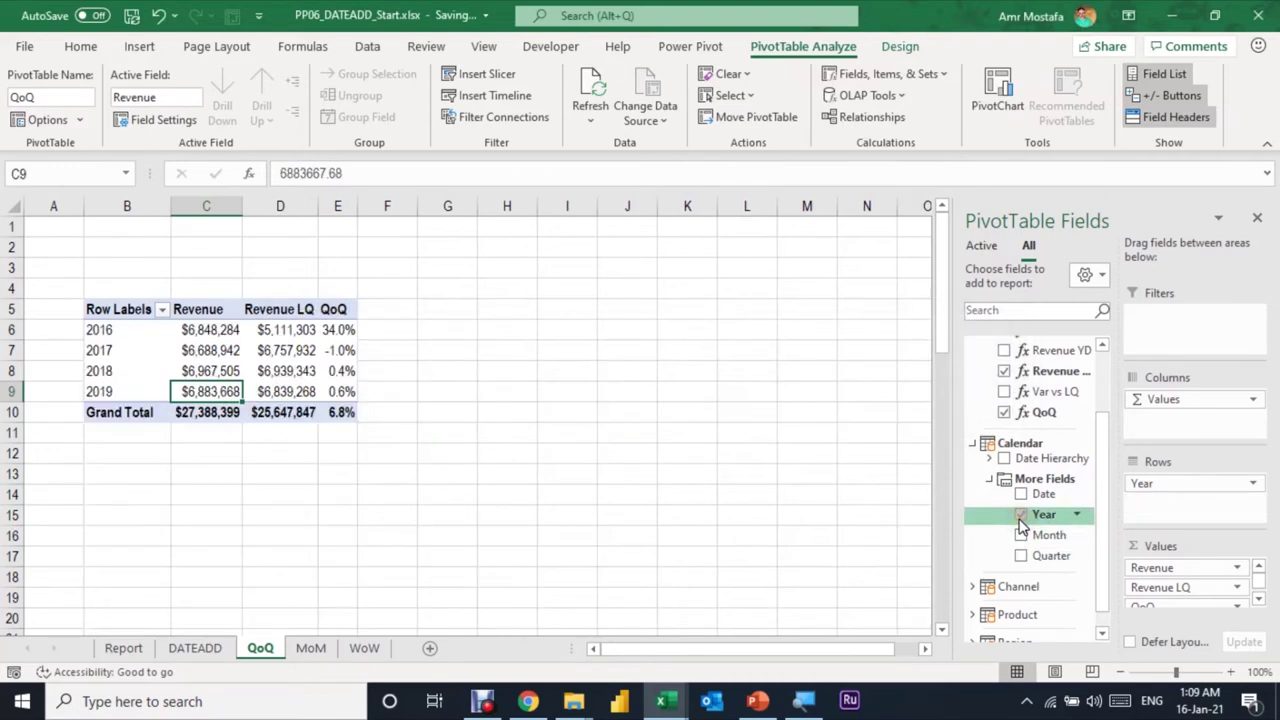
{"action": "left_click", "coordinate": [1021, 515]}
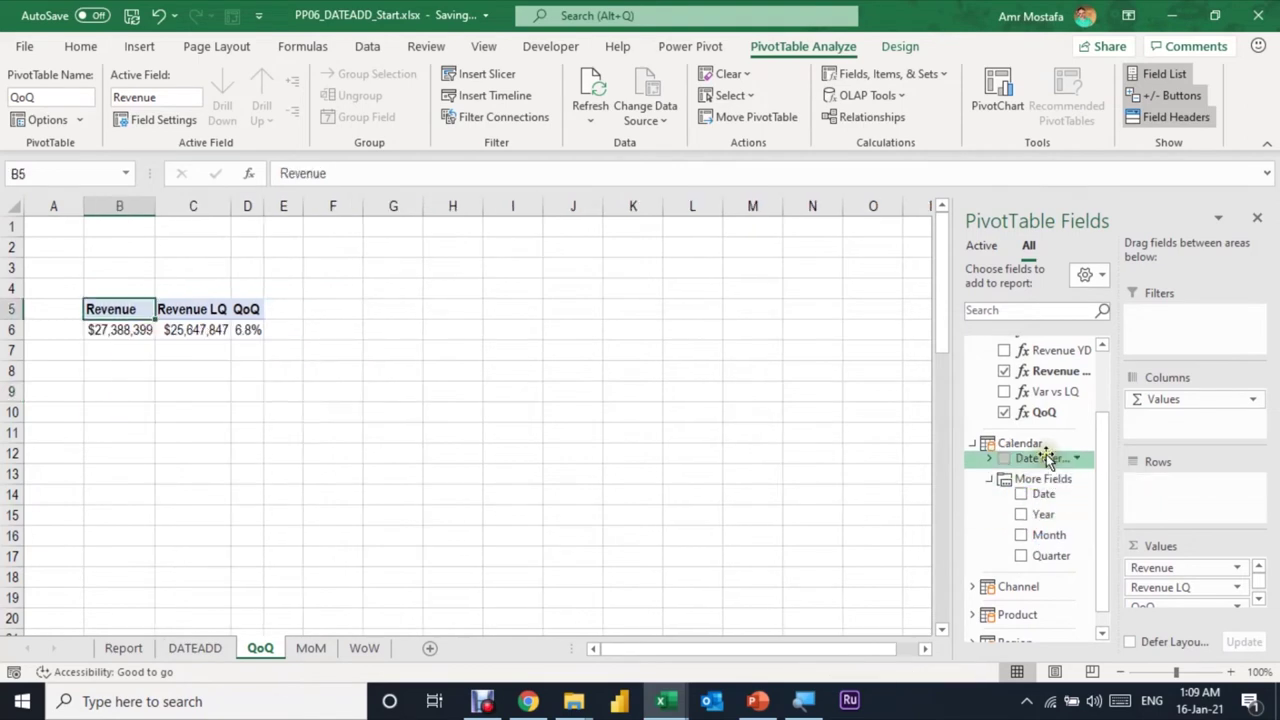
- Add the Date Hierarchy to rows, expand 2016, and compare Q-1 and Q-2 Revenue, Revenue LQ and QoQ
{"action": "left_click_drag", "start_coordinate": [1032, 460], "coordinate": [1200, 498]}
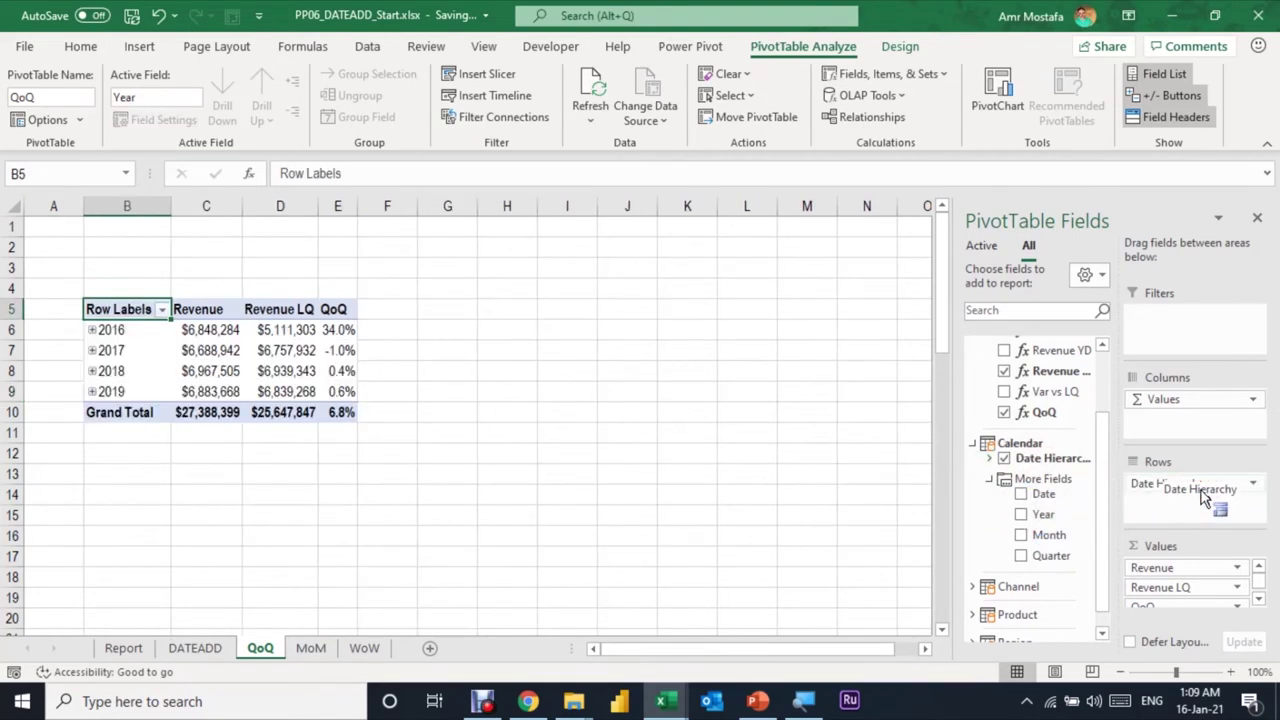
{"action": "left_click", "coordinate": [92, 330]}
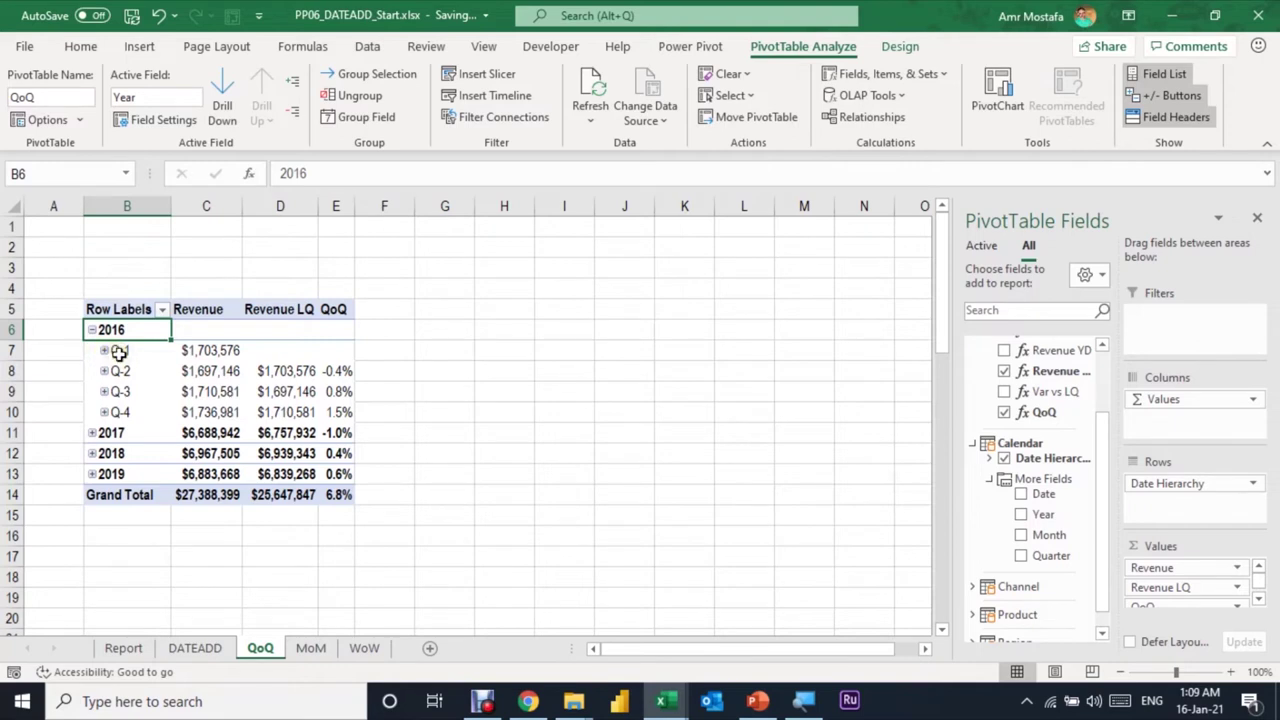
{"action": "left_click", "coordinate": [180, 356]}
{"action": "left_click", "coordinate": [290, 350]}
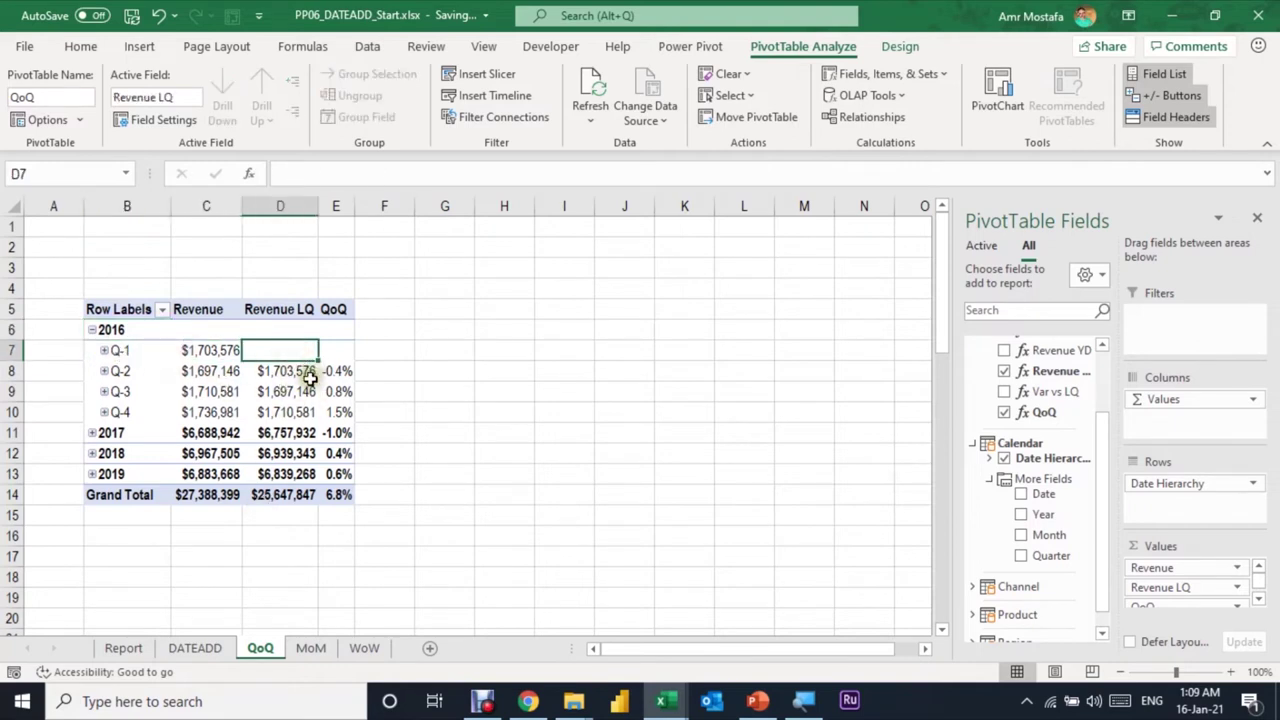
{"action": "left_click", "coordinate": [285, 372]}
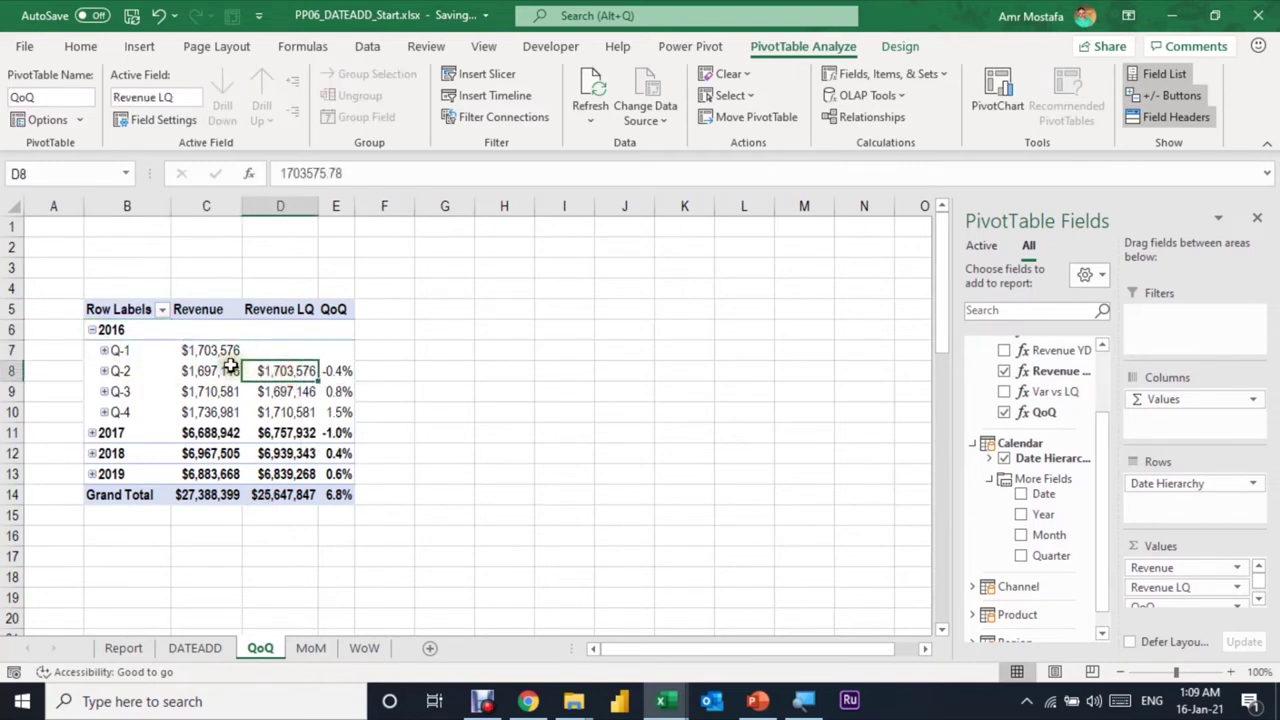
{"action": "left_click", "coordinate": [225, 368]}
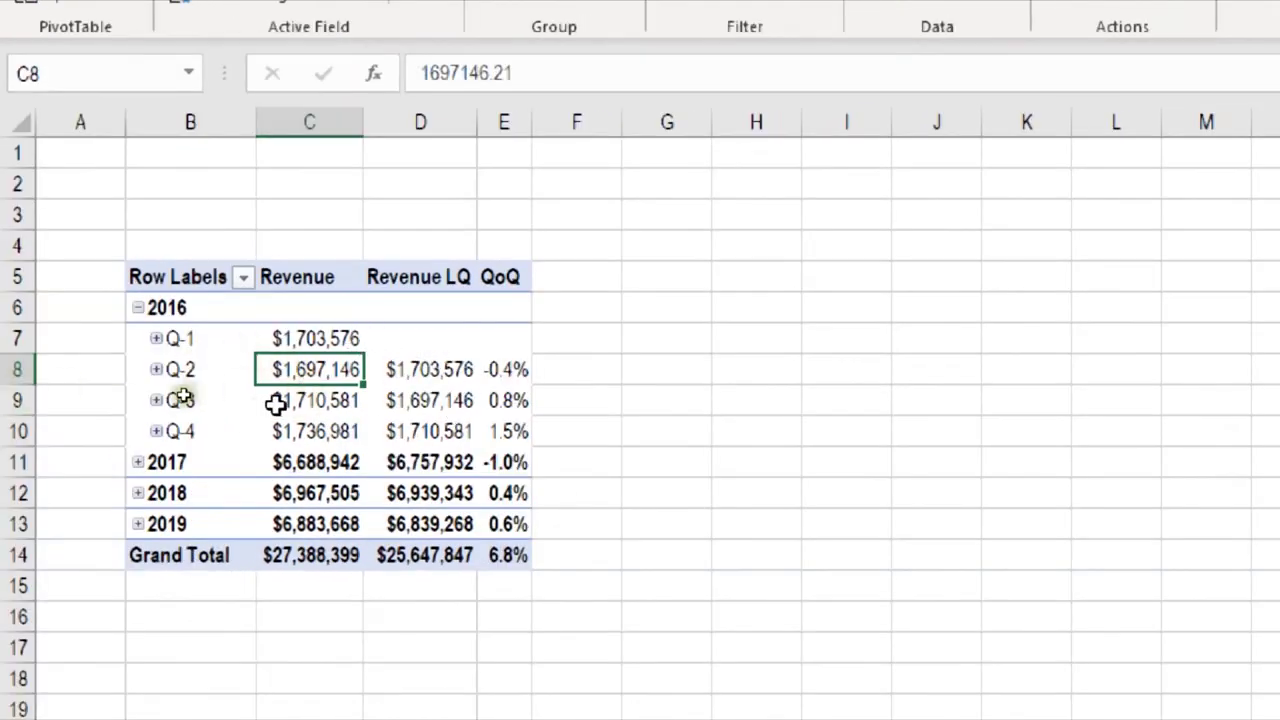
{"action": "left_click", "coordinate": [515, 369]}
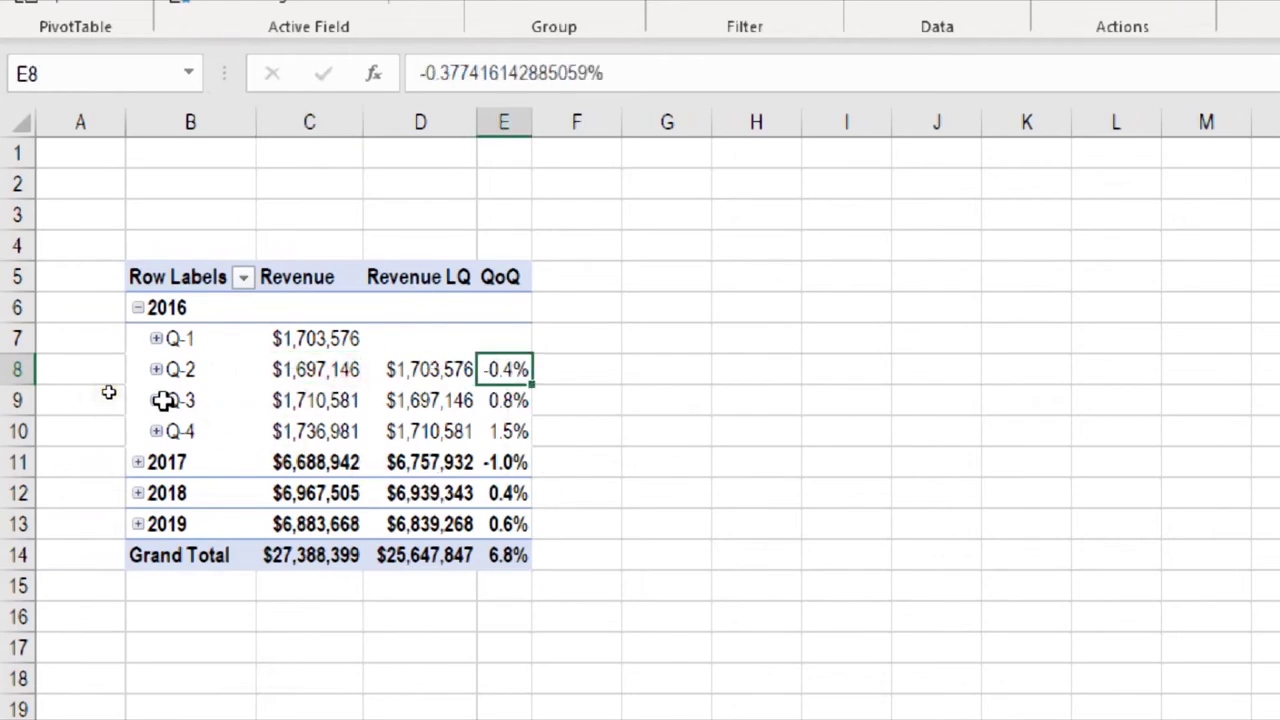
- Drill Q-2 down to April's daily rows and check Revenue LQ for 01-04-16
{"action": "left_click", "coordinate": [157, 369]}
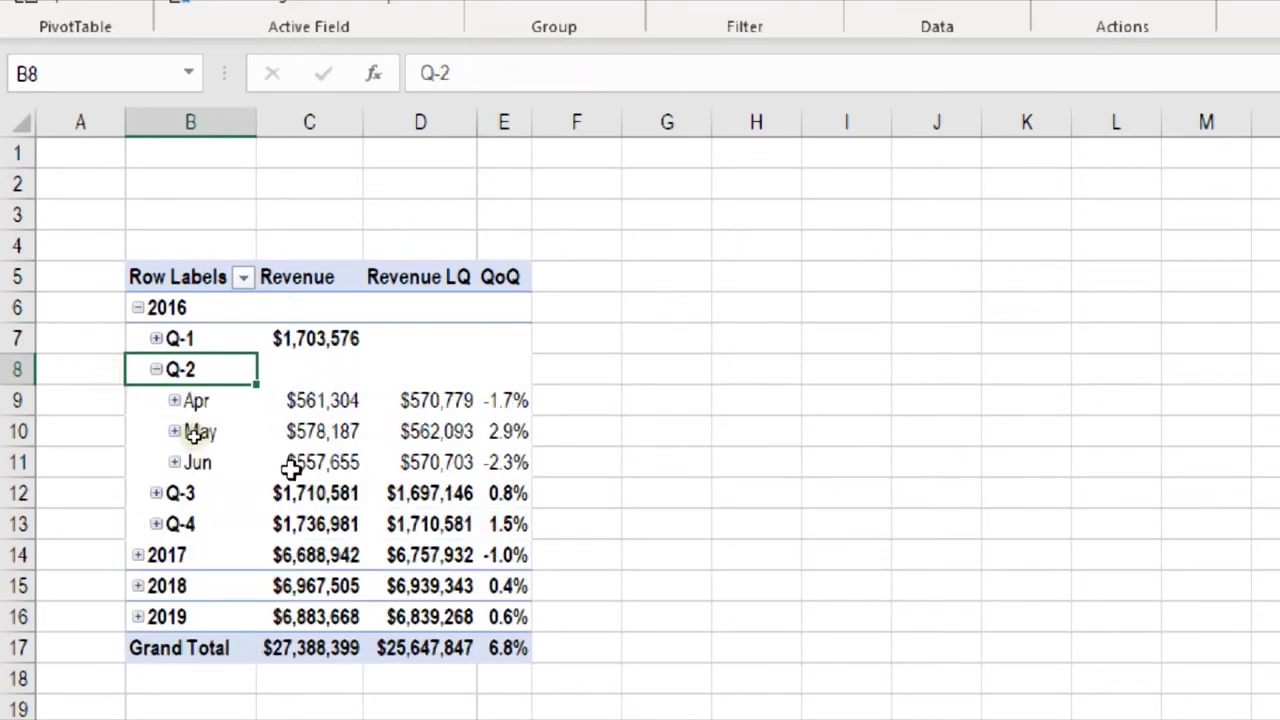
{"action": "left_click", "coordinate": [175, 401]}
{"action": "scroll", "coordinate": [491, 580], "scroll_direction": "down", "scroll_amount": 2}
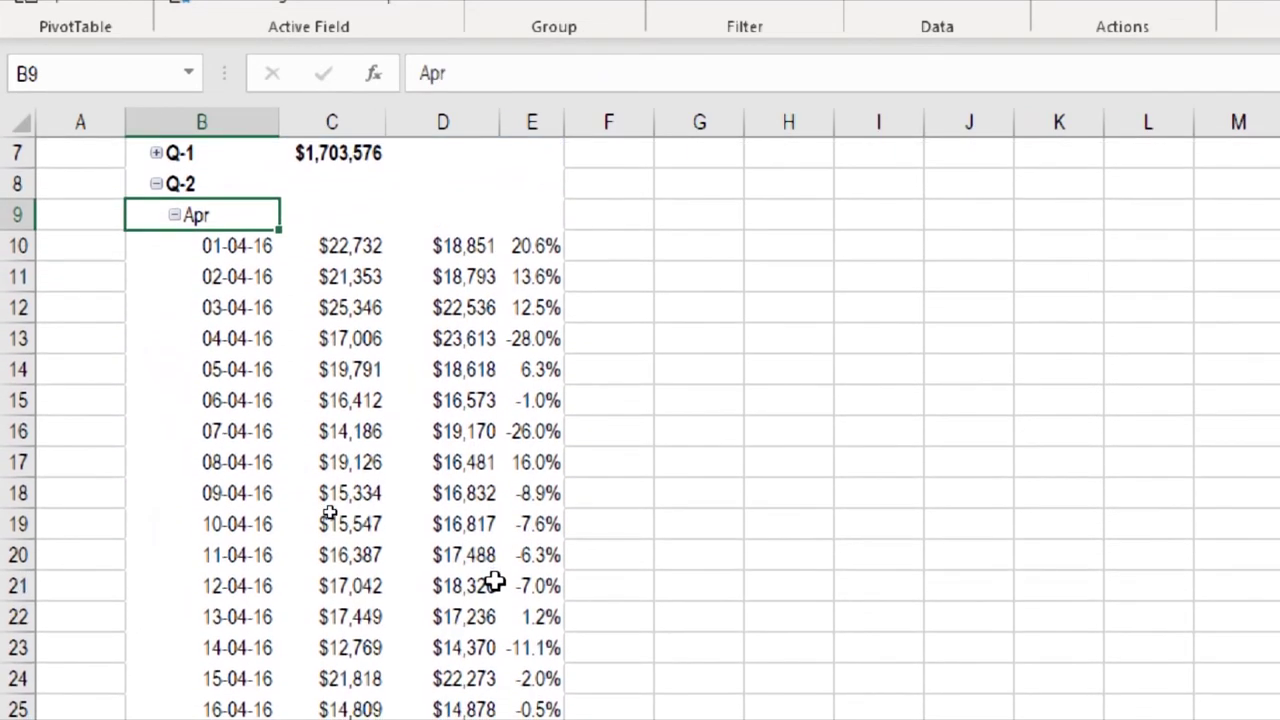
{"action": "scroll", "coordinate": [430, 335], "scroll_direction": "up", "scroll_amount": 1}
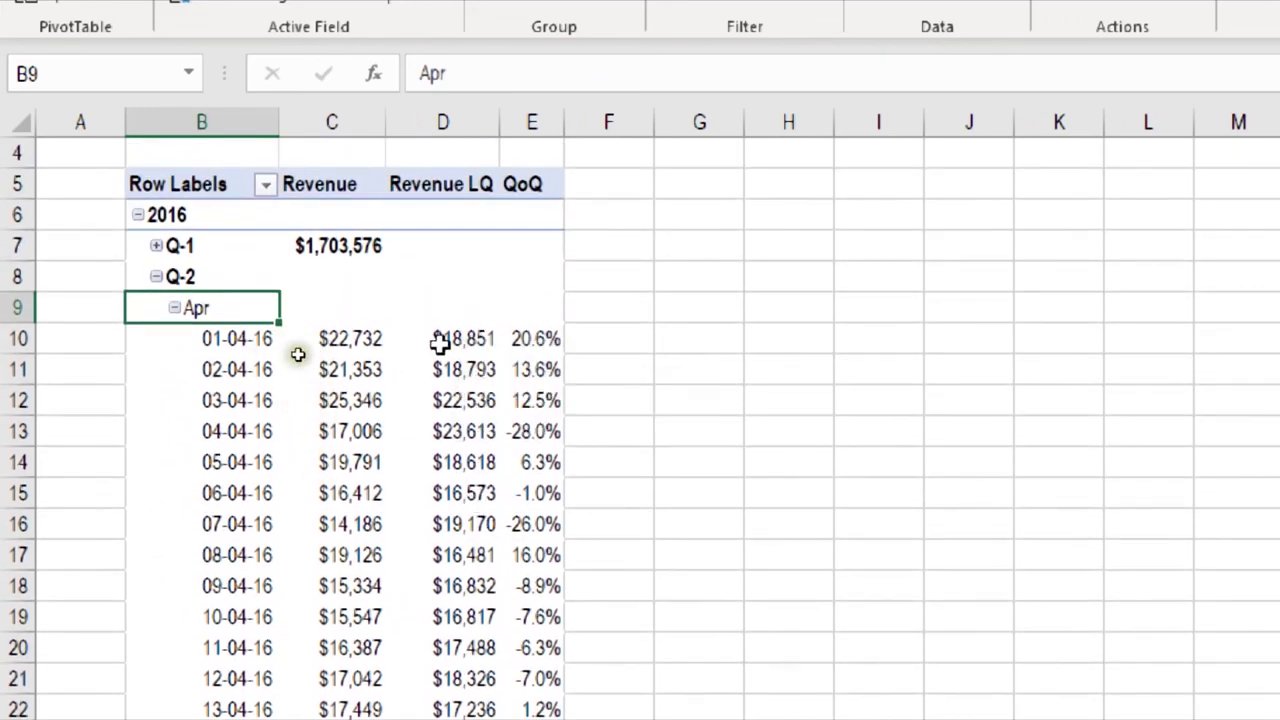
{"action": "left_click", "coordinate": [445, 338]}
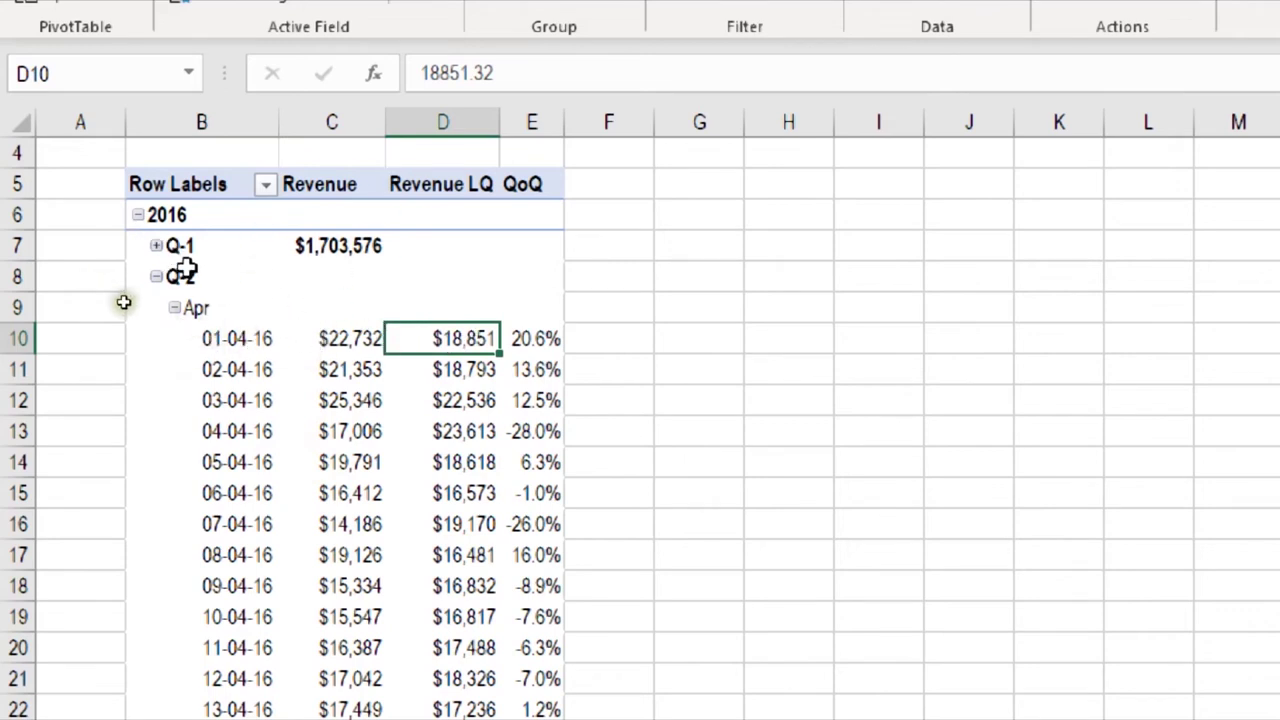
- Drill Q-1 into January's days, check revenue for 01-01-16, then collapse January
{"action": "left_click", "coordinate": [157, 246]}
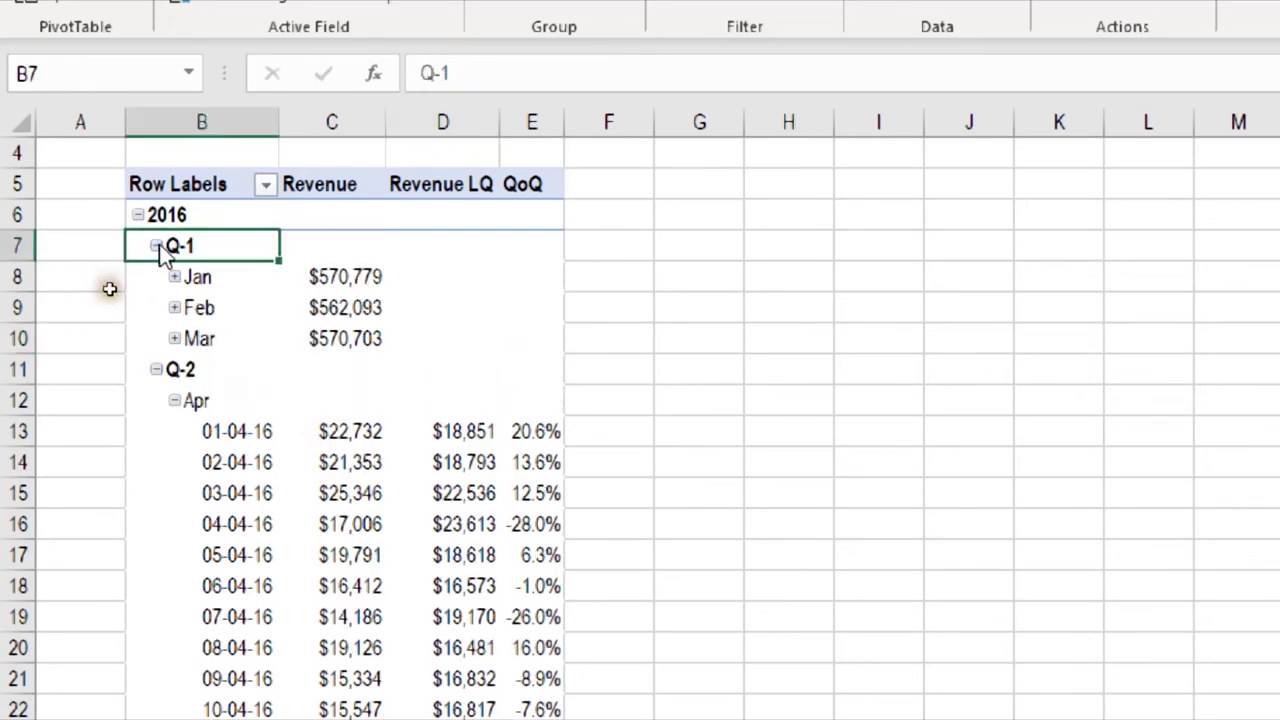
{"action": "left_click", "coordinate": [175, 277]}
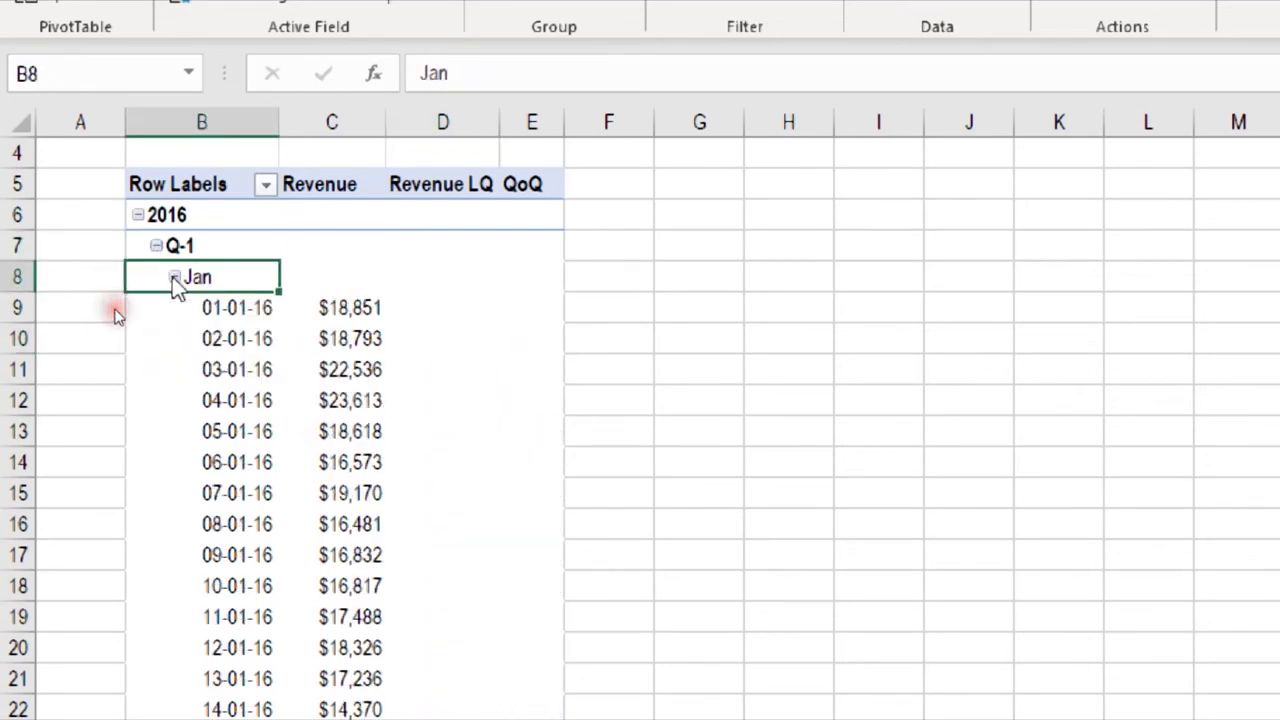
{"action": "left_click", "coordinate": [325, 306]}
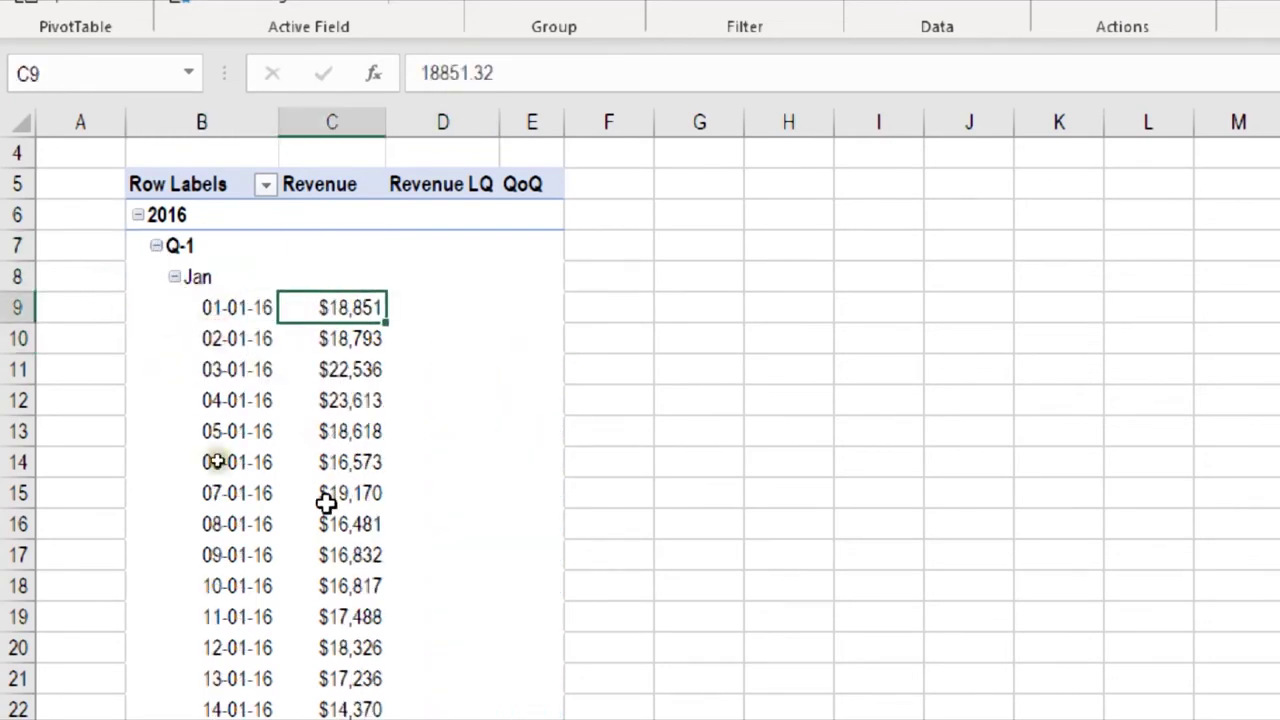
{"action": "left_click", "coordinate": [174, 278]}
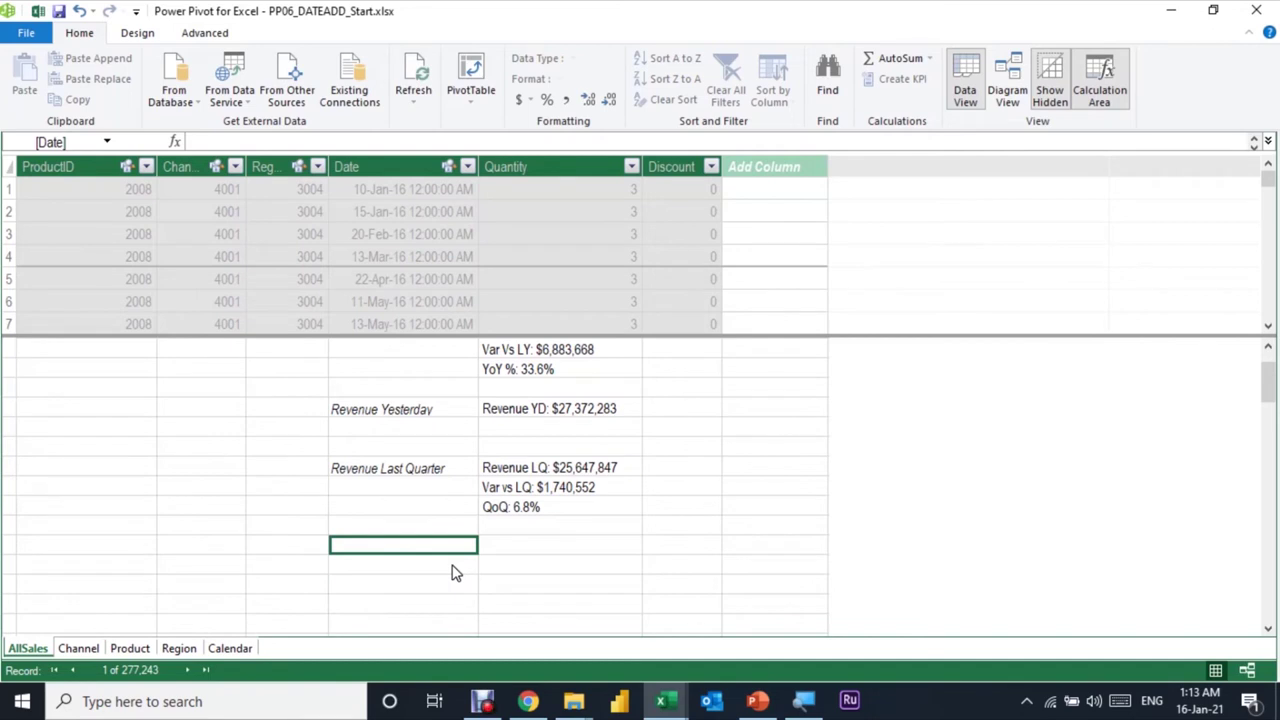
- Enter the label 'Revenue Last Month' in the calculation-area cell below the quarterly measures
{"action": "key", "text": "F2"}
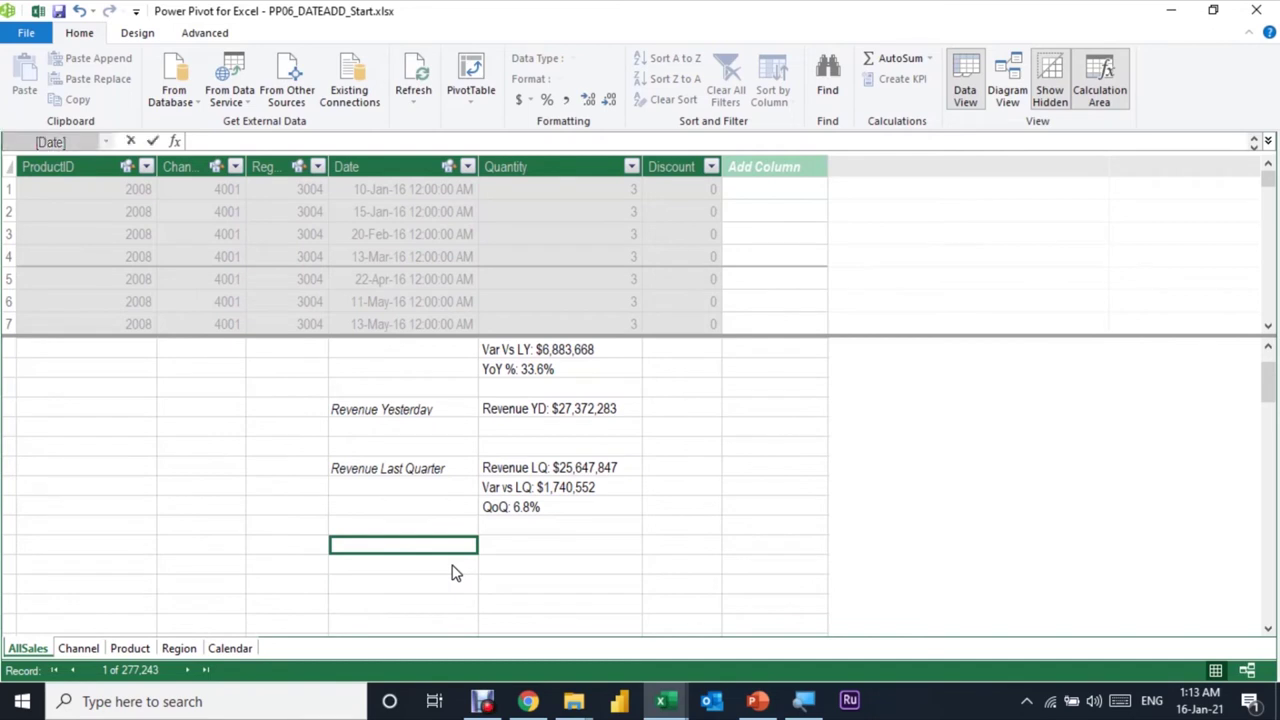
{"action": "type", "text": "Revenue Last Month"}
{"action": "key", "text": "Return"}
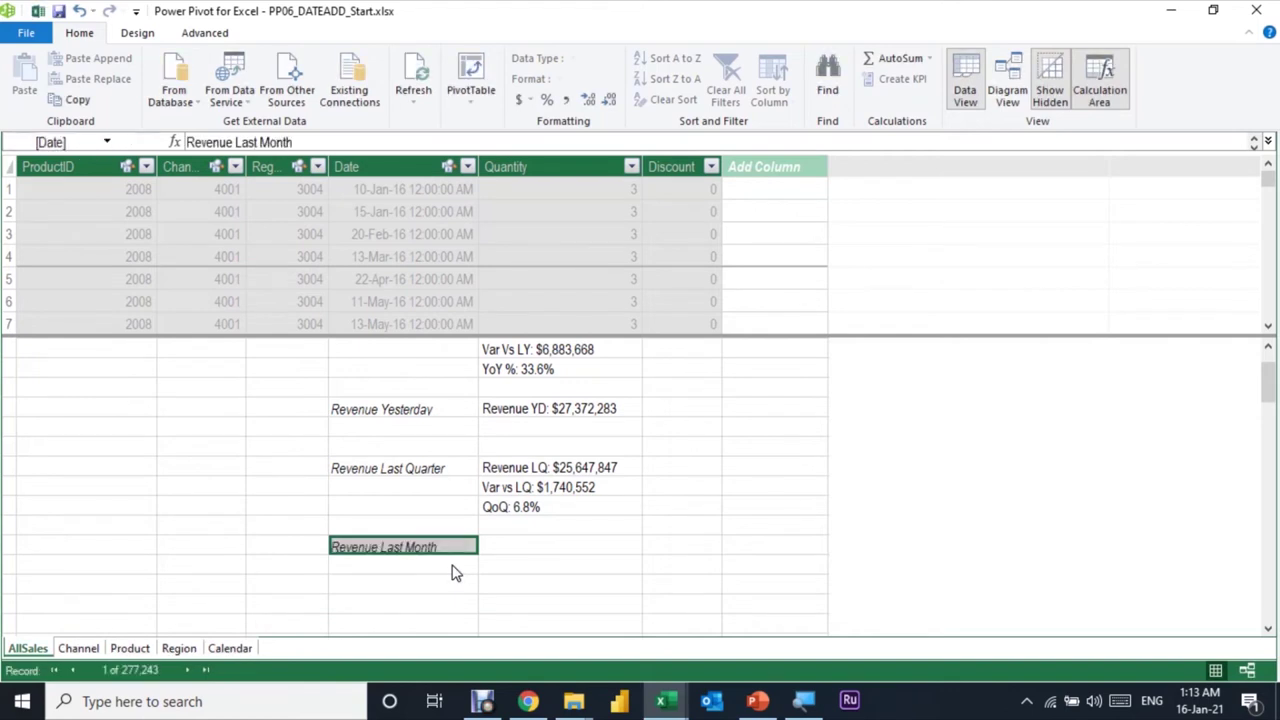
{"action": "key", "text": "Left"}
{"action": "key", "text": "Right"}
{"action": "key", "text": "Right"}
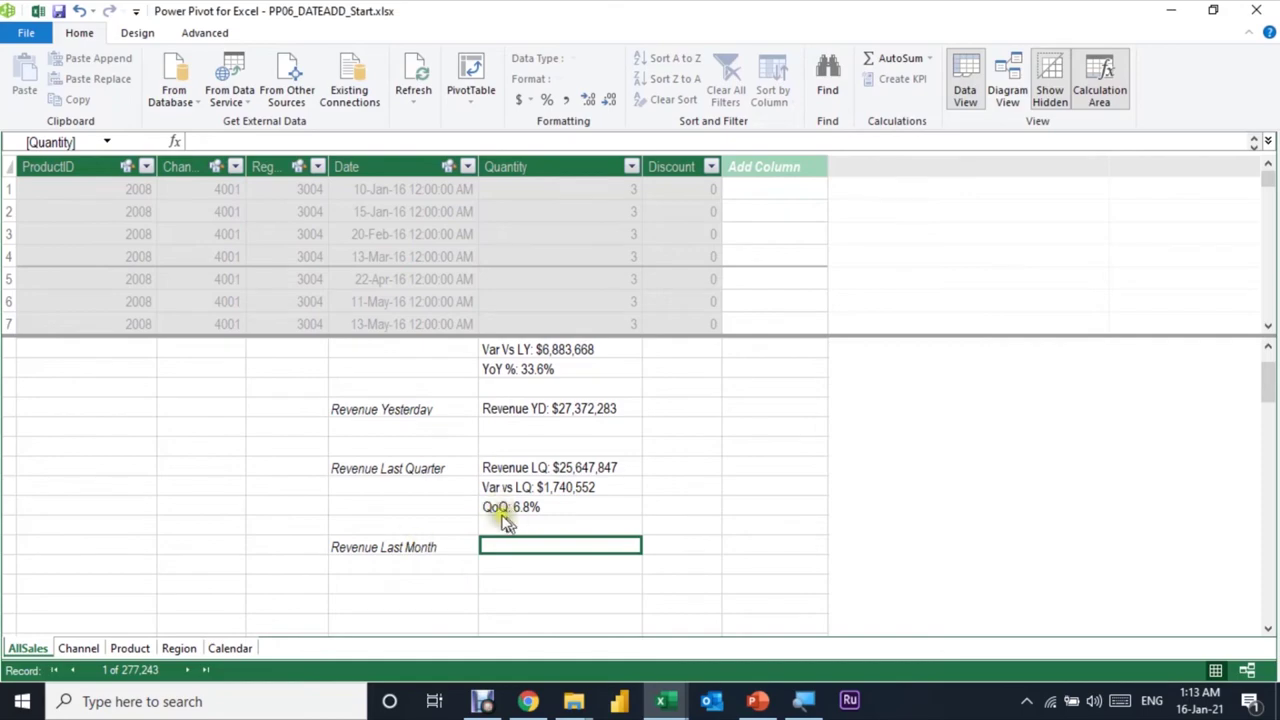
{"action": "left_click", "coordinate": [215, 140]}
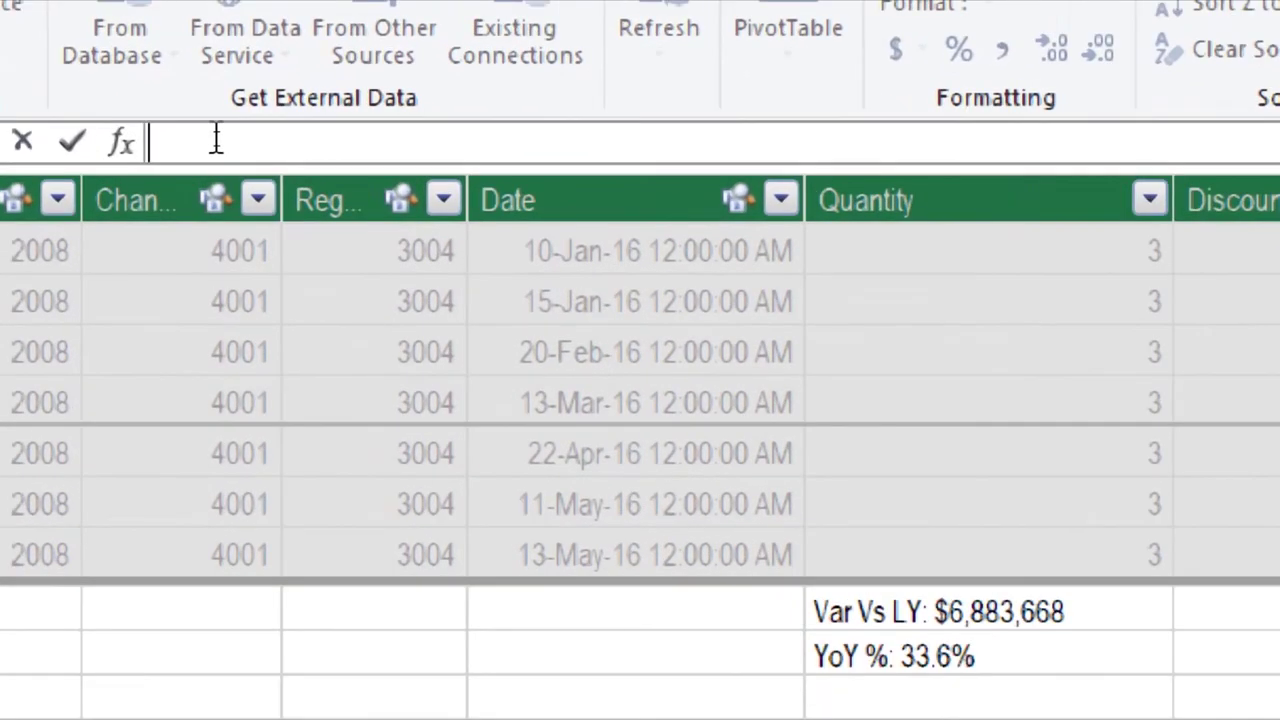
- Begin the Revenue LM measure as CALCULATE over the [Revenue] measure
{"action": "type", "text": "Revenue "}
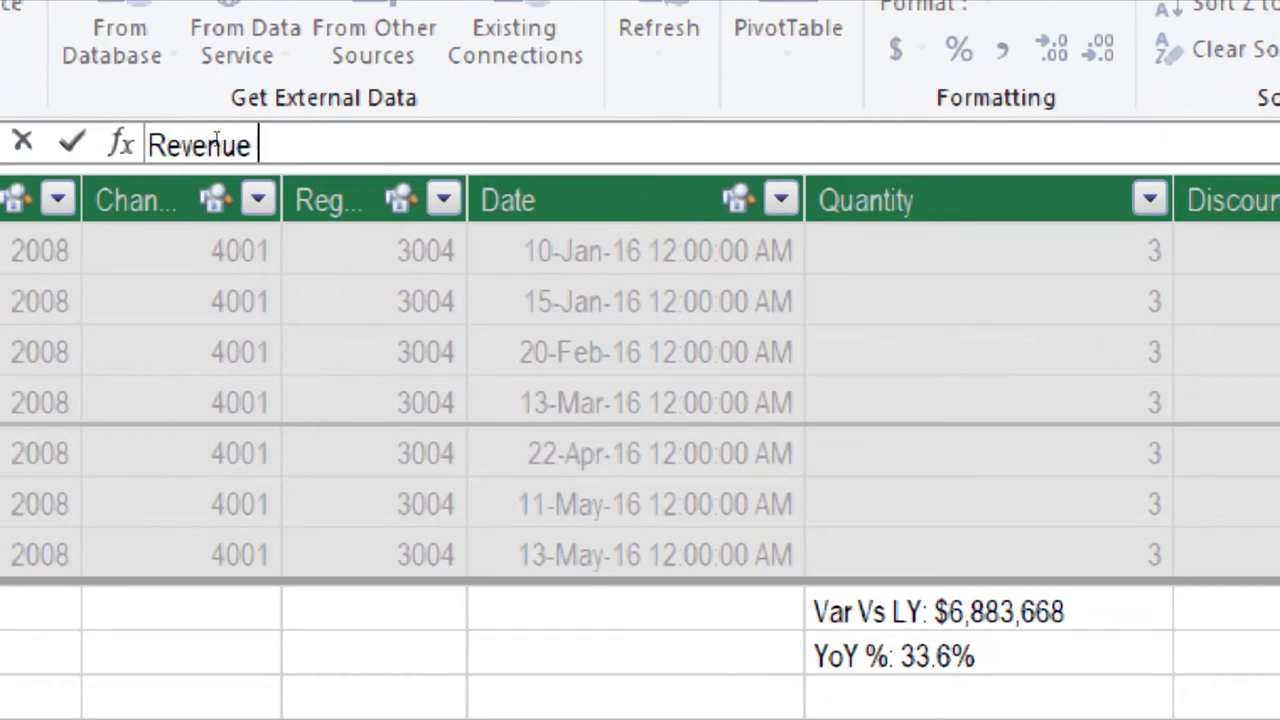
{"action": "type", "text": "LM"}
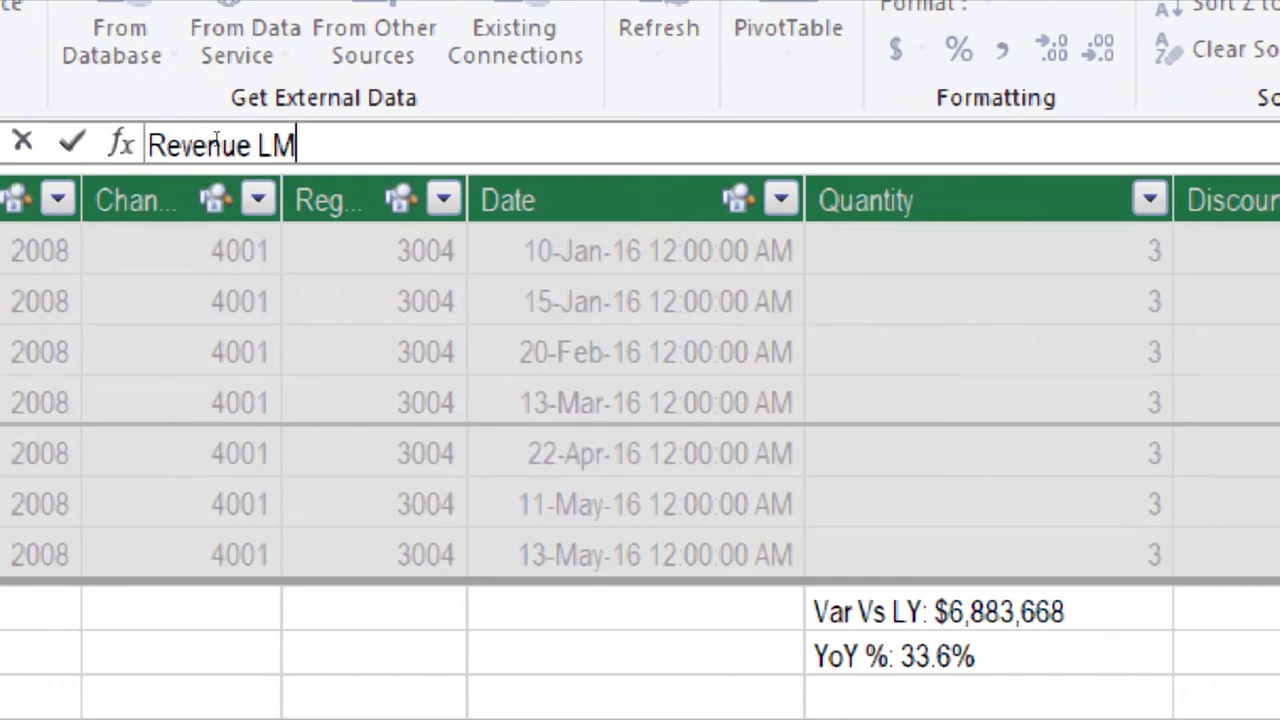
{"action": "type", "text": ":="}
{"action": "type", "text": "Cal"}
{"action": "key", "text": "Tab"}
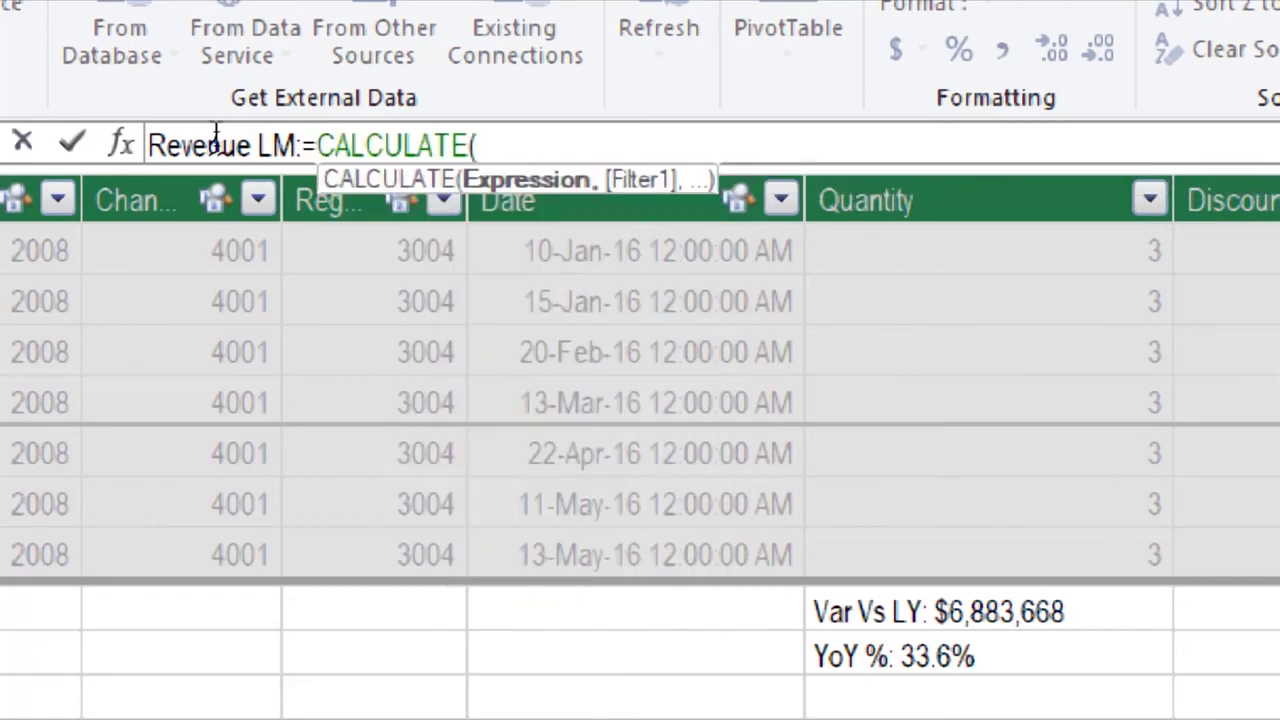
{"action": "type", "text": "["}
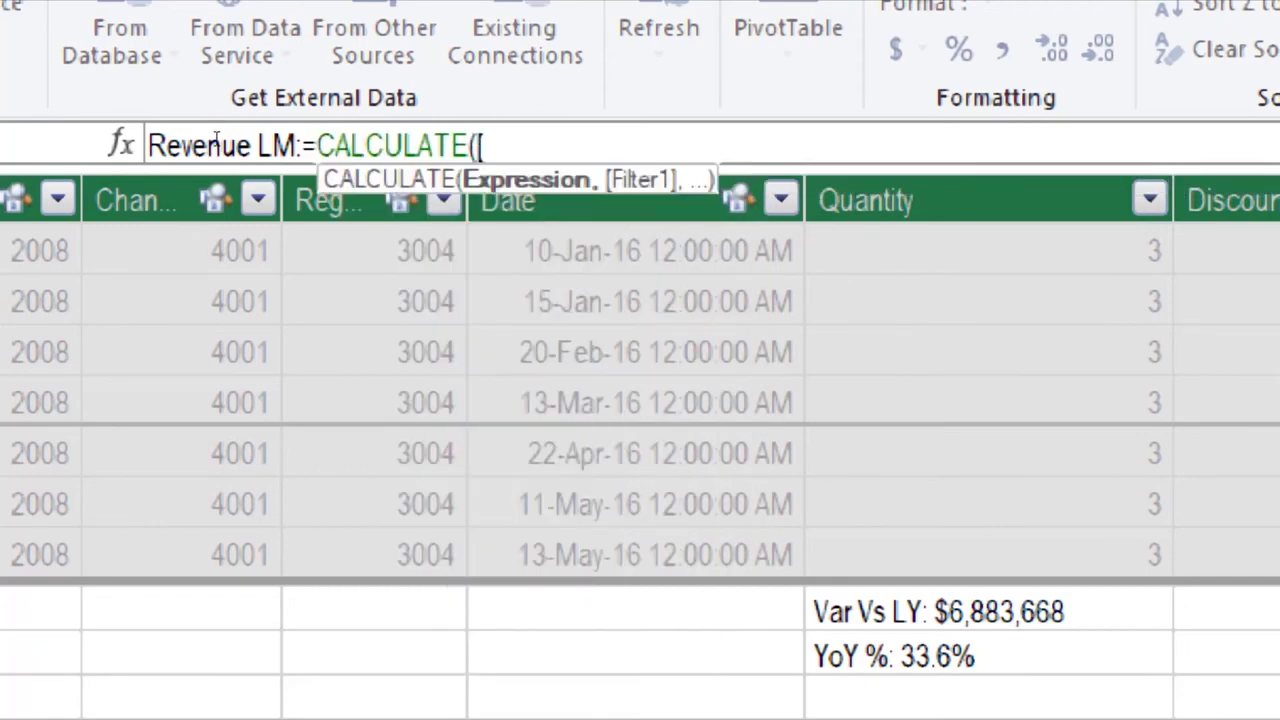
{"action": "key", "text": "BackSpace"}
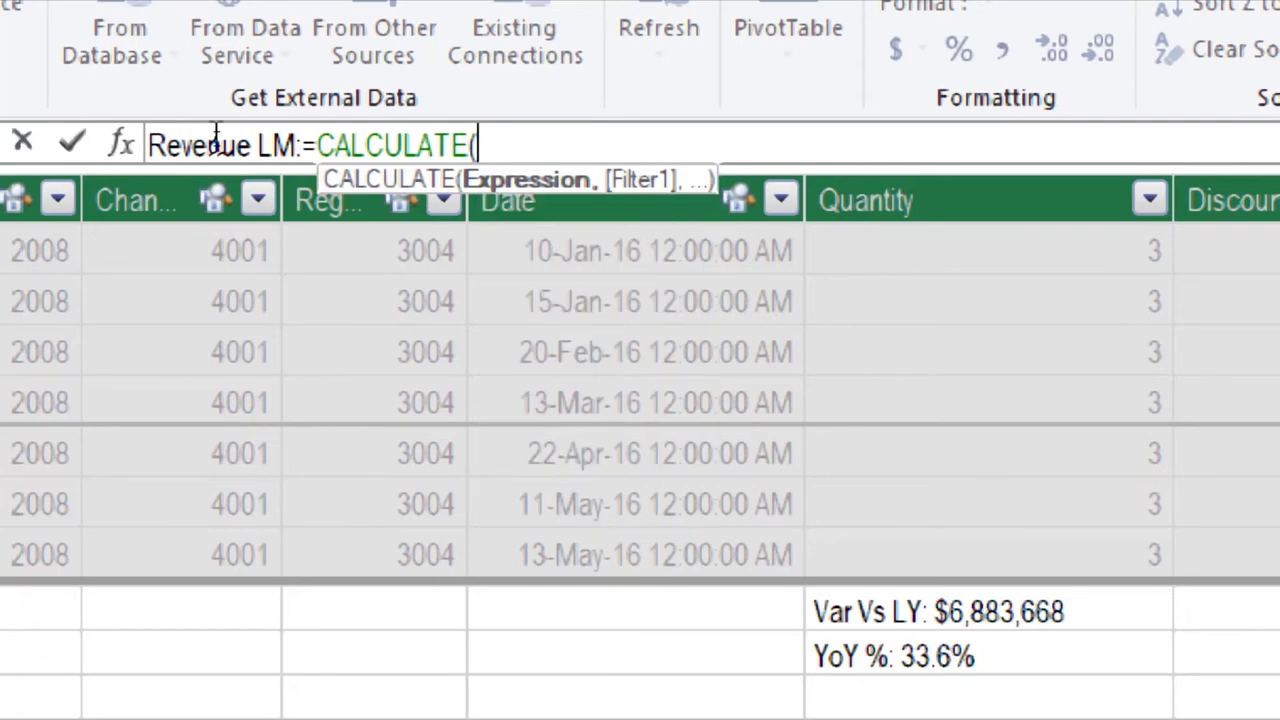
{"action": "type", "text": "["}
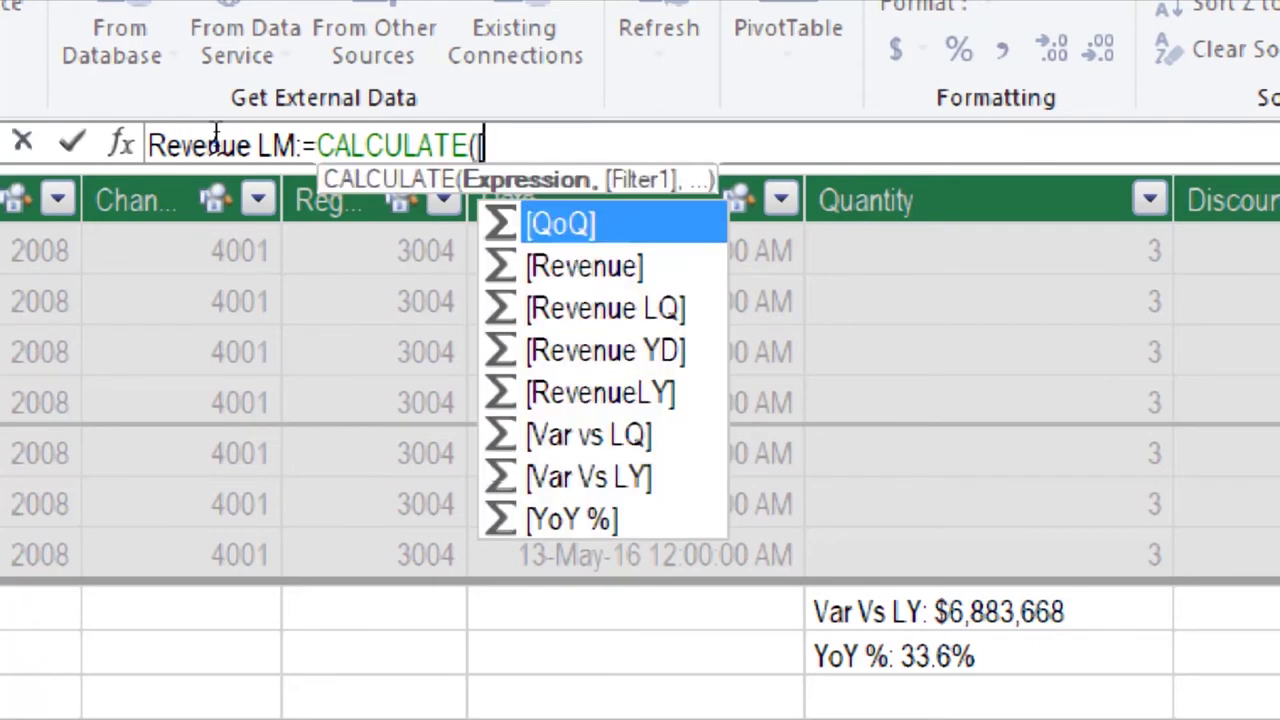
{"action": "key", "text": "Down"}
{"action": "key", "text": "Tab"}
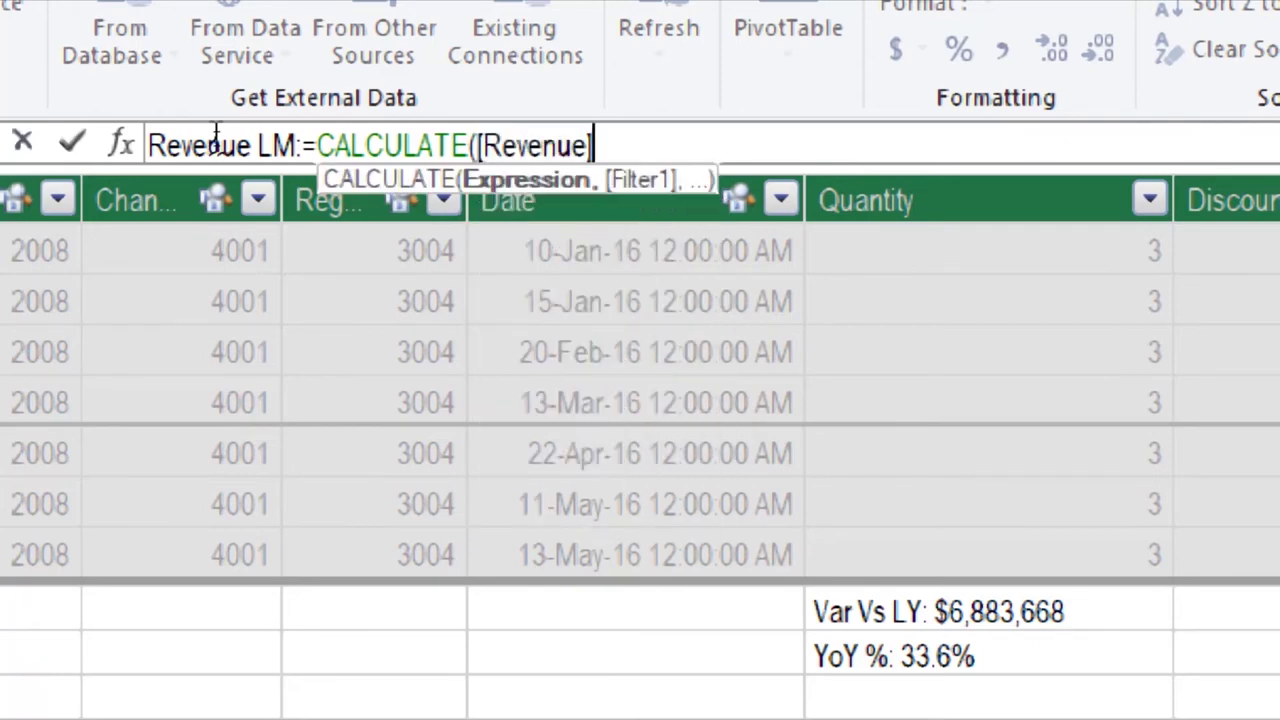
- Complete the filter with DATEADD('Calendar'[Date],-1,MONTH) and commit the Revenue LM formula
{"action": "type", "text": ","}
{"action": "type", "text": "D"}
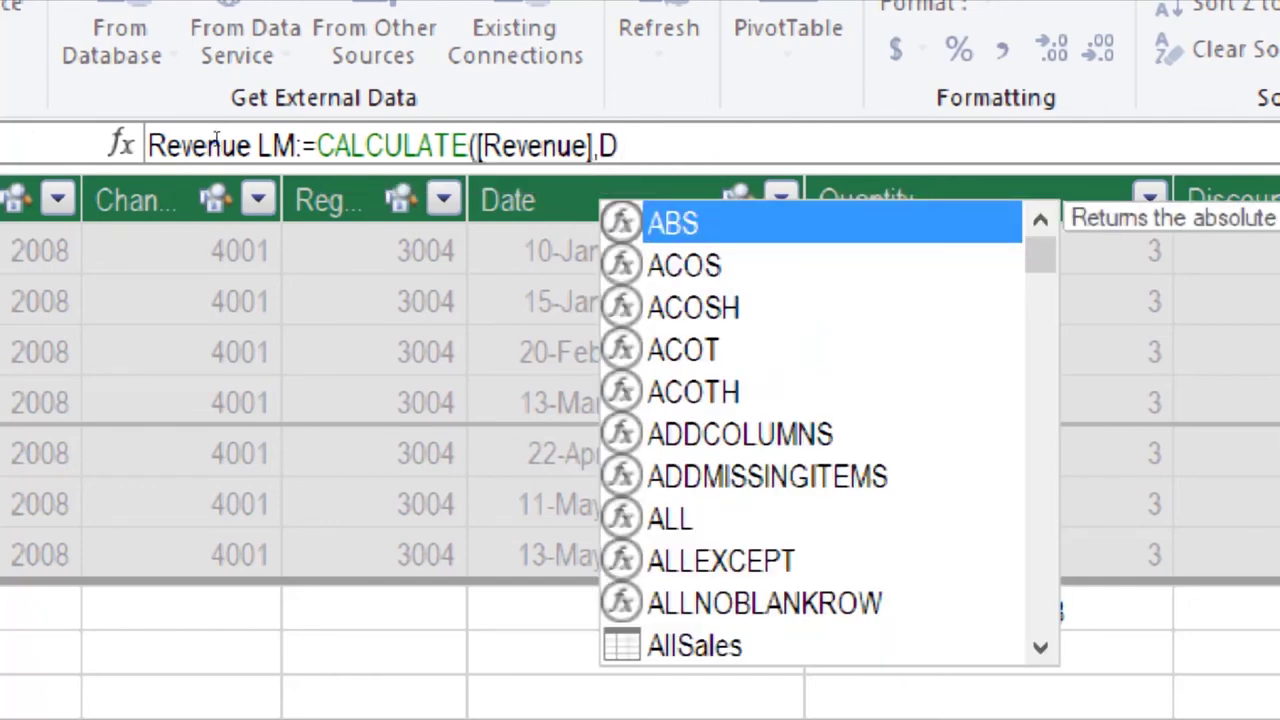
{"action": "type", "text": "ateadd"}
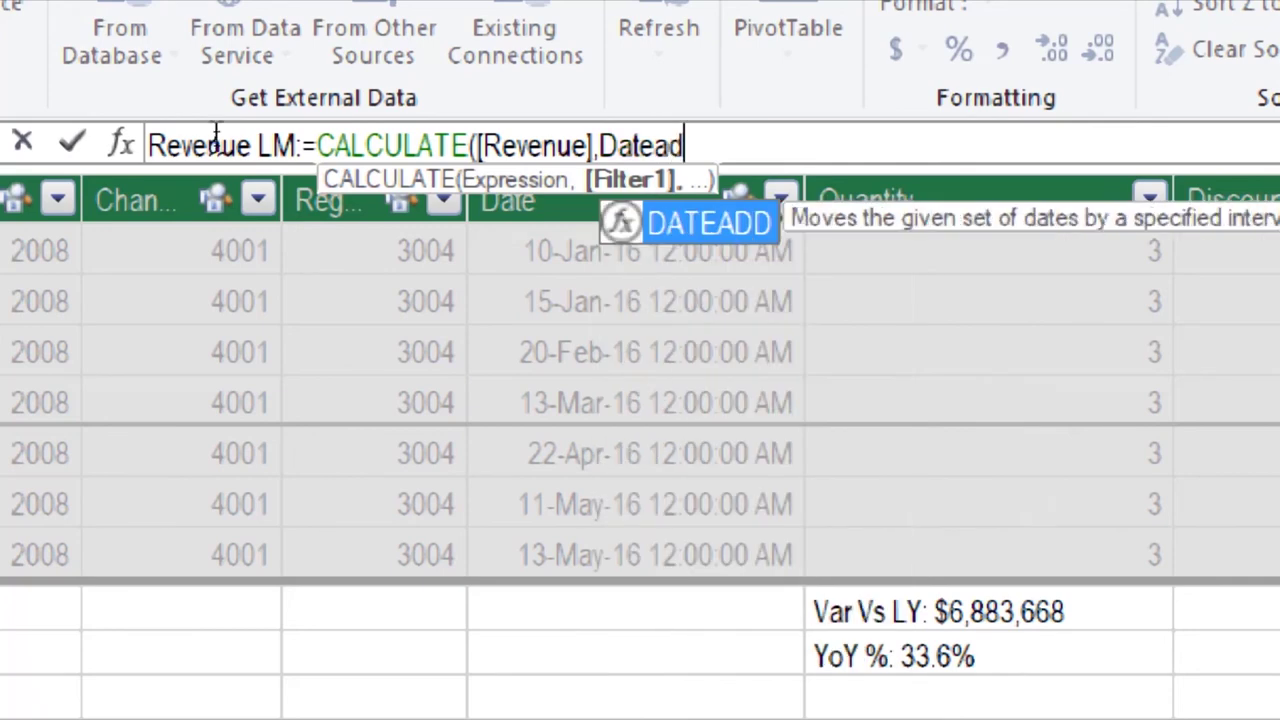
{"action": "key", "text": "Tab"}
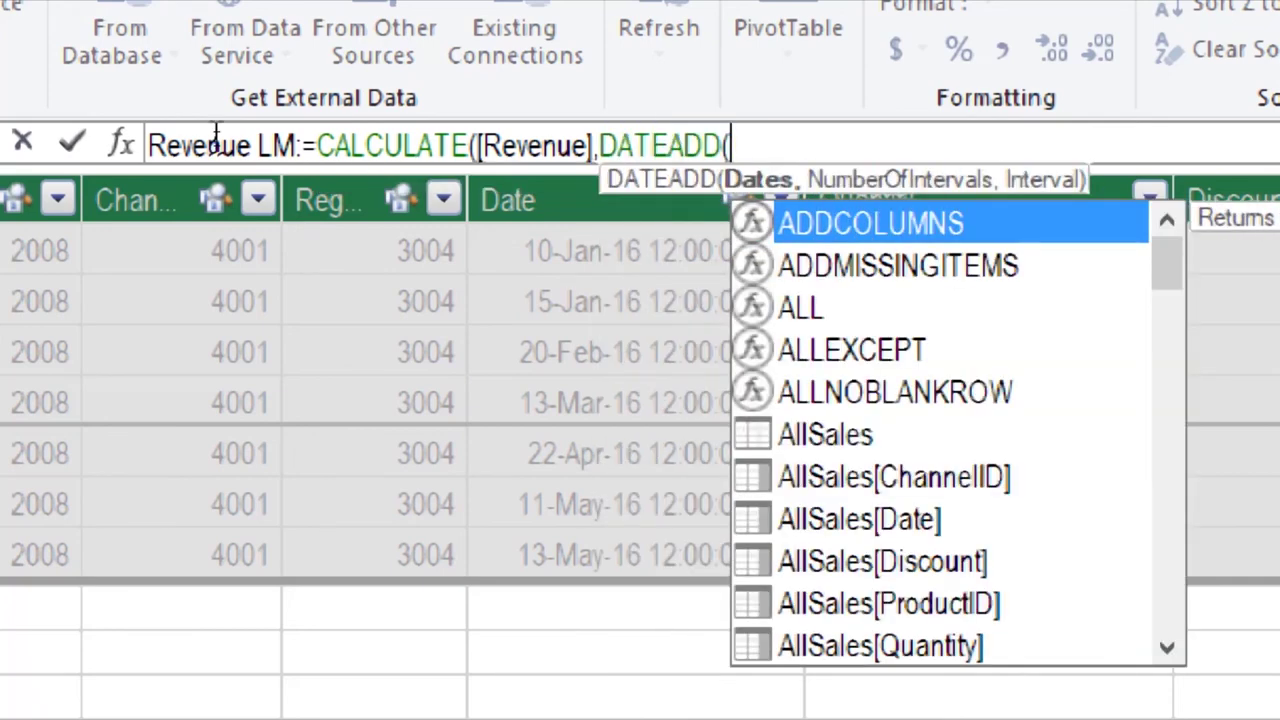
{"action": "type", "text": "Cale"}
{"action": "key", "text": "Down"}
{"action": "key", "text": "Down"}
{"action": "key", "text": "Tab"}
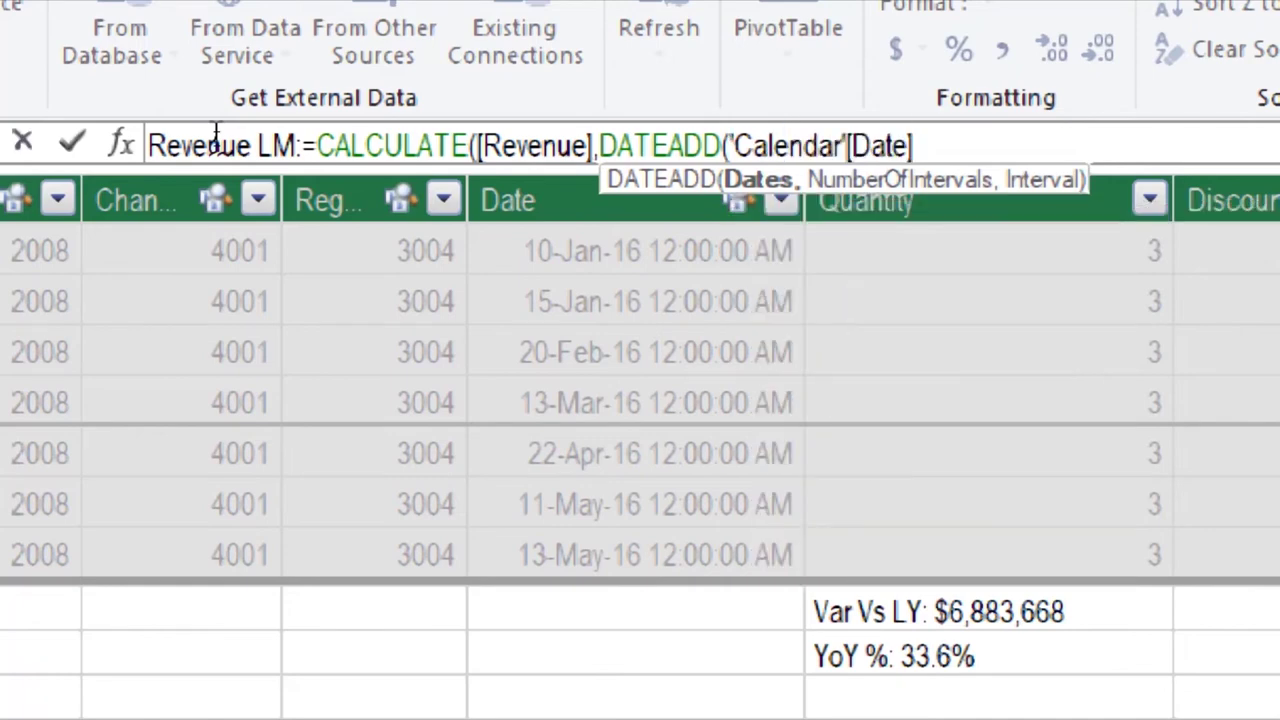
{"action": "type", "text": ",-"}
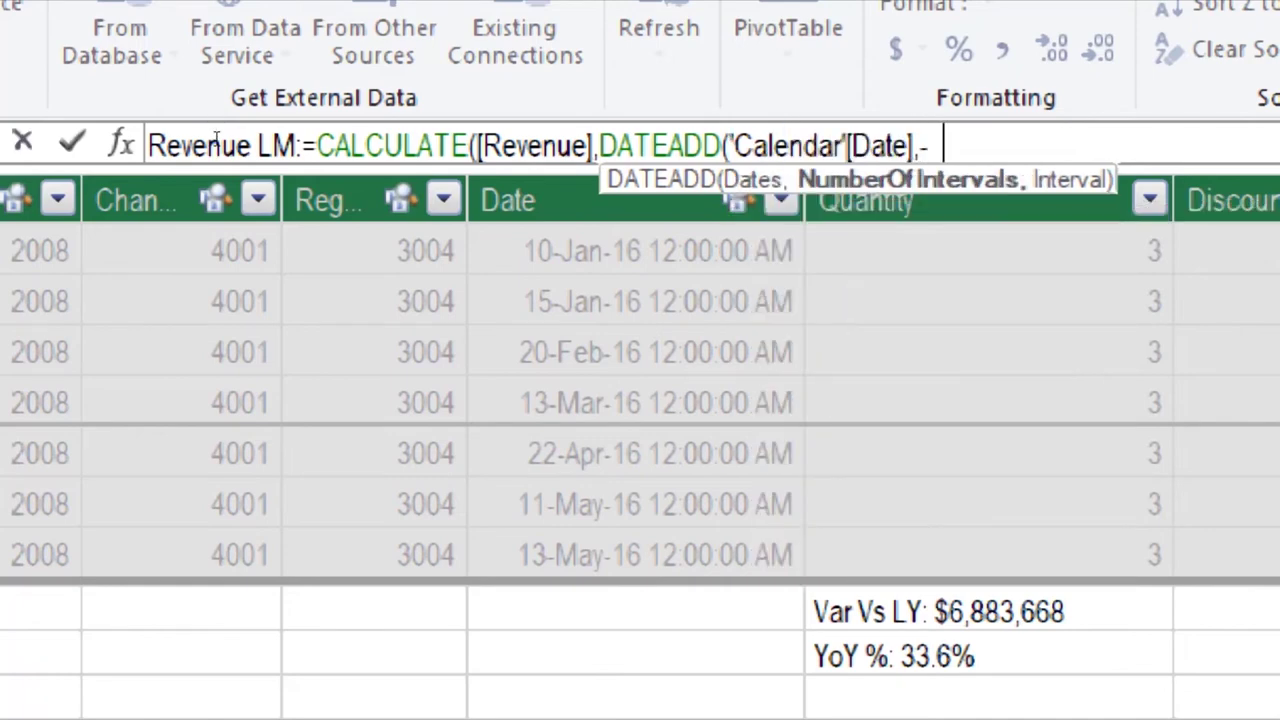
{"action": "type", "text": "1,"}
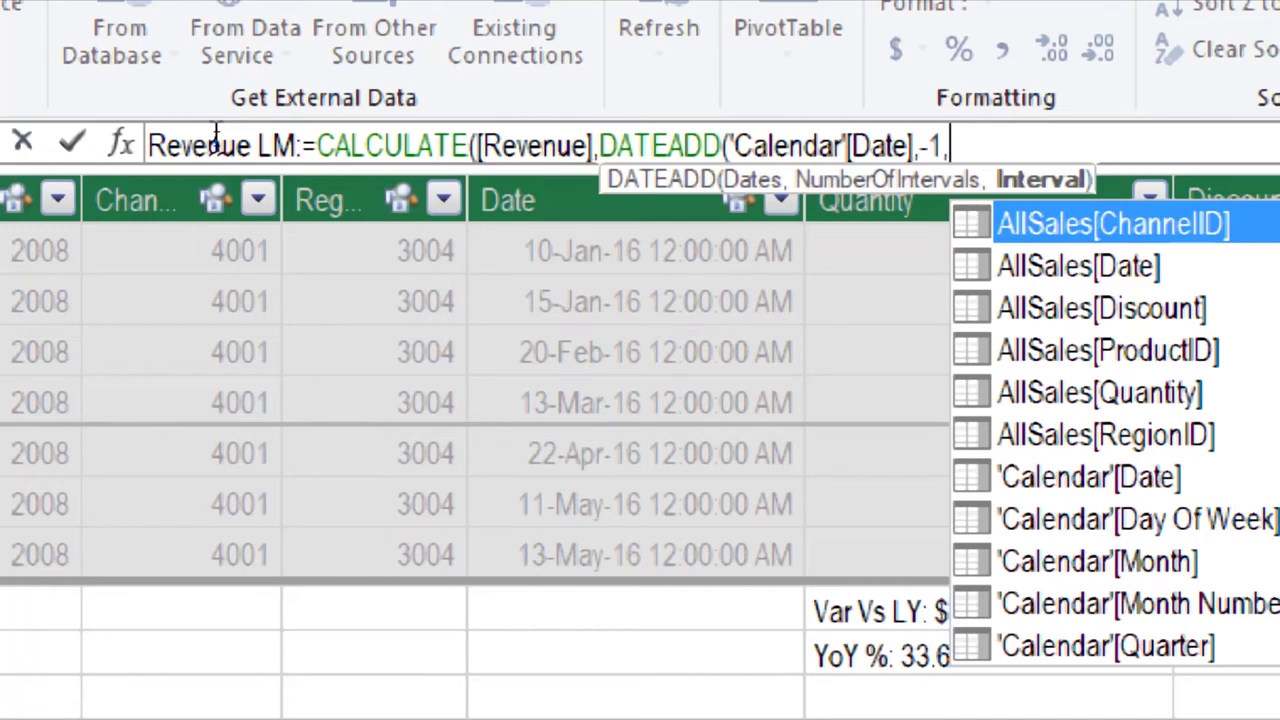
{"action": "type", "text": "Month"}
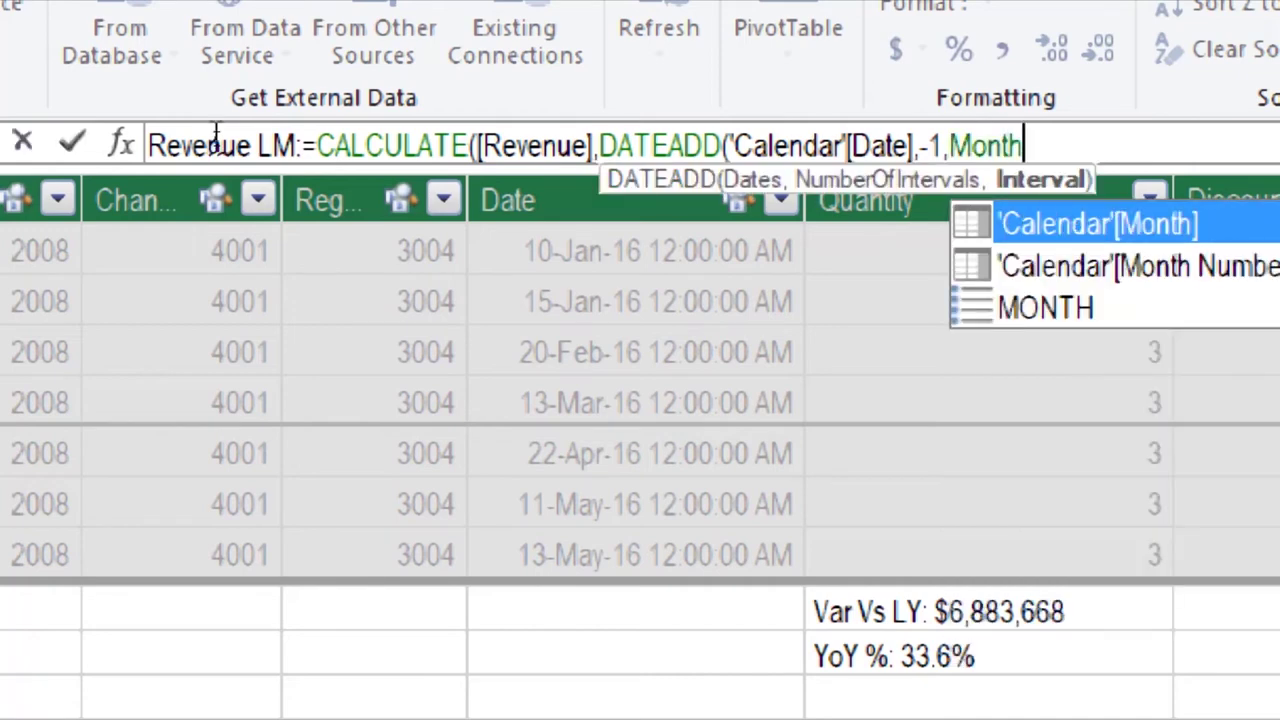
{"action": "key", "text": "Down"}
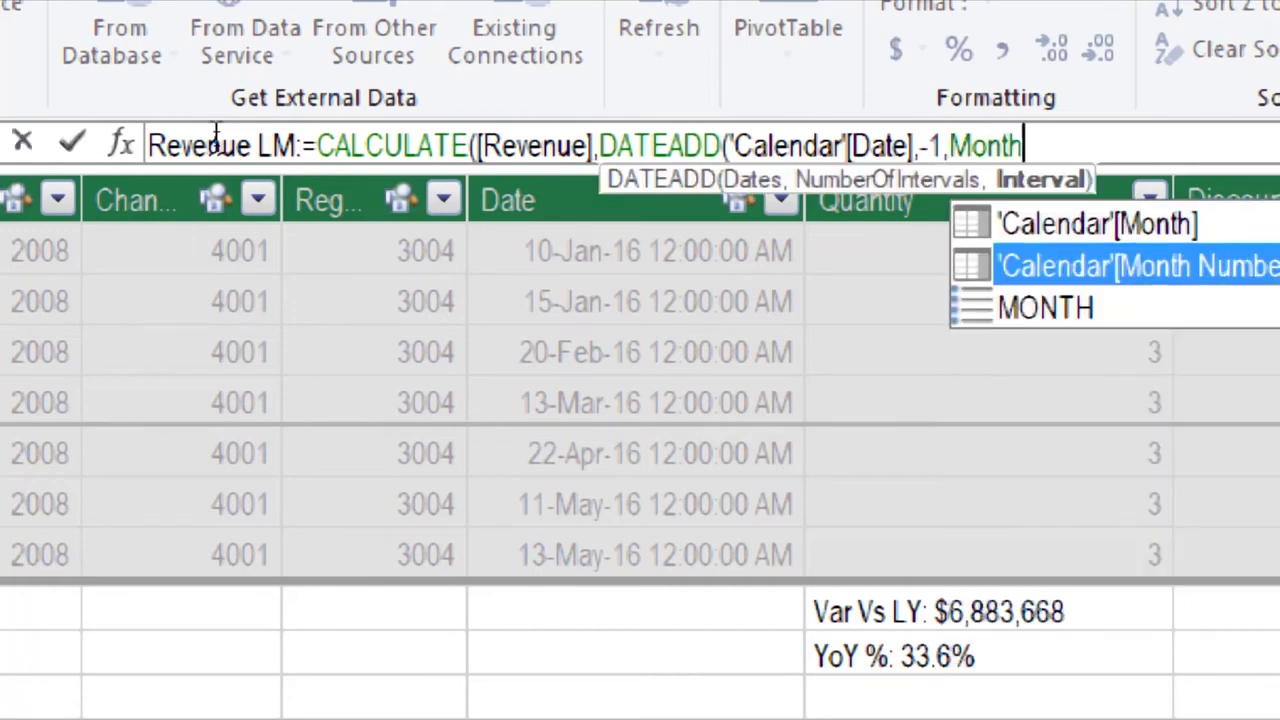
{"action": "key", "text": "Down"}
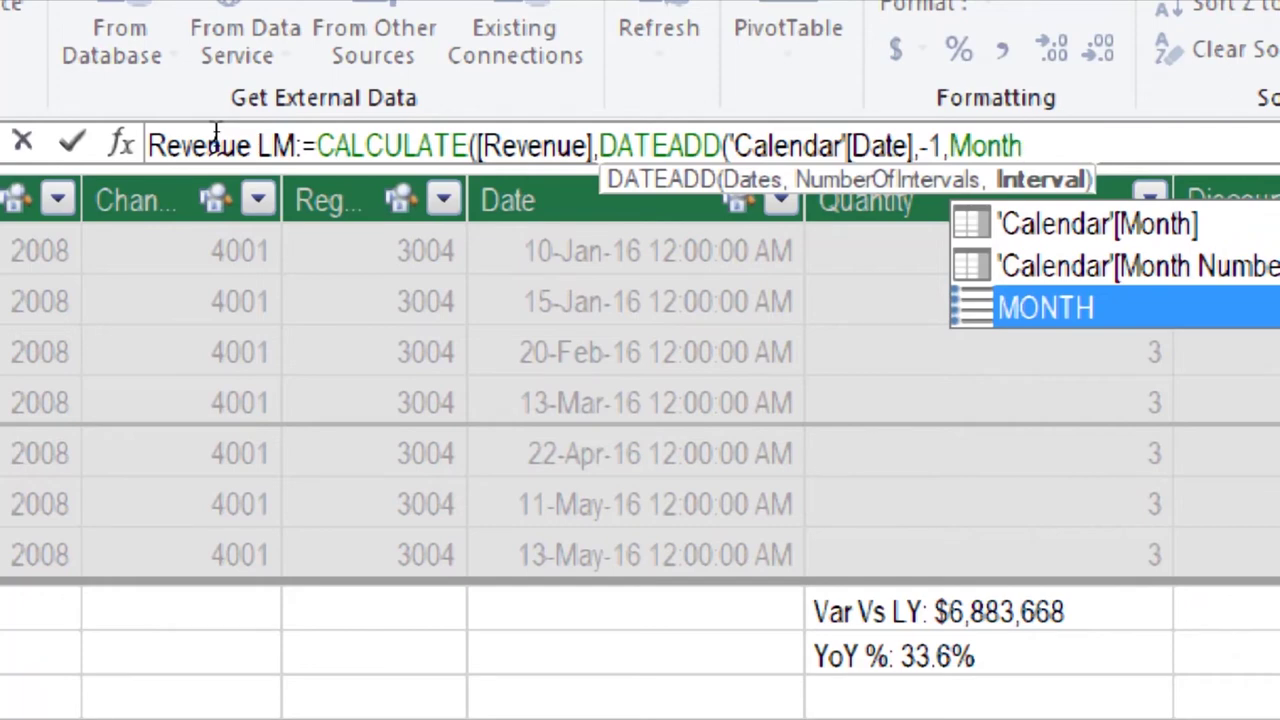
{"action": "key", "text": "Tab"}
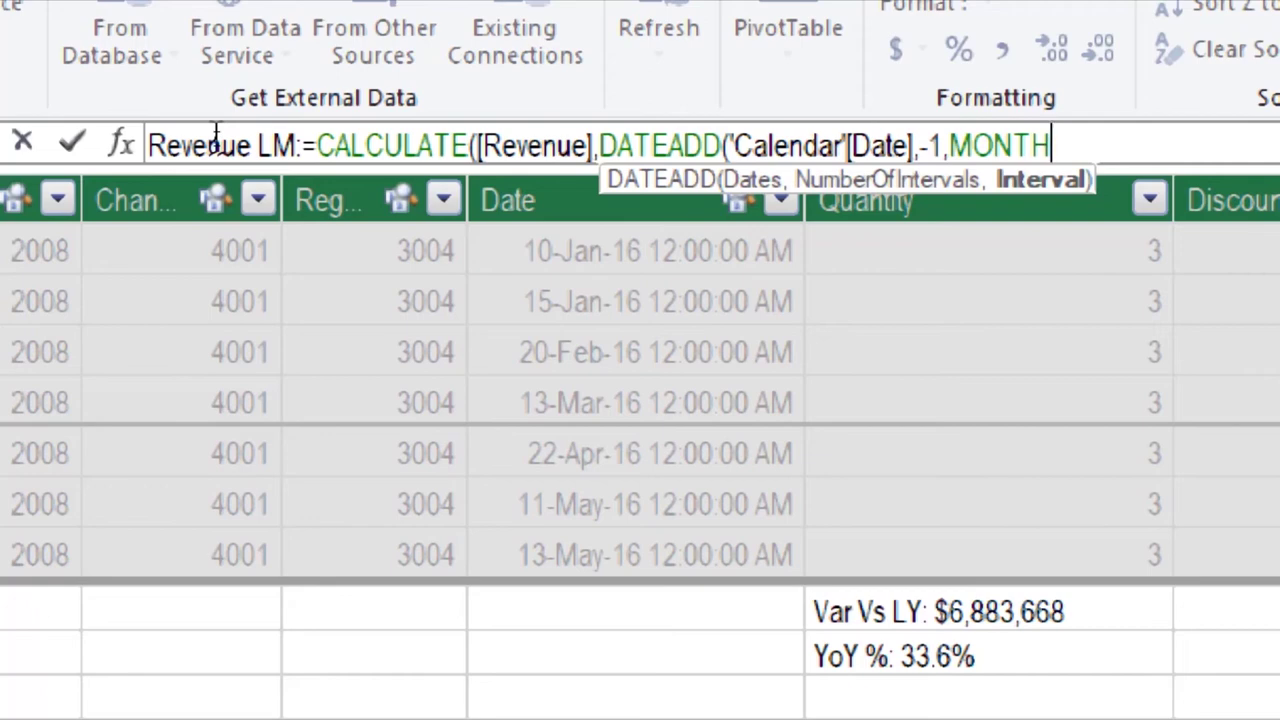
{"action": "type", "text": ")"}
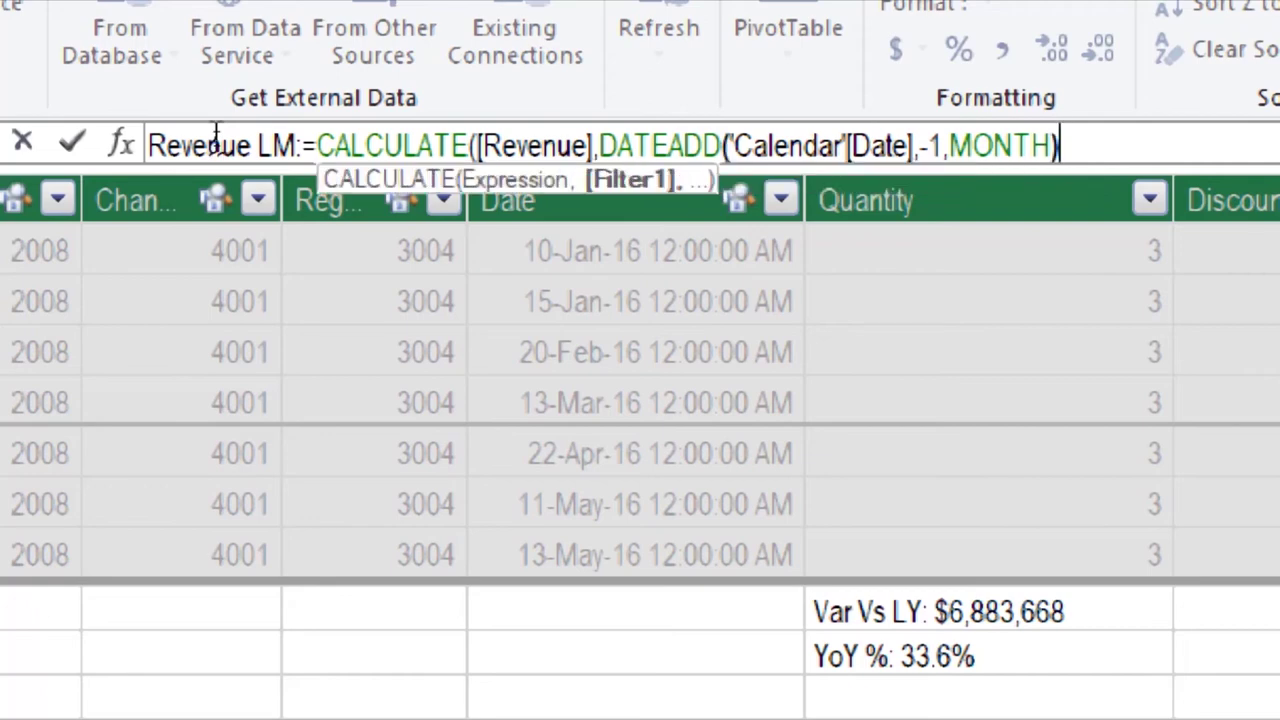
{"action": "type", "text": ")"}
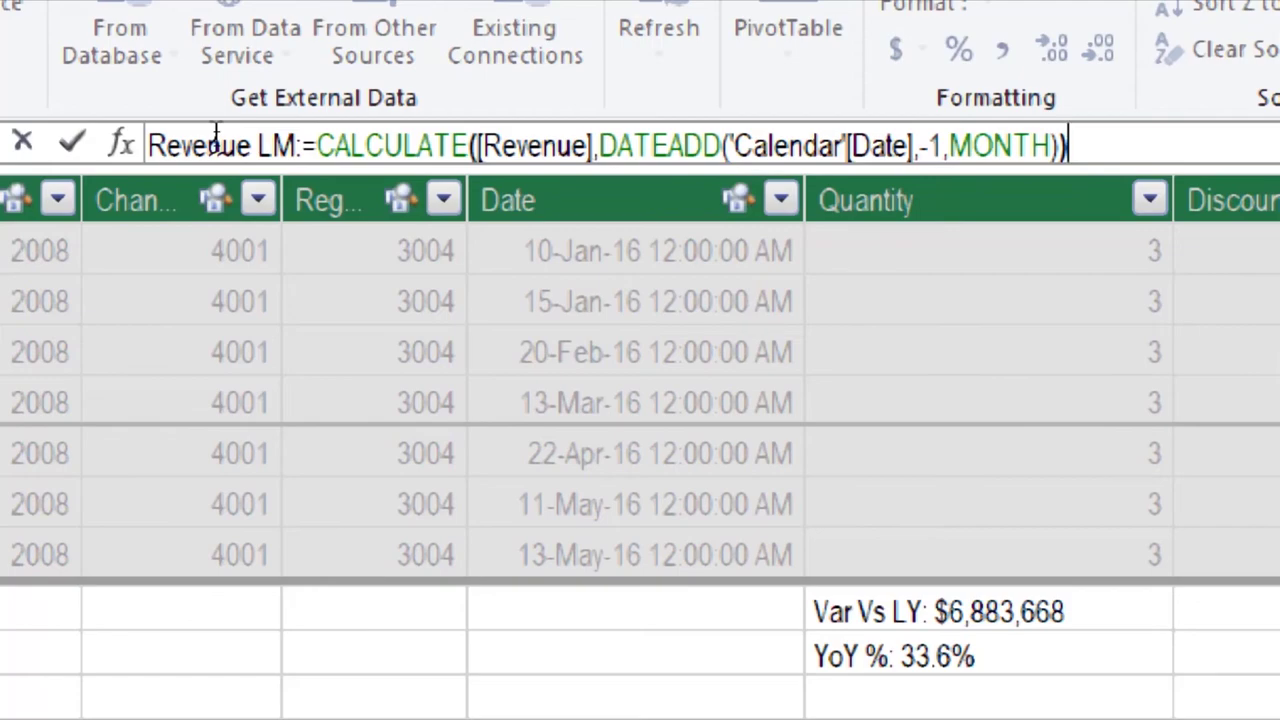
{"action": "key", "text": "Return"}
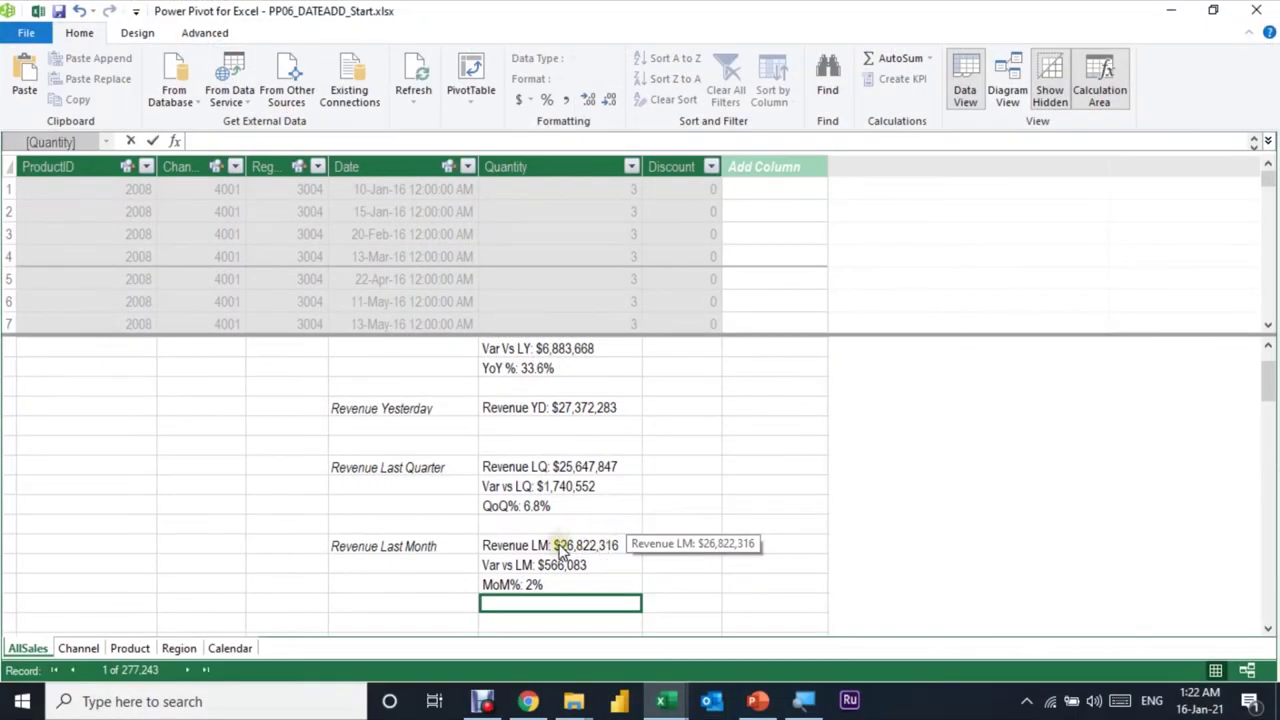
- Inspect the Revenue LM formula and the MoM% measure's =DIVIDE([Var vs LM],[Revenue LM],BLANK())
{"action": "left_click", "coordinate": [560, 549]}
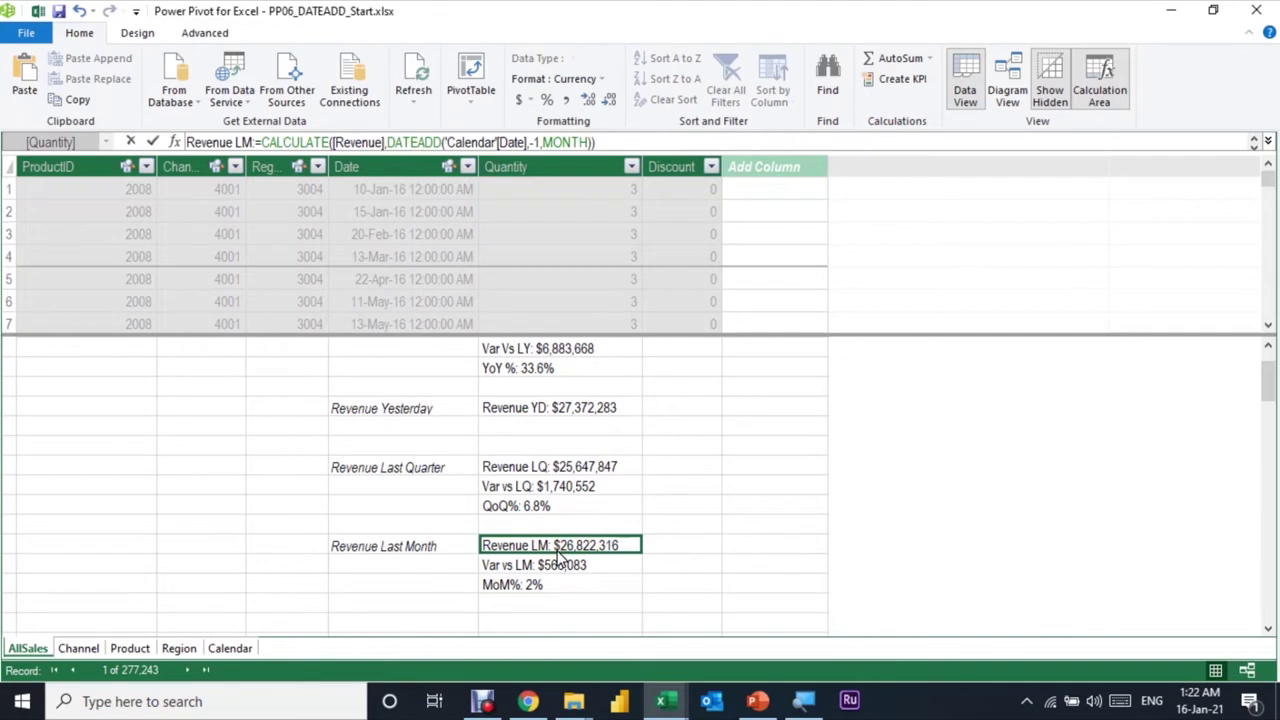
{"action": "key", "text": "Left"}
{"action": "key", "text": "Left"}
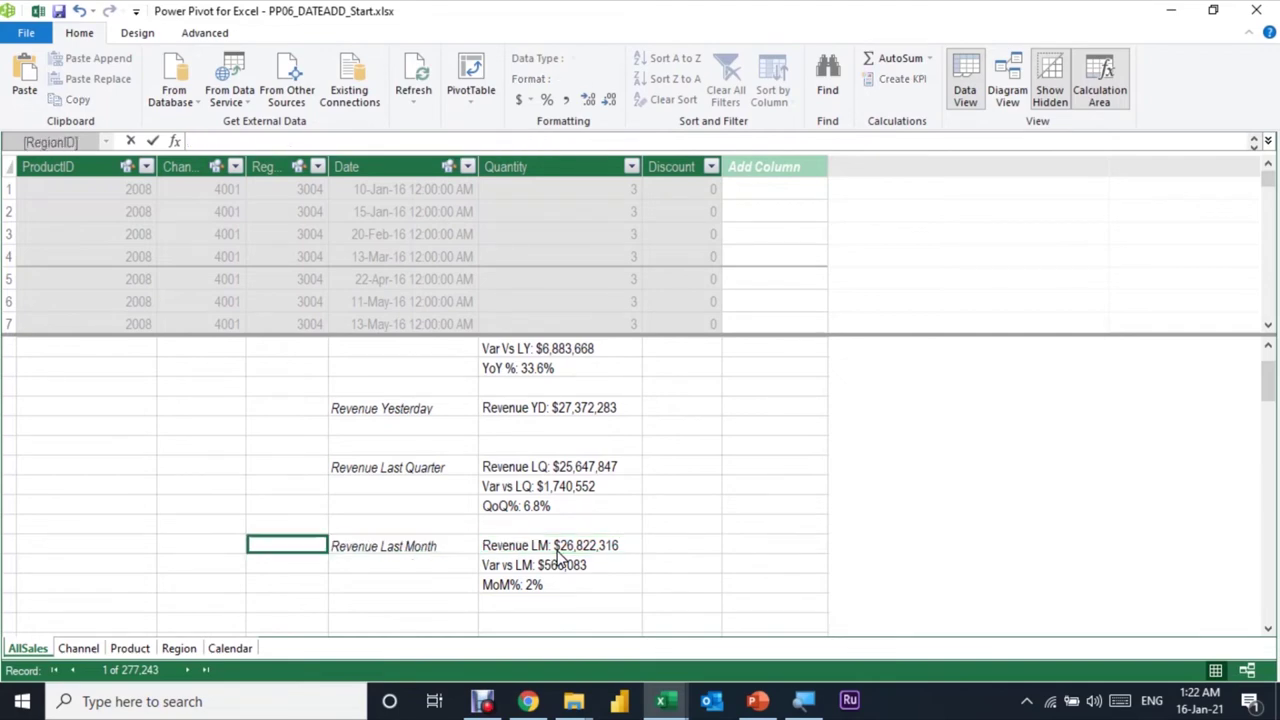
{"action": "key", "text": "Right"}
{"action": "key", "text": "Right"}
{"action": "key", "text": "Down"}
{"action": "key", "text": "Down"}
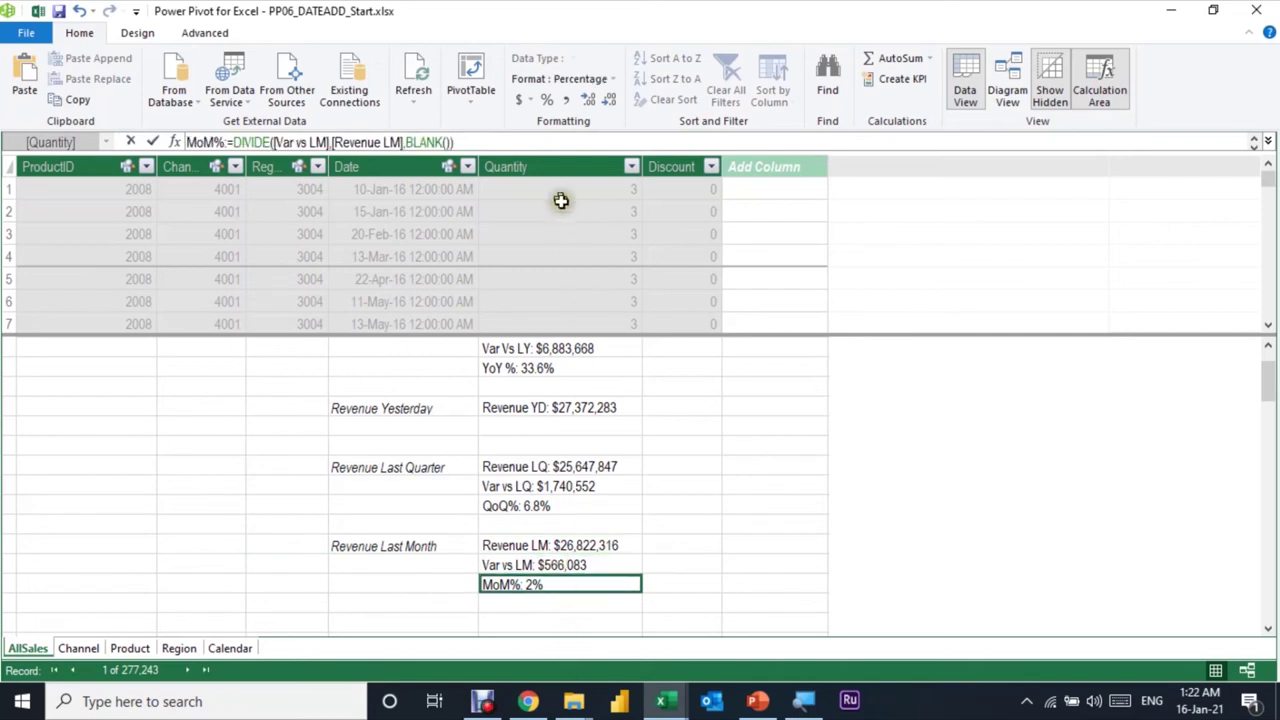
- Insert a data-model PivotTable on the existing MoM sheet starting at cell C5
{"action": "left_click", "coordinate": [471, 80]}
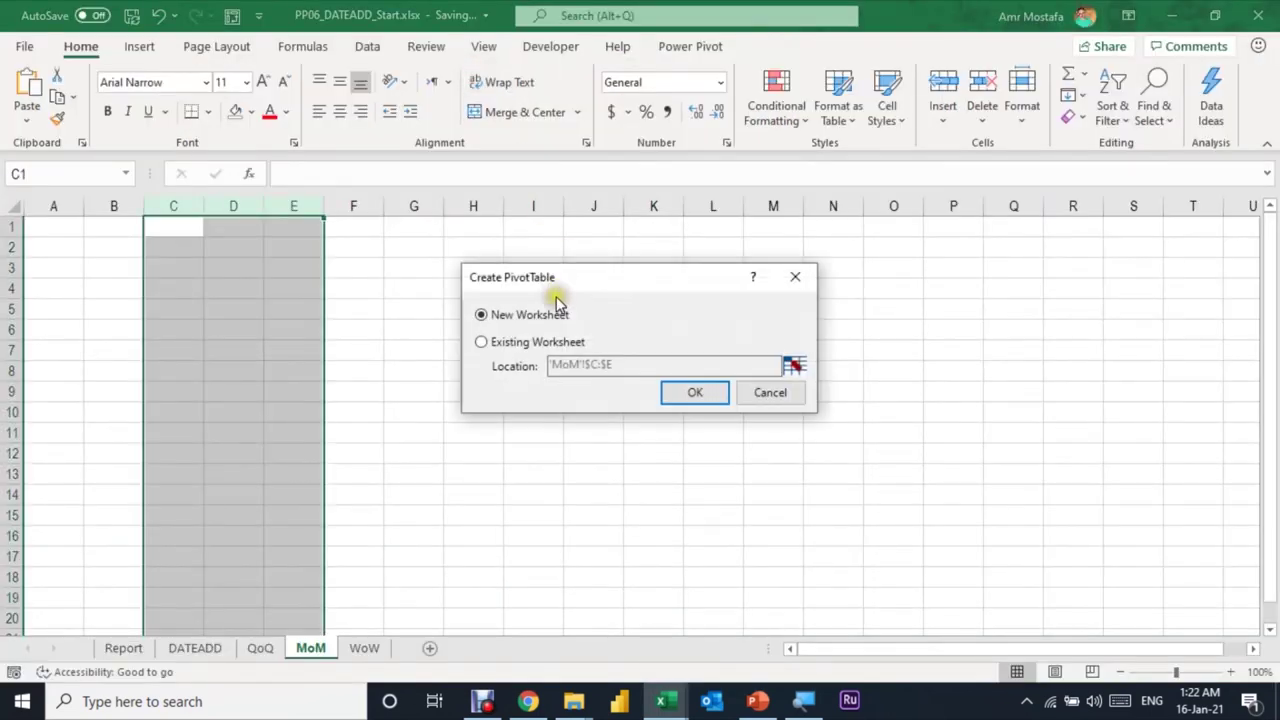
{"action": "left_click", "coordinate": [530, 342]}
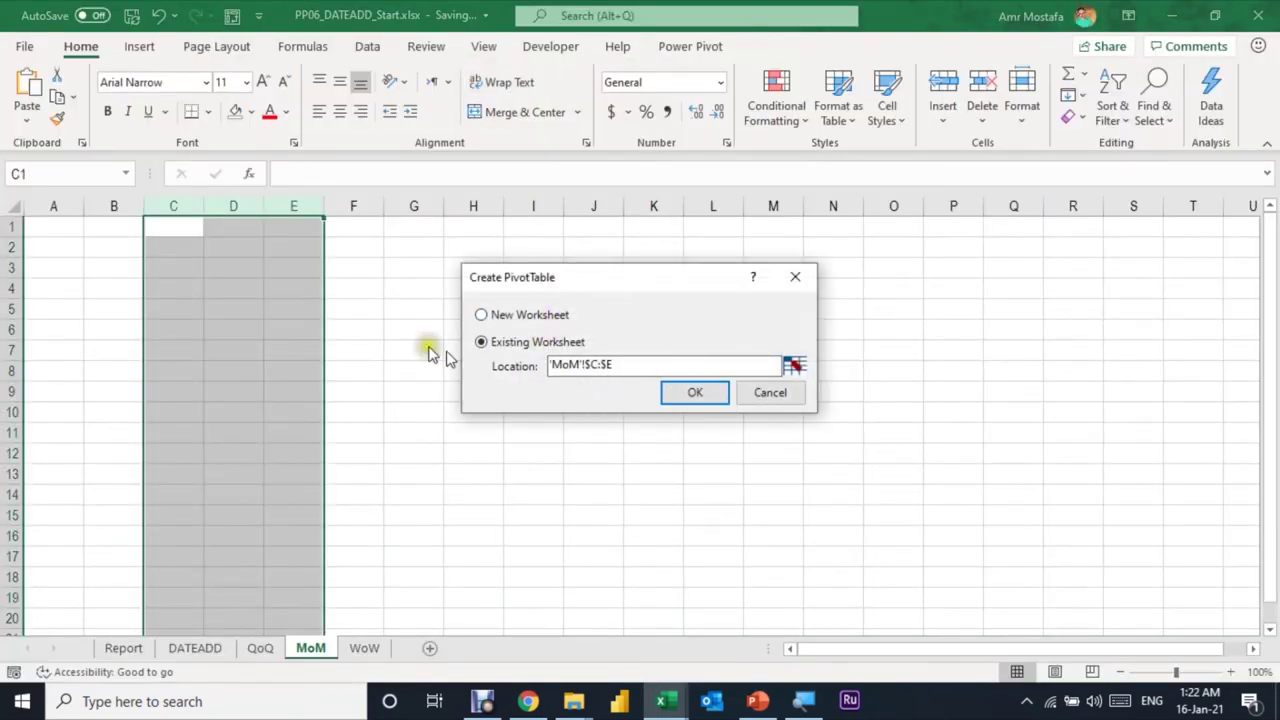
{"action": "left_click", "coordinate": [792, 367]}
{"action": "left_click", "coordinate": [190, 266]}
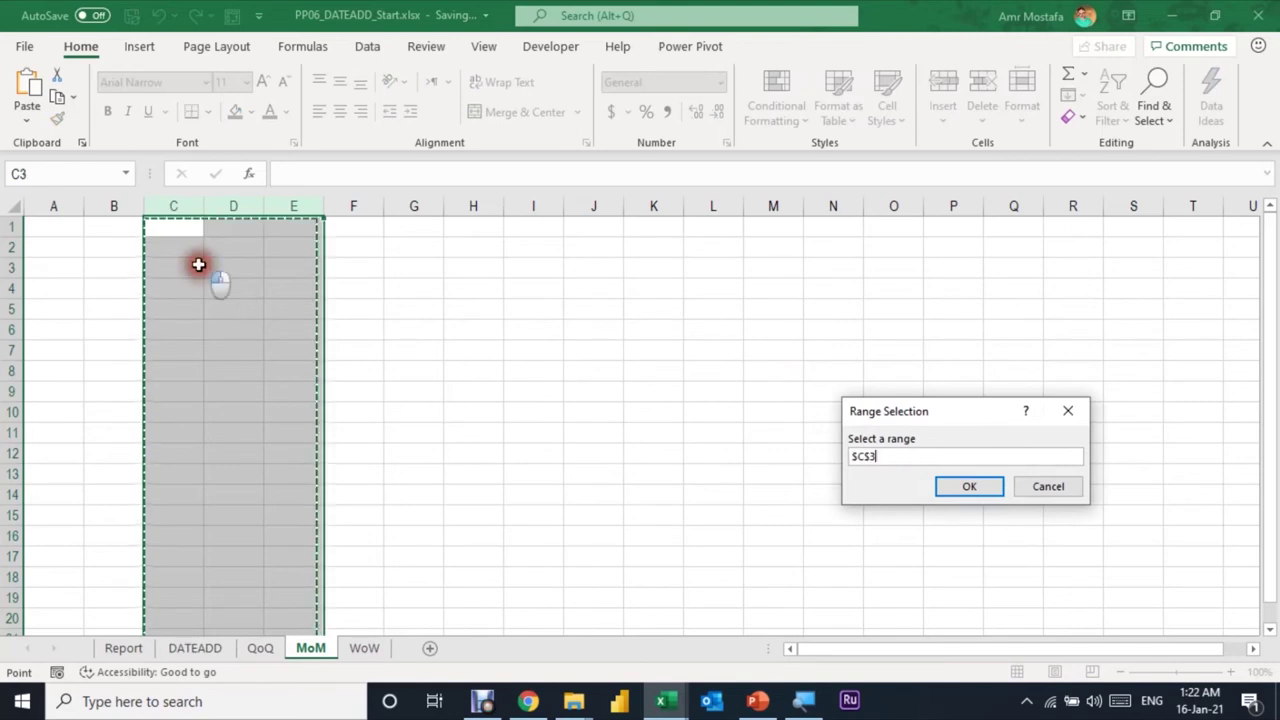
{"action": "left_click", "coordinate": [969, 486]}
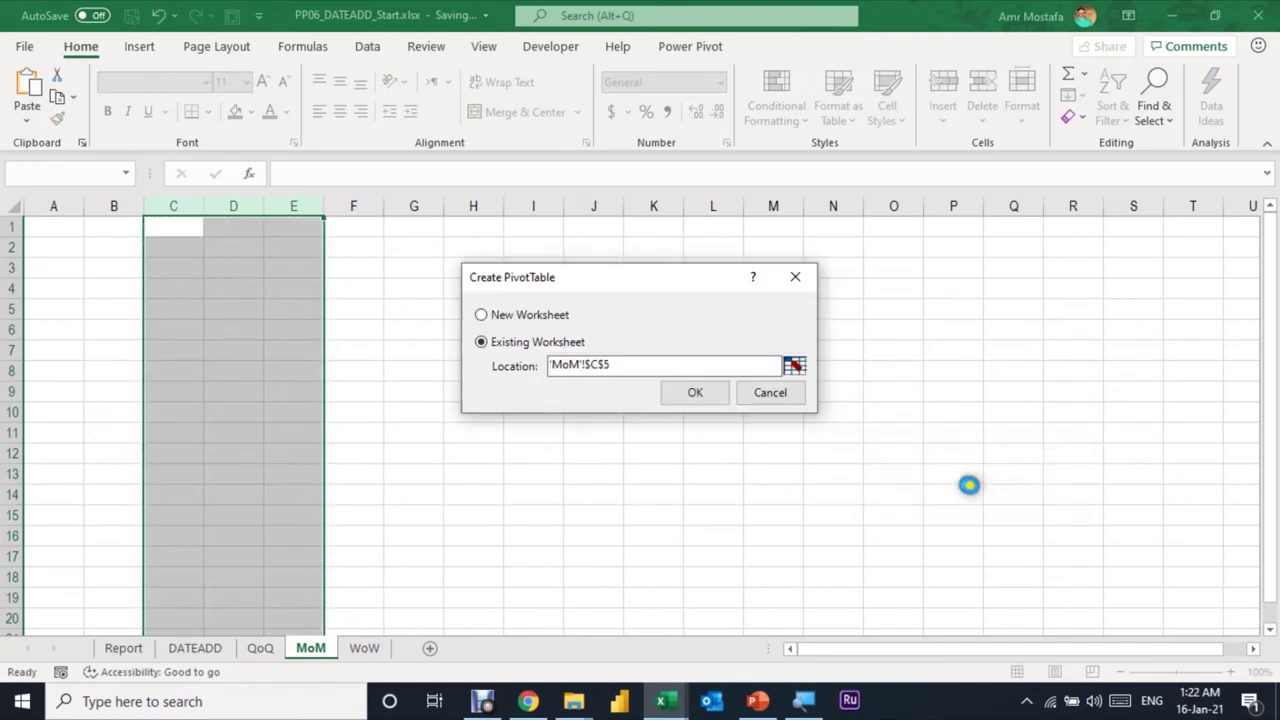
{"action": "left_click", "coordinate": [703, 393]}
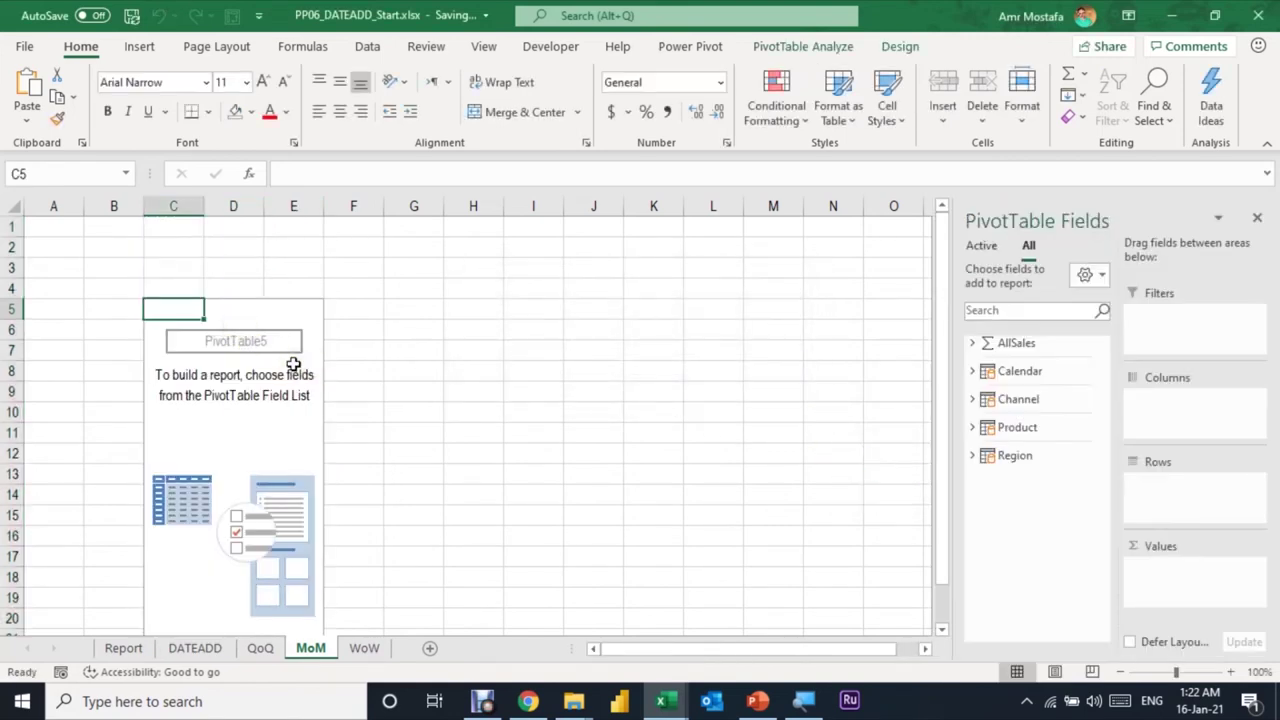
- Rename the PivotTable to MoM in the PivotTable Name box
{"action": "left_click", "coordinate": [775, 47]}
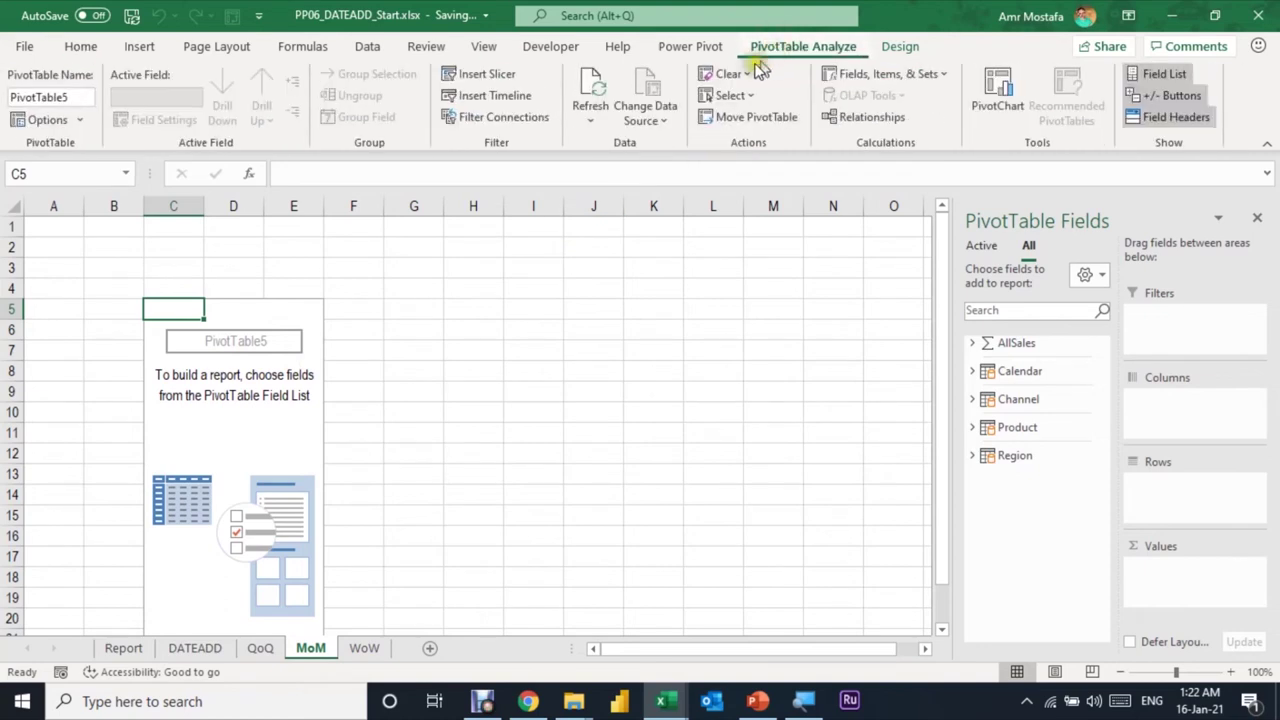
{"action": "left_click", "coordinate": [79, 119]}
{"action": "left_click", "coordinate": [76, 100]}
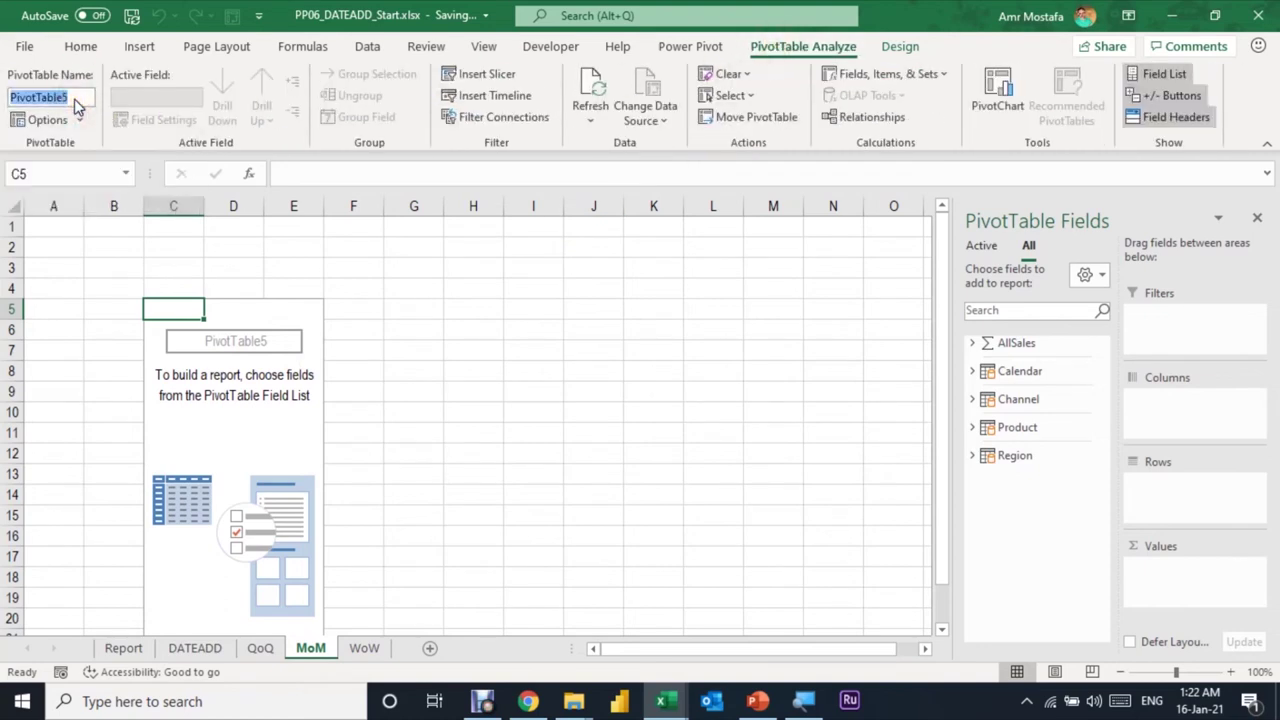
{"action": "type", "text": "MoM"}
{"action": "key", "text": "Return"}
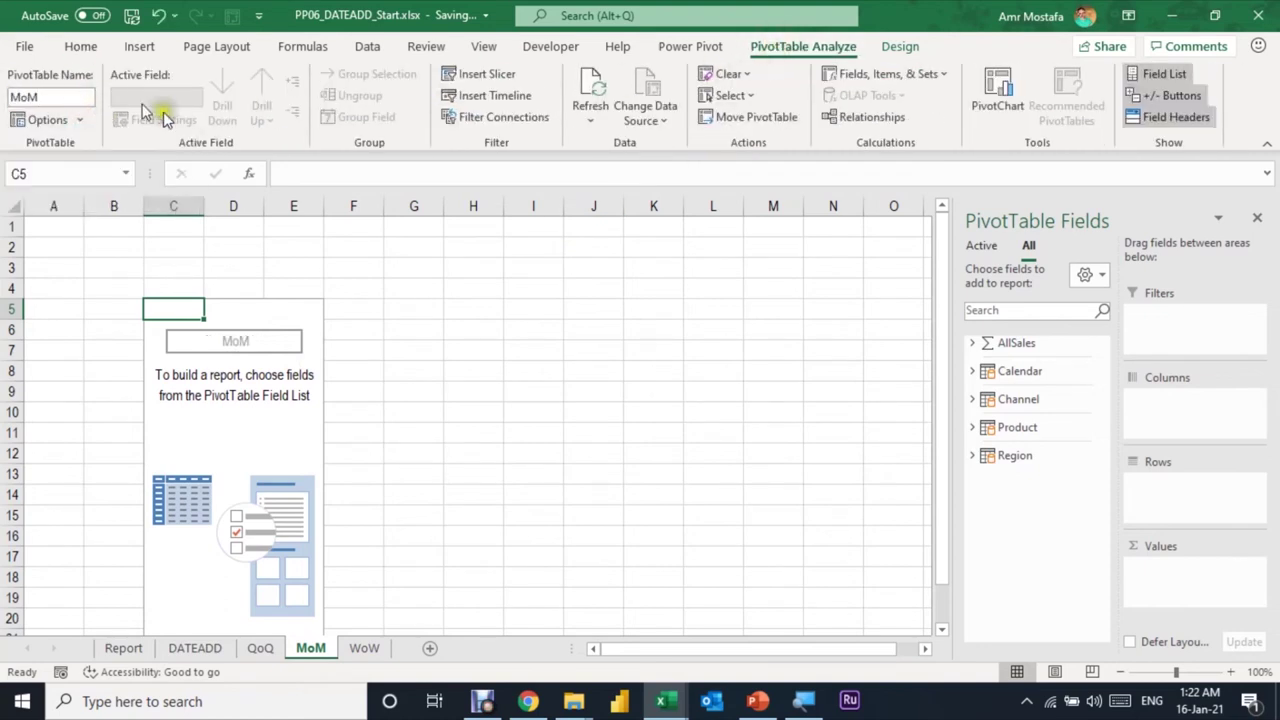
{"action": "left_click", "coordinate": [971, 344]}
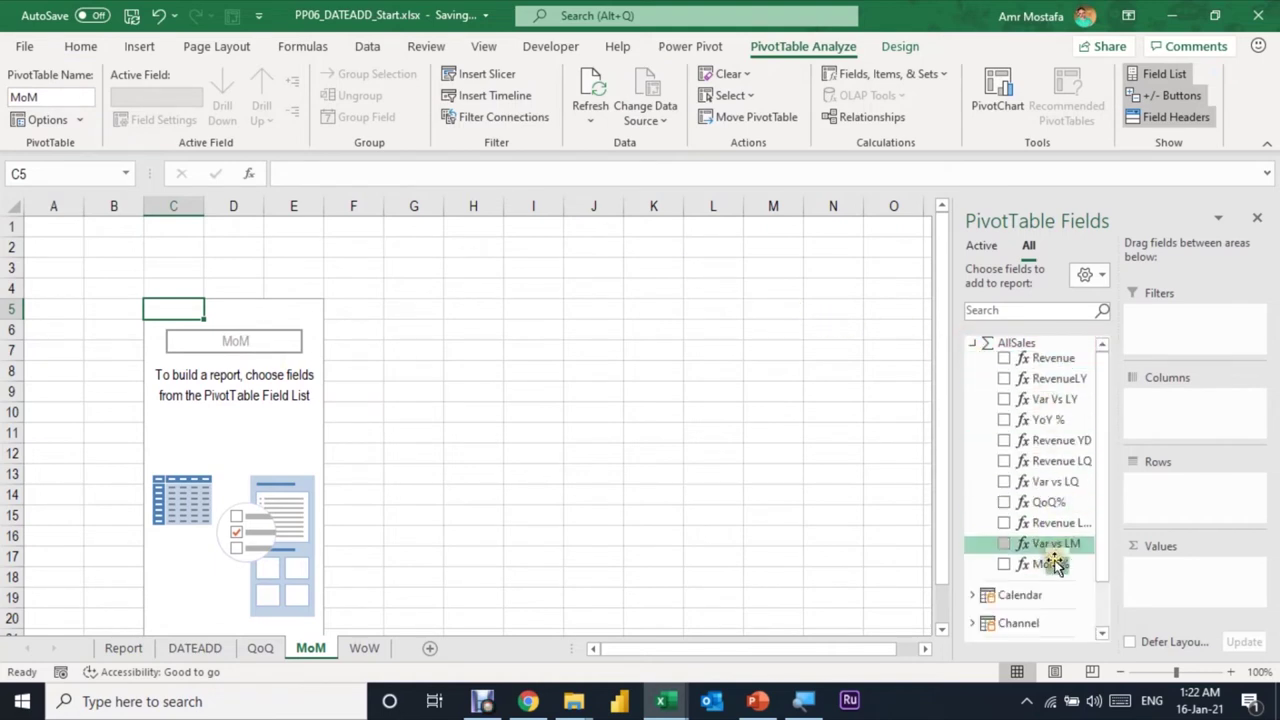
- Add the AllSales measures Revenue, Revenue LM and MoM% to the MoM PivotTable values
{"action": "left_click", "coordinate": [1005, 358]}
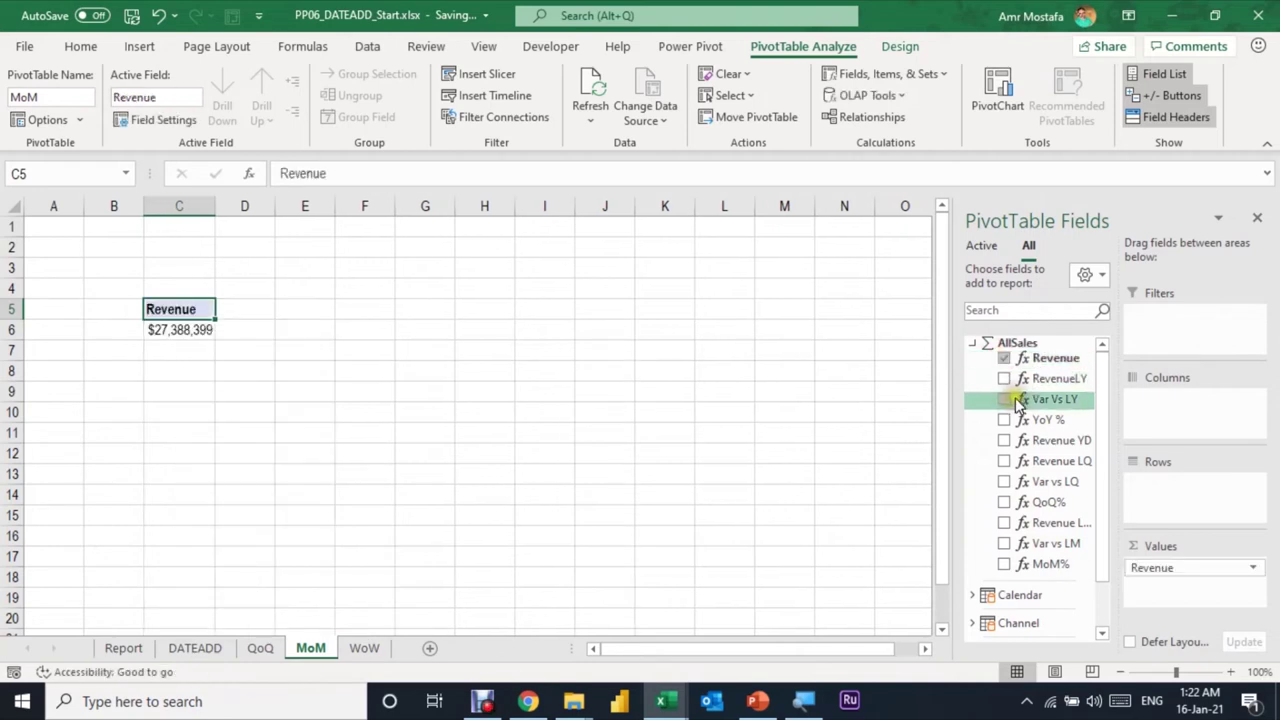
{"action": "left_click", "coordinate": [1003, 523]}
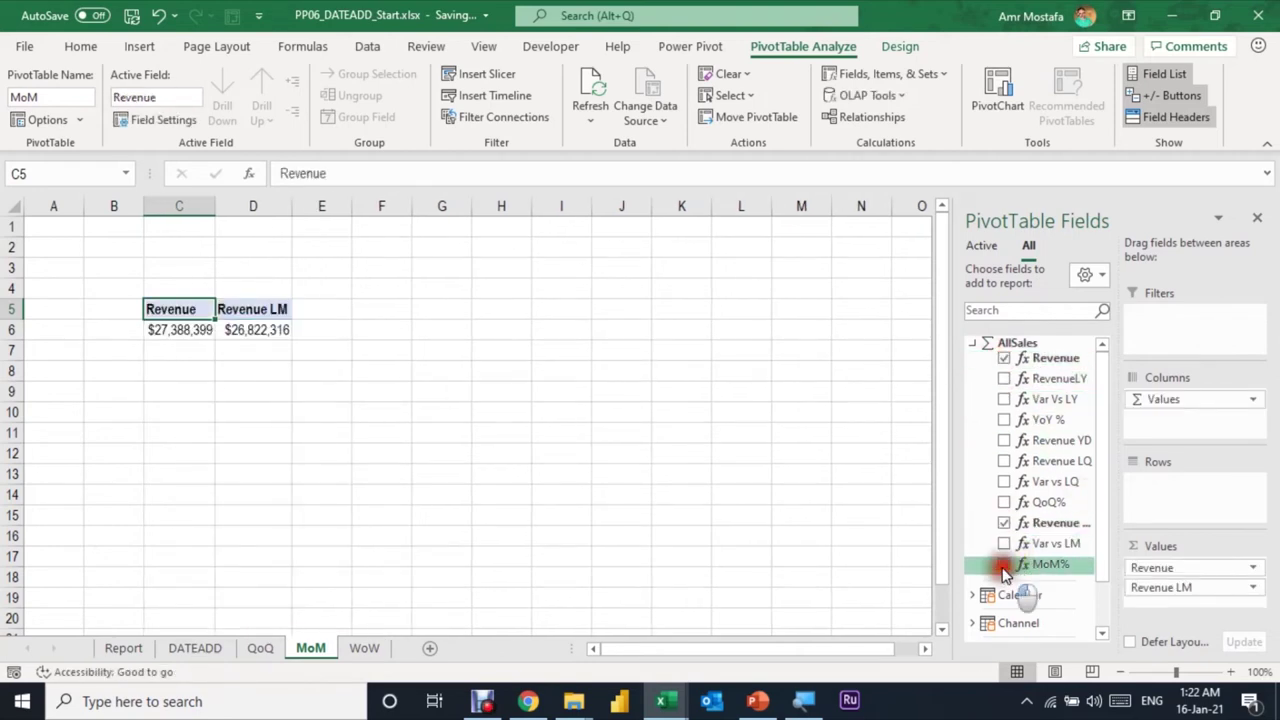
{"action": "left_click", "coordinate": [1004, 565]}
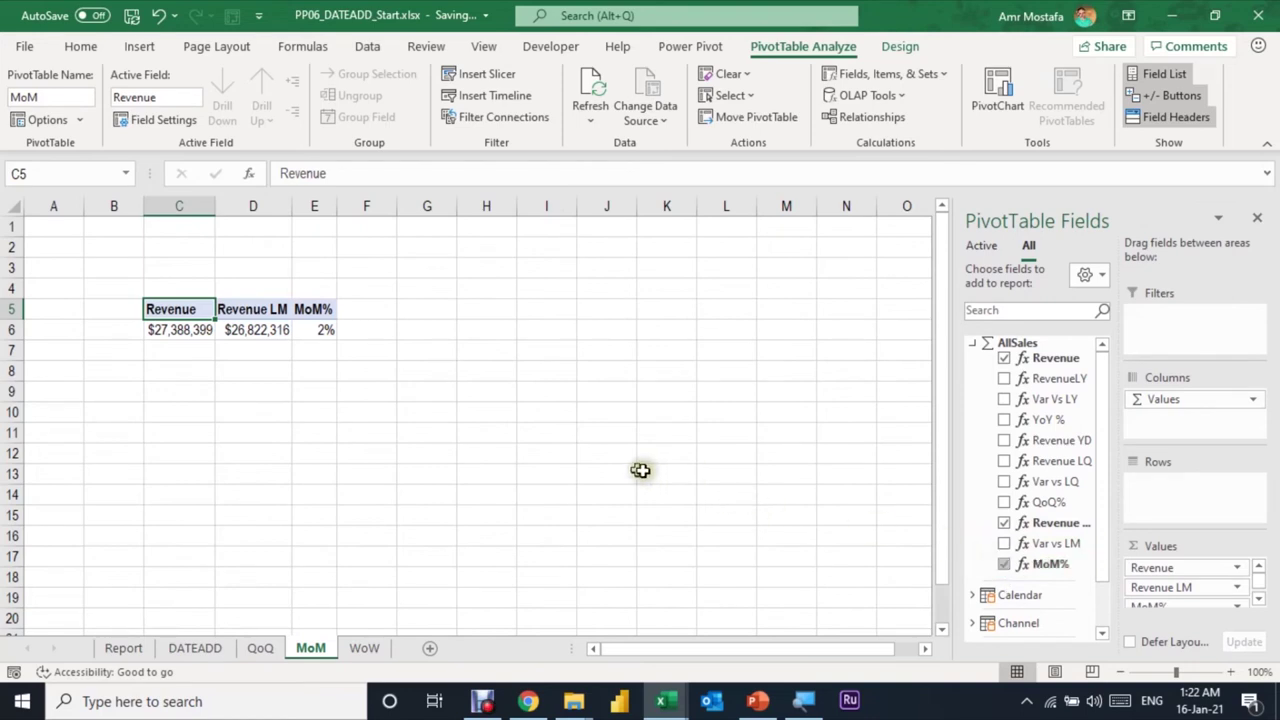
- Put Calendar's Month field into the pivot rows, which raises a DATEADD contiguous-dates error
{"action": "left_click", "coordinate": [973, 343]}
{"action": "left_click", "coordinate": [974, 372]}
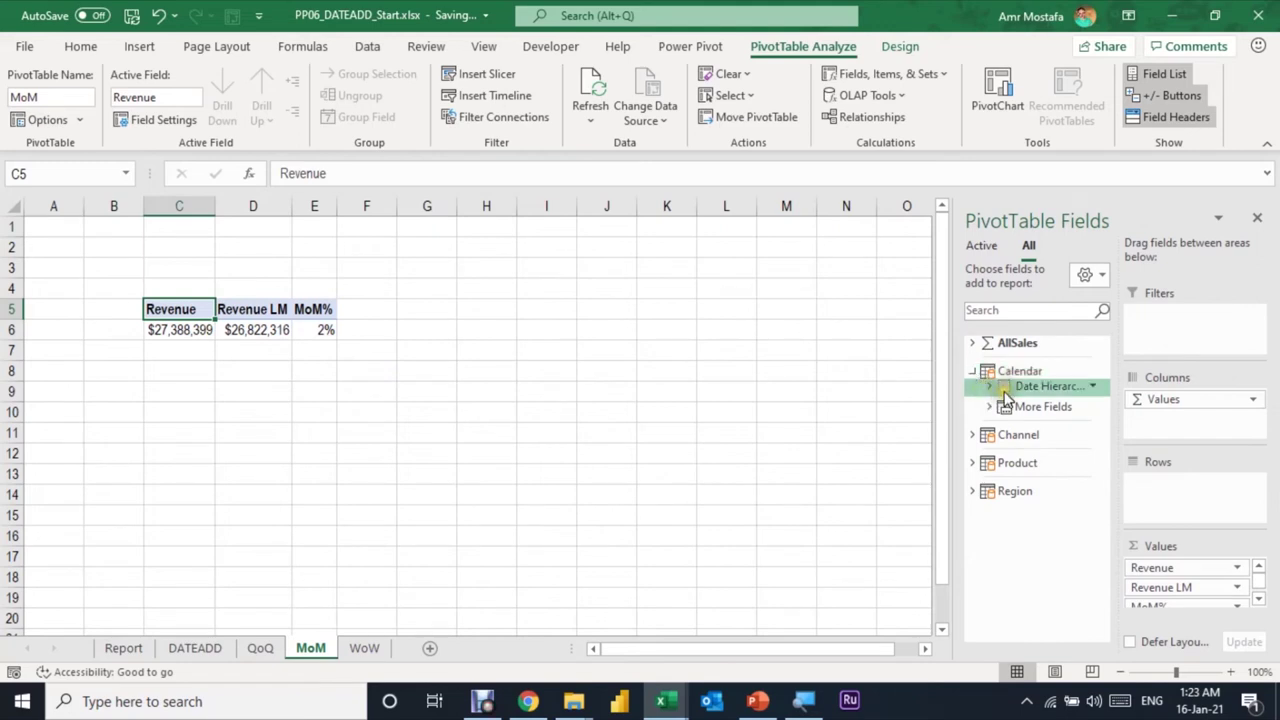
{"action": "left_click", "coordinate": [992, 390]}
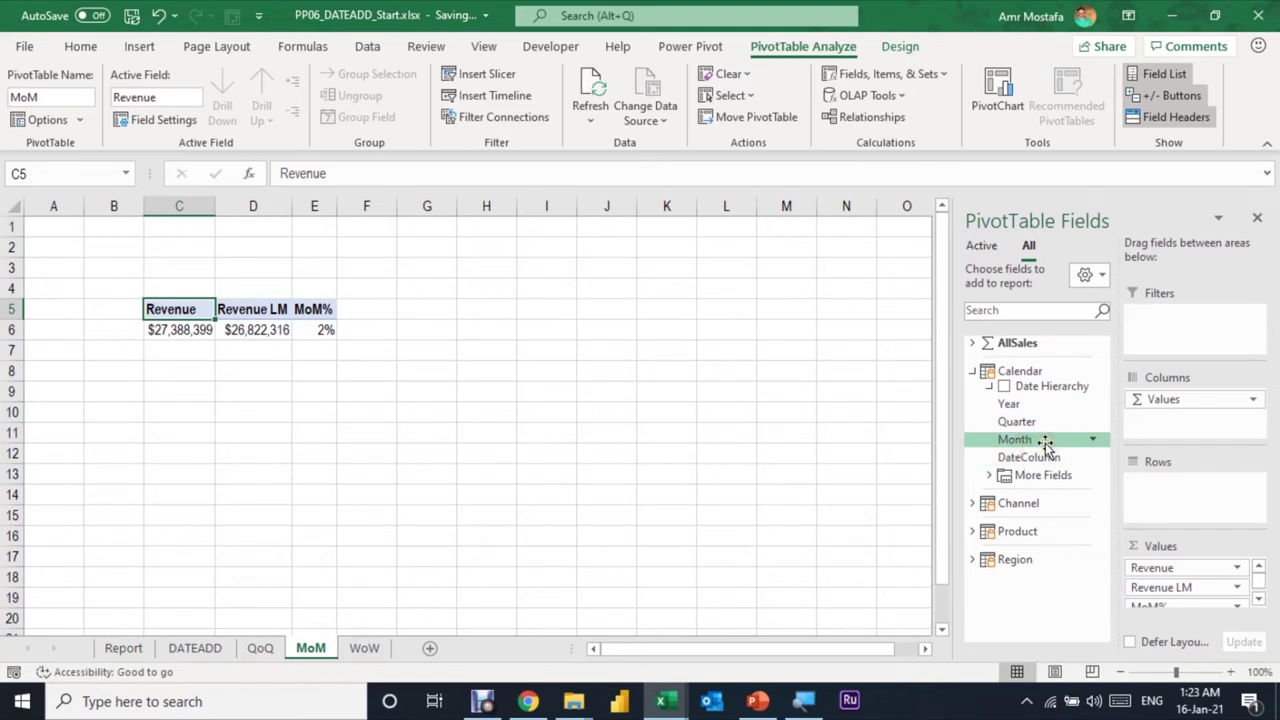
{"action": "left_click", "coordinate": [989, 479]}
{"action": "mouse_move", "coordinate": [1049, 531]}
{"action": "left_mouse_down"}
{"action": "mouse_move", "coordinate": [1082, 557]}
{"action": "mouse_move", "coordinate": [1195, 503]}
{"action": "left_mouse_up"}
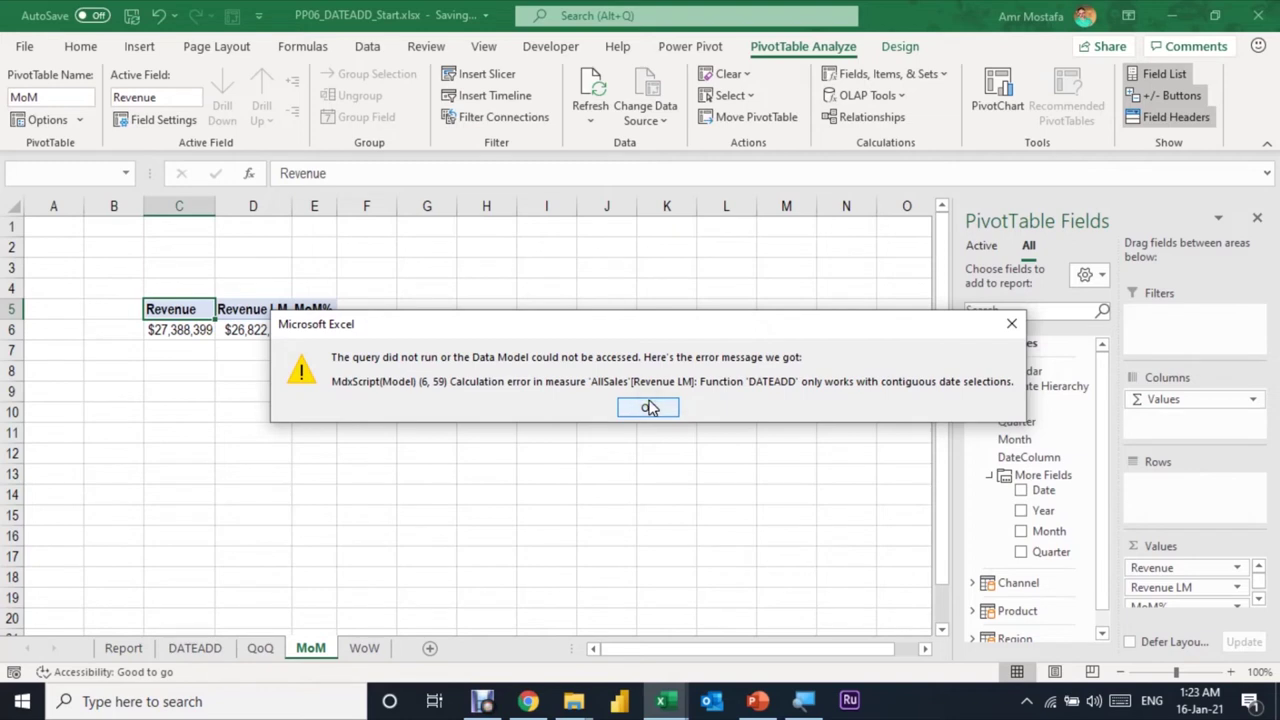
- Dismiss the DATEADD error and add a Year slicer beside the pivot
{"action": "left_click", "coordinate": [648, 407]}
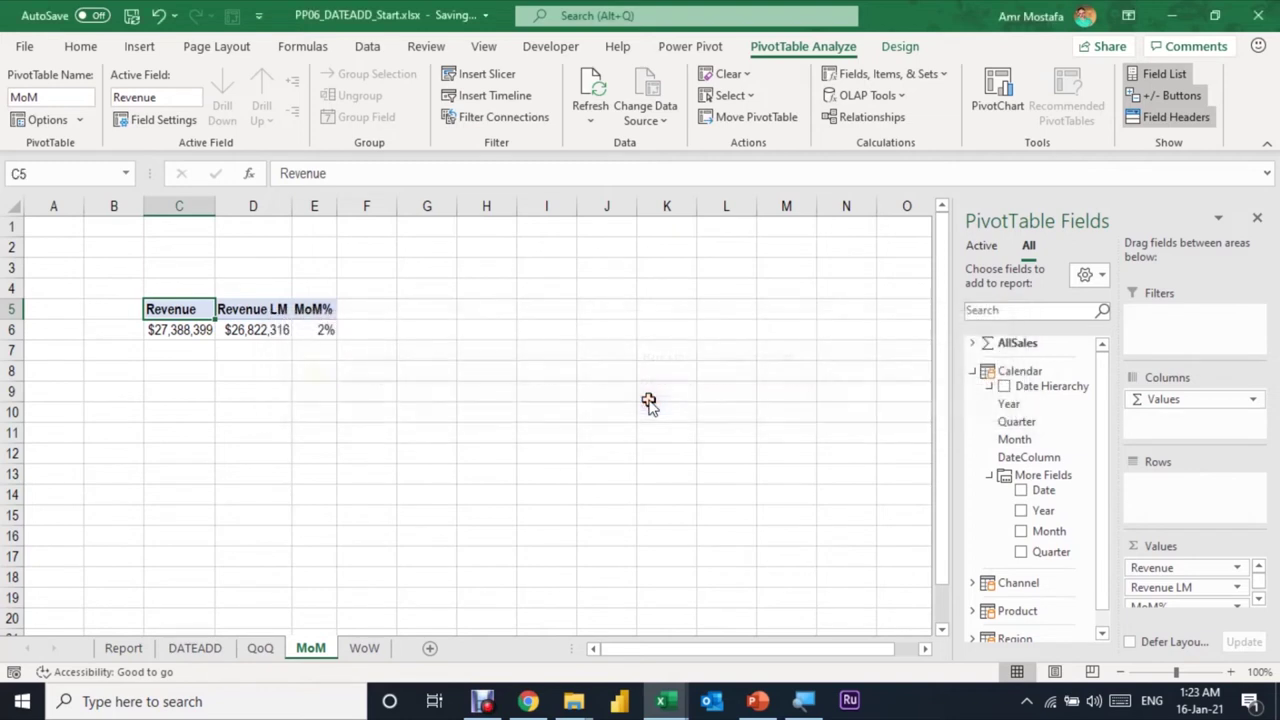
{"action": "right_click", "coordinate": [1042, 514]}
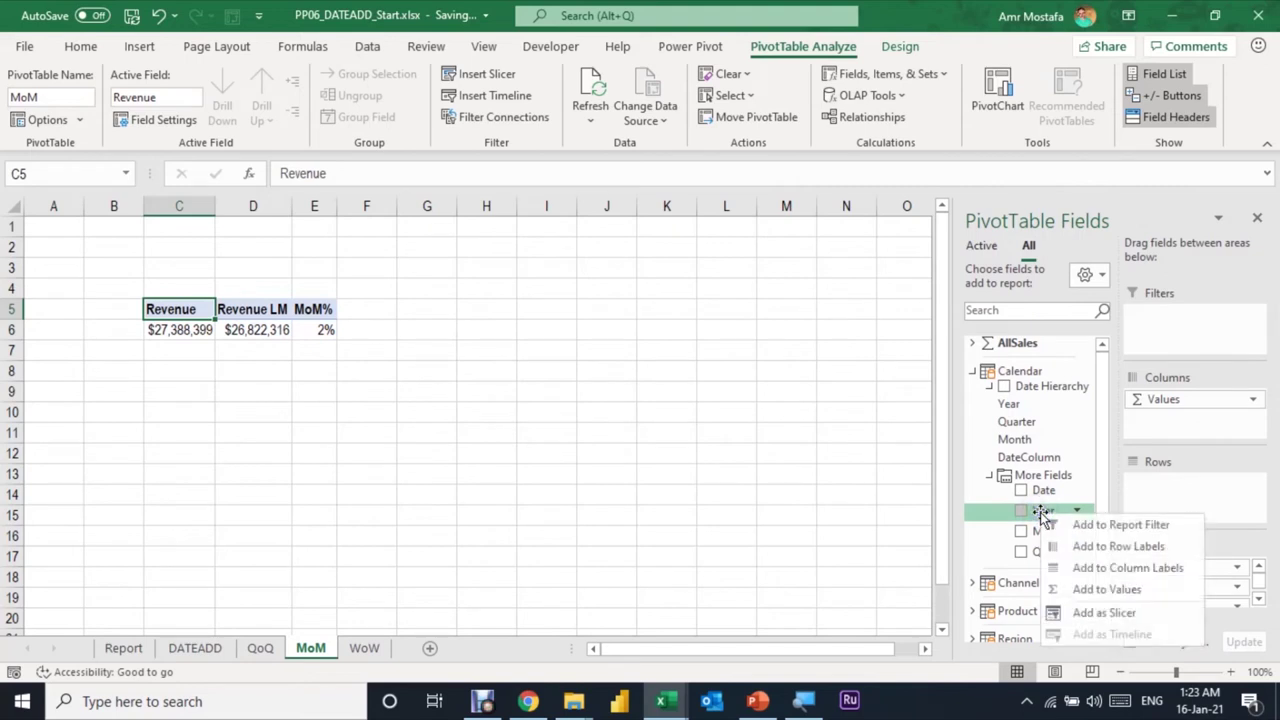
{"action": "left_click", "coordinate": [1104, 612]}
{"action": "left_click_drag", "start_coordinate": [622, 282], "coordinate": [679, 293]}
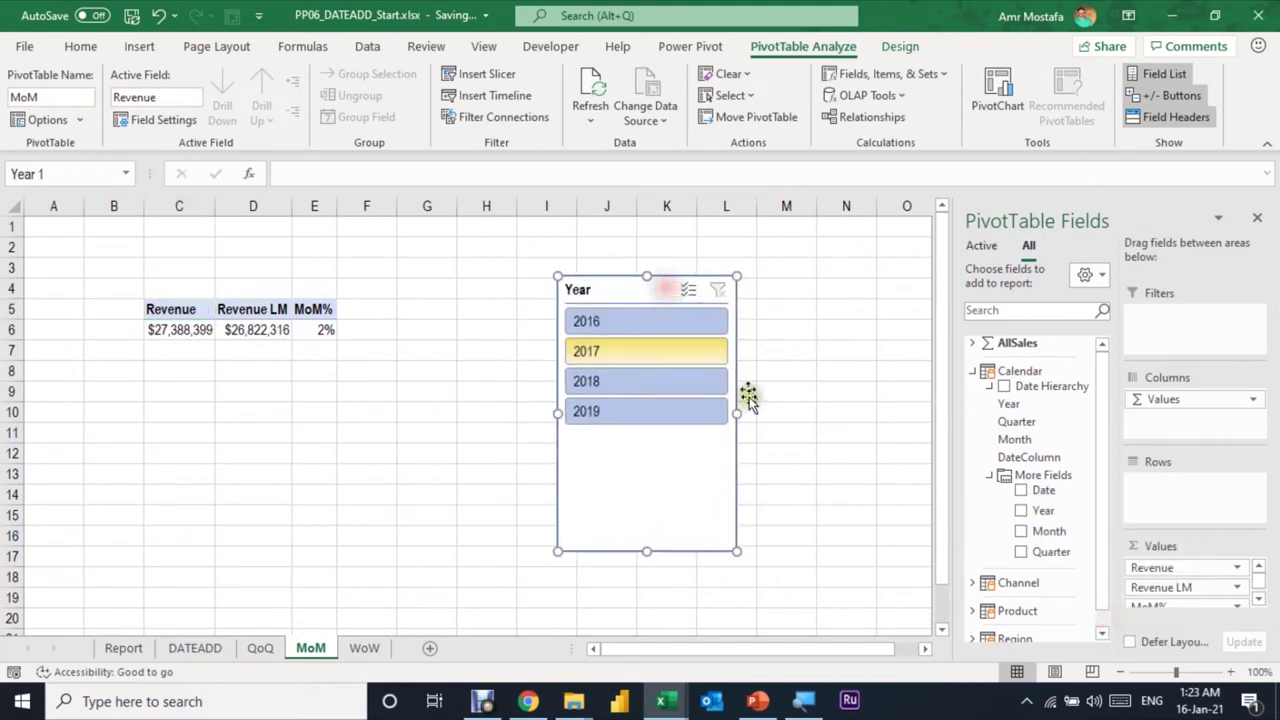
- Filter the slicer to 2016 so Month rows list Jan–Dec with revenue totals
{"action": "left_click", "coordinate": [248, 338]}
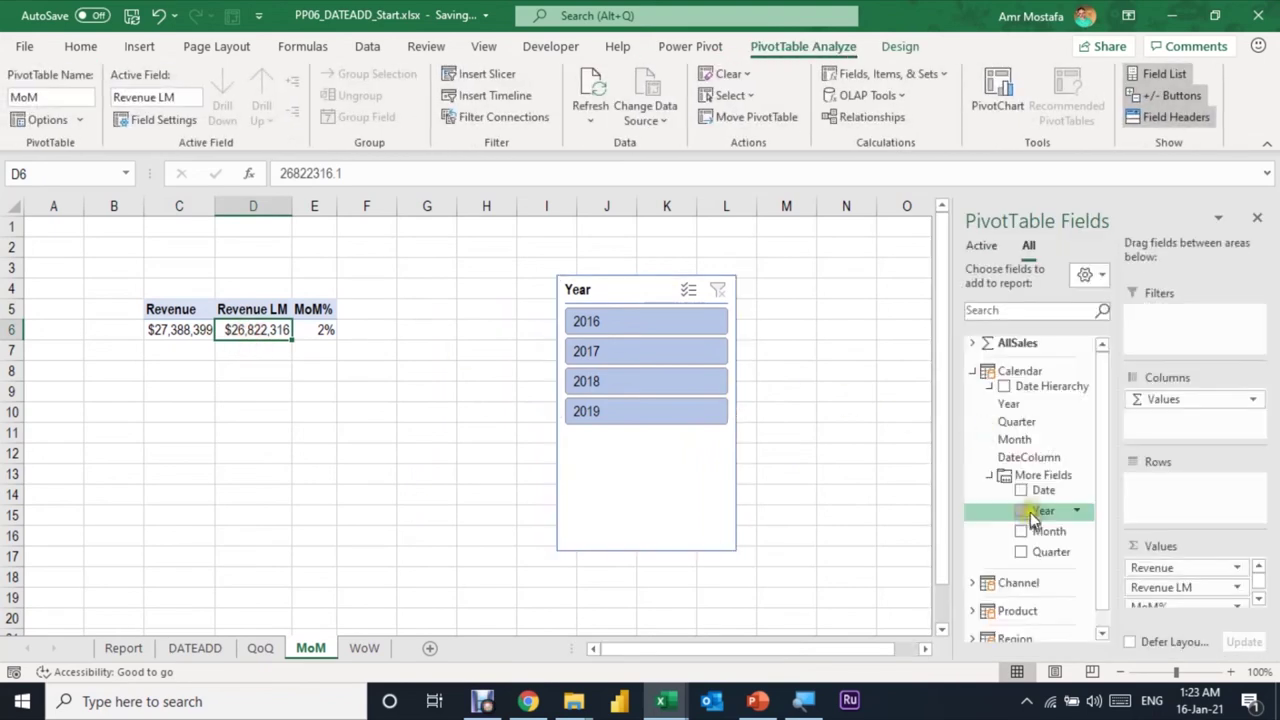
{"action": "left_click_drag", "start_coordinate": [1045, 531], "coordinate": [1153, 500]}
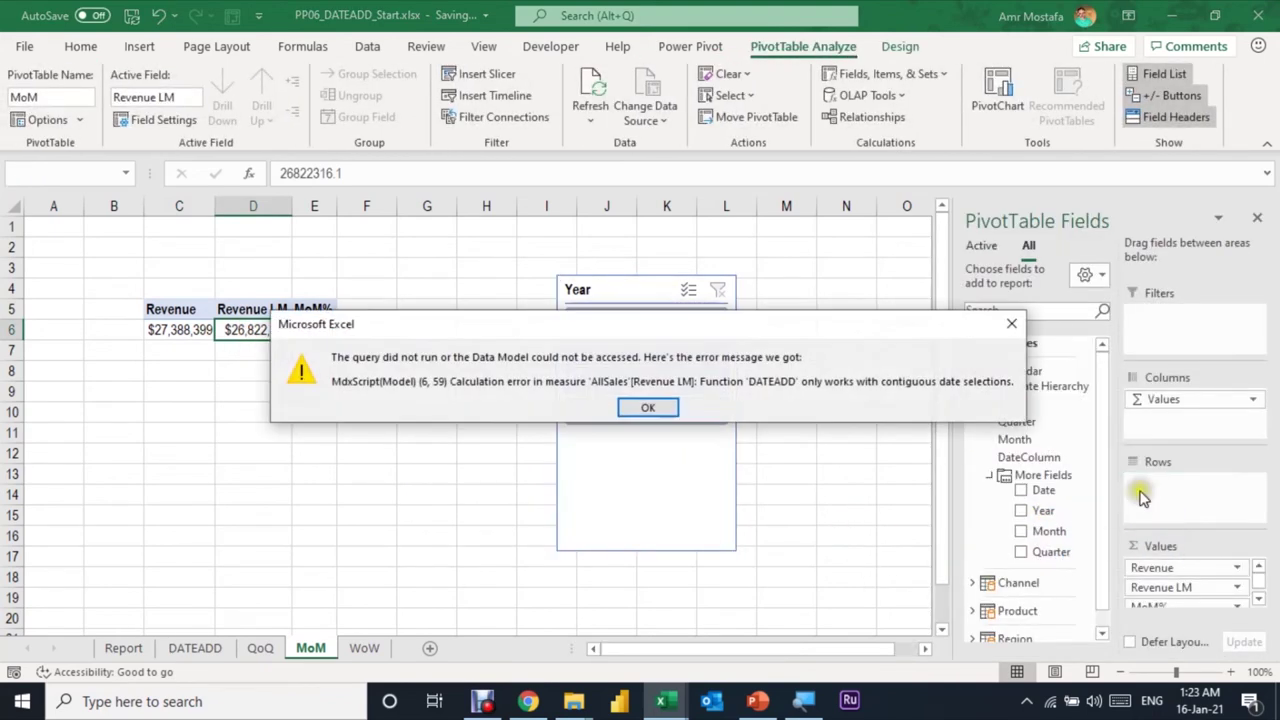
{"action": "left_click", "coordinate": [651, 406]}
{"action": "left_click", "coordinate": [642, 318]}
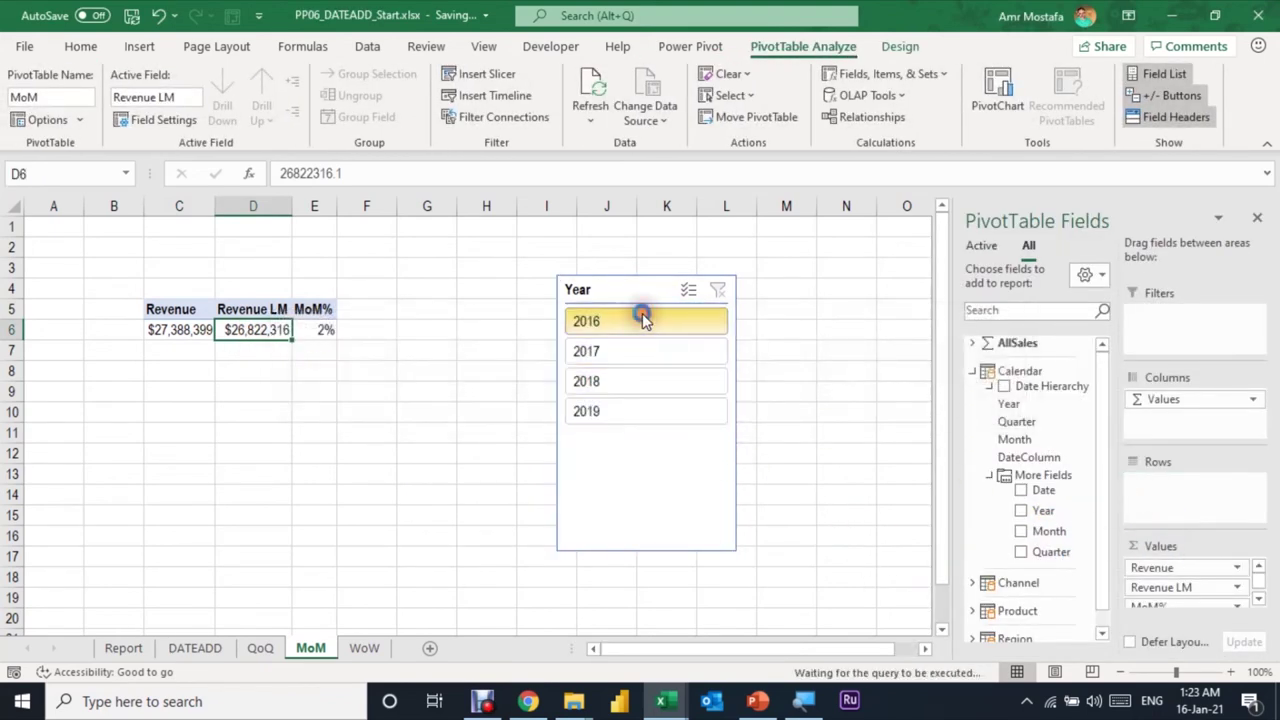
{"action": "mouse_move", "coordinate": [1048, 531]}
{"action": "left_mouse_down"}
{"action": "mouse_move", "coordinate": [1070, 553]}
{"action": "mouse_move", "coordinate": [1170, 488]}
{"action": "left_mouse_up"}
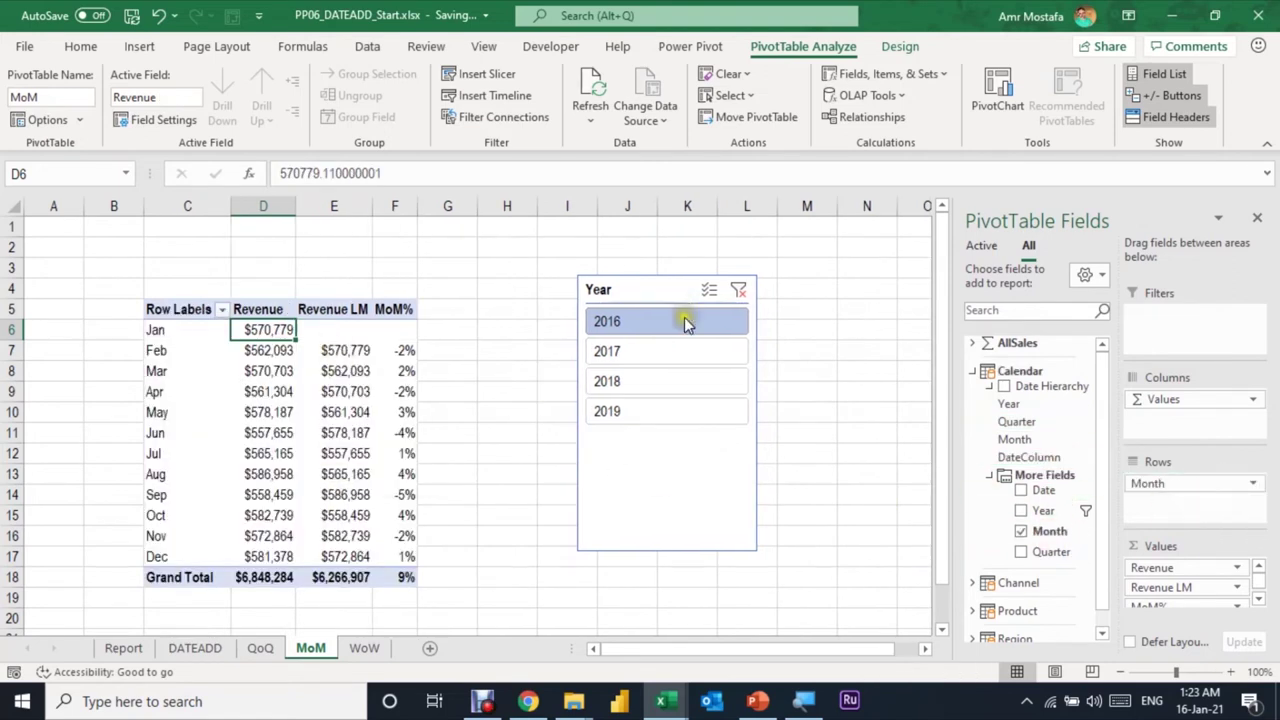
- Compare slicer years 2017, 2018 and 2019, then clear the Year filter and dismiss the error
{"action": "left_click", "coordinate": [677, 348]}
{"action": "left_click", "coordinate": [680, 381]}
{"action": "left_click", "coordinate": [678, 418]}
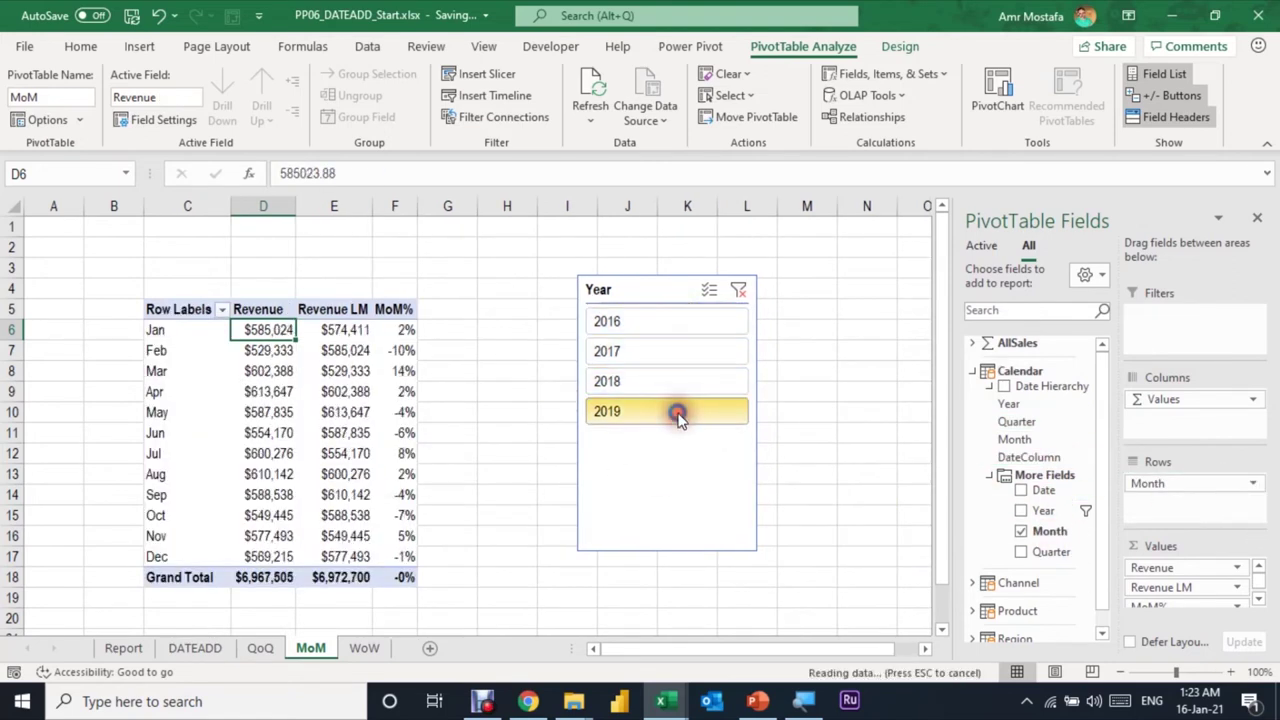
{"action": "left_click", "coordinate": [737, 291]}
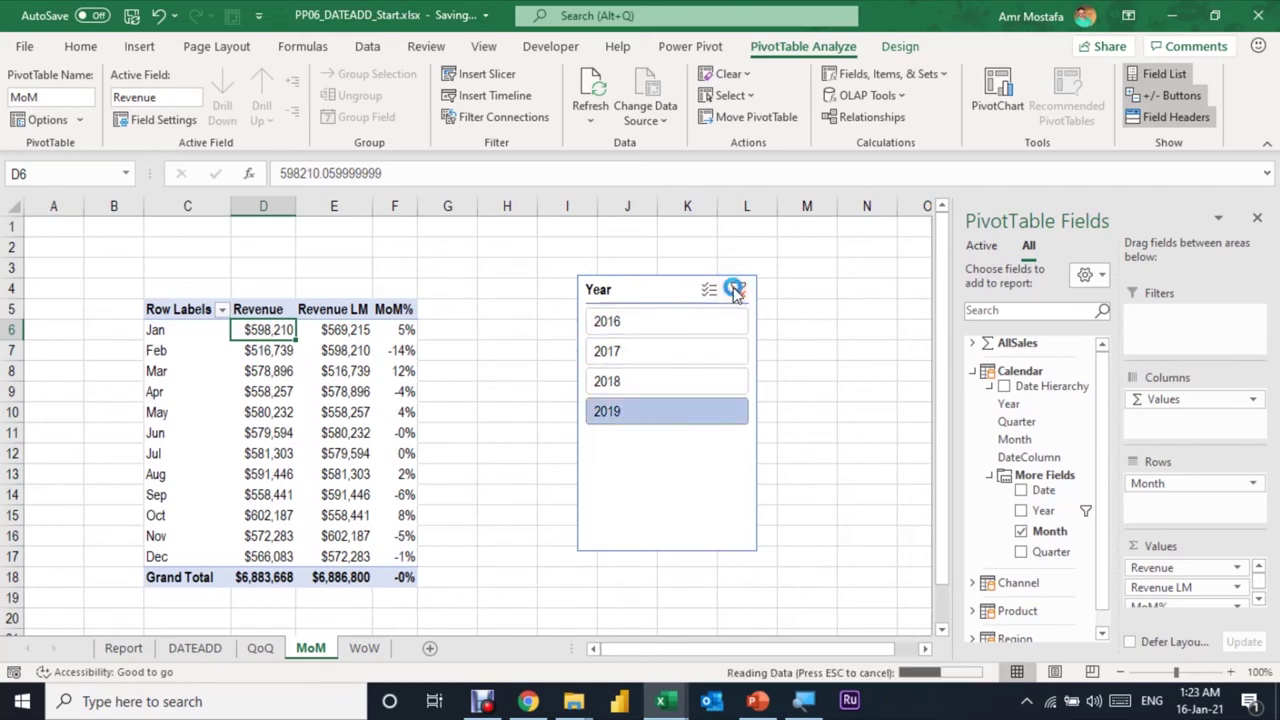
{"action": "left_click", "coordinate": [648, 409]}
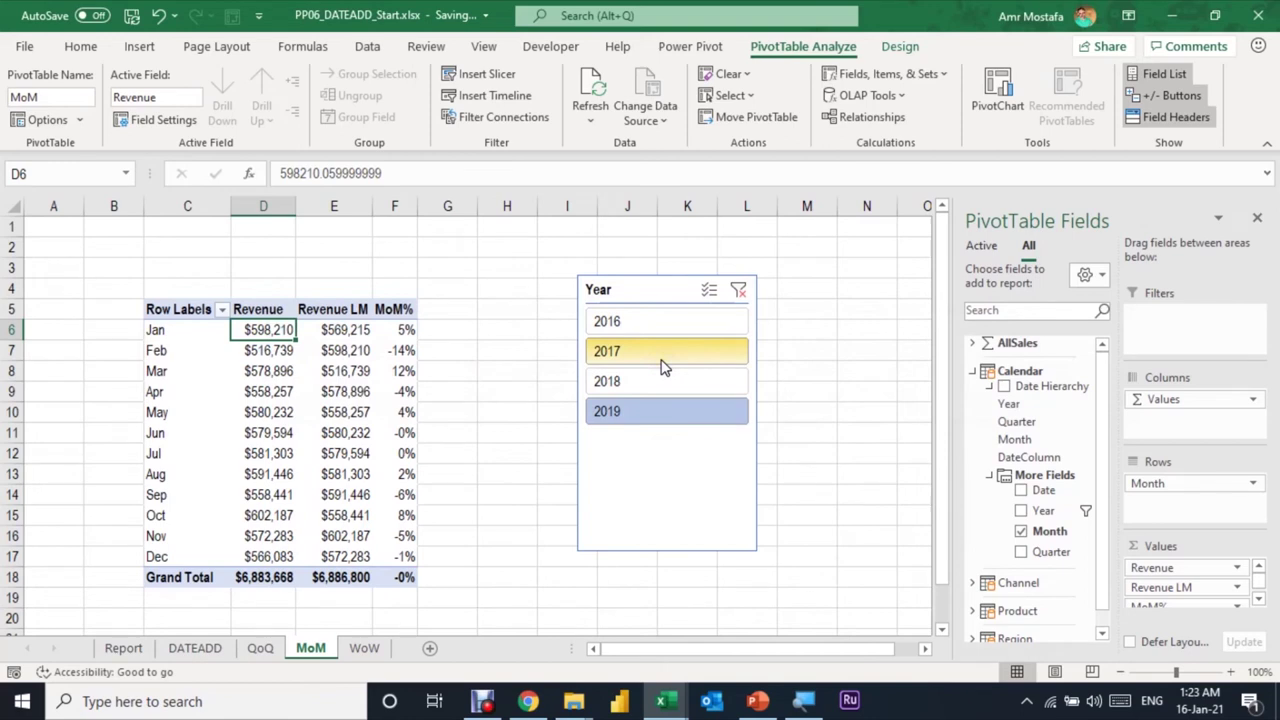
- Nest Date under Month in the pivot rows and collapse it back to month rows
{"action": "left_click_drag", "start_coordinate": [1043, 490], "coordinate": [1215, 515]}
{"action": "left_click", "coordinate": [215, 366]}
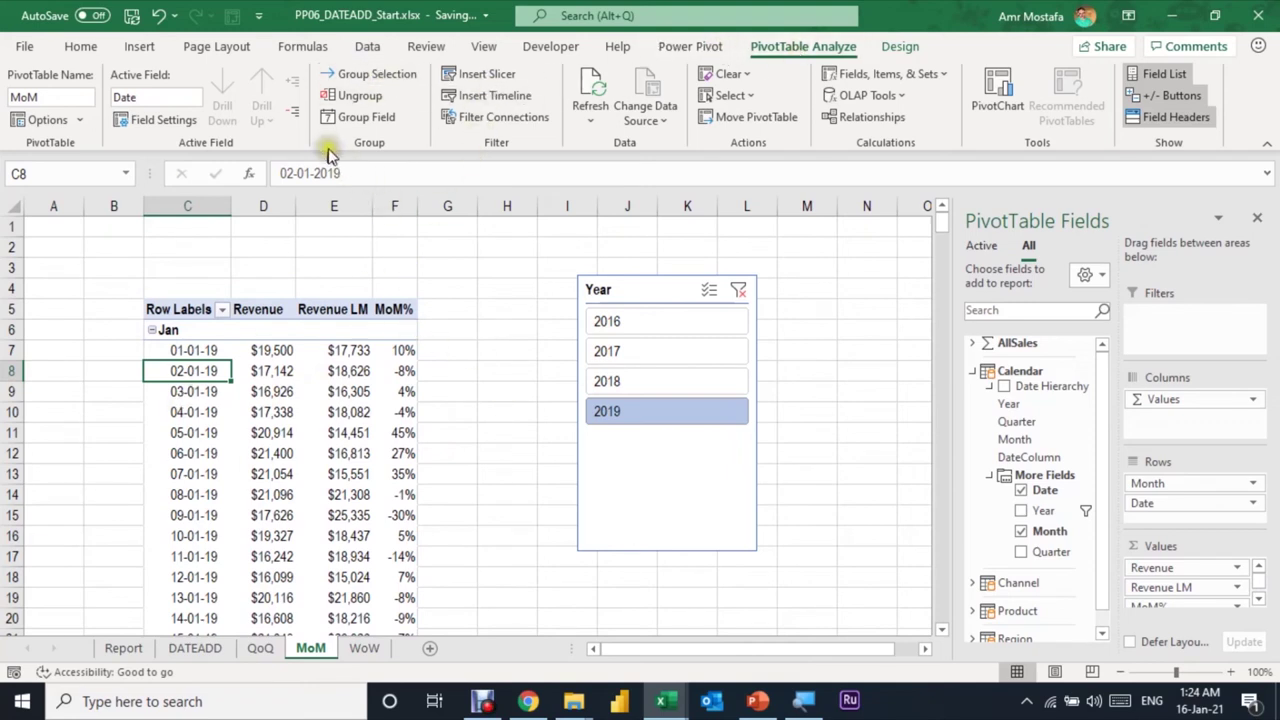
{"action": "left_click", "coordinate": [188, 335]}
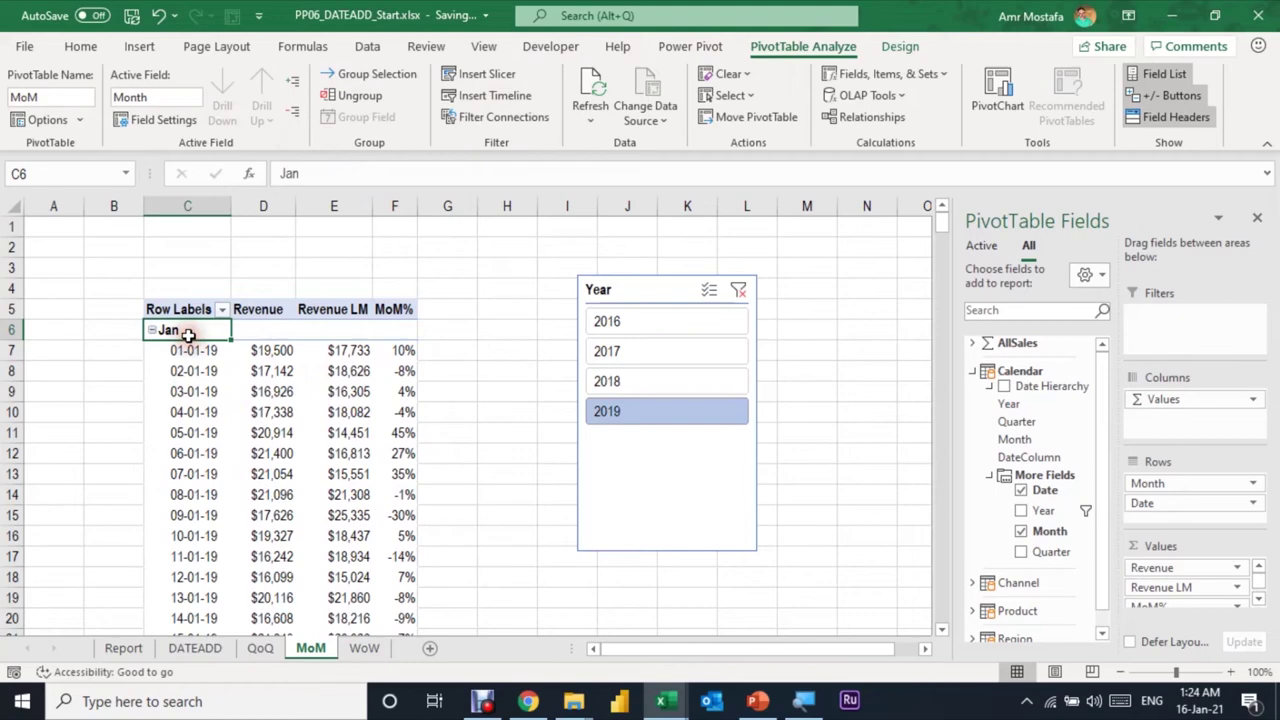
{"action": "left_click", "coordinate": [293, 111]}
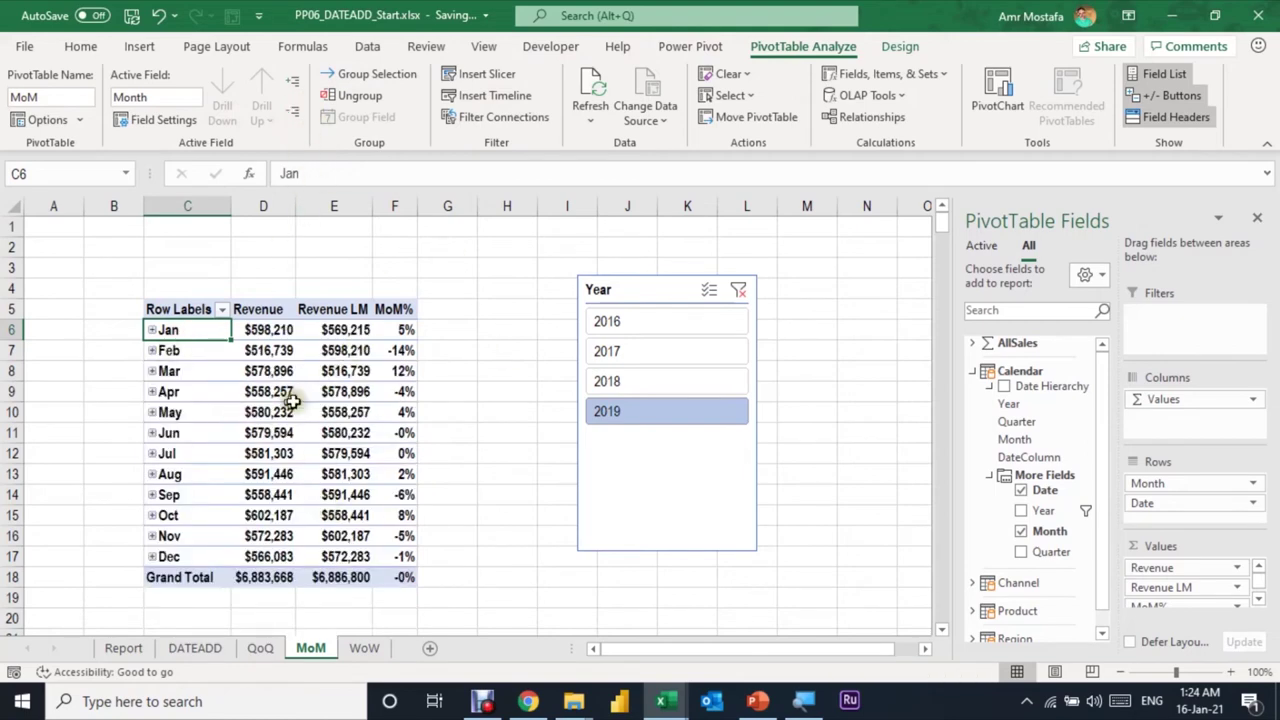
{"action": "left_click_drag", "start_coordinate": [285, 412], "coordinate": [285, 392]}
- Switch the Year slicer through 2016–2018, ending on 2018
{"action": "left_click", "coordinate": [665, 381]}
{"action": "left_click", "coordinate": [675, 351]}
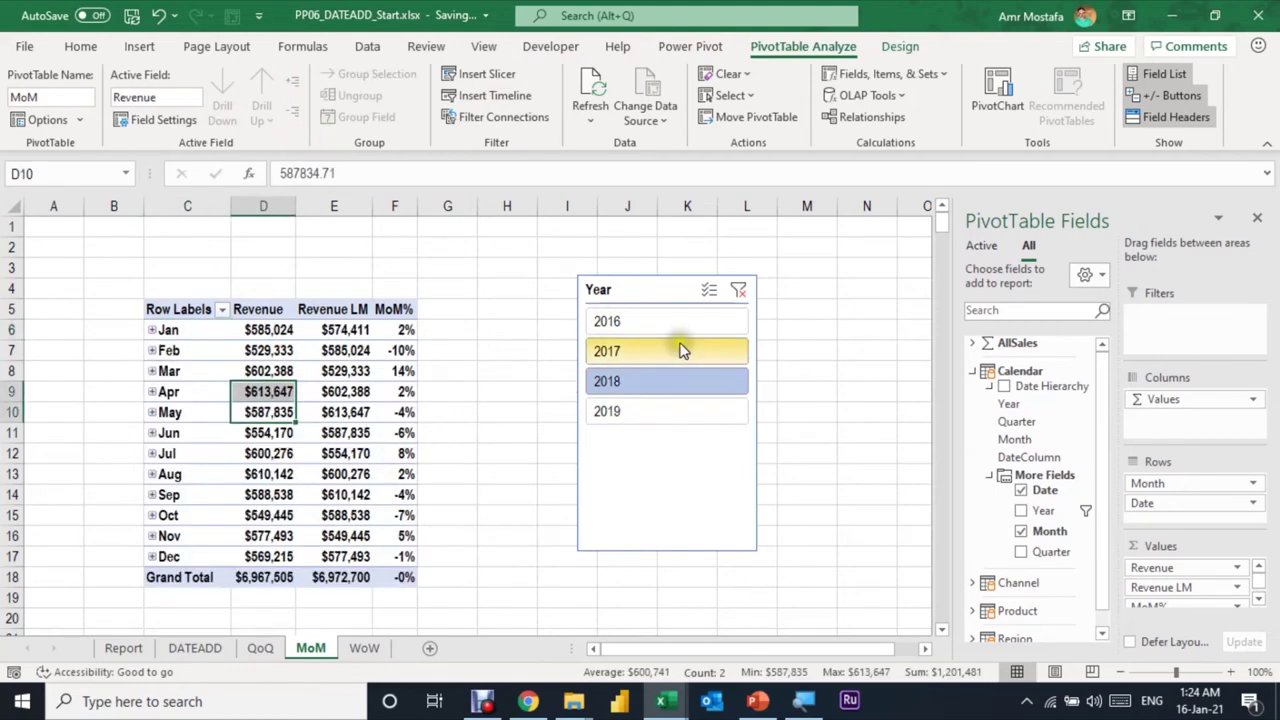
{"action": "left_click", "coordinate": [675, 321]}
{"action": "left_click", "coordinate": [675, 351]}
{"action": "left_click", "coordinate": [670, 383]}
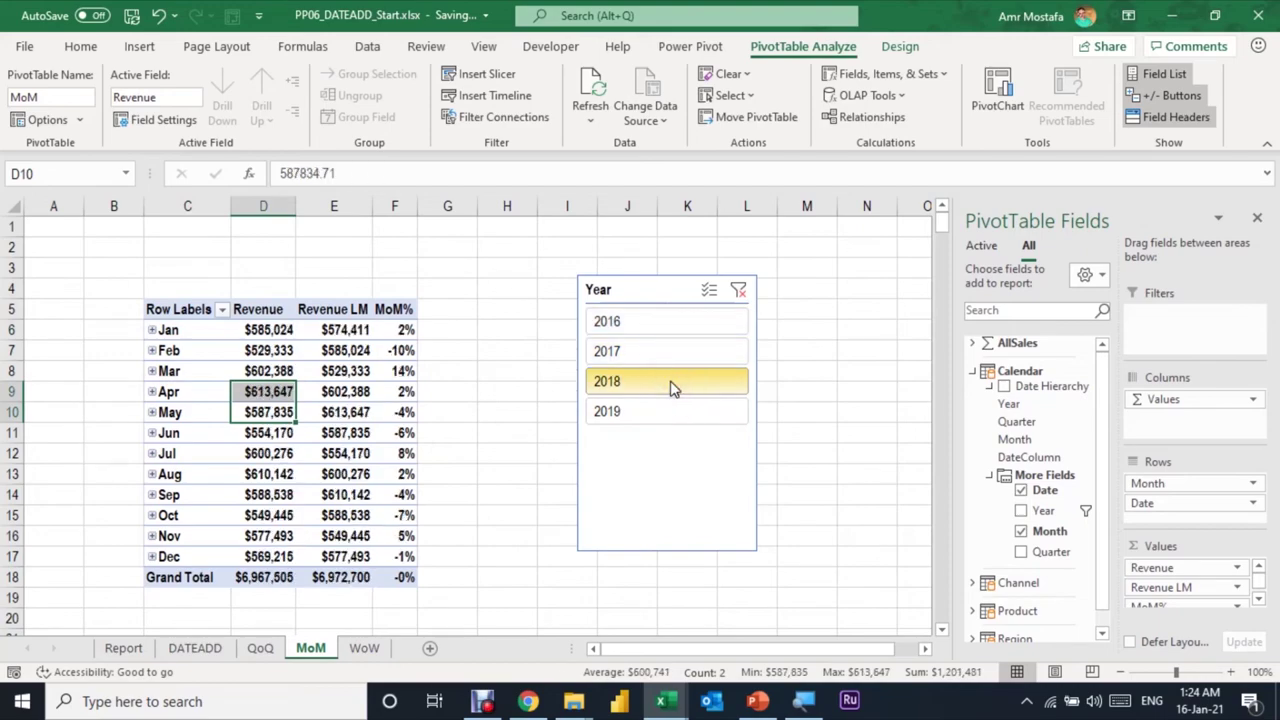
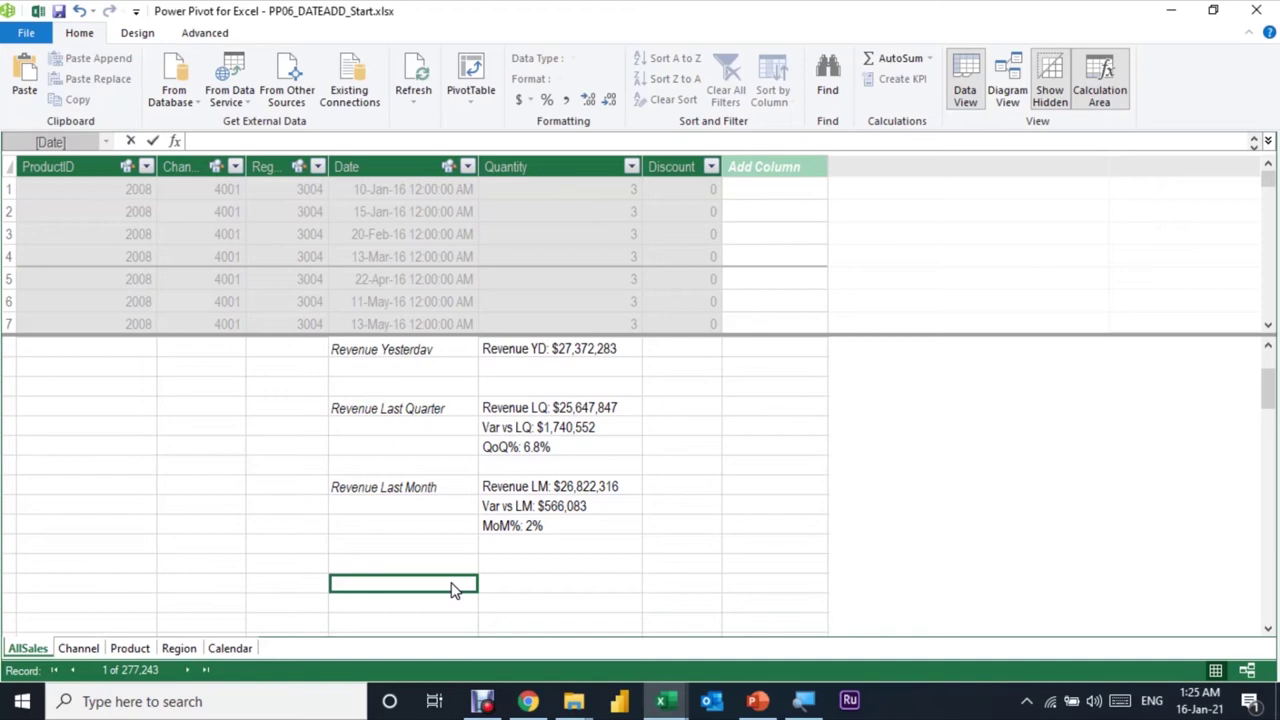
- Add a 'Revenue Last Week' label below the Revenue Last Month block, moved up one row
{"action": "type", "text": "Reve"}
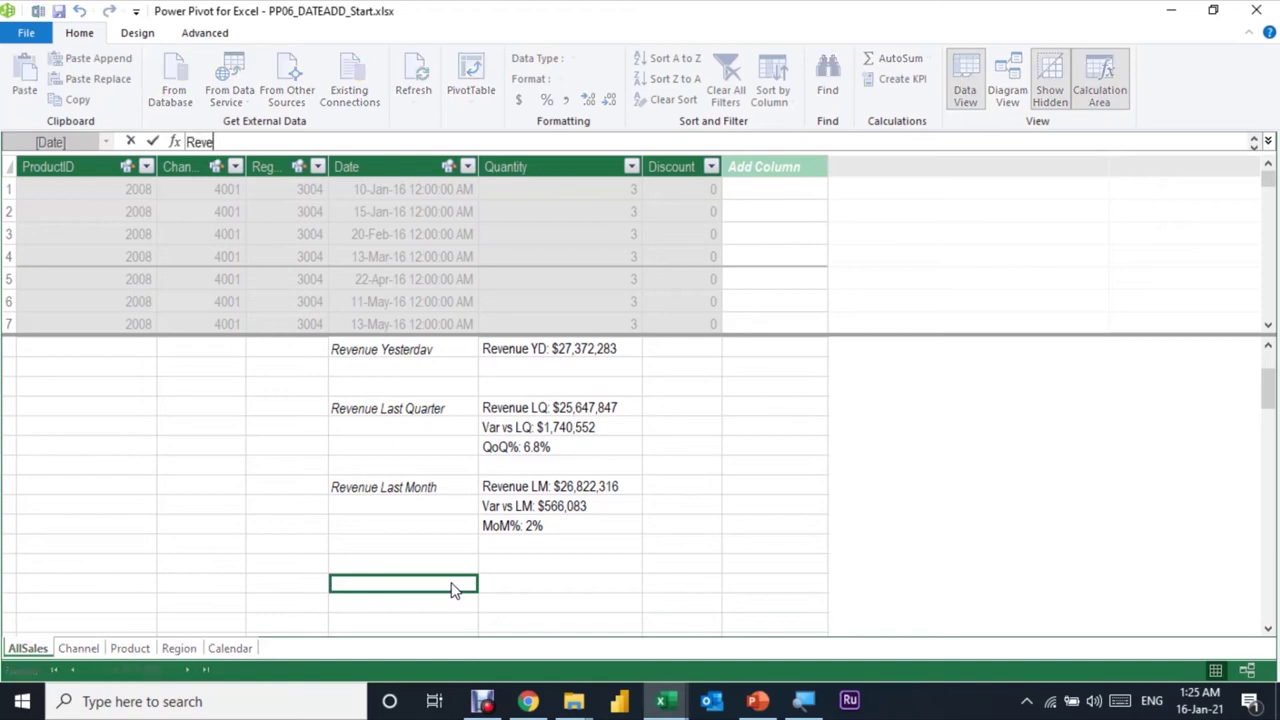
{"action": "type", "text": "nue Last"}
{"action": "type", "text": " Week"}
{"action": "key", "text": "Return"}
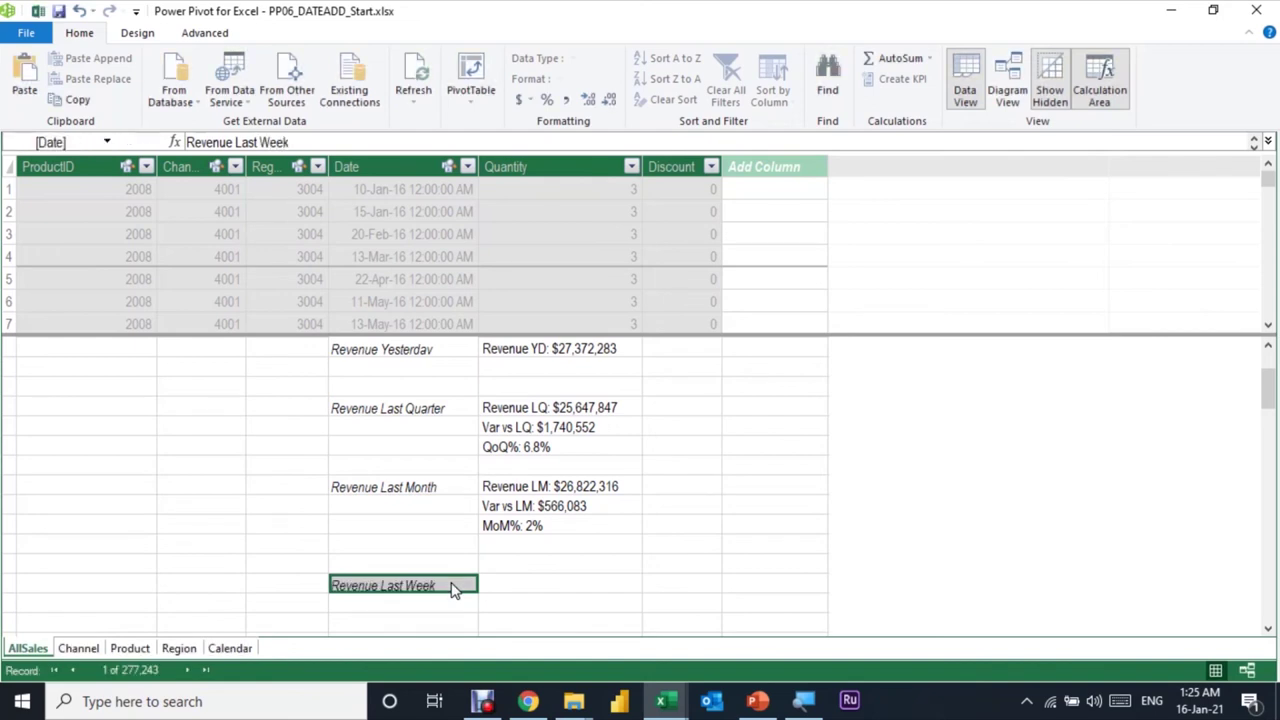
{"action": "key", "text": "Down"}
{"action": "key", "text": "Up"}
{"action": "key", "text": "Right"}
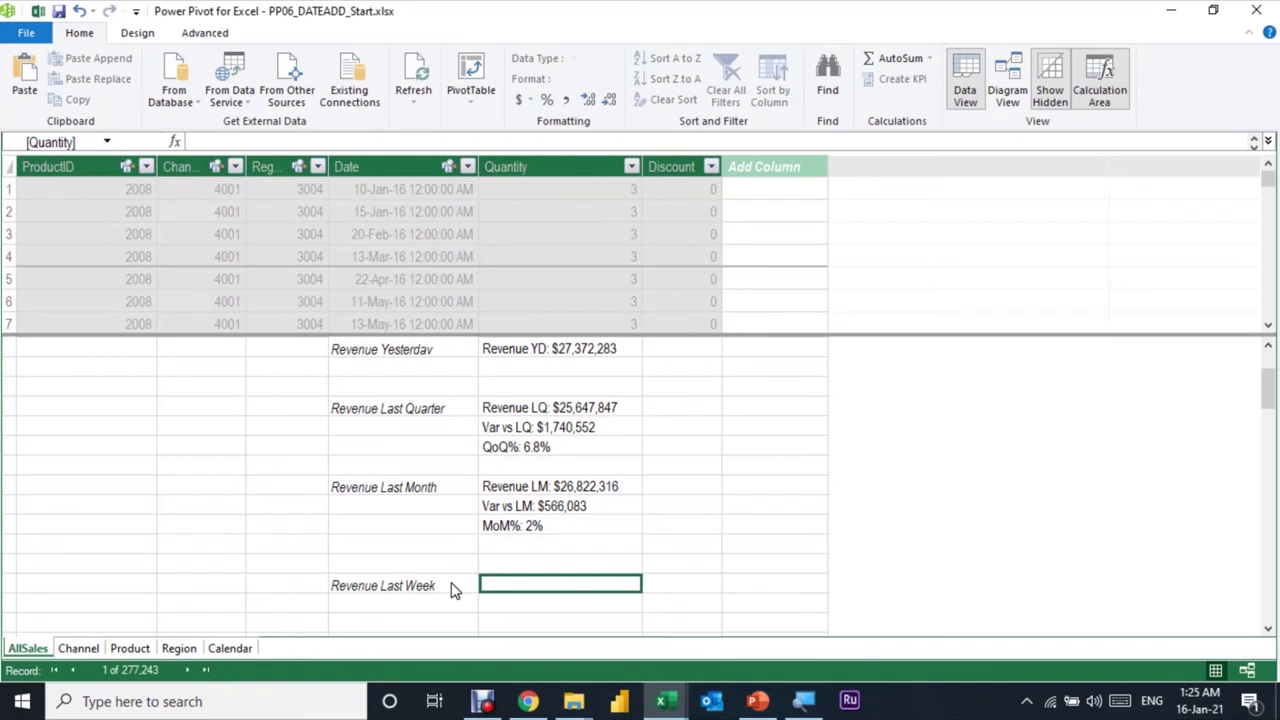
{"action": "left_click", "coordinate": [450, 589]}
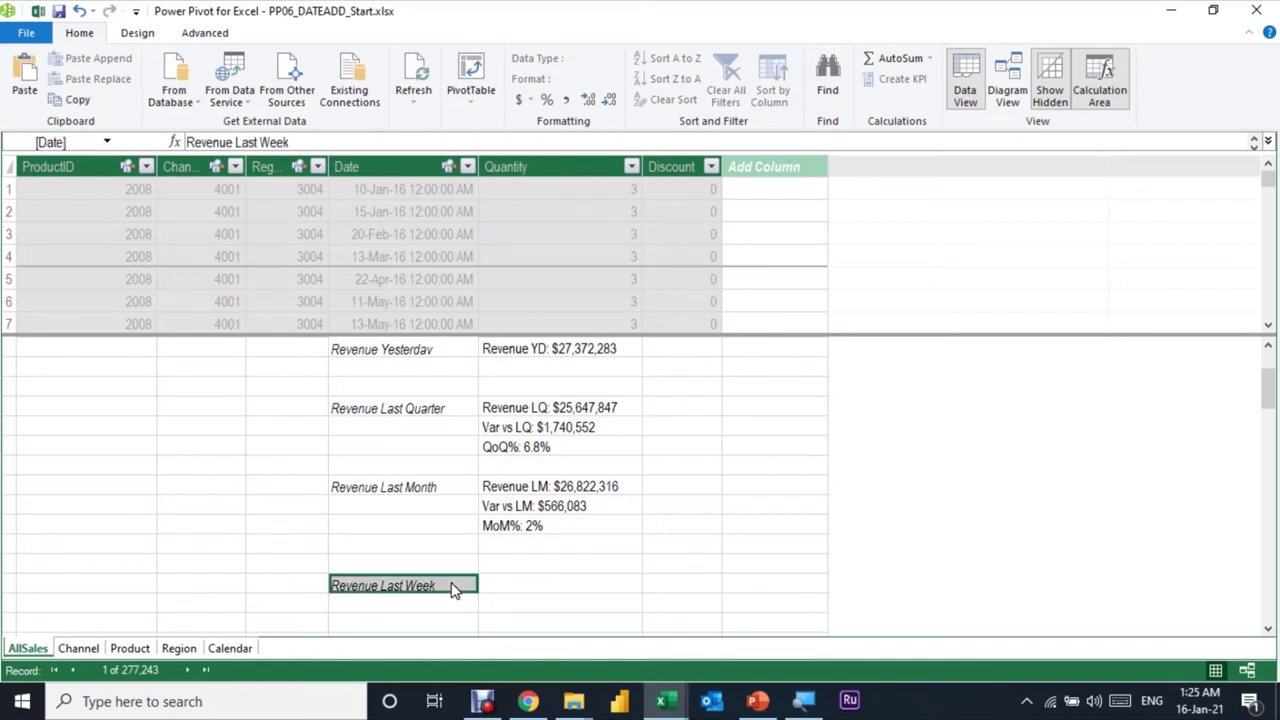
{"action": "key", "text": "Up"}
{"action": "key", "text": "Up"}
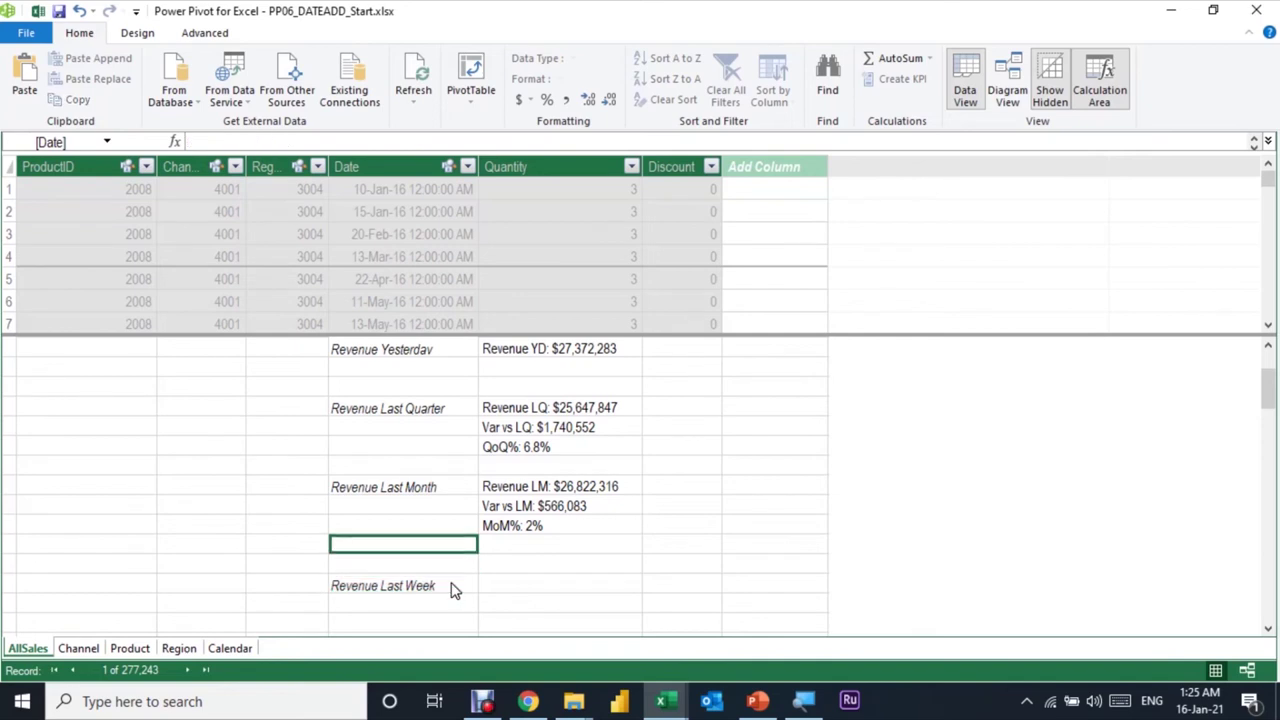
{"action": "key", "text": "Down"}
{"action": "key", "text": "Down"}
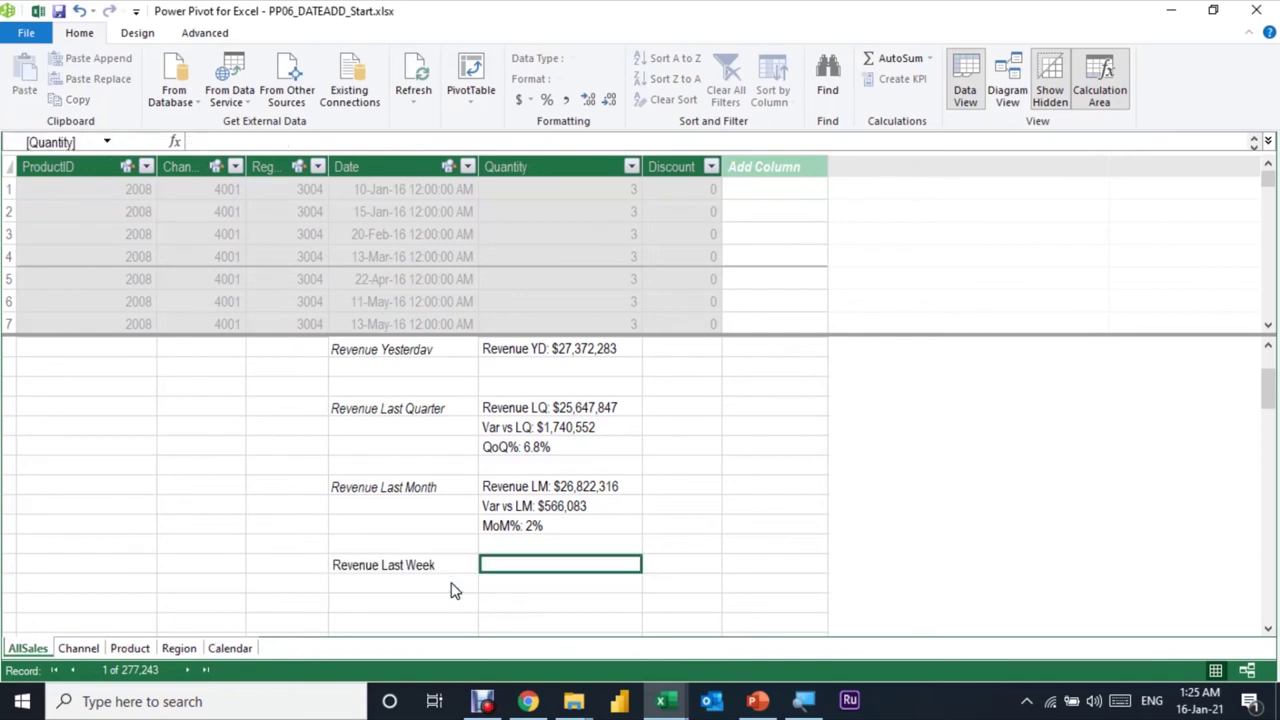
{"action": "left_click", "coordinate": [227, 140]}
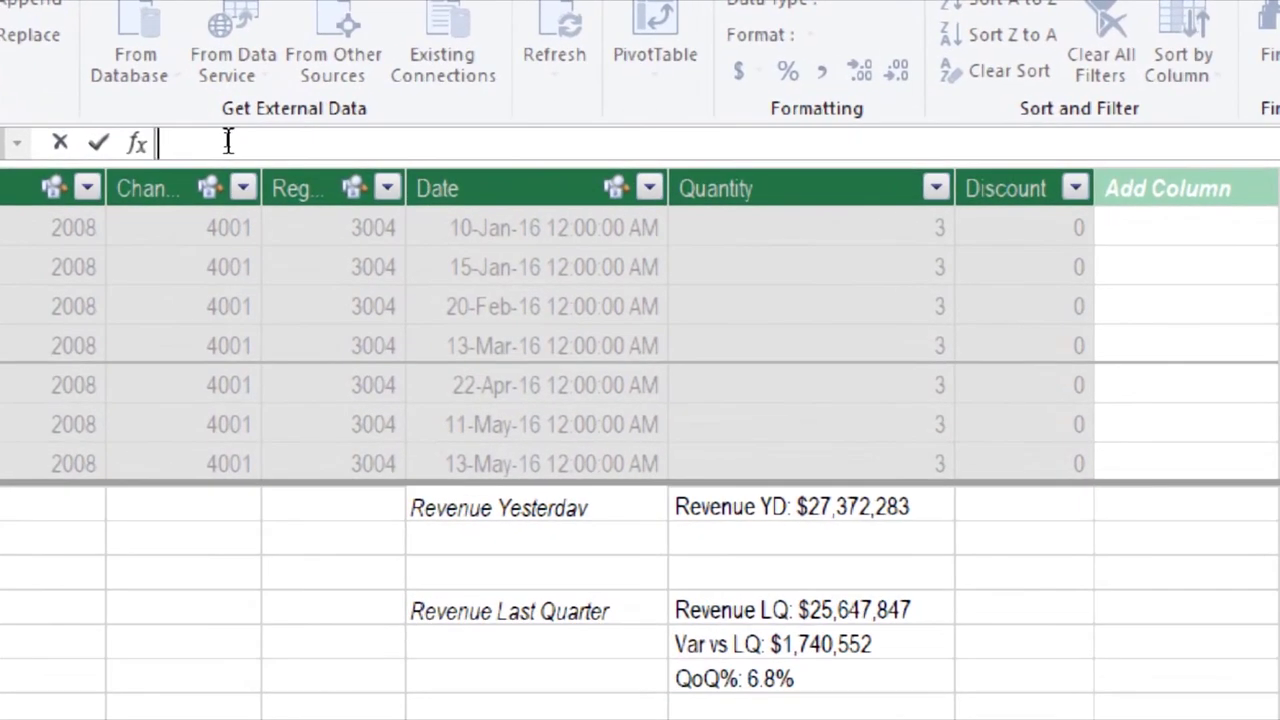
- Begin the Revenue LW measure as CALCULATE([Revenue], DATEADD('Calendar'[Date], ...))
{"action": "type", "text": "Reve"}
{"action": "type", "text": "nue"}
{"action": "key", "text": "BackSpace"}
{"action": "key", "text": "BackSpace"}
{"action": "type", "text": "ue"}
{"action": "type", "text": " LW"}
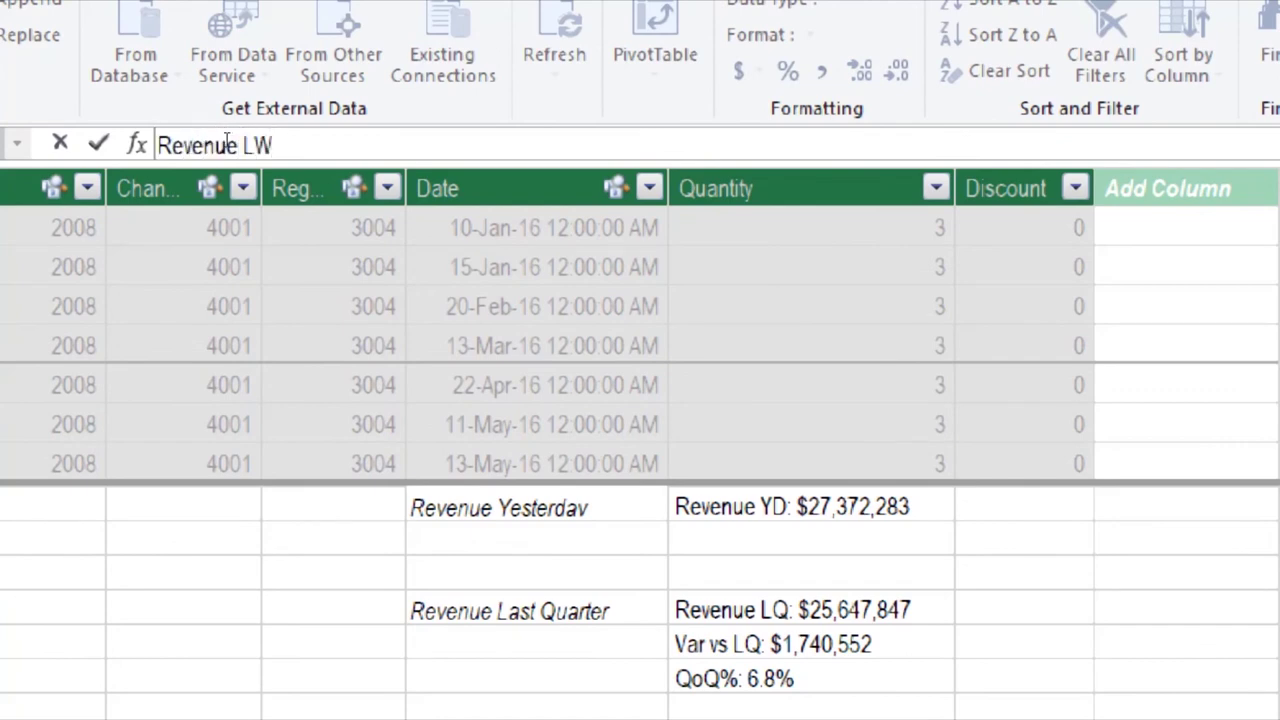
{"action": "type", "text": ":"}
{"action": "type", "text": "= Cal"}
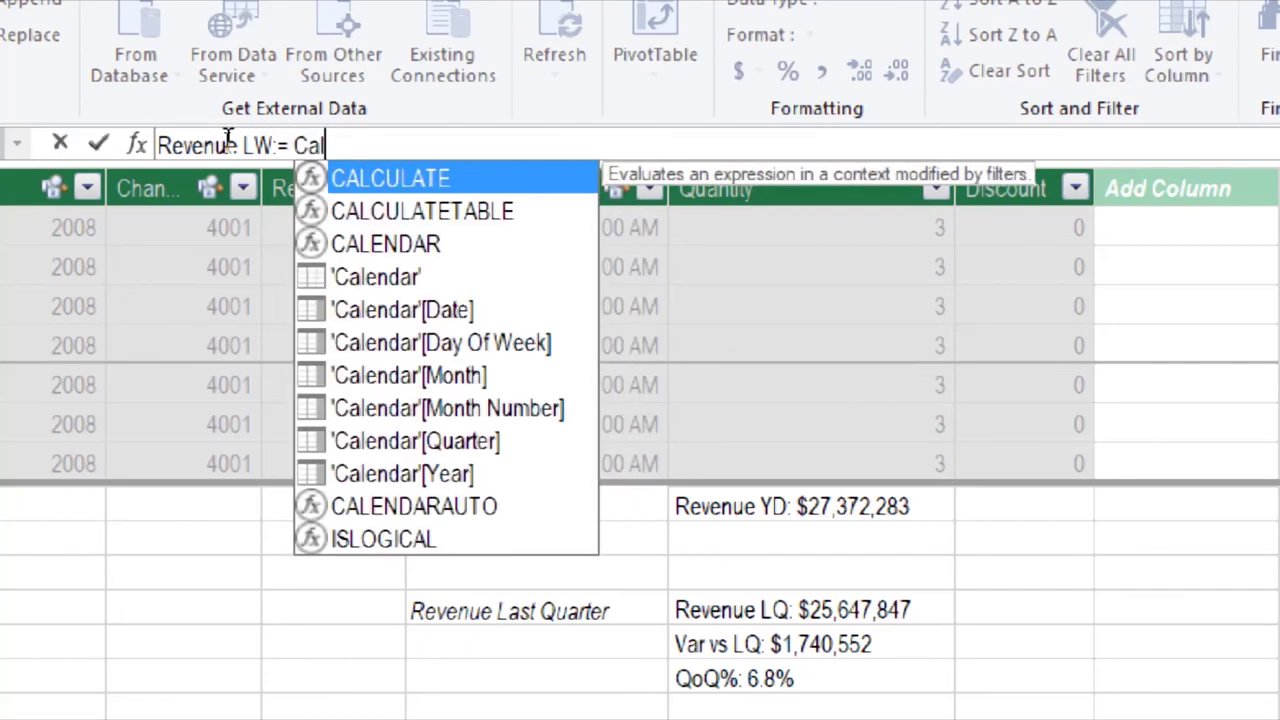
{"action": "key", "text": "Tab"}
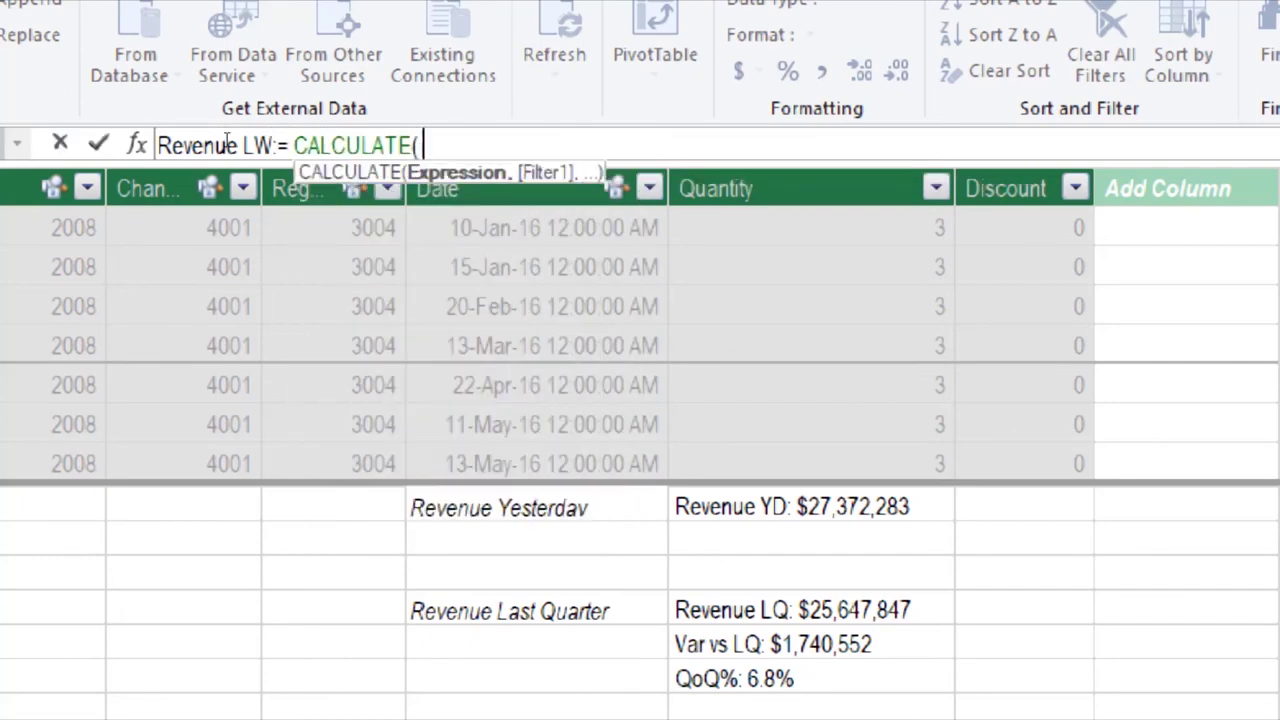
{"action": "type", "text": "[r"}
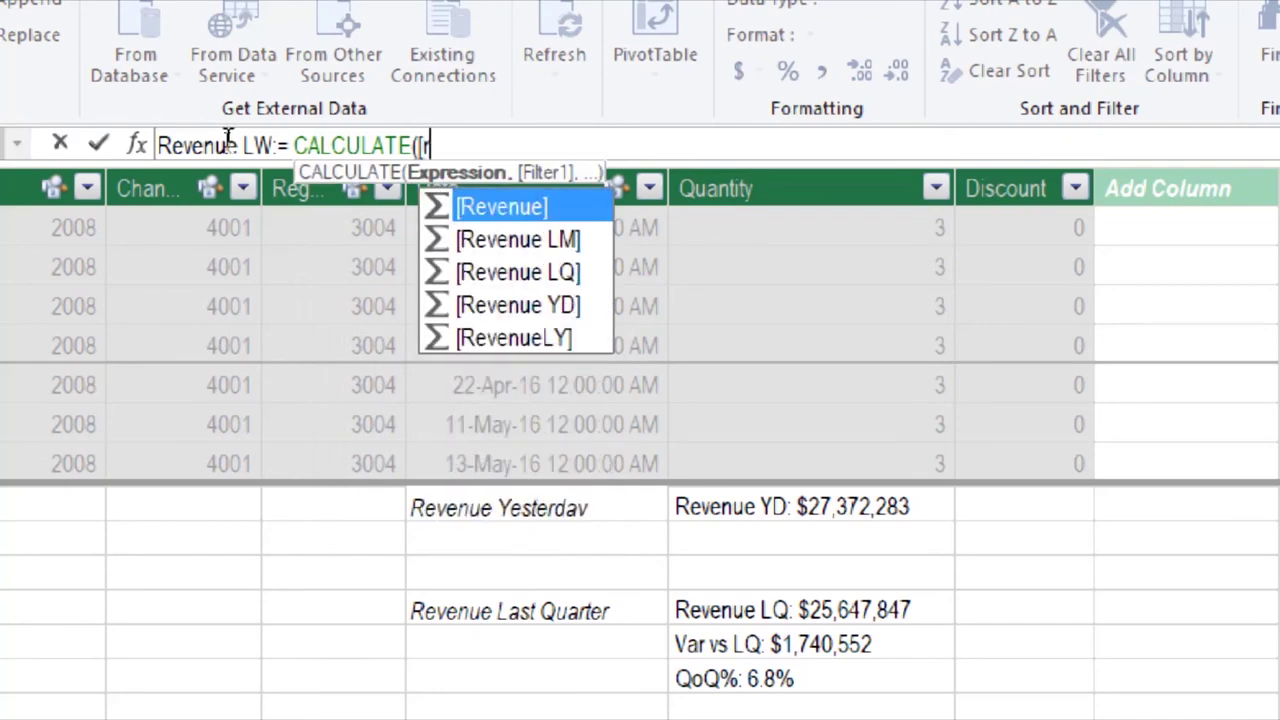
{"action": "key", "text": "Tab"}
{"action": "type", "text": ","}
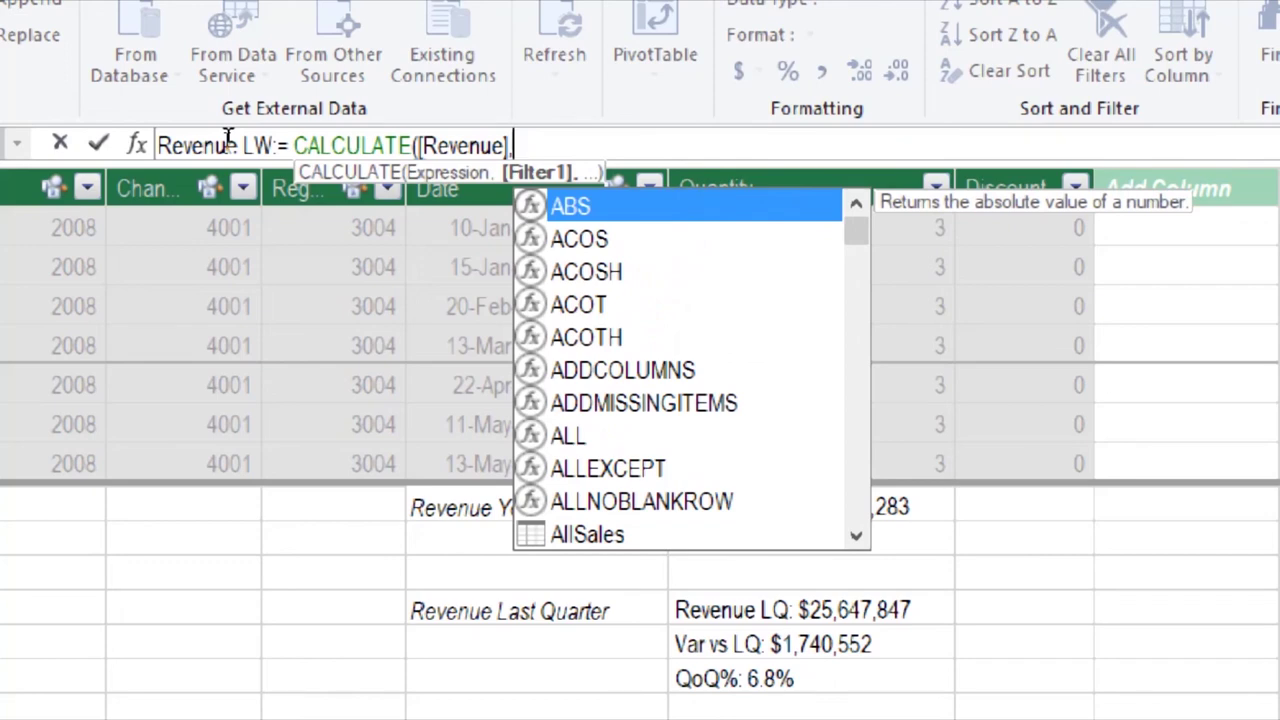
{"action": "type", "text": "Date"}
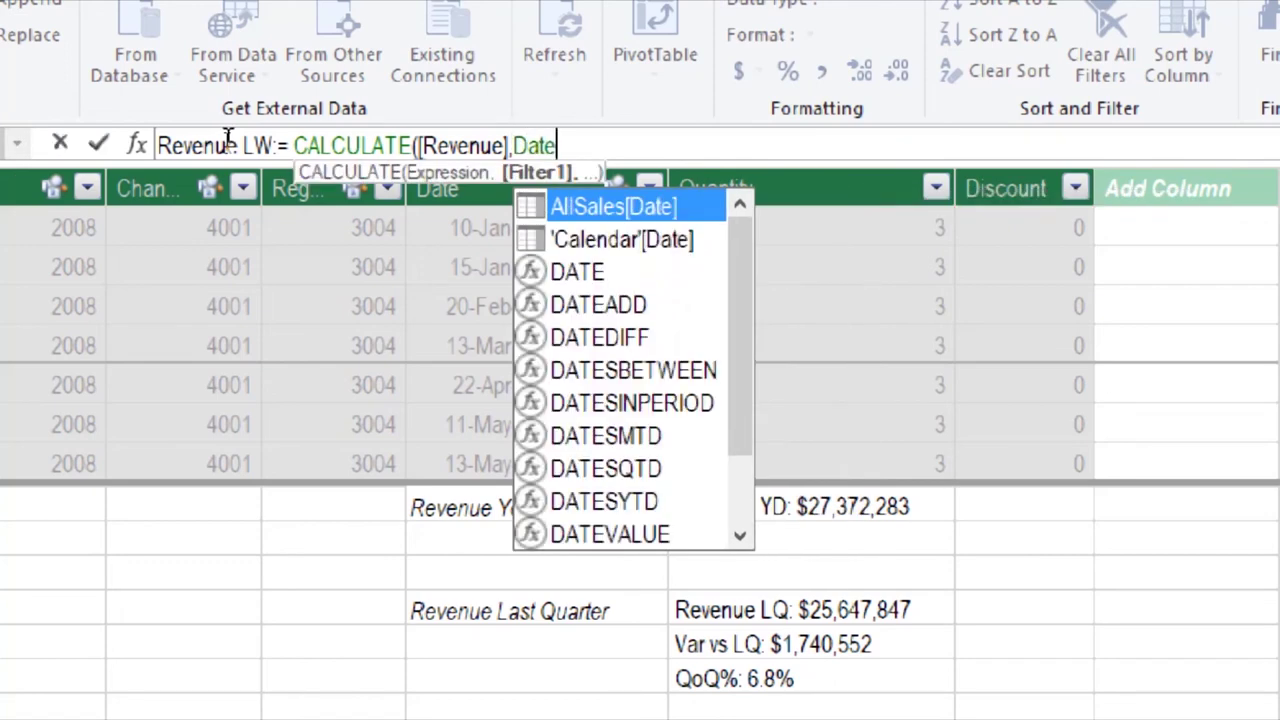
{"action": "key", "text": "Down"}
{"action": "key", "text": "Down"}
{"action": "key", "text": "Down"}
{"action": "key", "text": "Tab"}
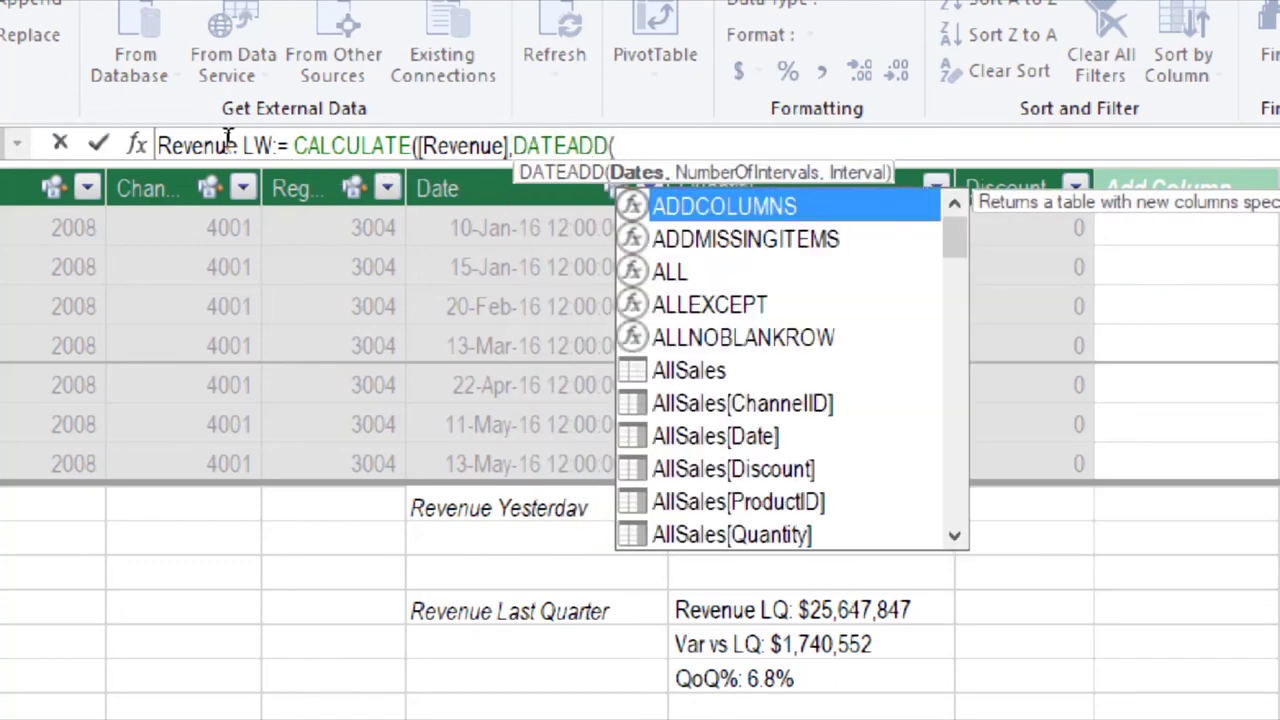
{"action": "type", "text": "C"}
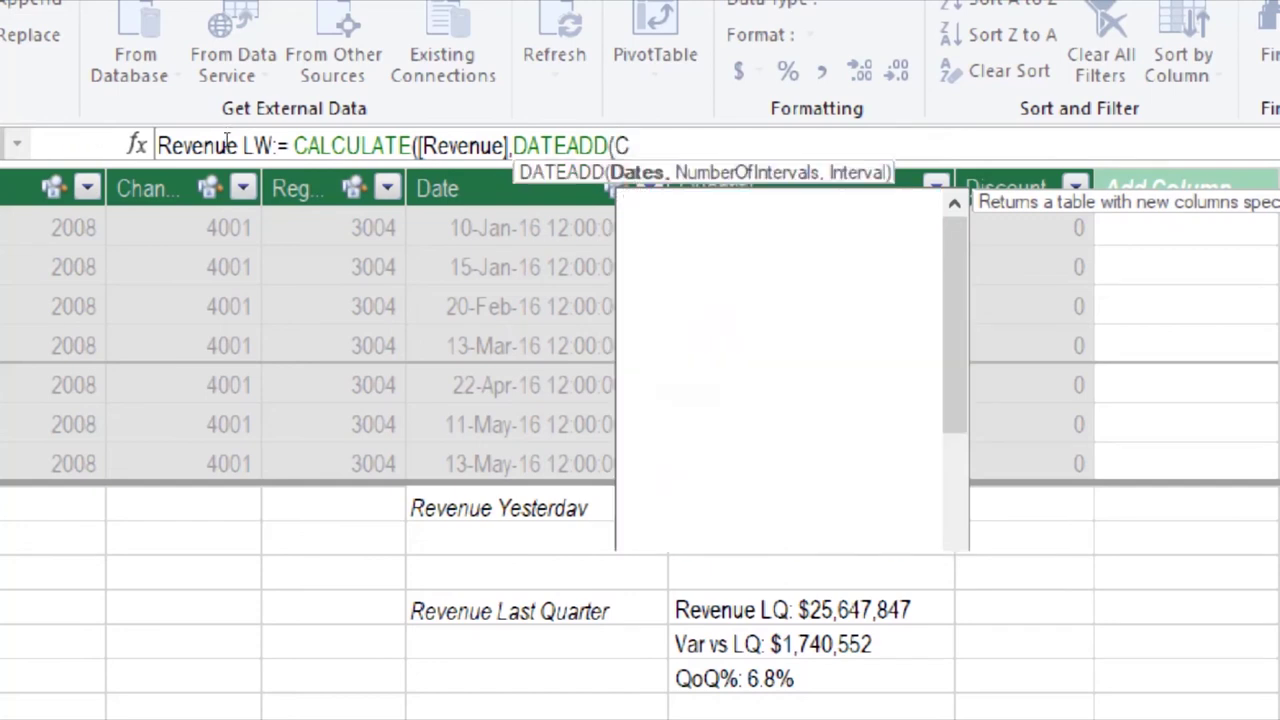
{"action": "type", "text": "ale"}
{"action": "key", "text": "Down"}
{"action": "key", "text": "Down"}
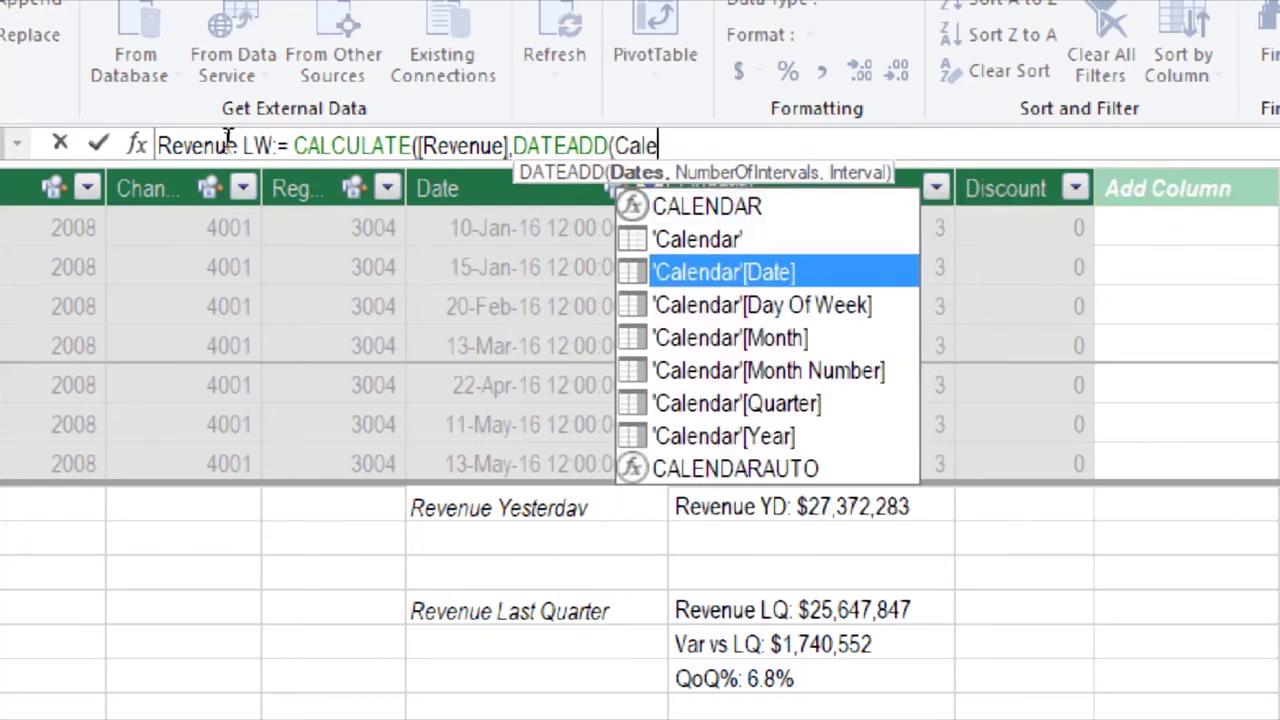
{"action": "key", "text": "Tab"}
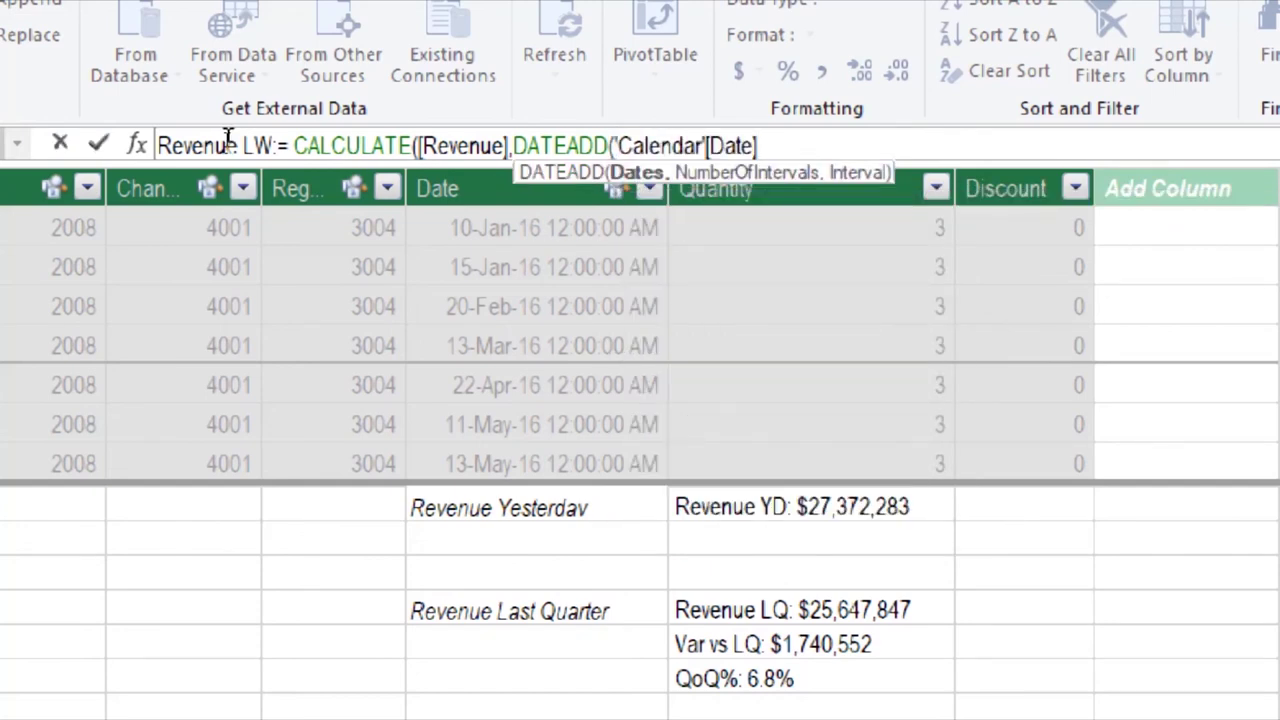
- Complete the DATEADD shift as -7 DAY, close the brackets and commit Revenue LW
{"action": "type", "text": ","}
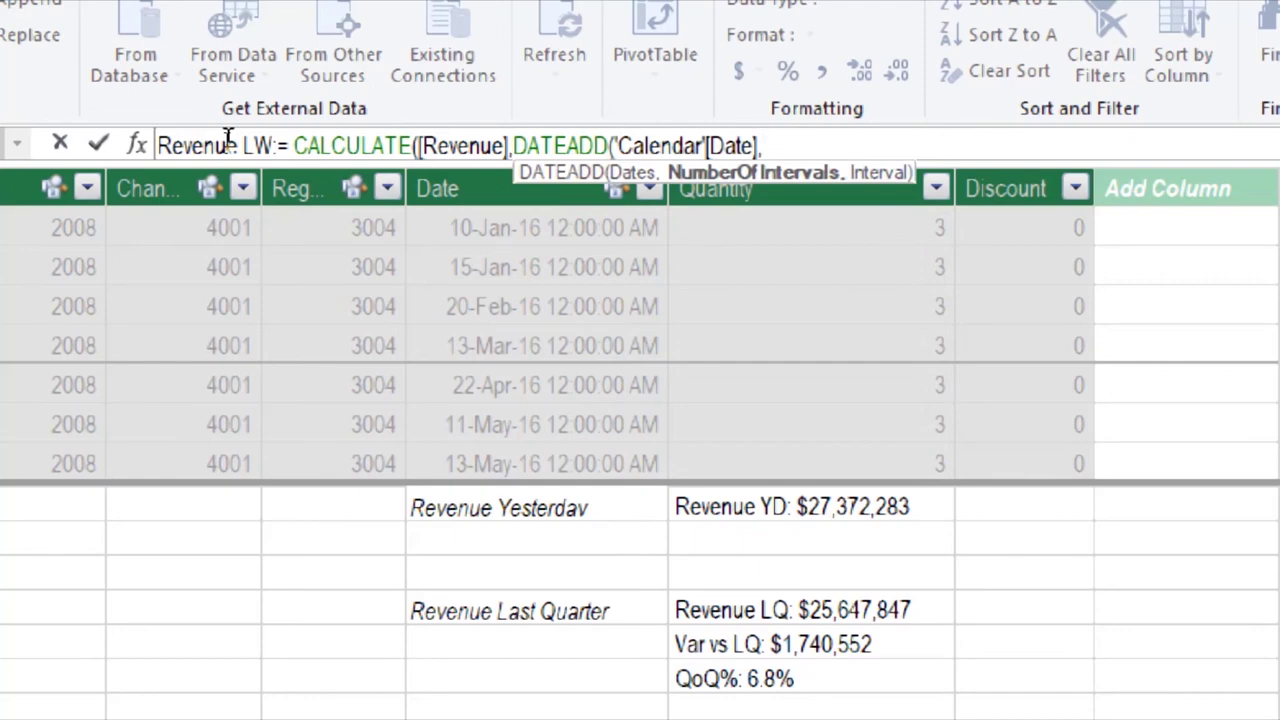
{"action": "type", "text": "-1"}
{"action": "type", "text": ",w"}
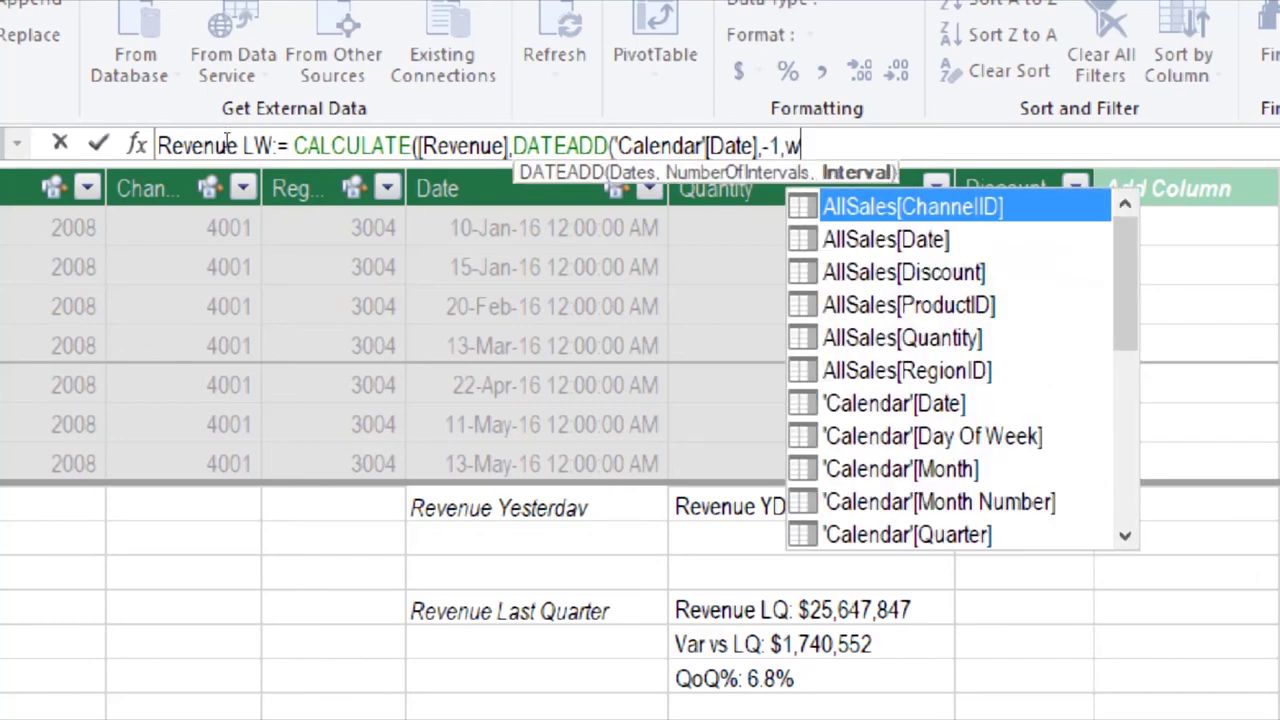
{"action": "type", "text": "e"}
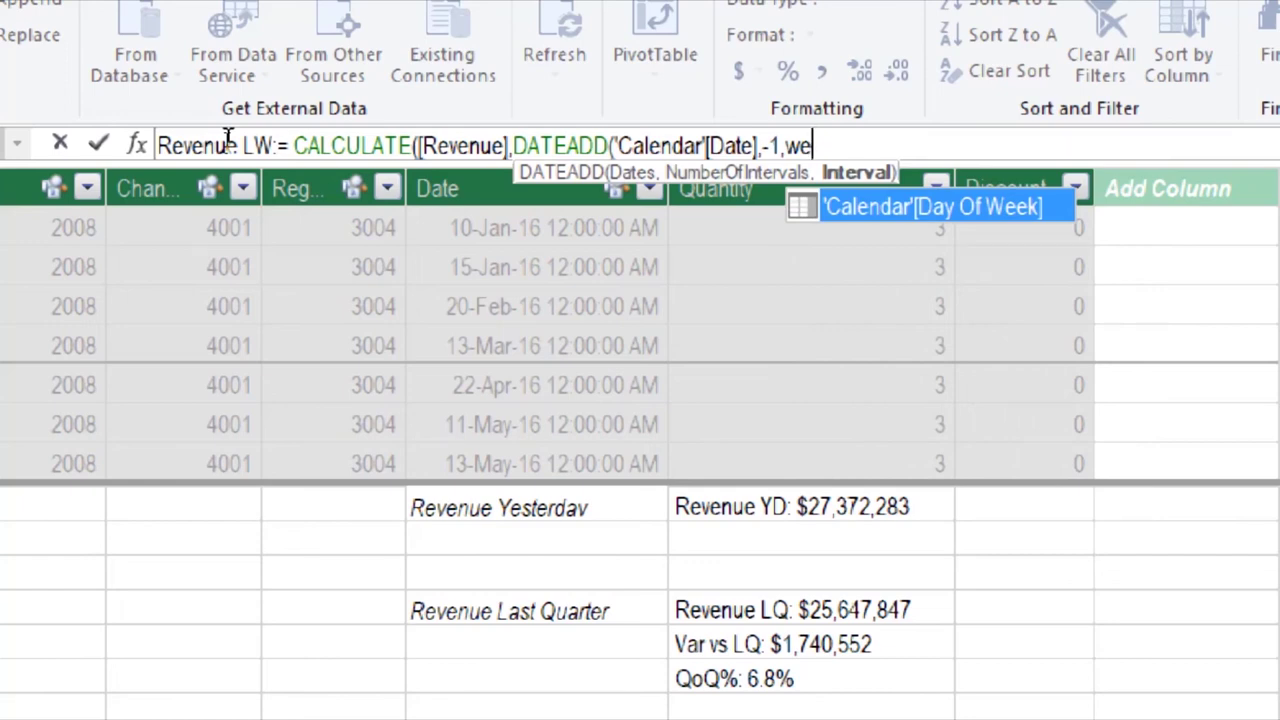
{"action": "key", "text": "BackSpace"}
{"action": "key", "text": "BackSpace"}
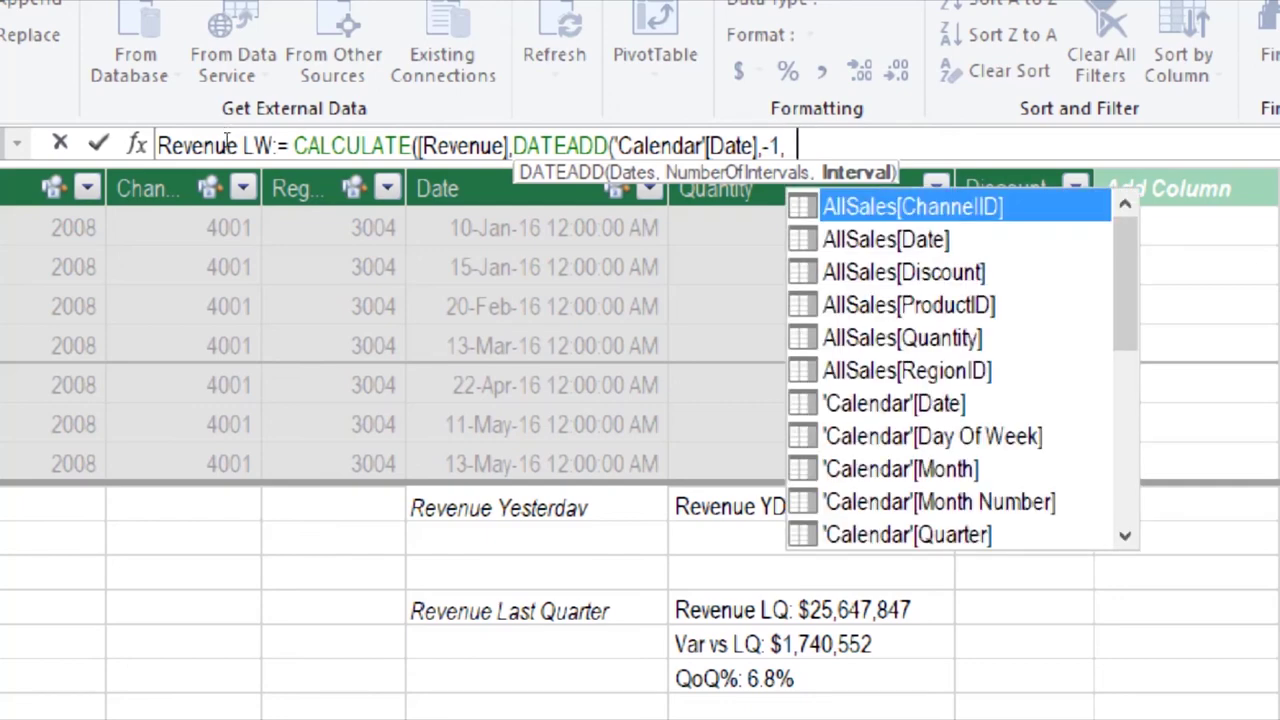
{"action": "type", "text": "da"}
{"action": "key", "text": "Down"}
{"action": "key", "text": "Down"}
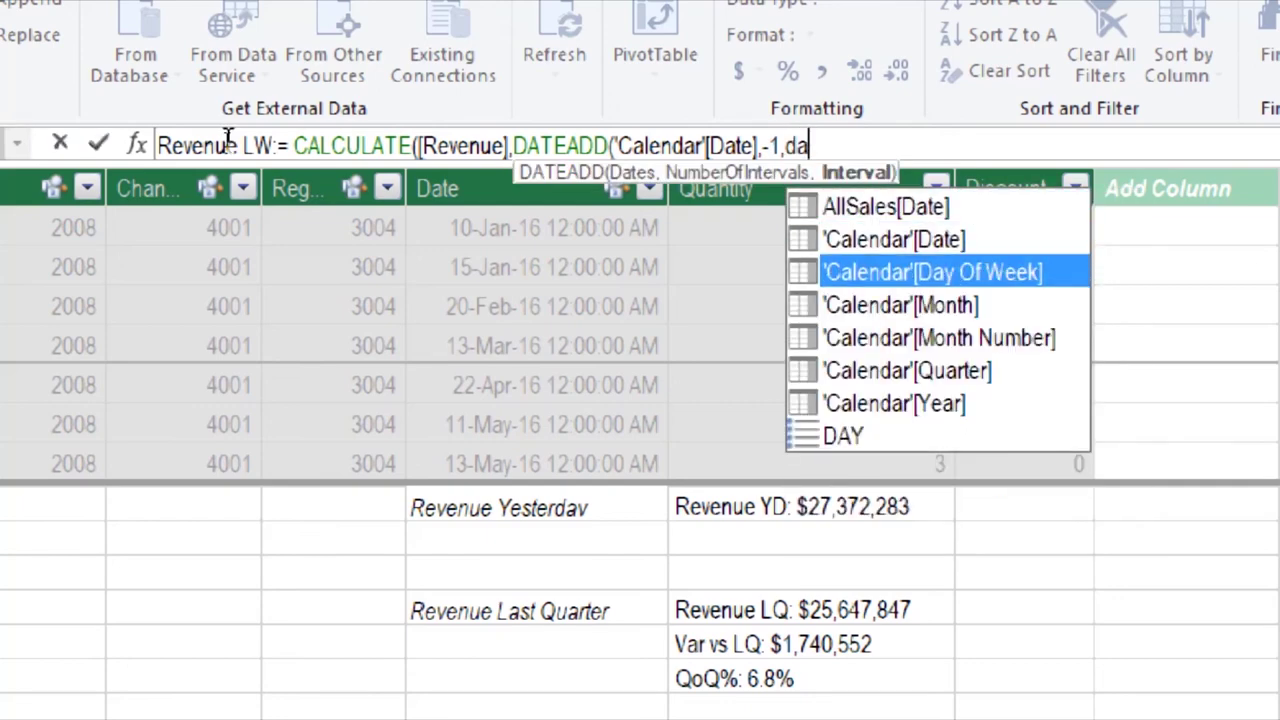
{"action": "key", "text": "Down"}
{"action": "key", "text": "Down"}
{"action": "key", "text": "Down"}
{"action": "key", "text": "Down"}
{"action": "key", "text": "Tab"}
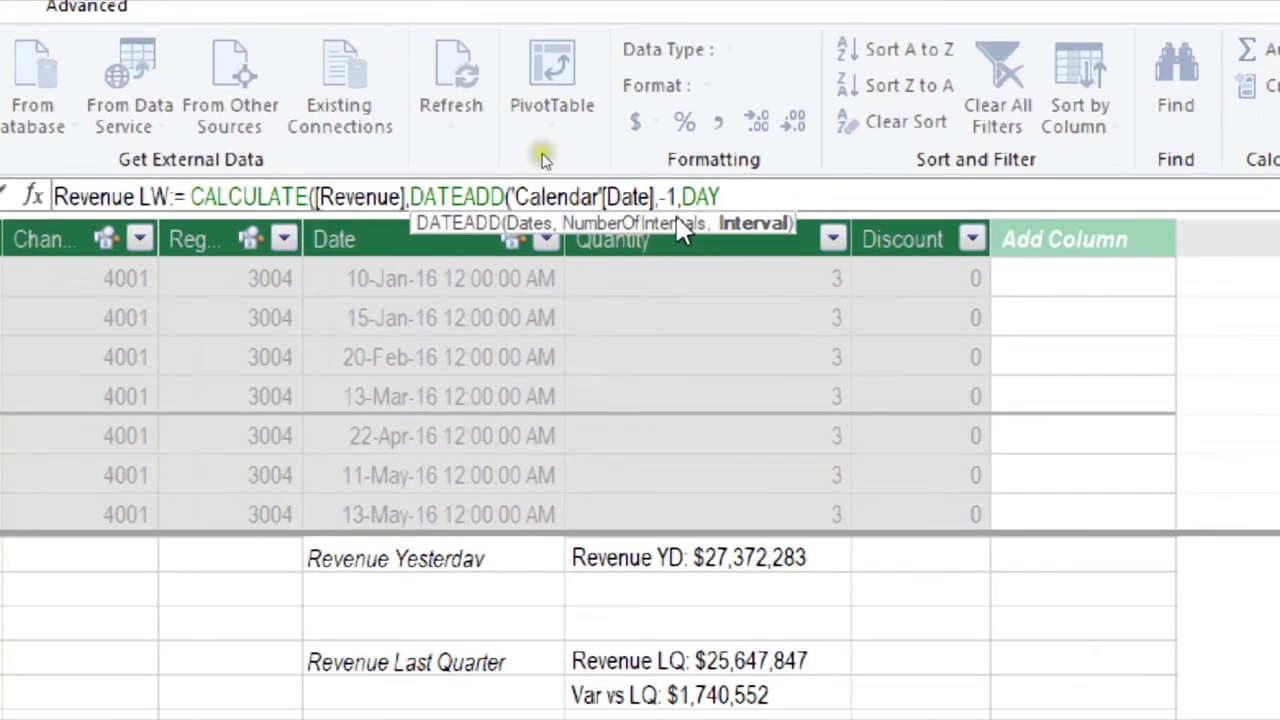
{"action": "left_click", "coordinate": [541, 140]}
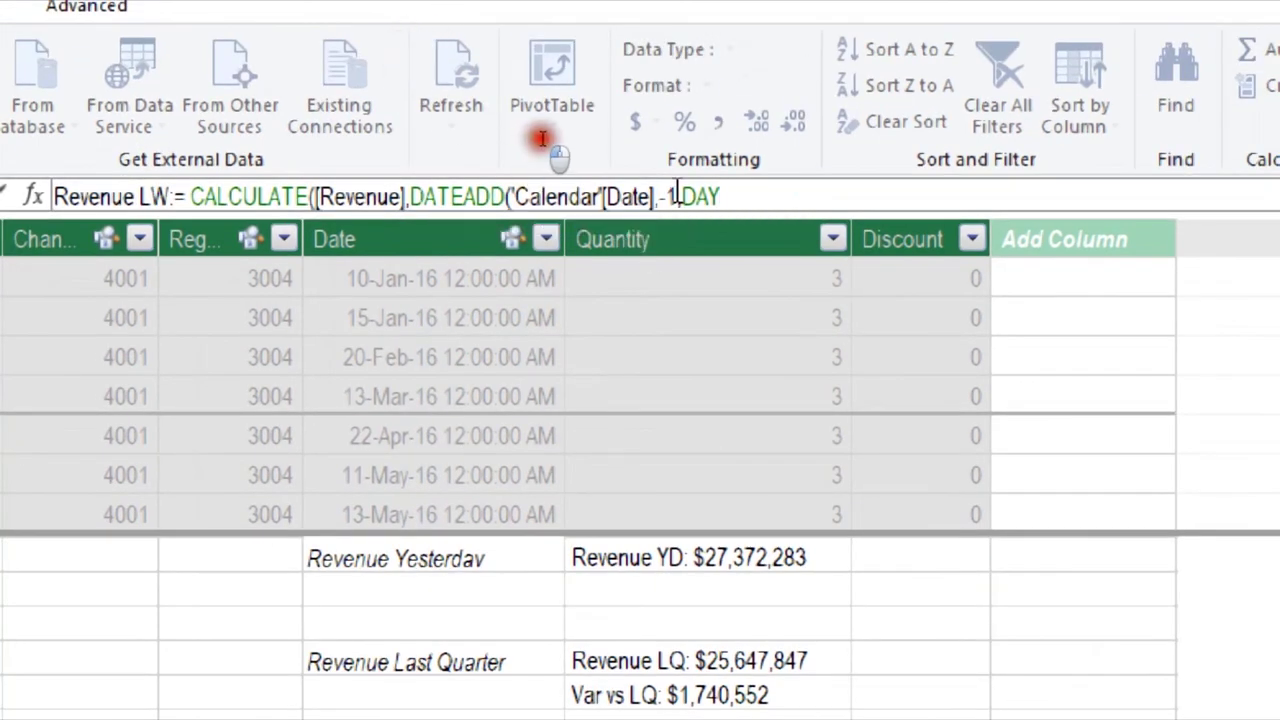
{"action": "key", "text": "shift+Left"}
{"action": "type", "text": "7"}
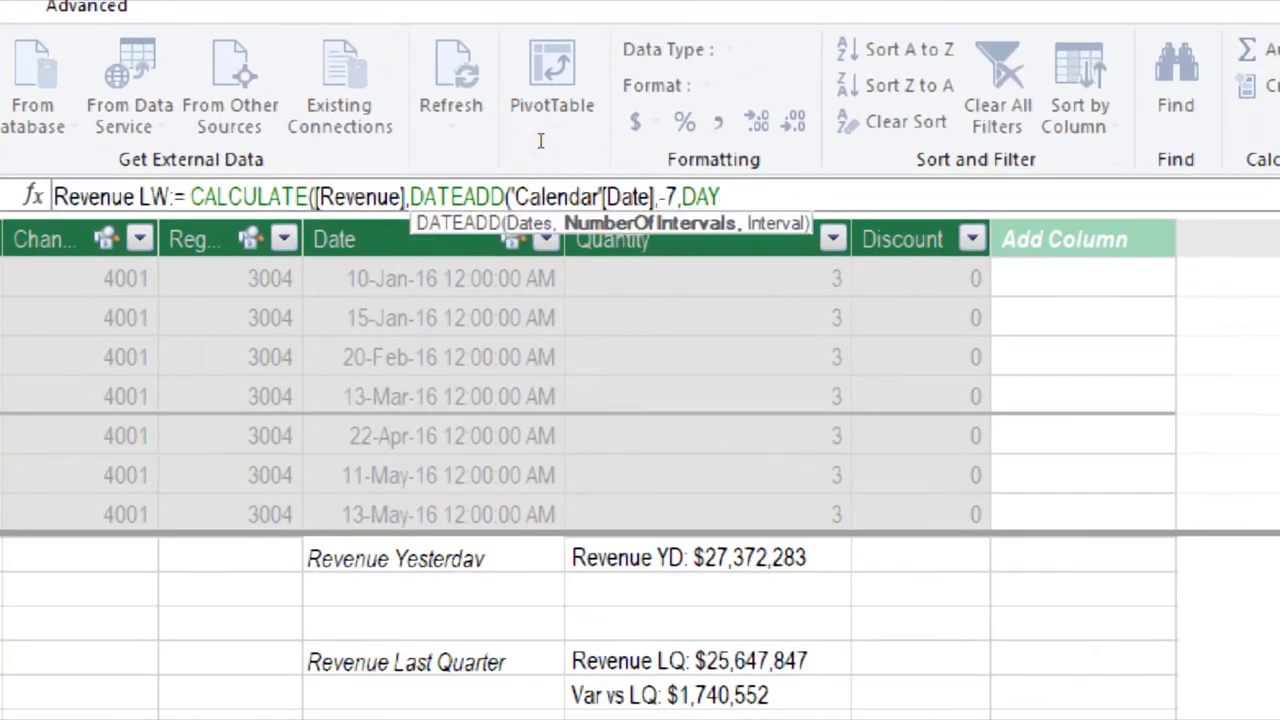
{"action": "key", "text": "End"}
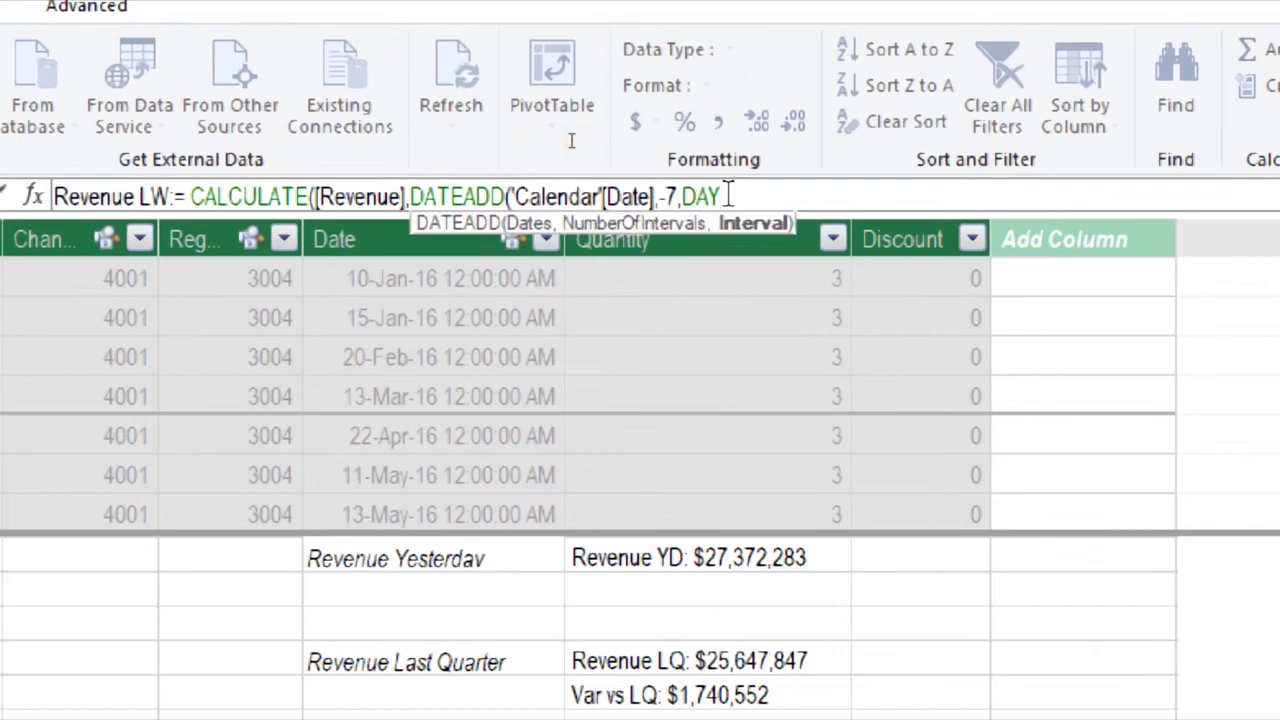
{"action": "type", "text": ")"}
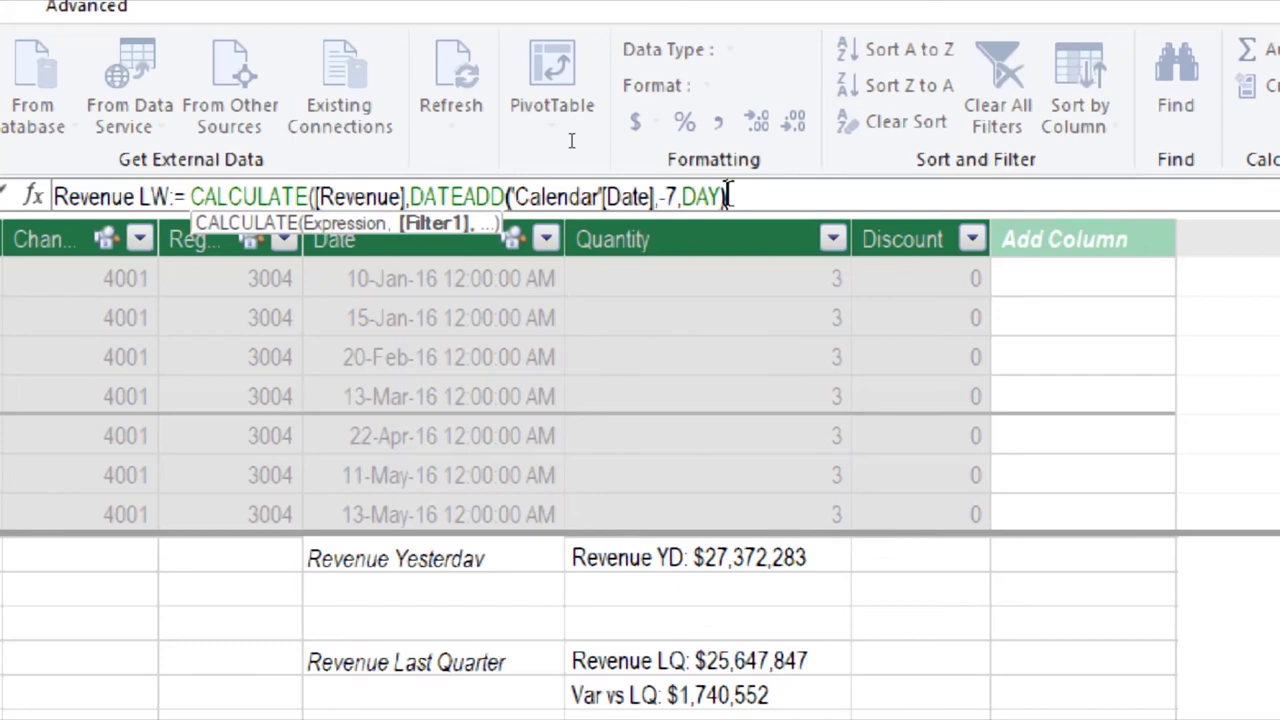
{"action": "type", "text": ")"}
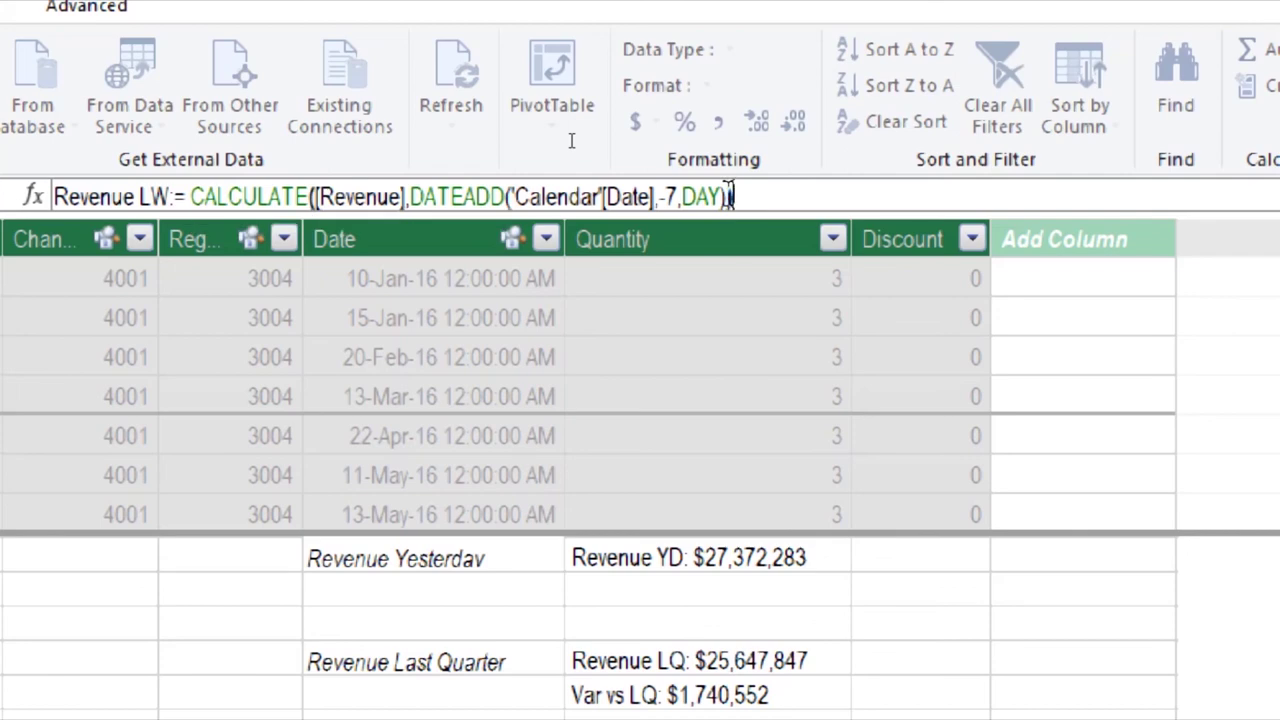
{"action": "key", "text": "Return"}
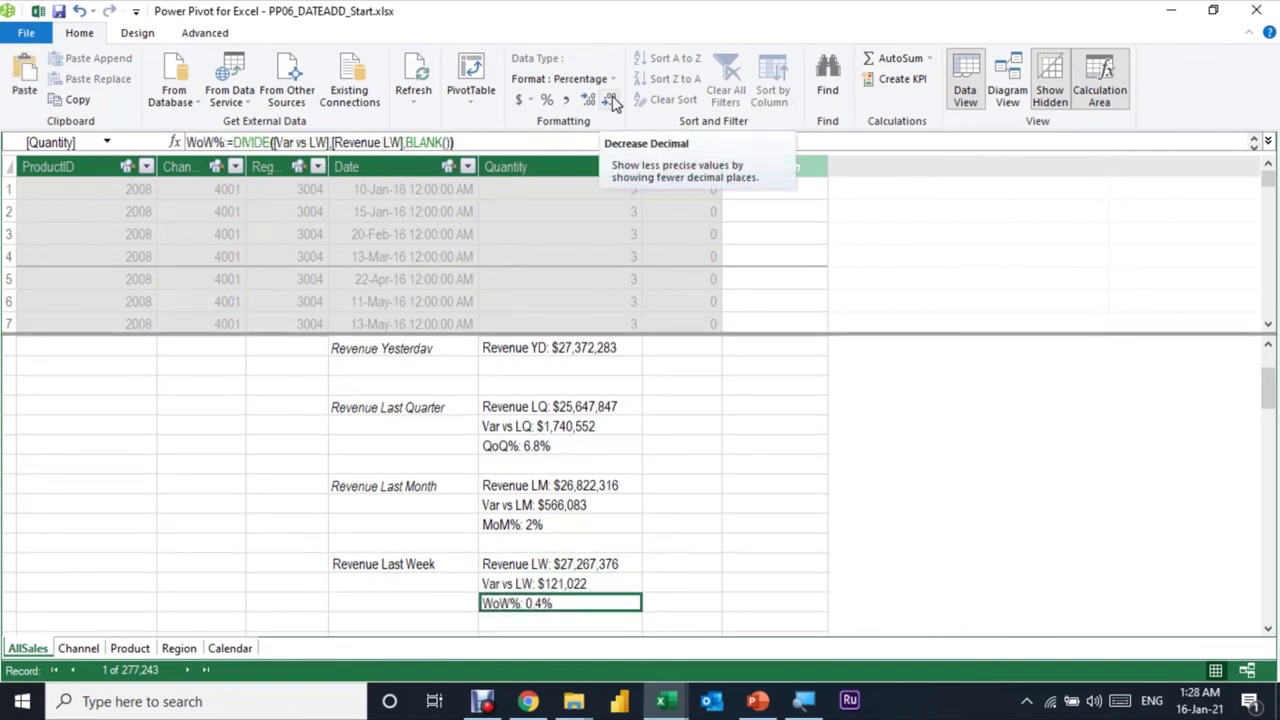
- Review the Var vs LW and WoW% measures, then start a PivotTable from the data model
{"action": "left_click", "coordinate": [548, 585]}
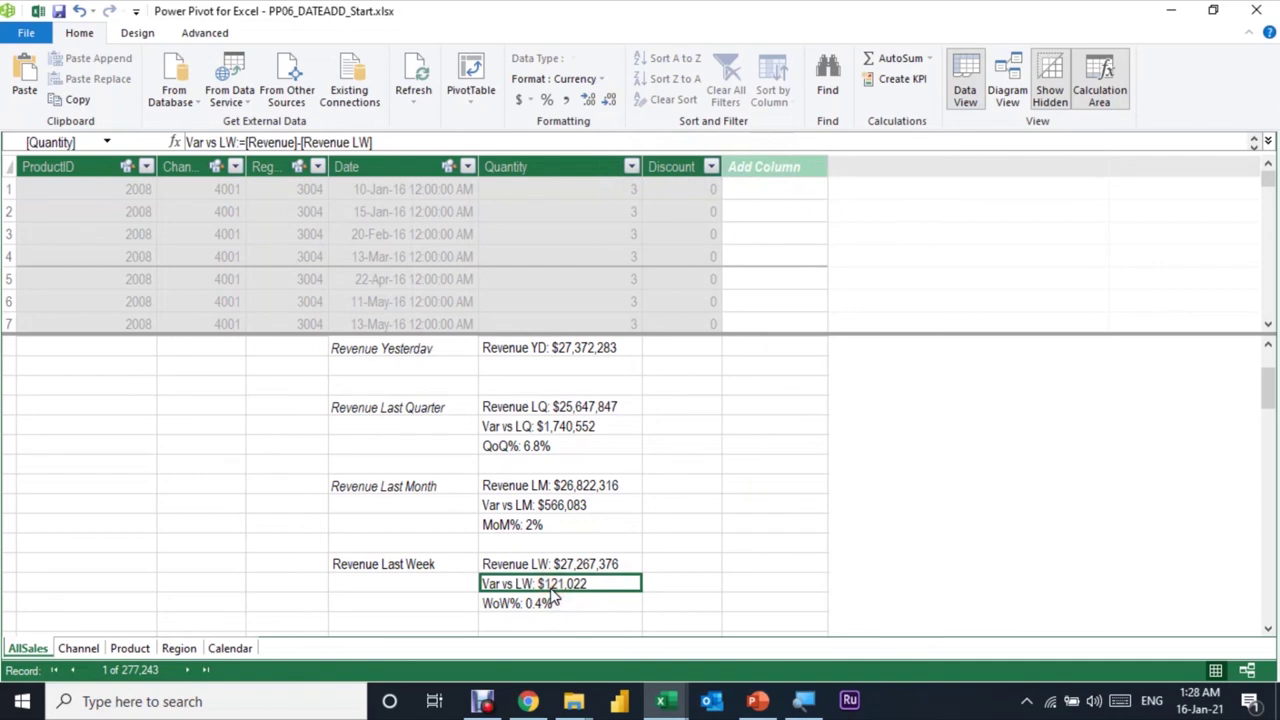
{"action": "left_click", "coordinate": [588, 603]}
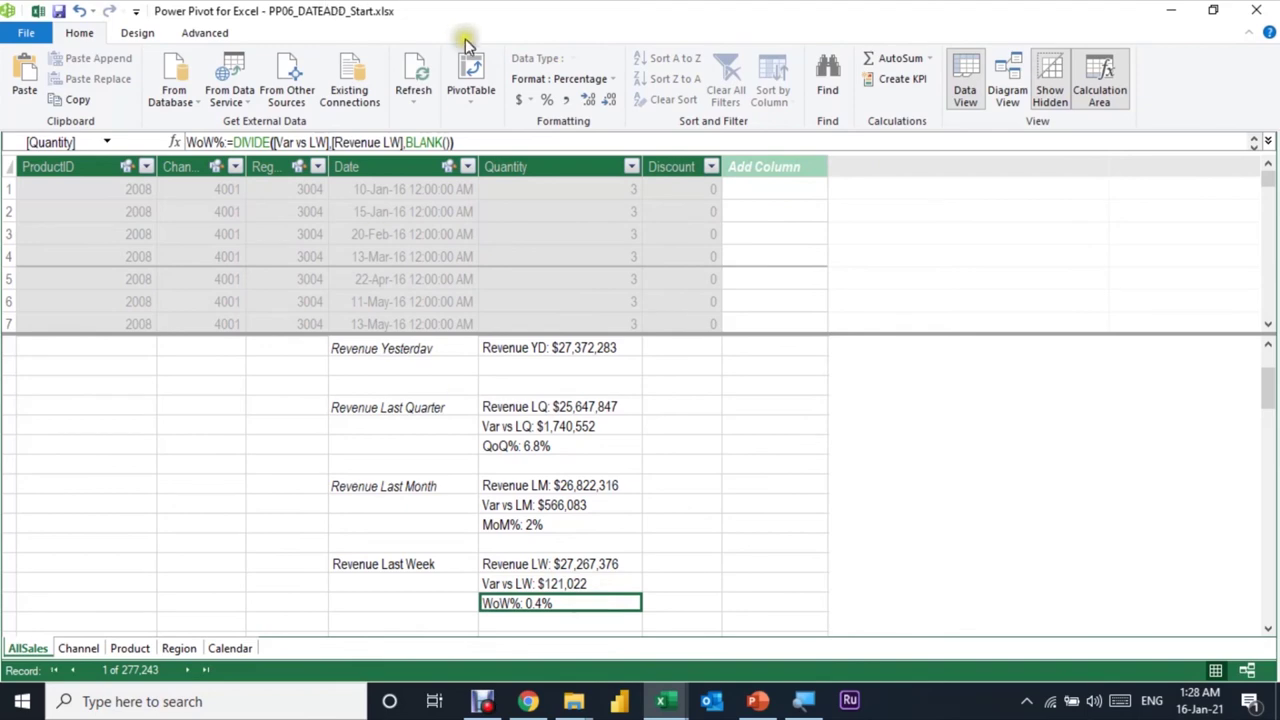
{"action": "left_click", "coordinate": [470, 78]}
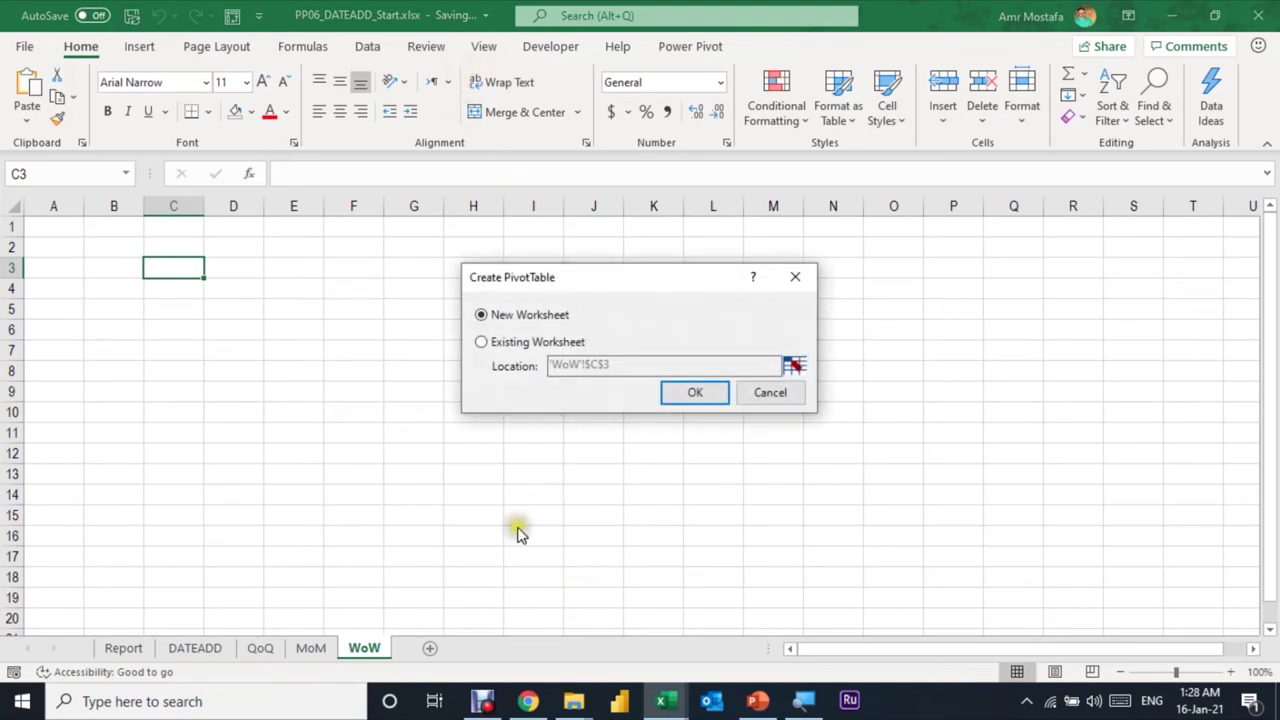
- Create the PivotTable on the existing WoW worksheet and rename it WoW
{"action": "left_click", "coordinate": [481, 342]}
{"action": "left_click", "coordinate": [697, 392]}
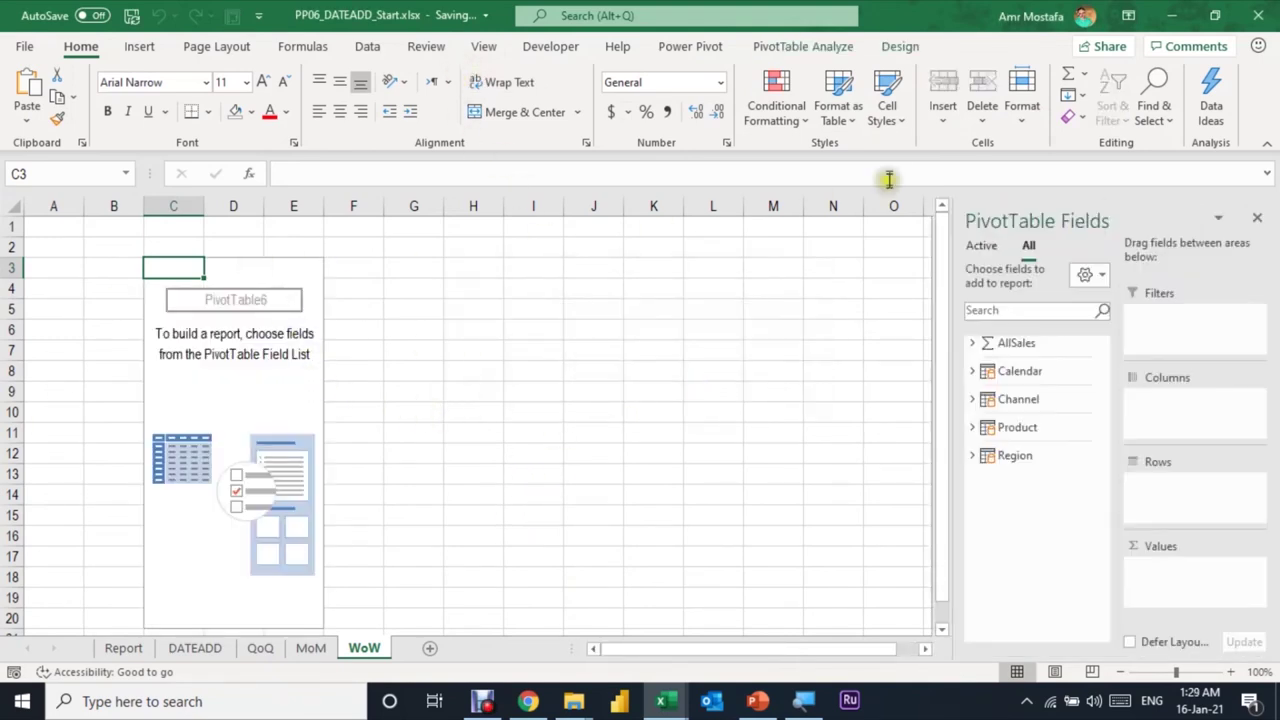
{"action": "left_click", "coordinate": [815, 46]}
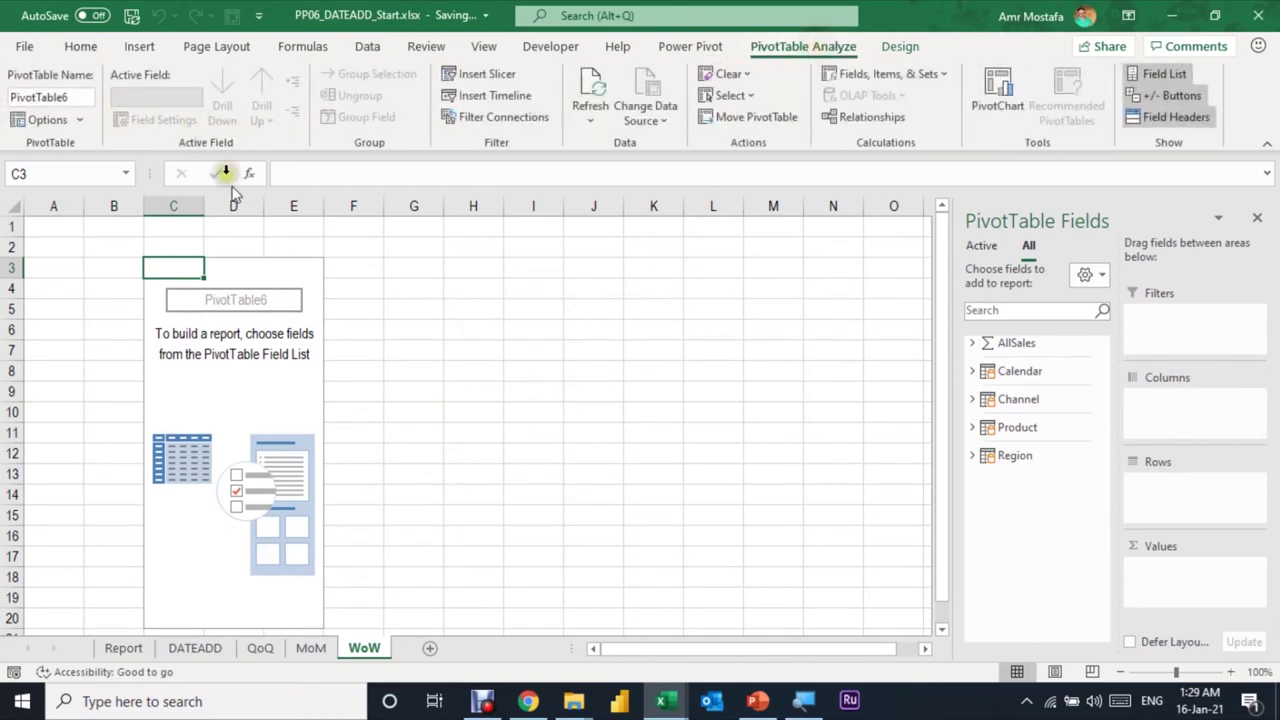
{"action": "double_click", "coordinate": [55, 96]}
{"action": "type", "text": "W"}
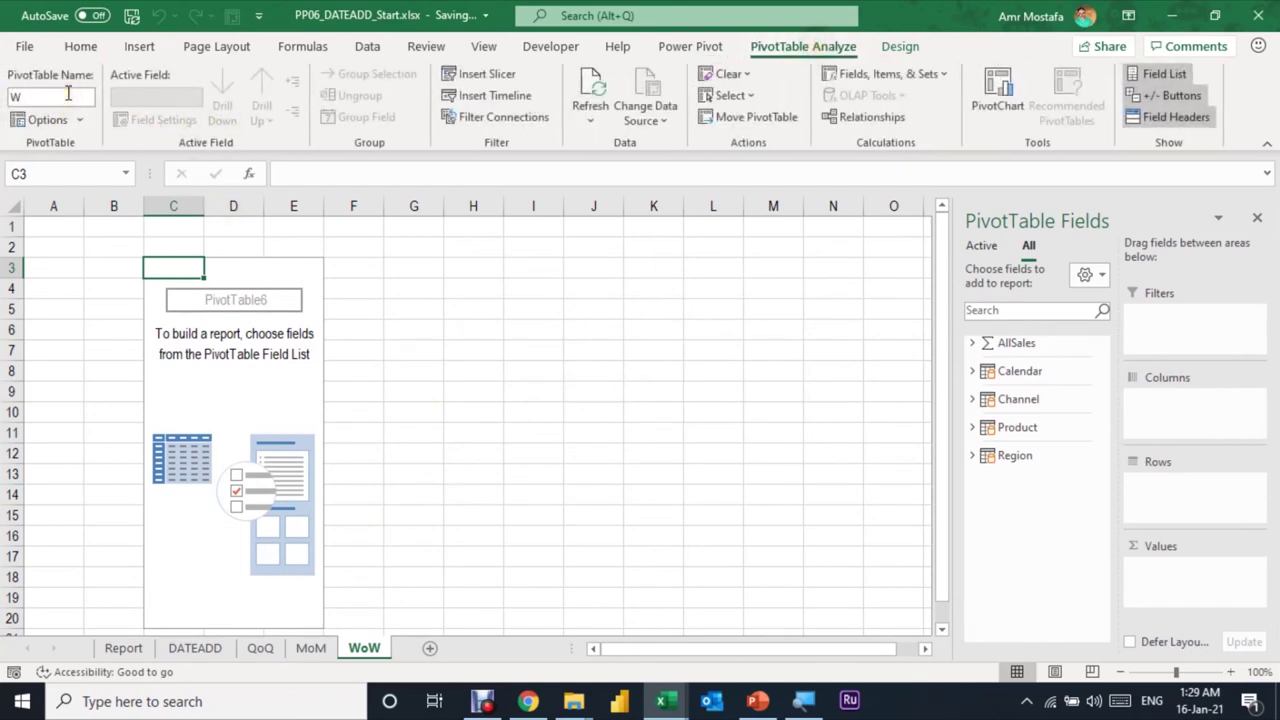
{"action": "type", "text": "oW"}
{"action": "key", "text": "Return"}
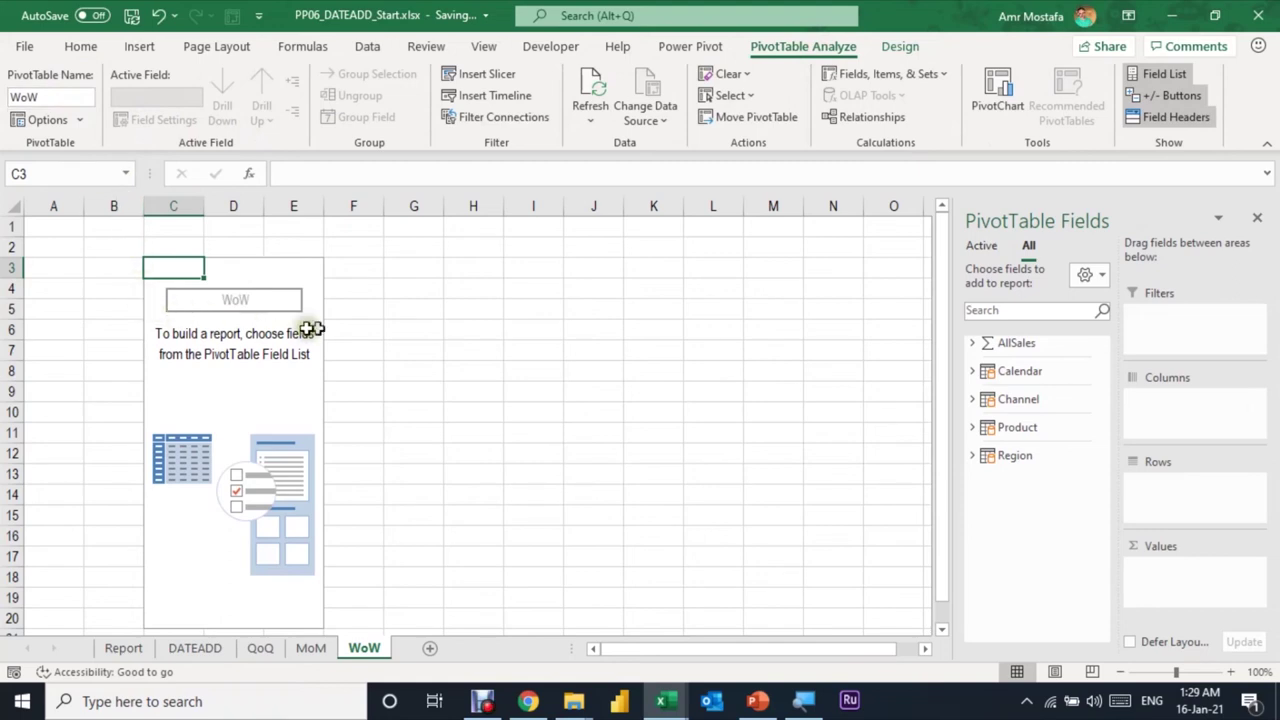
- Add Revenue, Revenue LW and WoW% as values and Calendar Date as rows
{"action": "left_click", "coordinate": [972, 342]}
{"action": "left_click", "coordinate": [1004, 357]}
{"action": "scroll", "coordinate": [1022, 476], "scroll_direction": "down", "scroll_amount": 2}
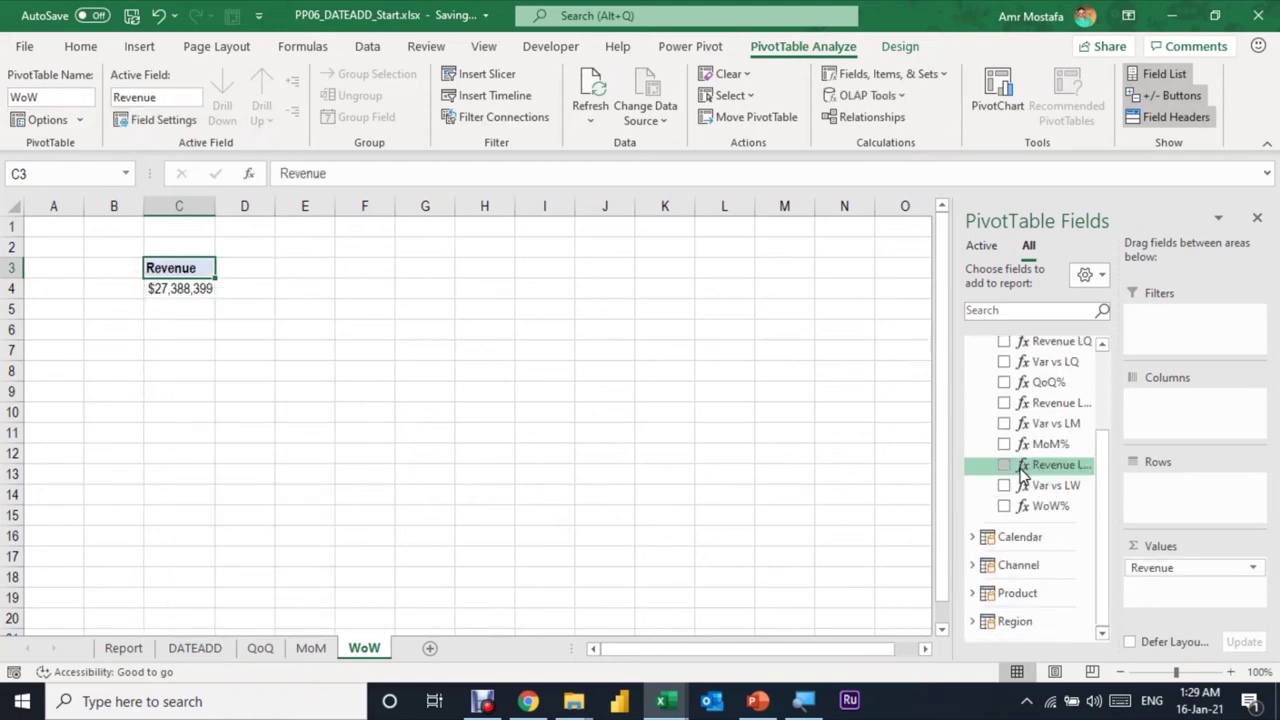
{"action": "left_click", "coordinate": [1005, 465]}
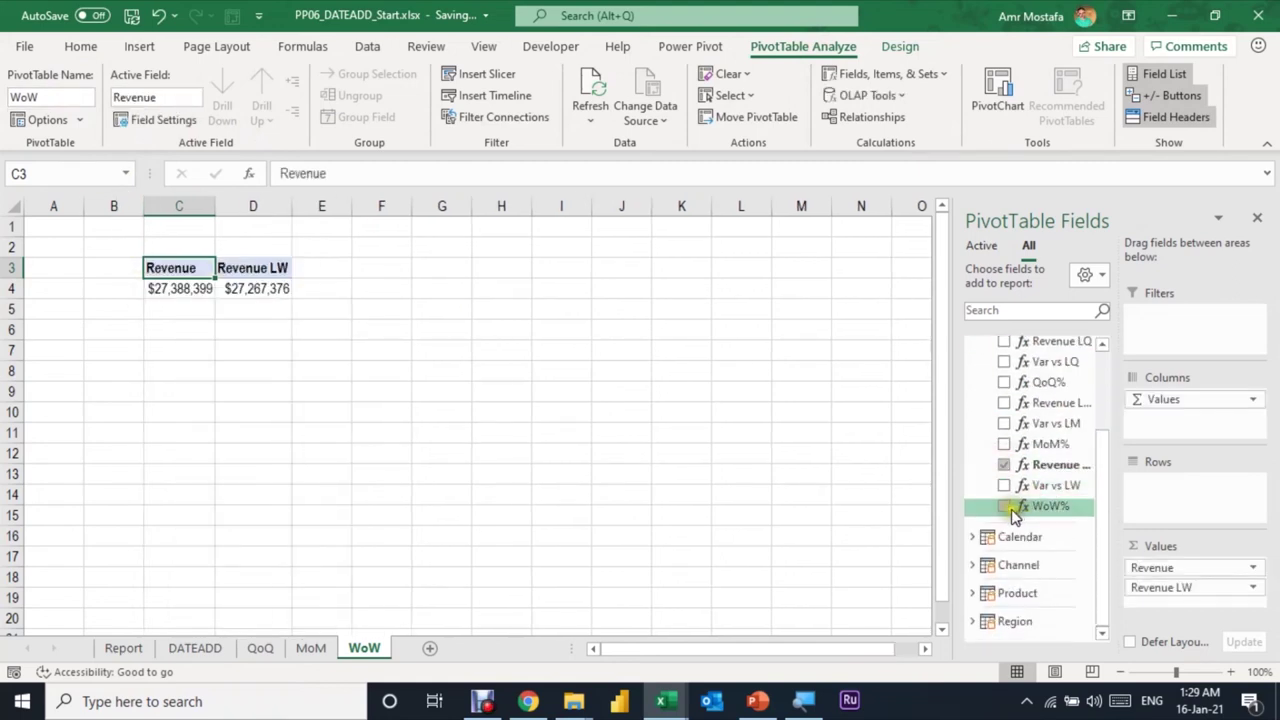
{"action": "left_click", "coordinate": [1004, 506]}
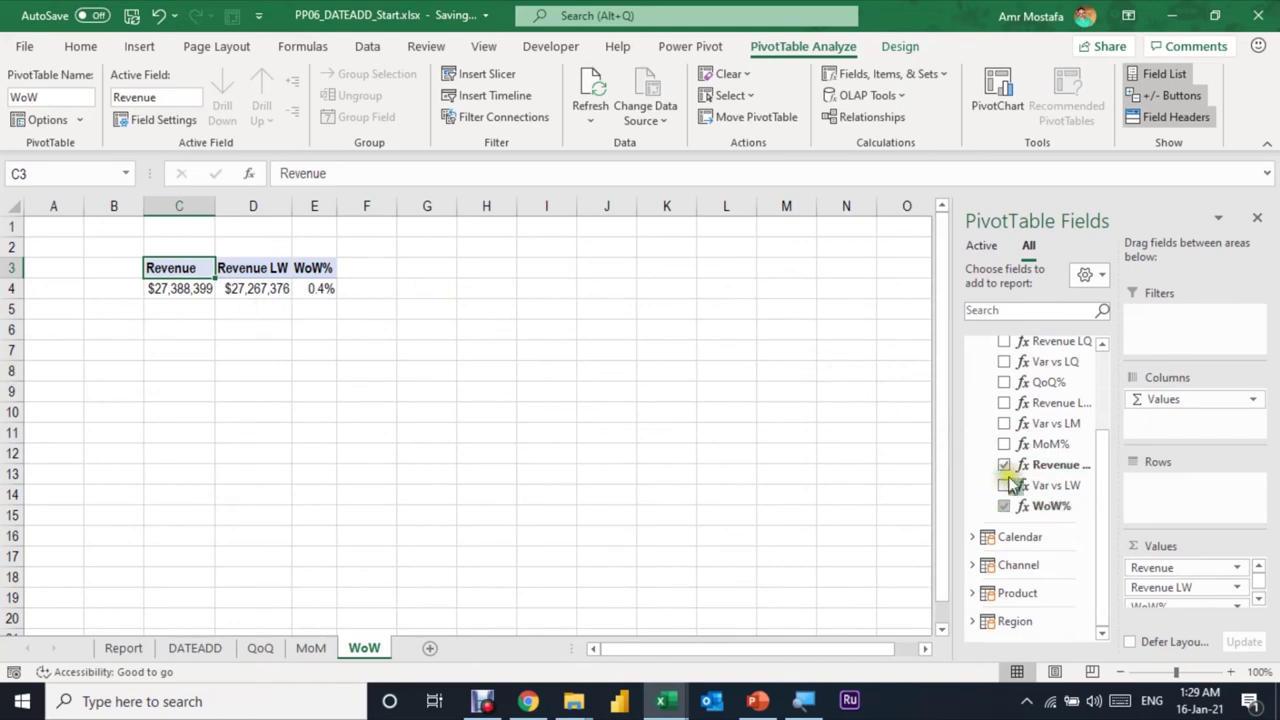
{"action": "left_click", "coordinate": [971, 537]}
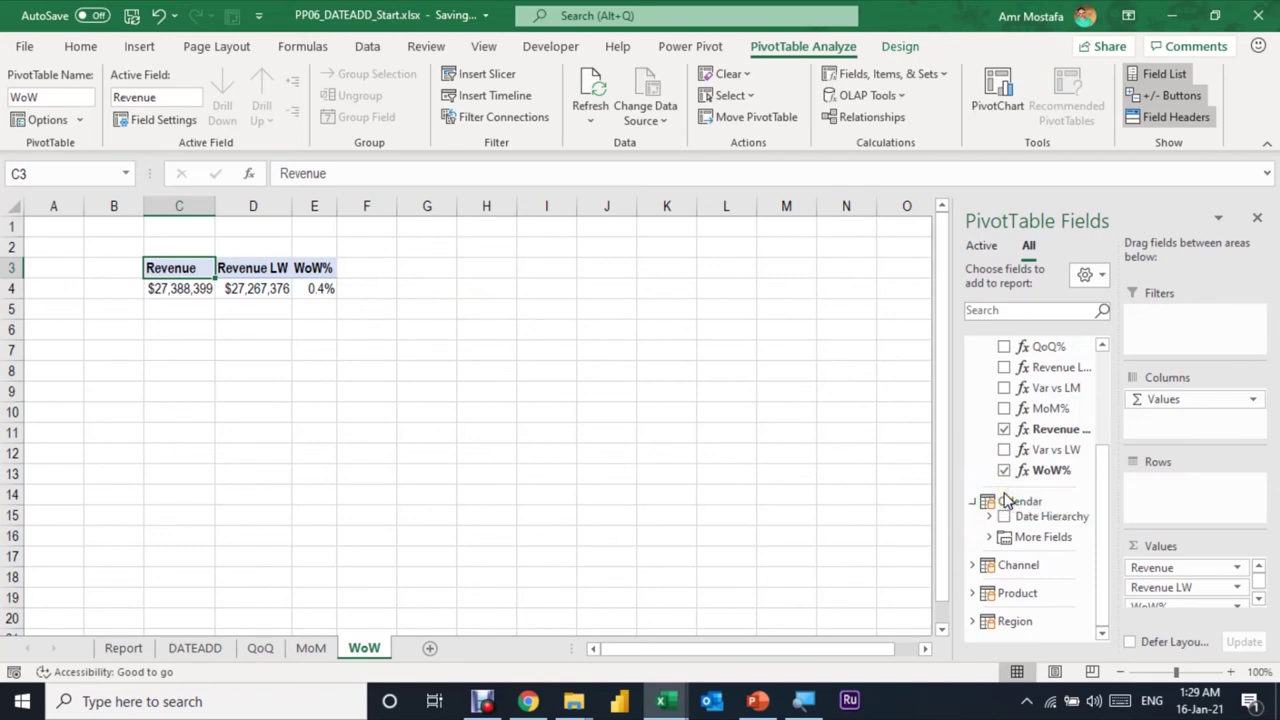
{"action": "left_click", "coordinate": [988, 538]}
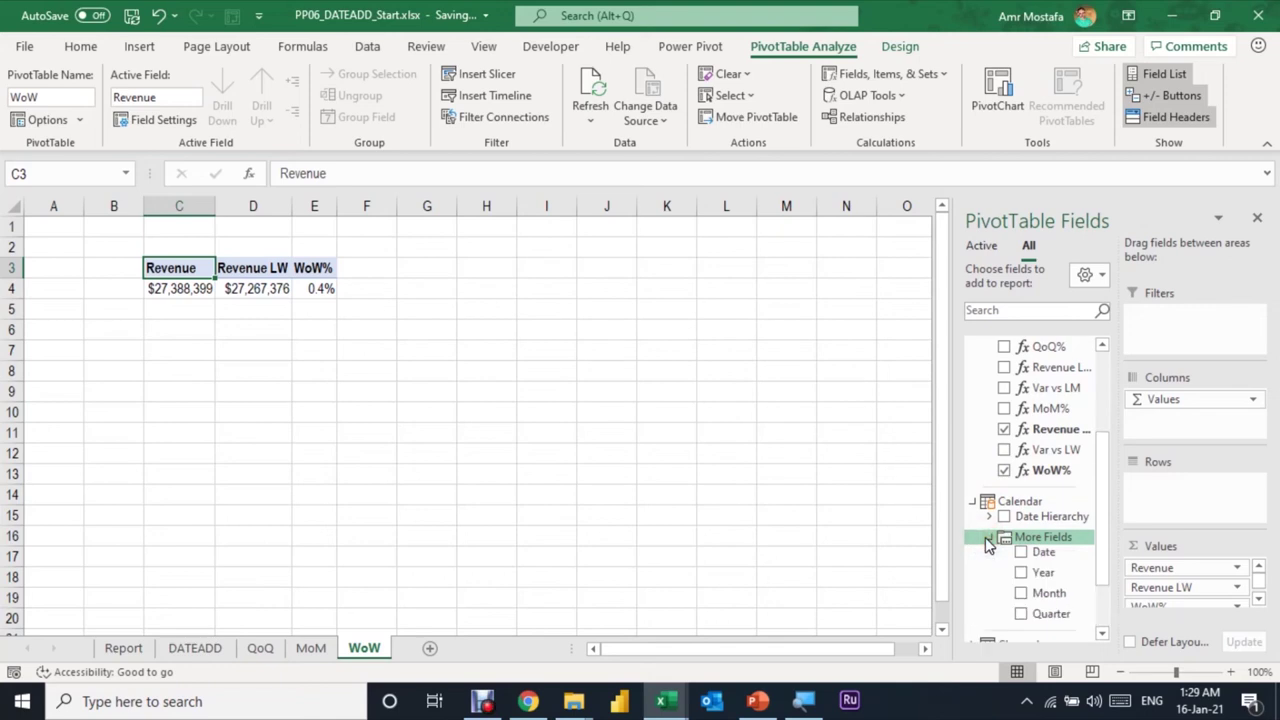
{"action": "scroll", "coordinate": [1050, 520], "scroll_direction": "down", "scroll_amount": 1}
{"action": "left_click_drag", "start_coordinate": [1043, 507], "coordinate": [1166, 506]}
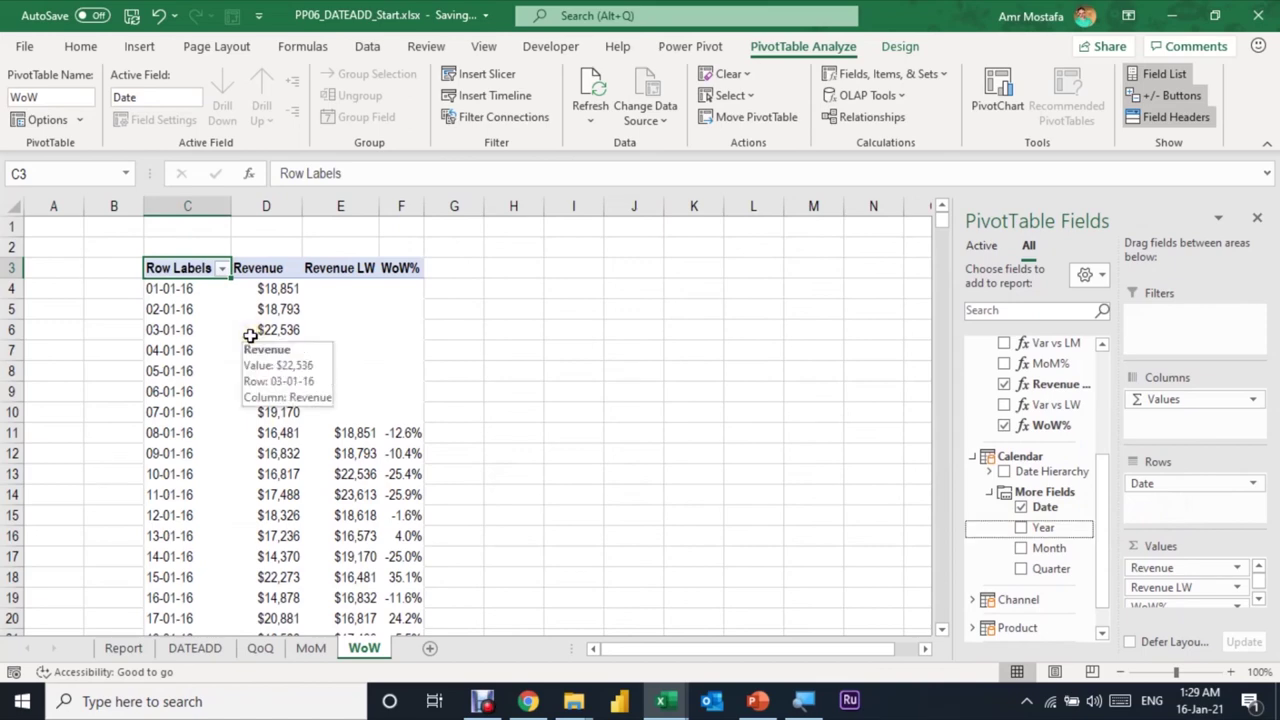
- Check the pivot's dates, from the first rows down to 31-12-19
{"action": "left_click", "coordinate": [210, 290]}
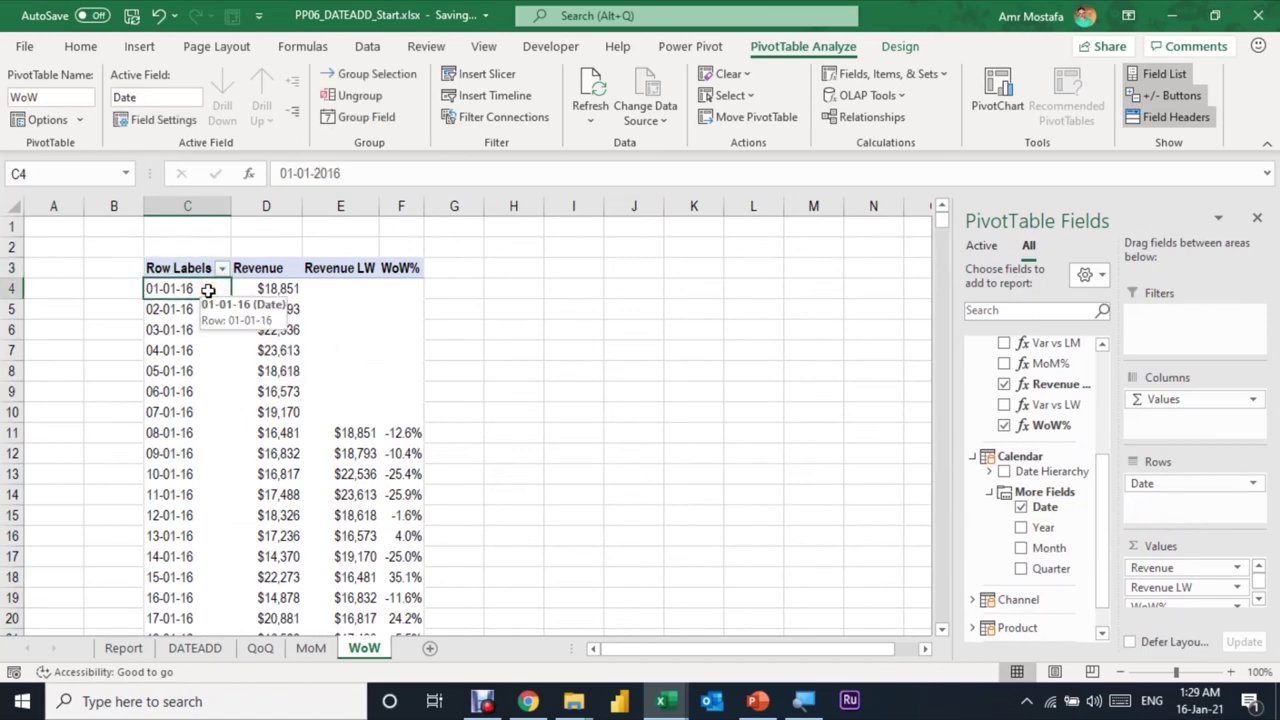
{"action": "key", "text": "ctrl+Down"}
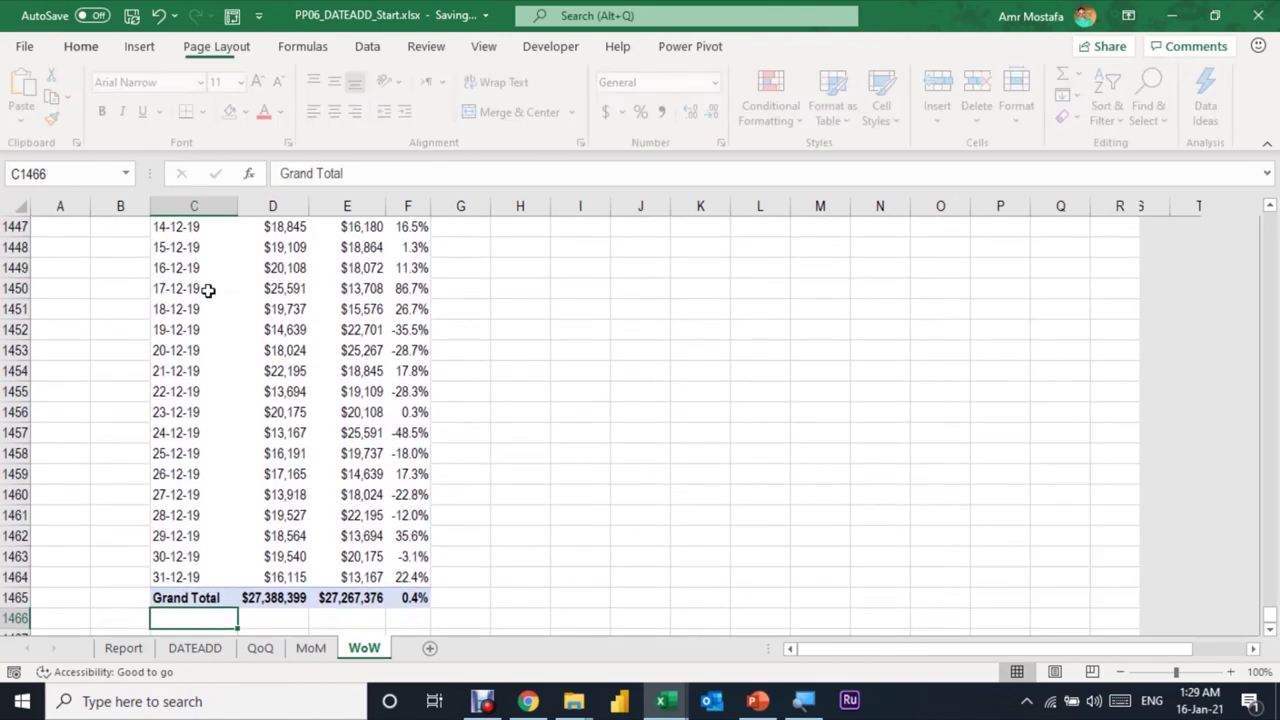
{"action": "key", "text": "Up"}
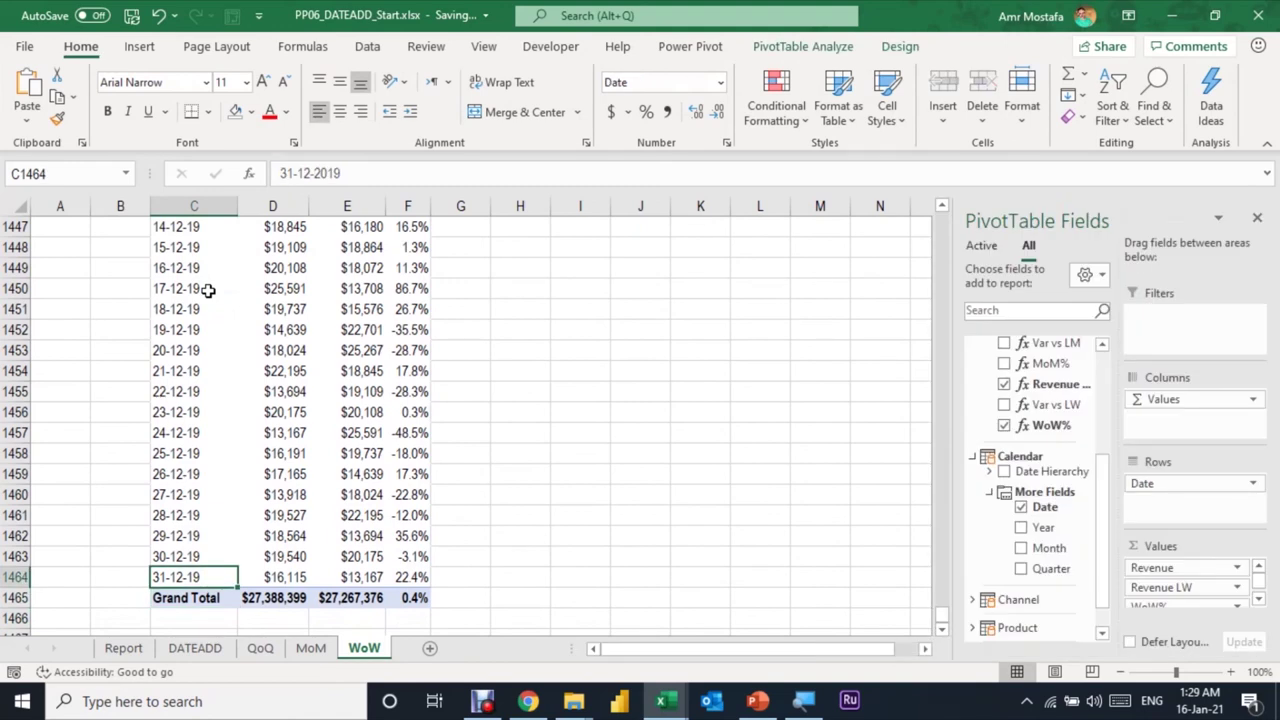
{"action": "key", "text": "ctrl+Up"}
{"action": "key", "text": "Down"}
{"action": "key", "text": "Right"}
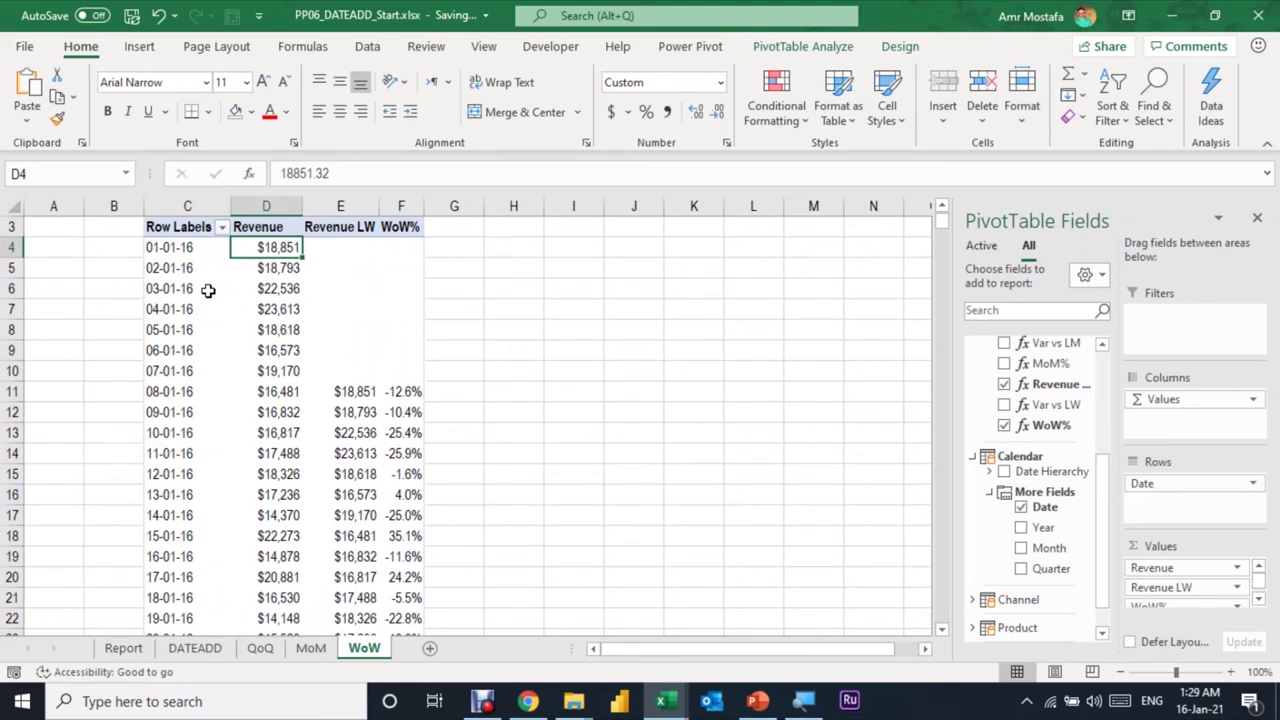
{"action": "key", "text": "Left"}
{"action": "key", "text": "Down"}
{"action": "key", "text": "Down"}
{"action": "key", "text": "Down"}
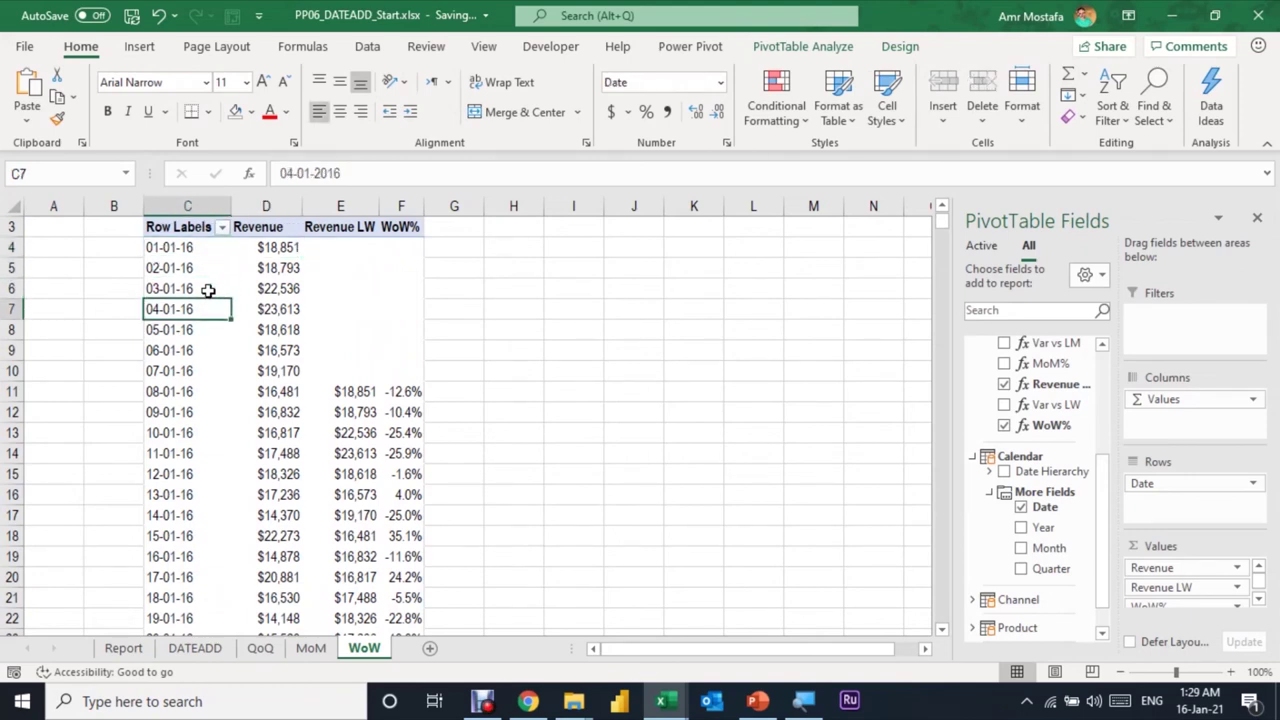
{"action": "key", "text": "Down"}
{"action": "key", "text": "Down"}
{"action": "key", "text": "Up"}
{"action": "key", "text": "Up"}
{"action": "key", "text": "Up"}
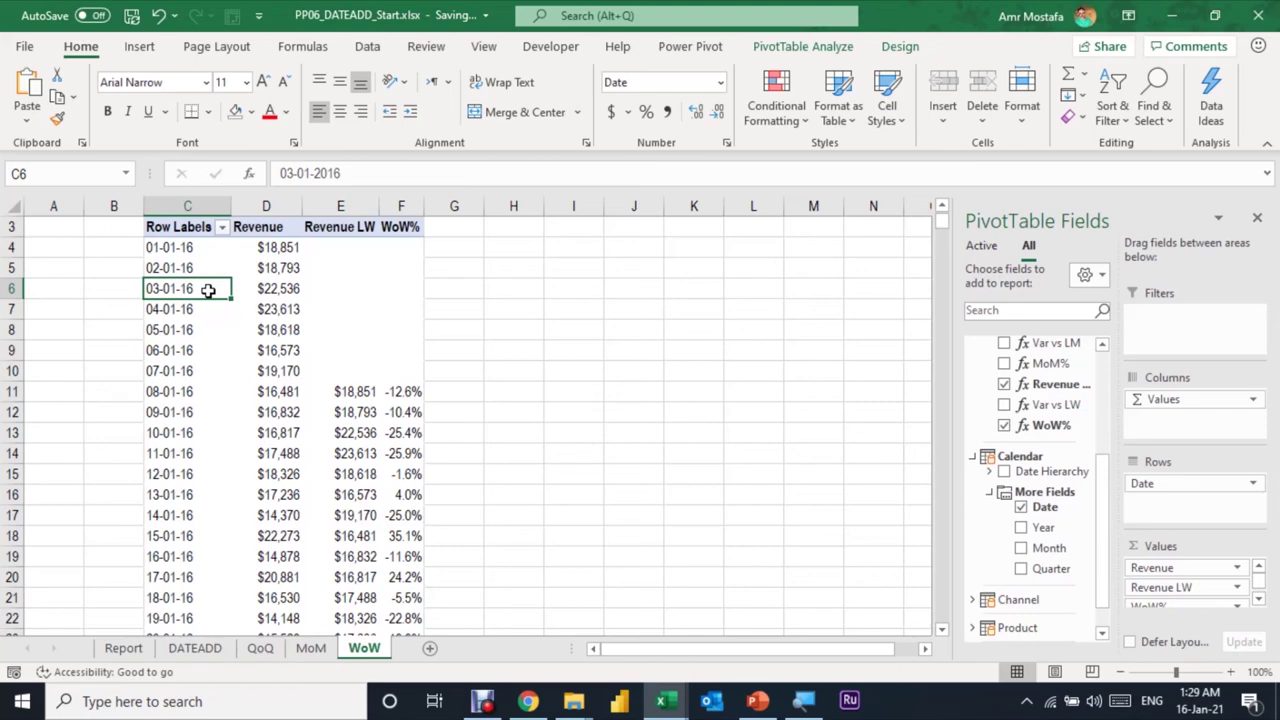
- Unhide the Calendar Day Of Week column from client tools, then return to the WoW pivot
{"action": "mouse_move", "coordinate": [670, 708]}
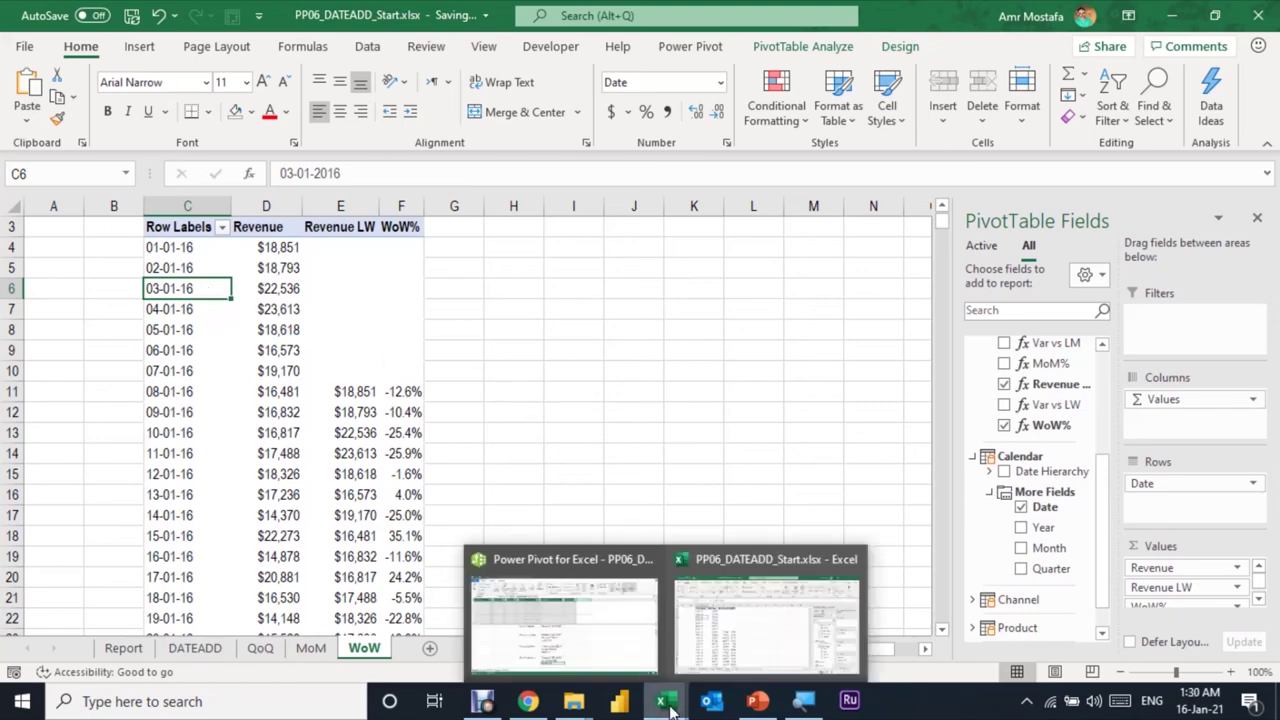
{"action": "left_click", "coordinate": [617, 648]}
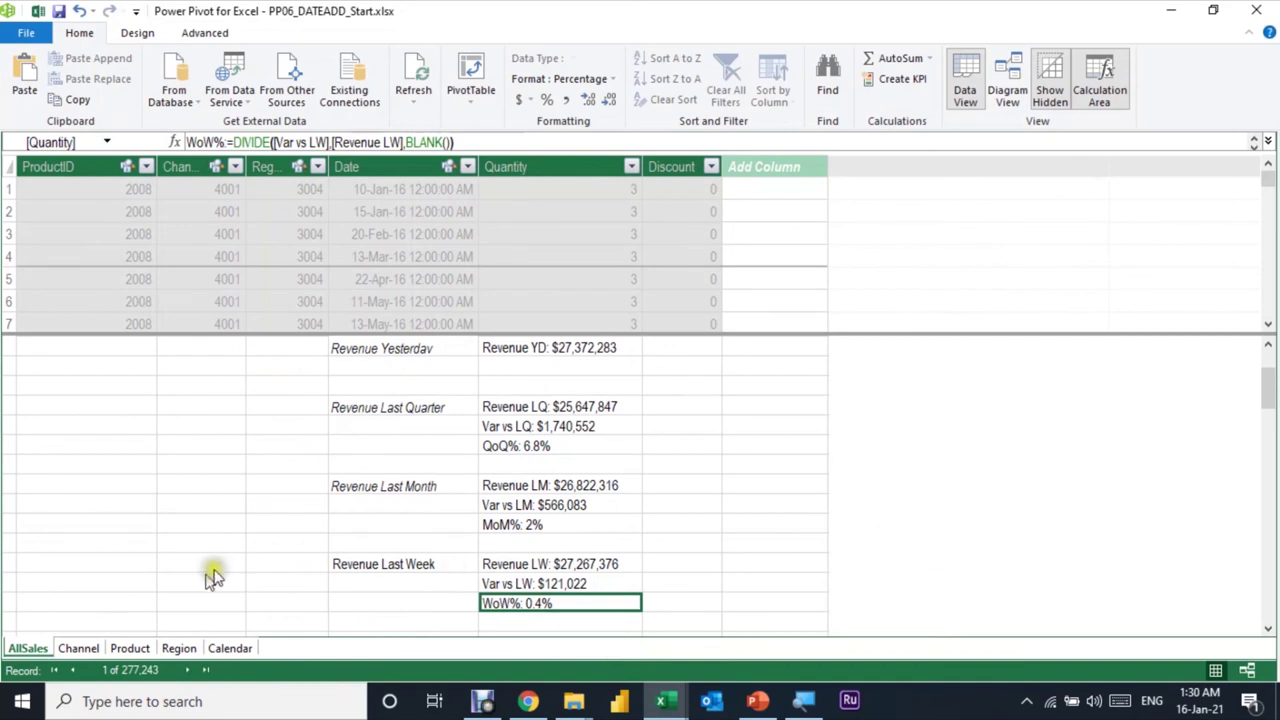
{"action": "left_click", "coordinate": [231, 648]}
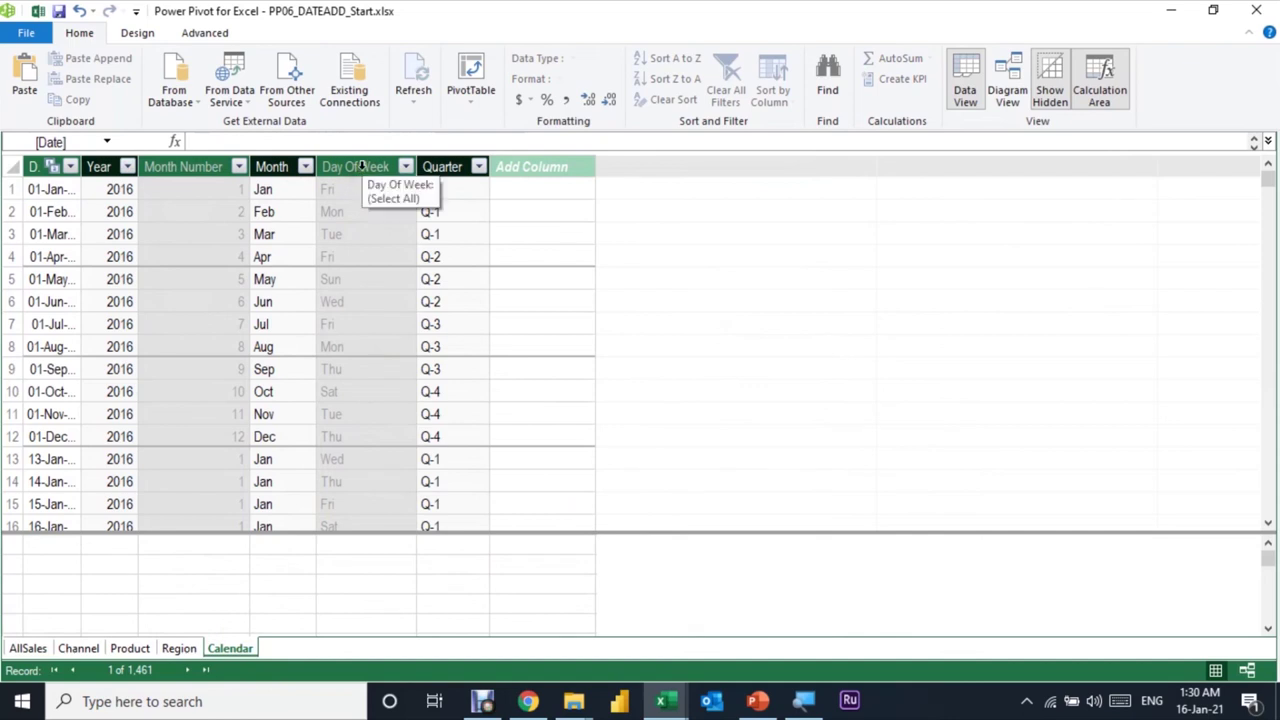
{"action": "right_click", "coordinate": [362, 167]}
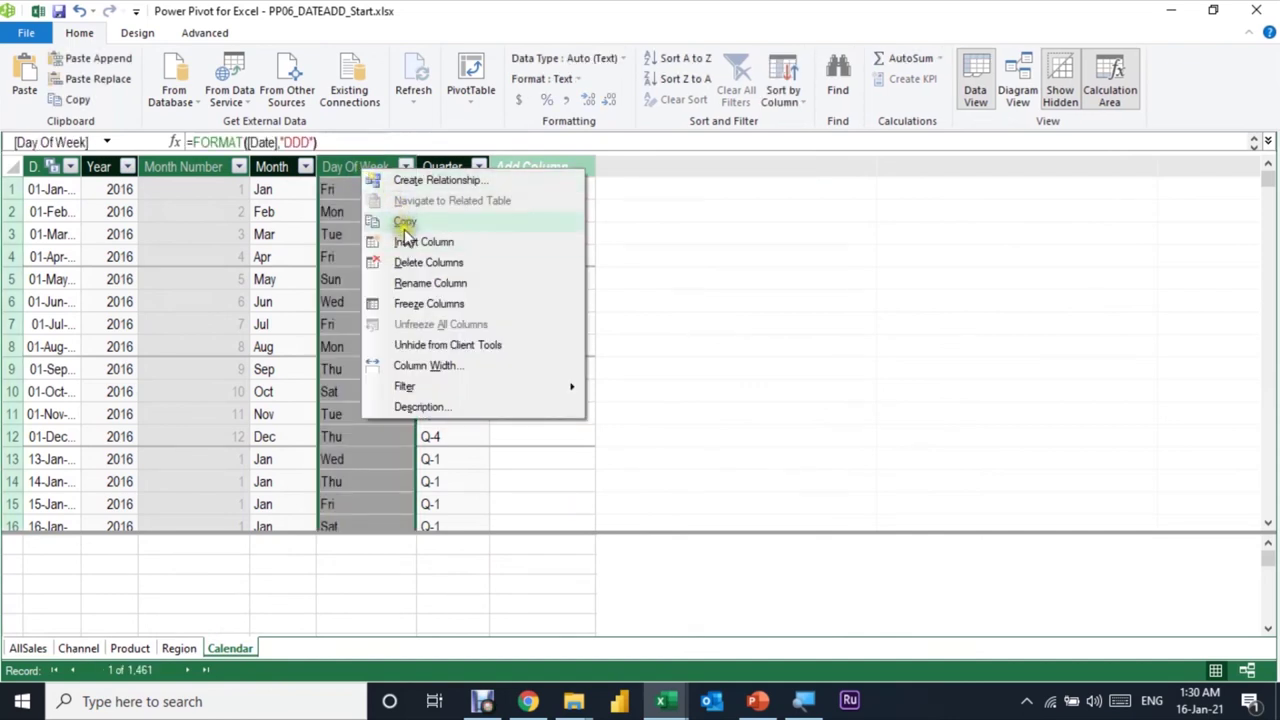
{"action": "left_click", "coordinate": [436, 346]}
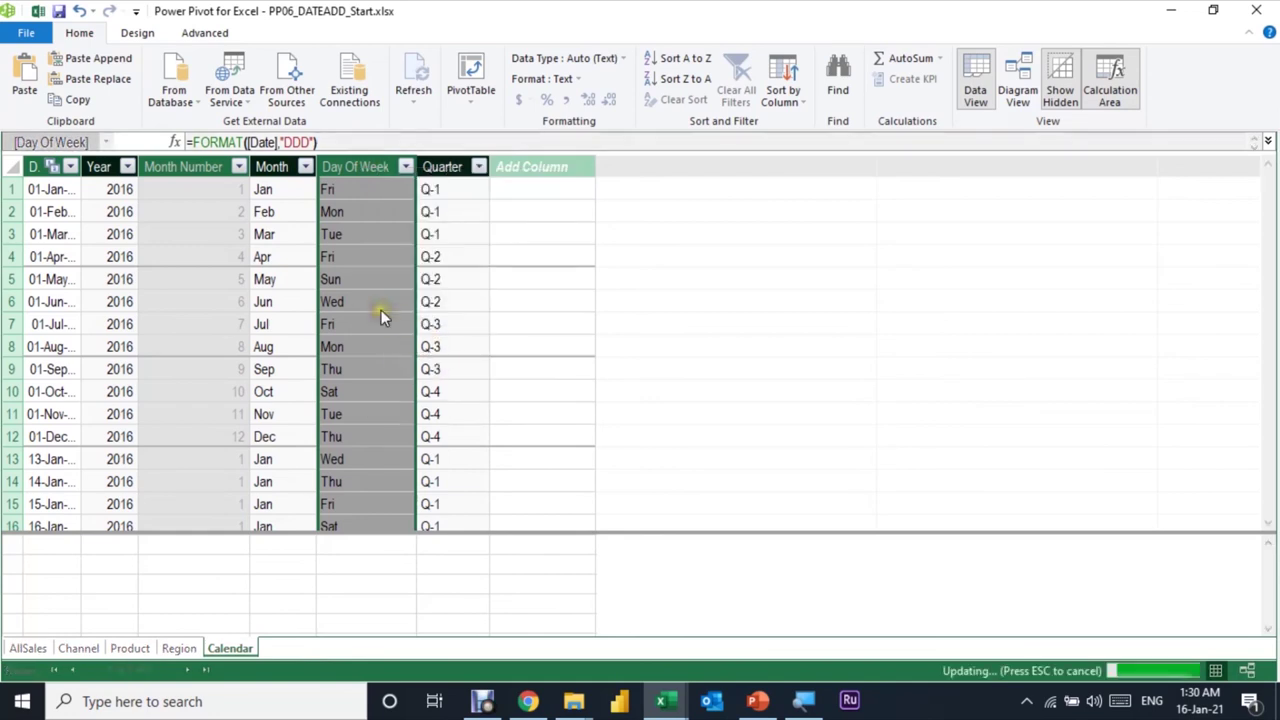
{"action": "left_click", "coordinate": [368, 258]}
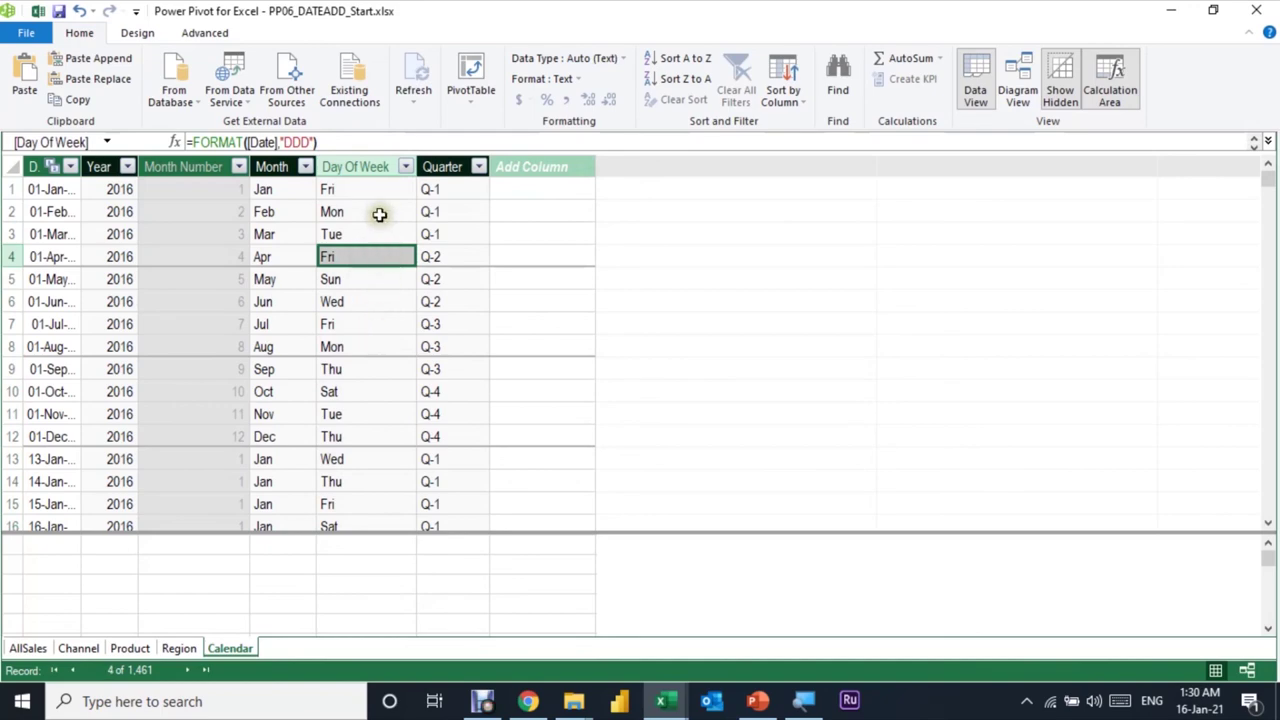
{"action": "key", "text": "alt+Tab"}
{"action": "left_click", "coordinate": [366, 337]}
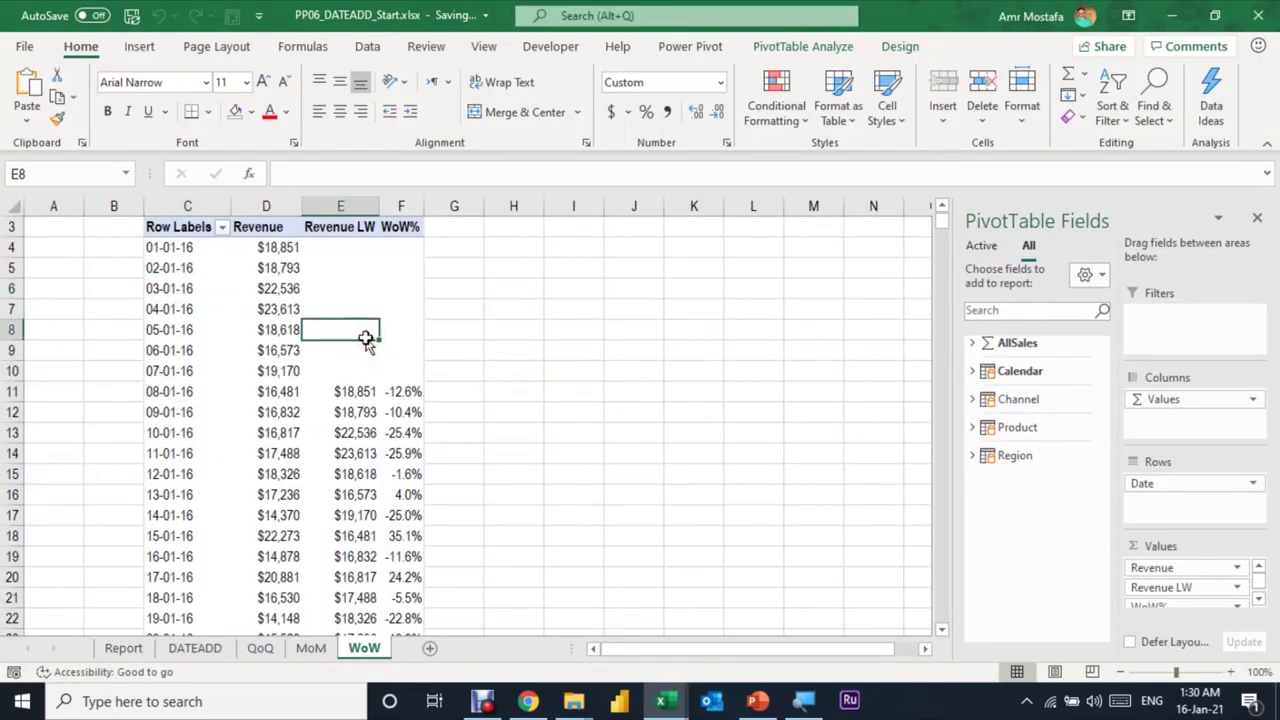
- Add Calendar Day Of Week to the pivot rows under Date
{"action": "left_click", "coordinate": [968, 372]}
{"action": "left_click", "coordinate": [989, 407]}
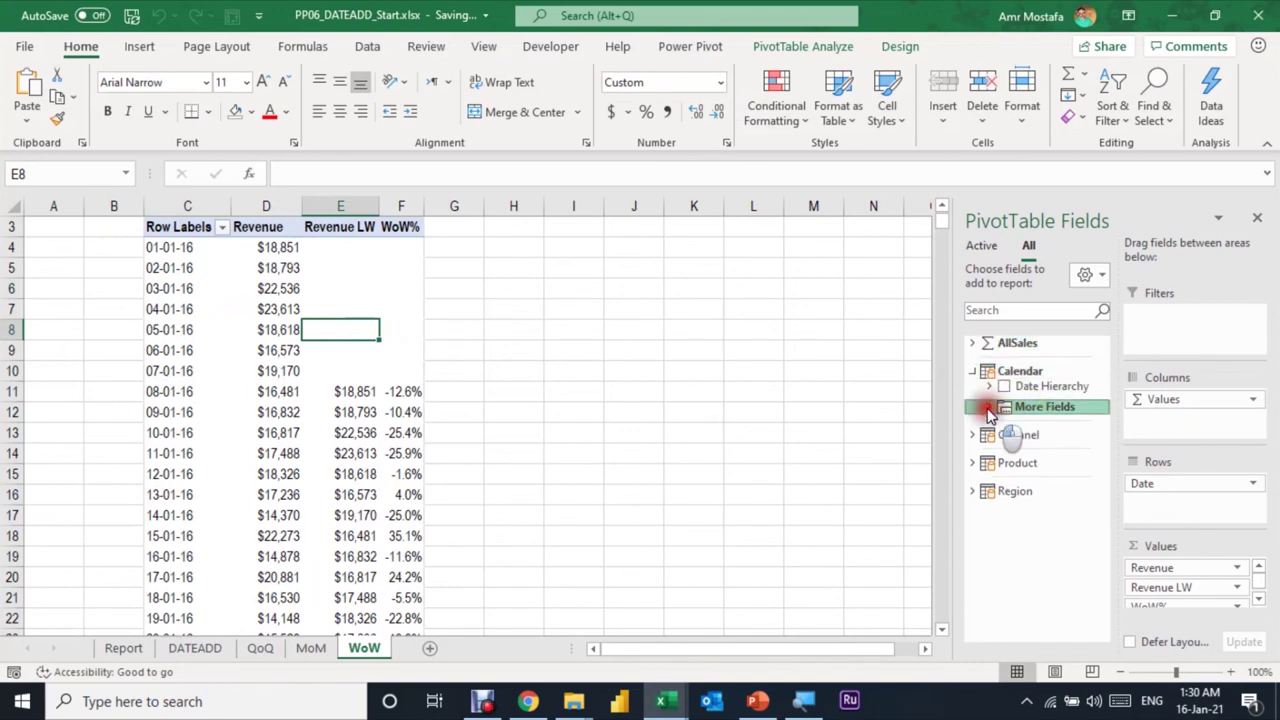
{"action": "mouse_move", "coordinate": [1050, 483]}
{"action": "left_mouse_down"}
{"action": "mouse_move", "coordinate": [1177, 484]}
{"action": "mouse_move", "coordinate": [1180, 505]}
{"action": "left_mouse_up"}
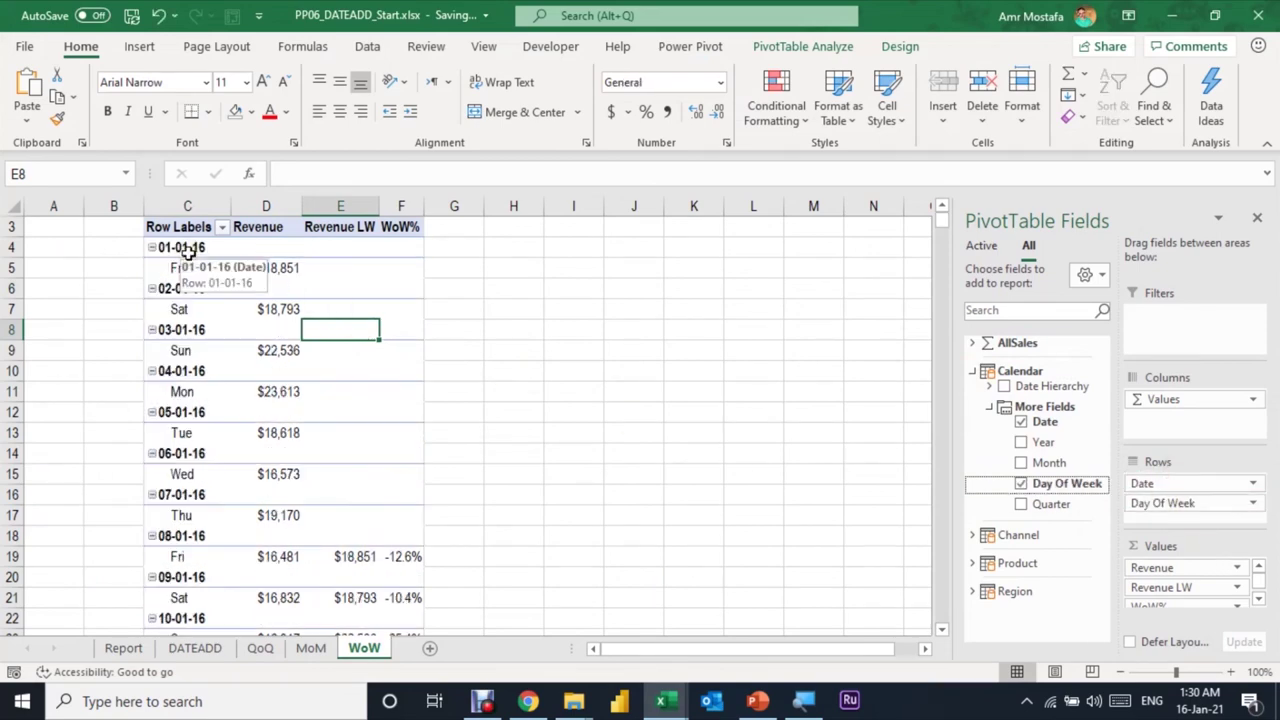
- Switch the pivot's report layout to Tabular Form so Day Of Week sits beside Date
{"action": "left_click", "coordinate": [182, 268]}
{"action": "left_click", "coordinate": [900, 46]}
{"action": "left_click", "coordinate": [148, 114]}
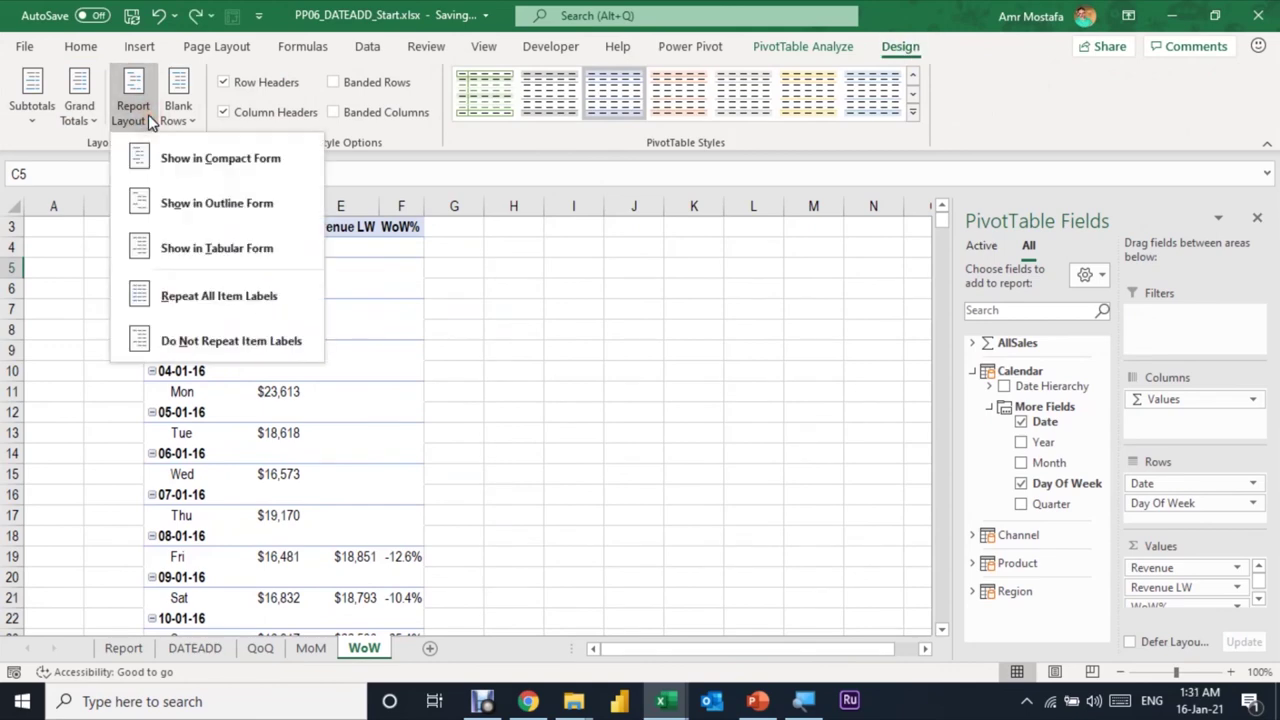
{"action": "left_click", "coordinate": [192, 250]}
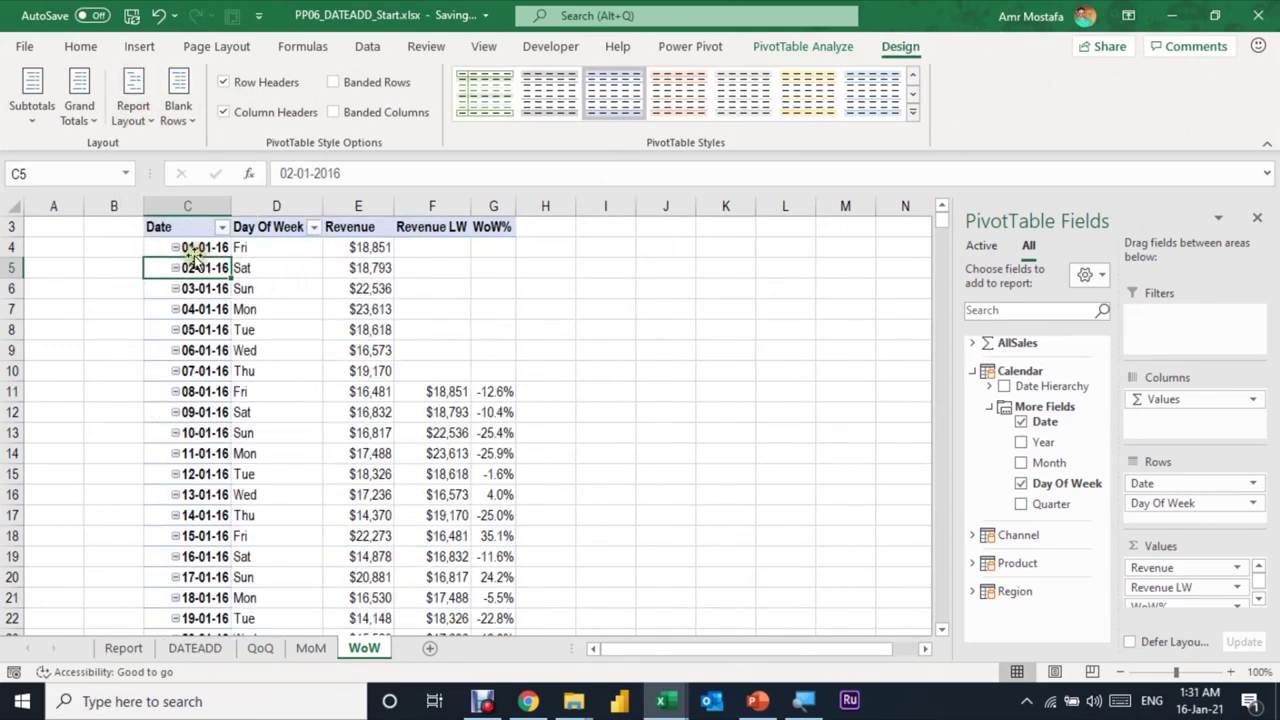
{"action": "left_click", "coordinate": [264, 250]}
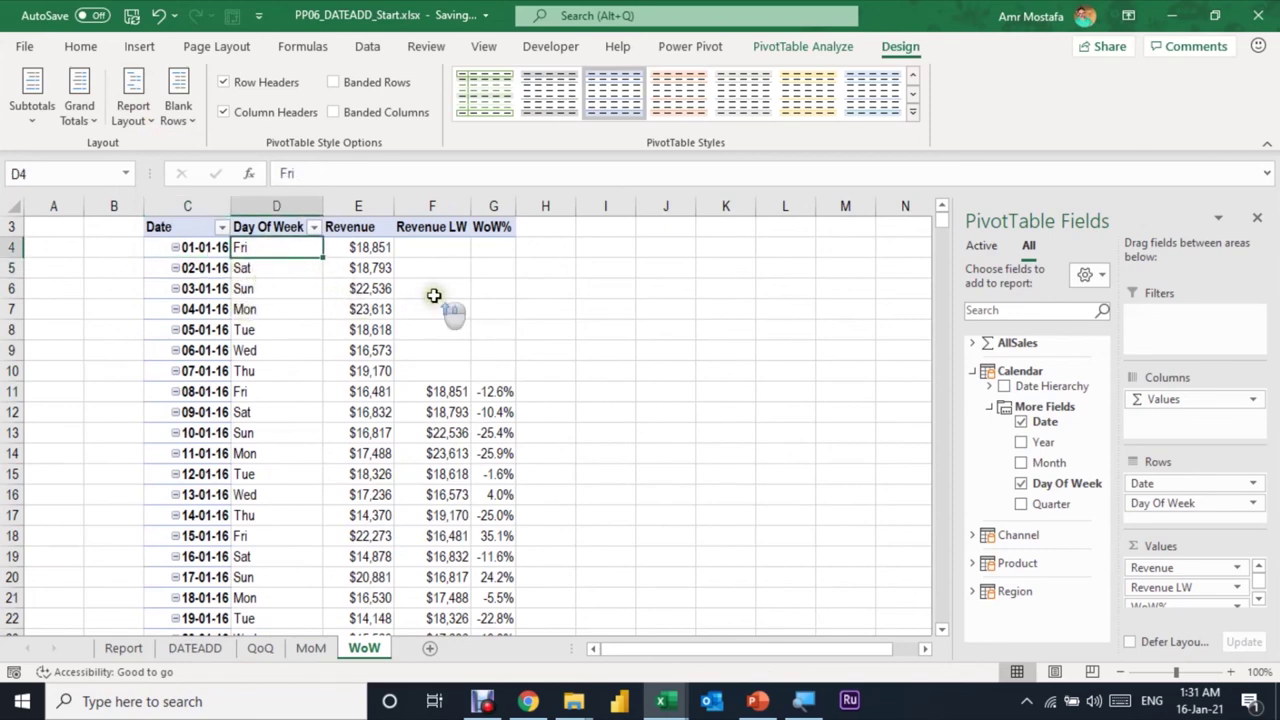
{"action": "scroll", "coordinate": [500, 300], "scroll_direction": "up", "scroll_amount": 1}
{"action": "key", "text": "Down"}
{"action": "key", "text": "Down"}
{"action": "key", "text": "Down"}
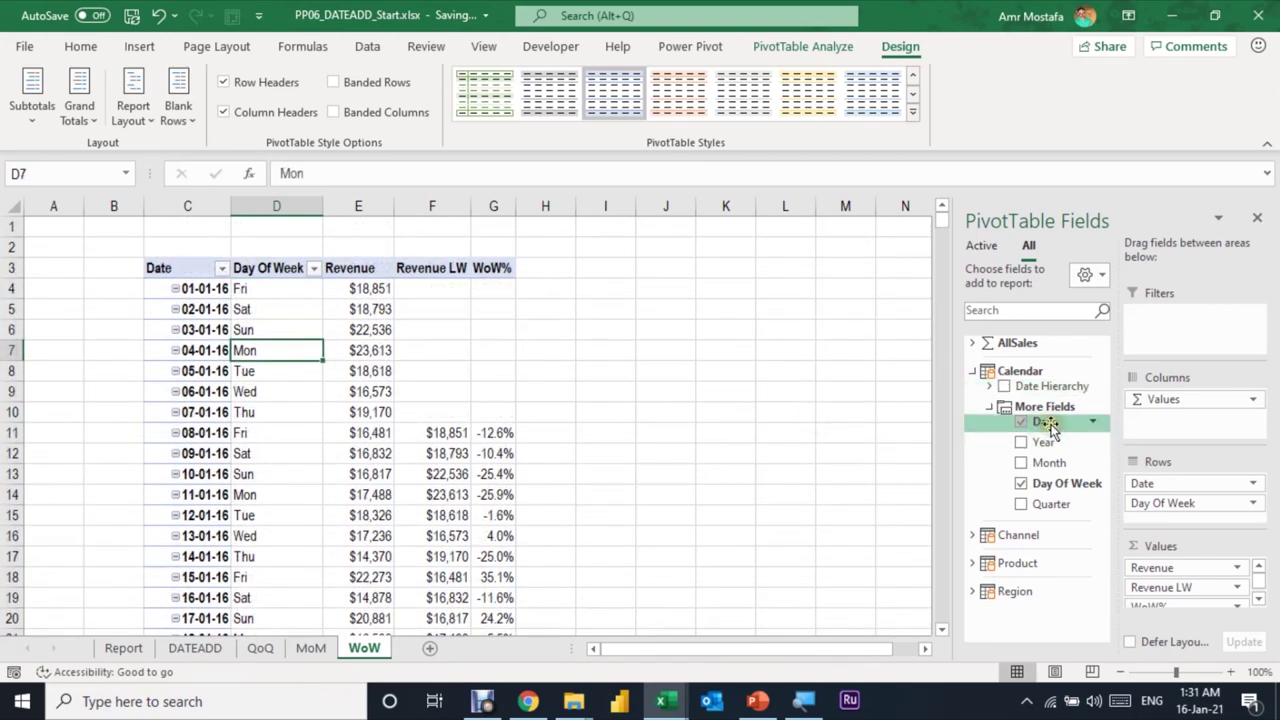
- Add a Date slicer, filter the pivot to 02-01-16, then delete the slicer
{"action": "right_click", "coordinate": [1050, 428]}
{"action": "left_click", "coordinate": [1108, 527]}
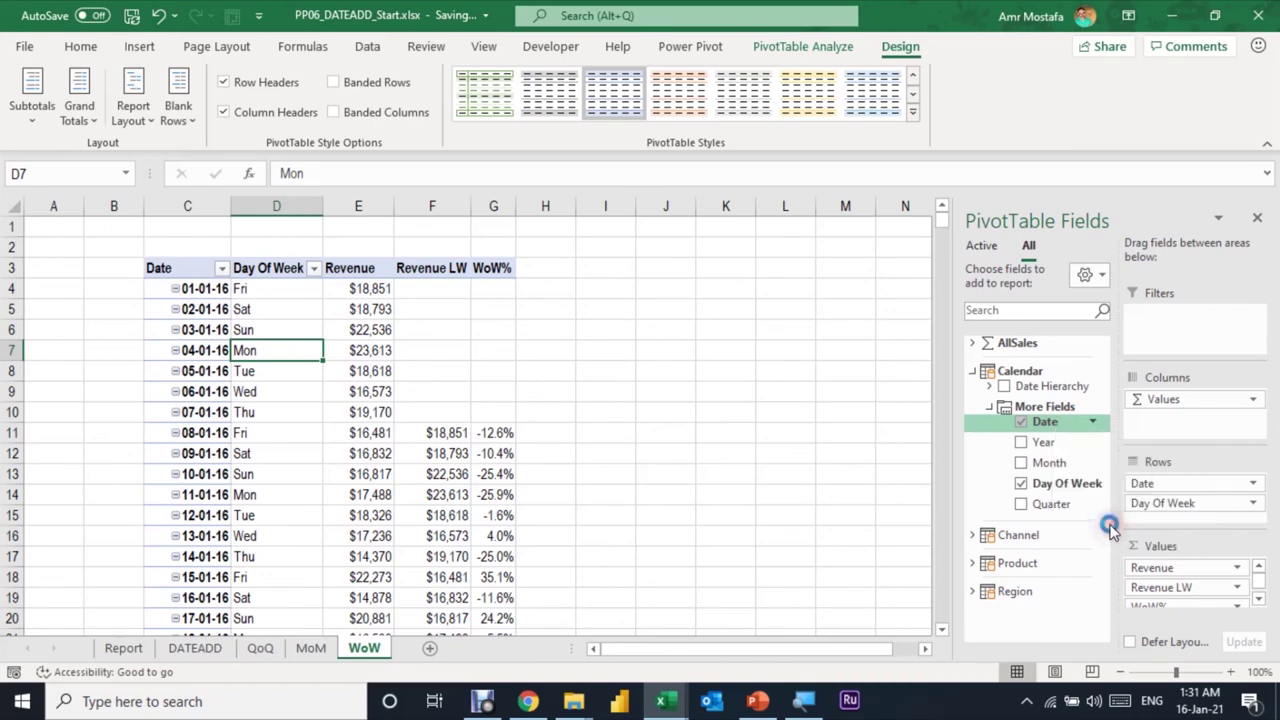
{"action": "left_click_drag", "start_coordinate": [486, 323], "coordinate": [688, 263]}
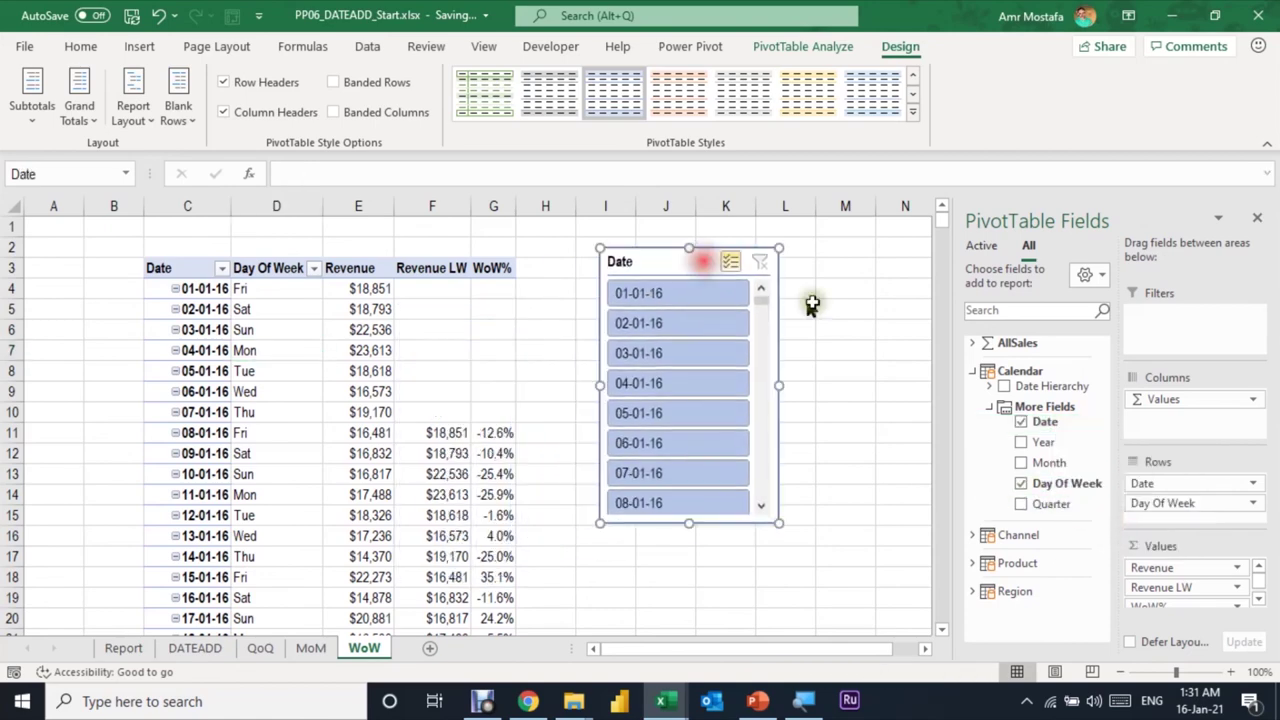
{"action": "left_click", "coordinate": [663, 323]}
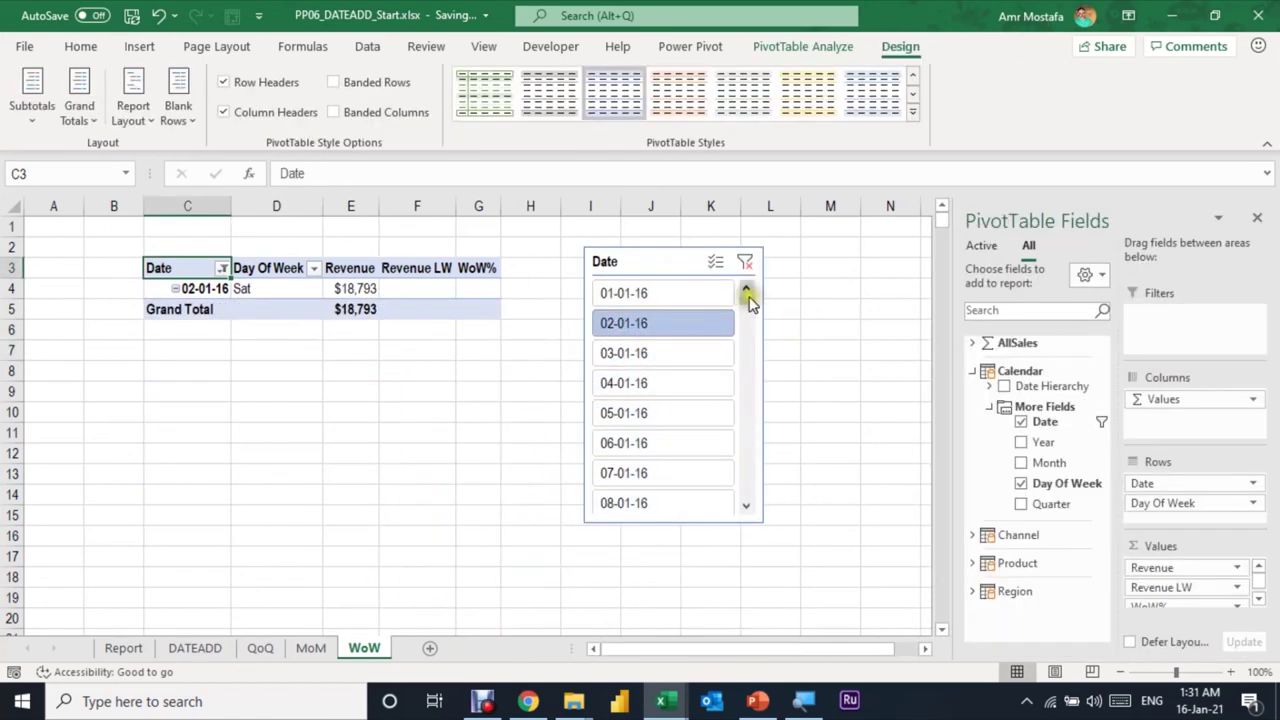
{"action": "left_click_drag", "start_coordinate": [750, 302], "coordinate": [767, 288]}
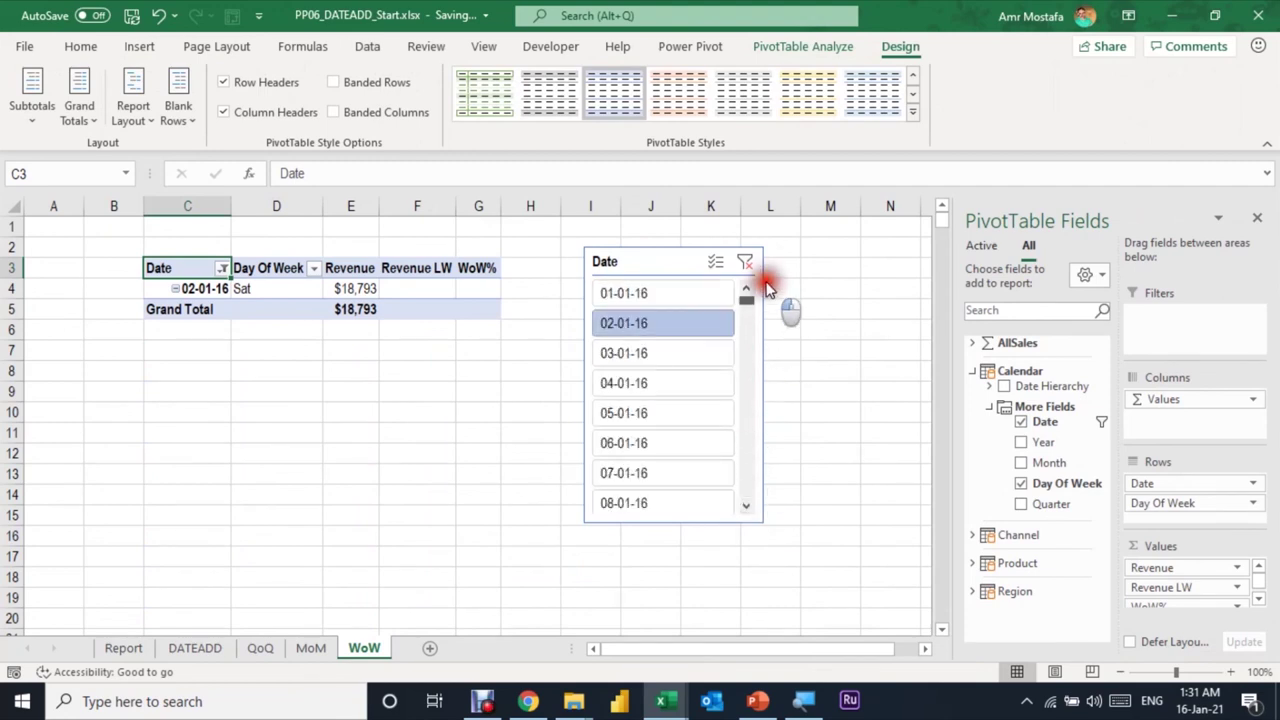
{"action": "left_click", "coordinate": [657, 265]}
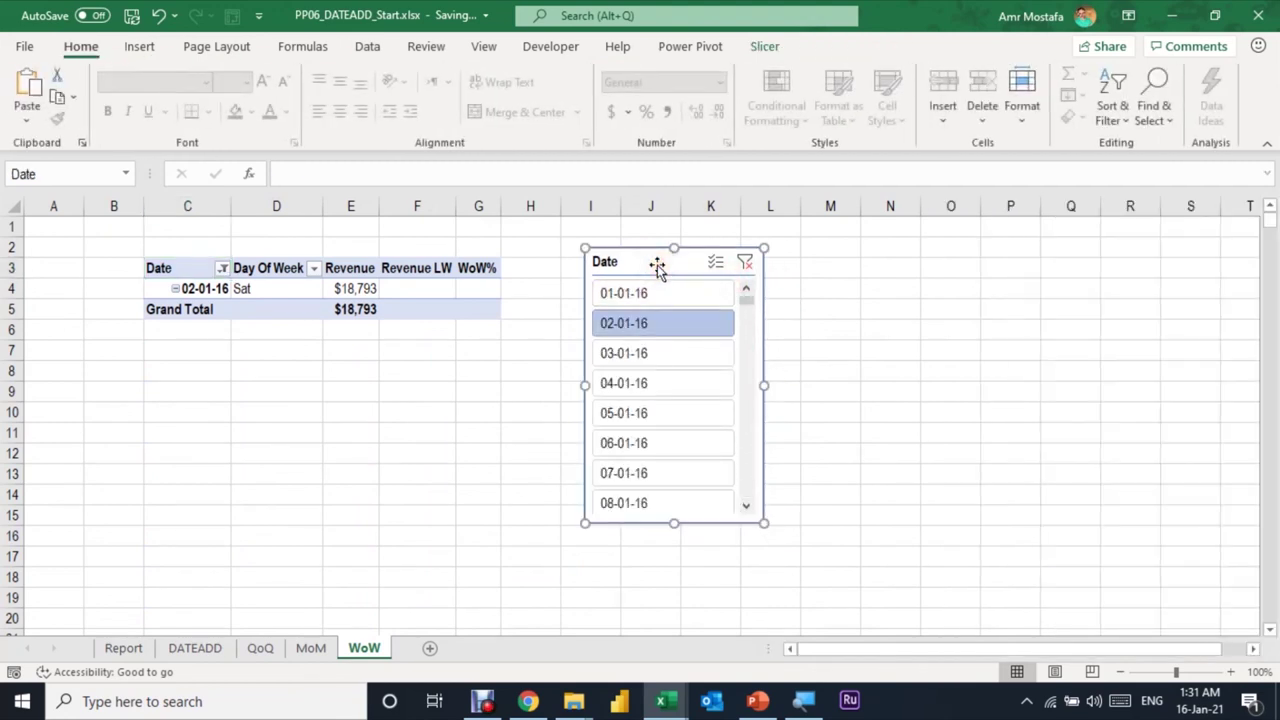
{"action": "key", "text": "Delete"}
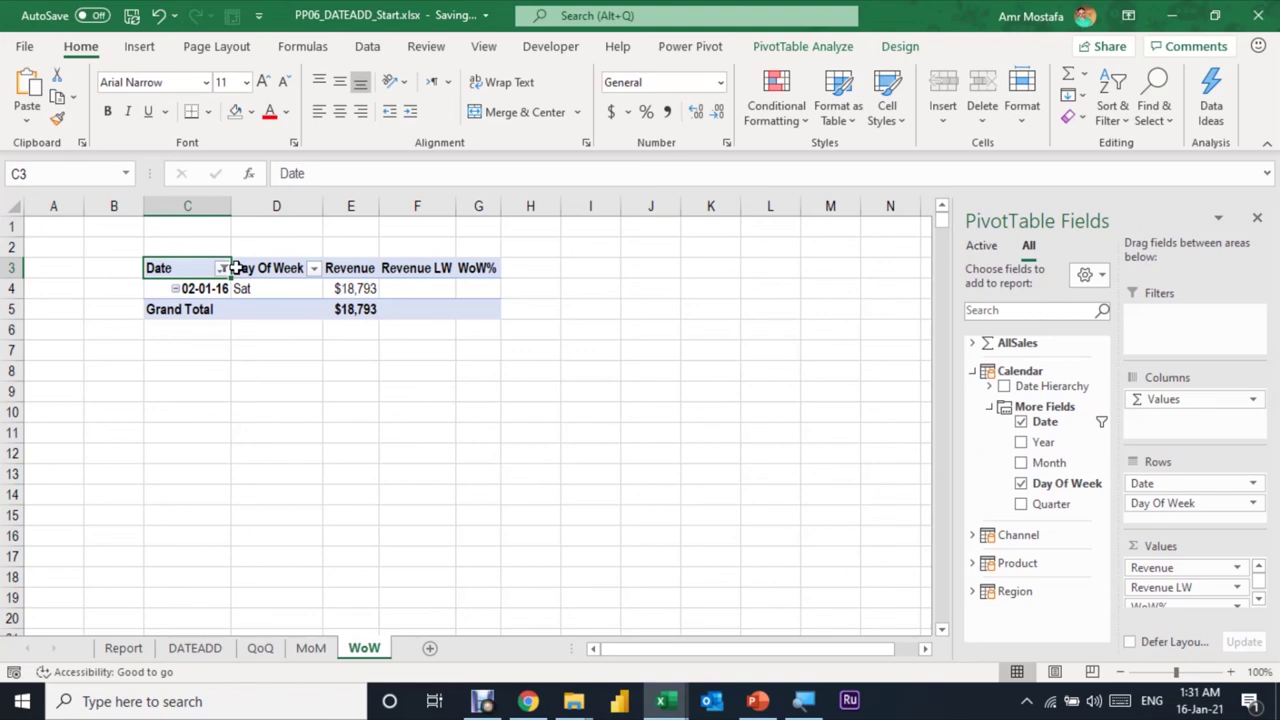
- Add a Date timeline beside the pivot and clear the existing Date filter
{"action": "right_click", "coordinate": [1030, 432]}
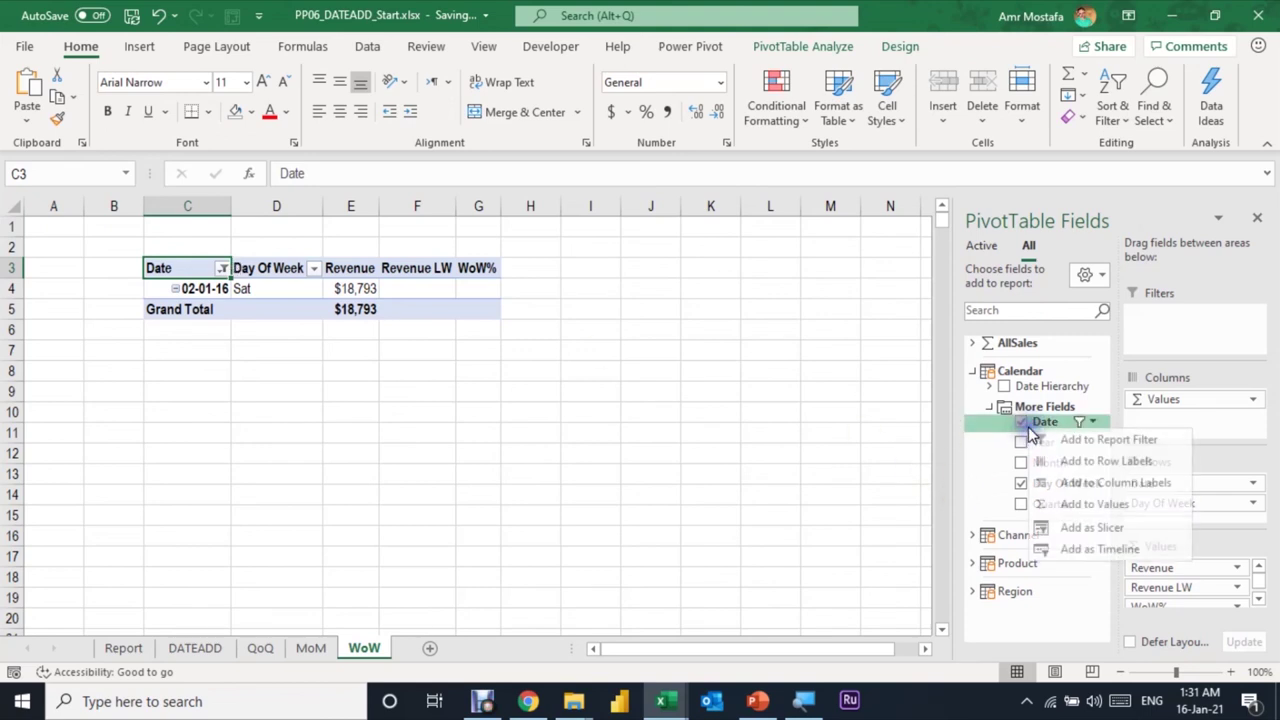
{"action": "left_click", "coordinate": [1080, 558]}
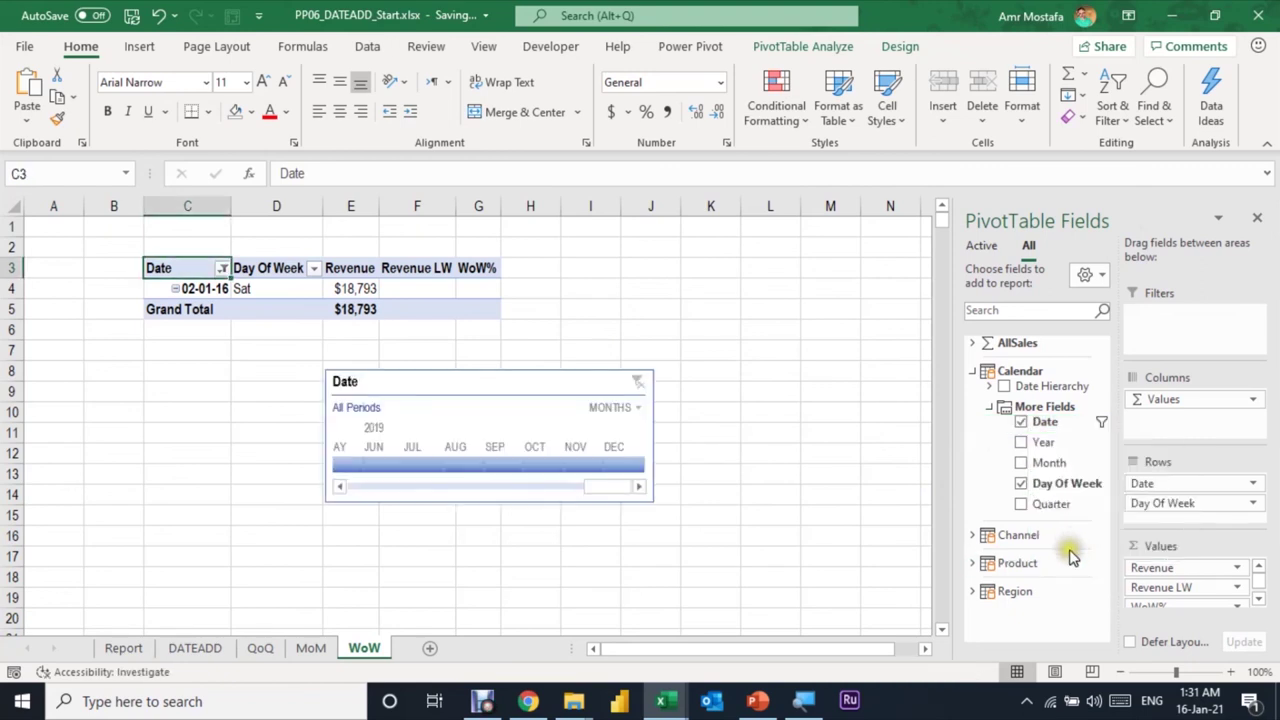
{"action": "left_click_drag", "start_coordinate": [490, 377], "coordinate": [705, 262]}
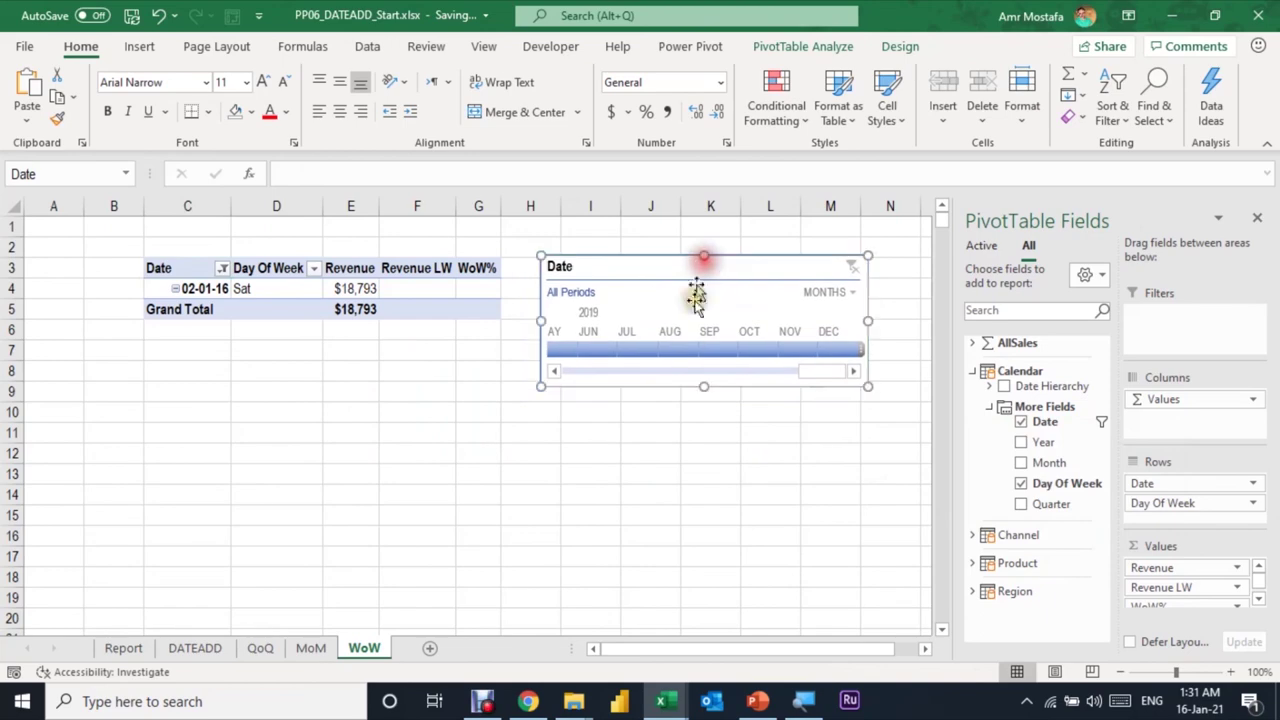
{"action": "left_click", "coordinate": [276, 288]}
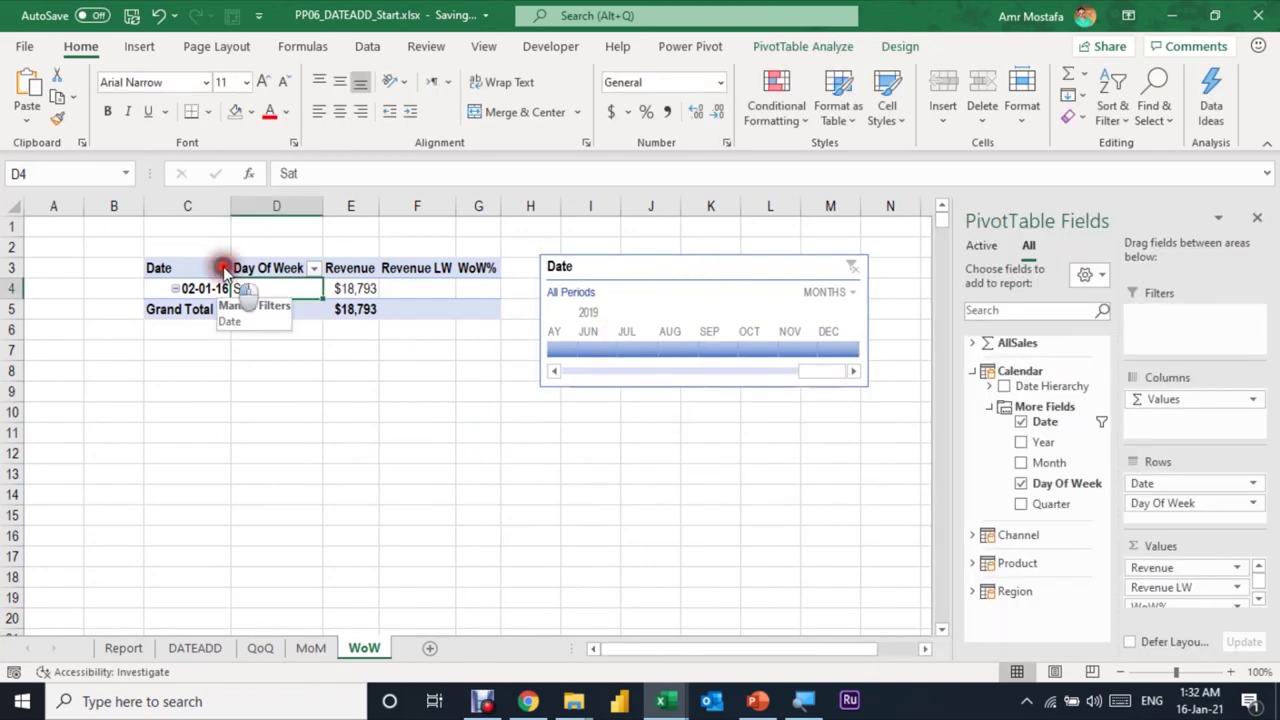
{"action": "left_click", "coordinate": [222, 268]}
{"action": "left_click", "coordinate": [45, 371]}
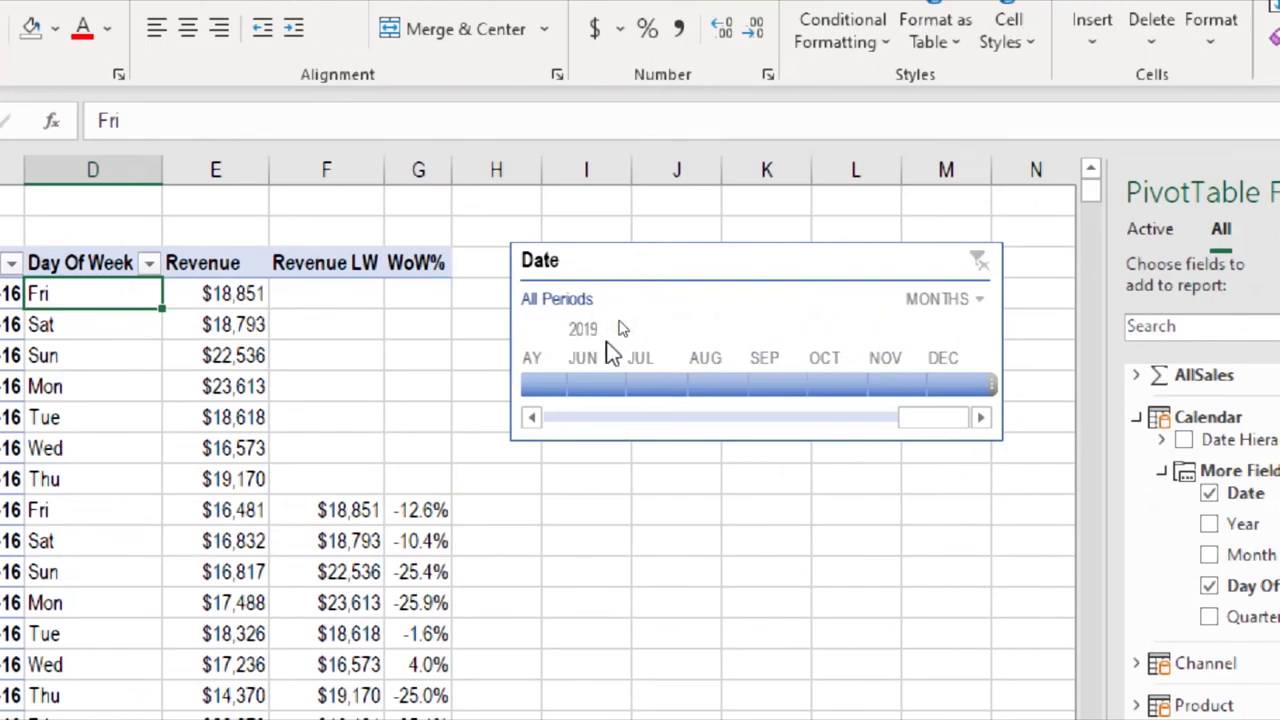
- Filter the timeline to Dec 2019 and switch its level to DAYS
{"action": "left_click", "coordinate": [940, 384]}
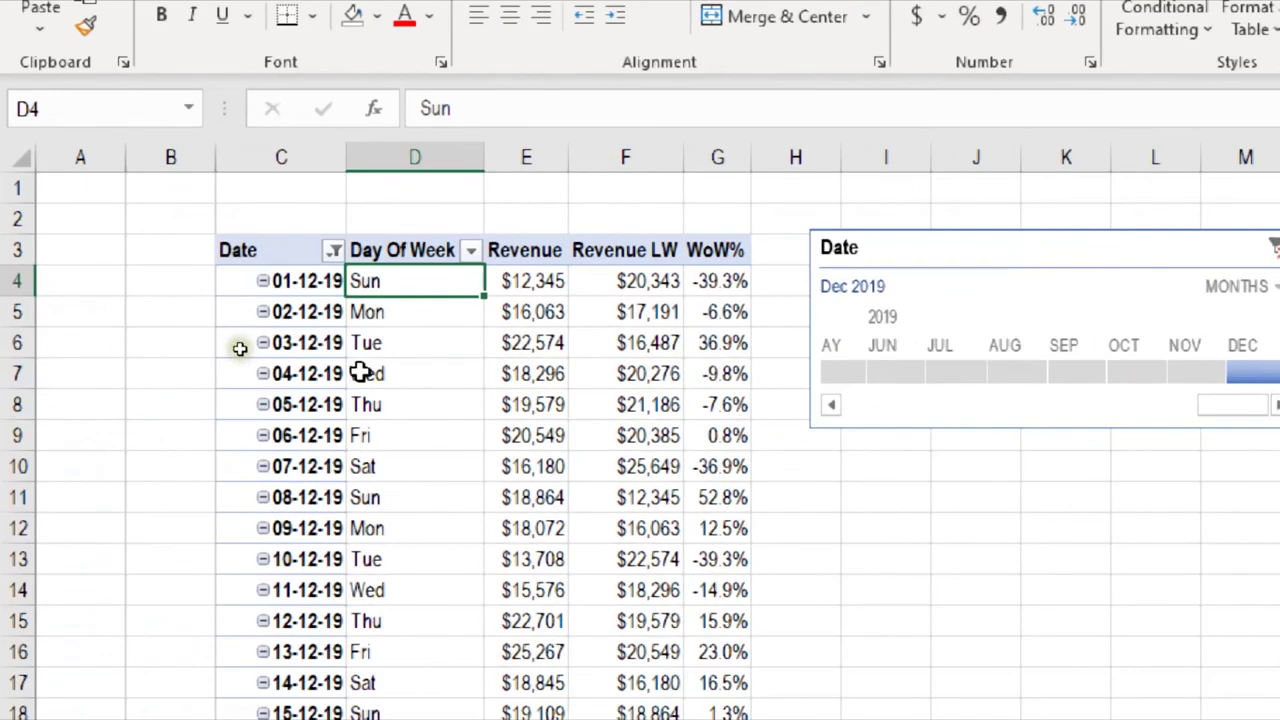
{"action": "scroll", "coordinate": [360, 373], "scroll_direction": "down", "scroll_amount": 4}
{"action": "scroll", "coordinate": [360, 373], "scroll_direction": "down", "scroll_amount": 3}
{"action": "scroll", "coordinate": [360, 370], "scroll_direction": "up", "scroll_amount": 4}
{"action": "scroll", "coordinate": [360, 370], "scroll_direction": "up", "scroll_amount": 3}
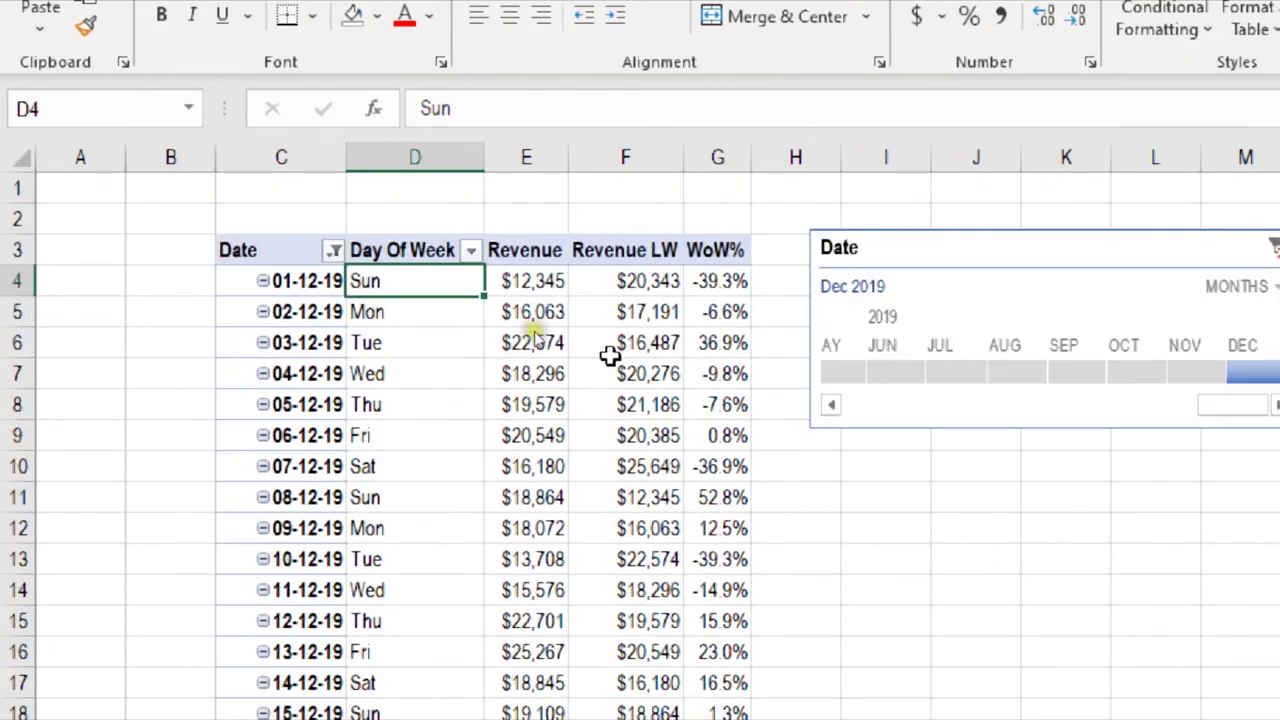
{"action": "left_click", "coordinate": [872, 295]}
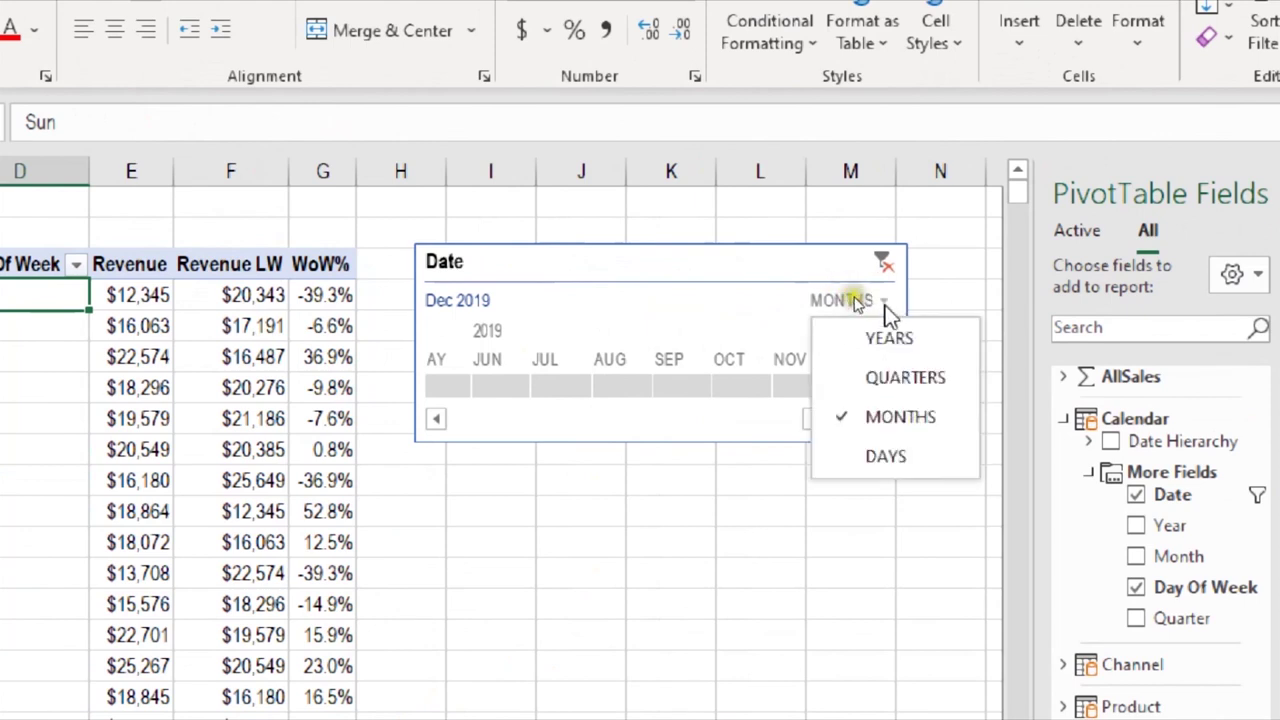
{"action": "left_click", "coordinate": [917, 460]}
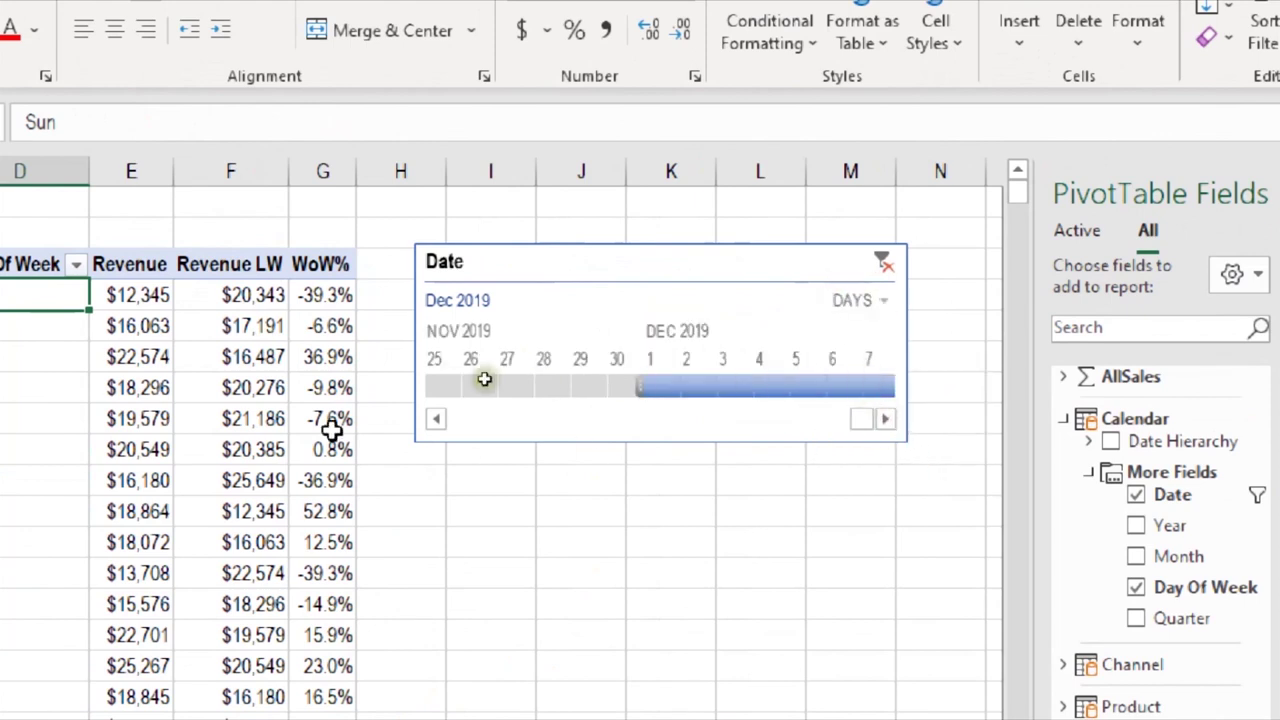
- Narrow the timeline selection to Dec 18–31 2019
{"action": "left_click", "coordinate": [885, 419]}
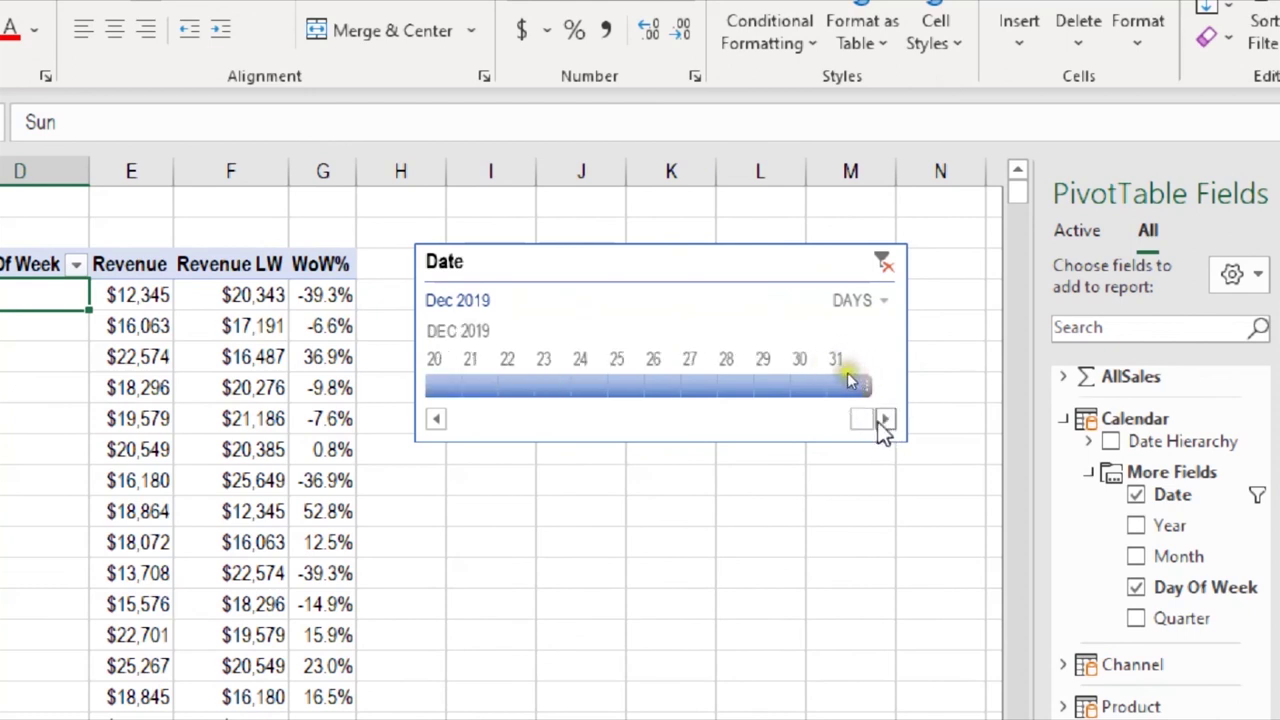
{"action": "left_click", "coordinate": [435, 420]}
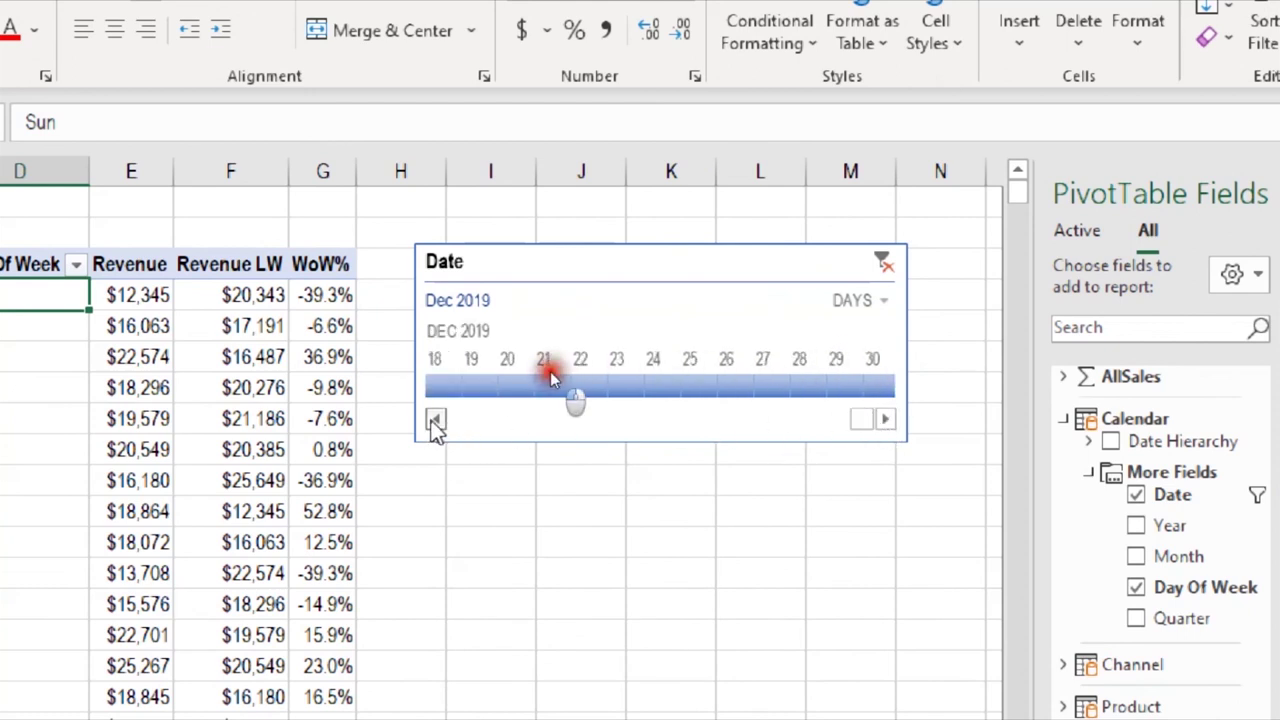
{"action": "left_click_drag", "start_coordinate": [550, 375], "coordinate": [505, 367]}
{"action": "left_click", "coordinate": [255, 385]}
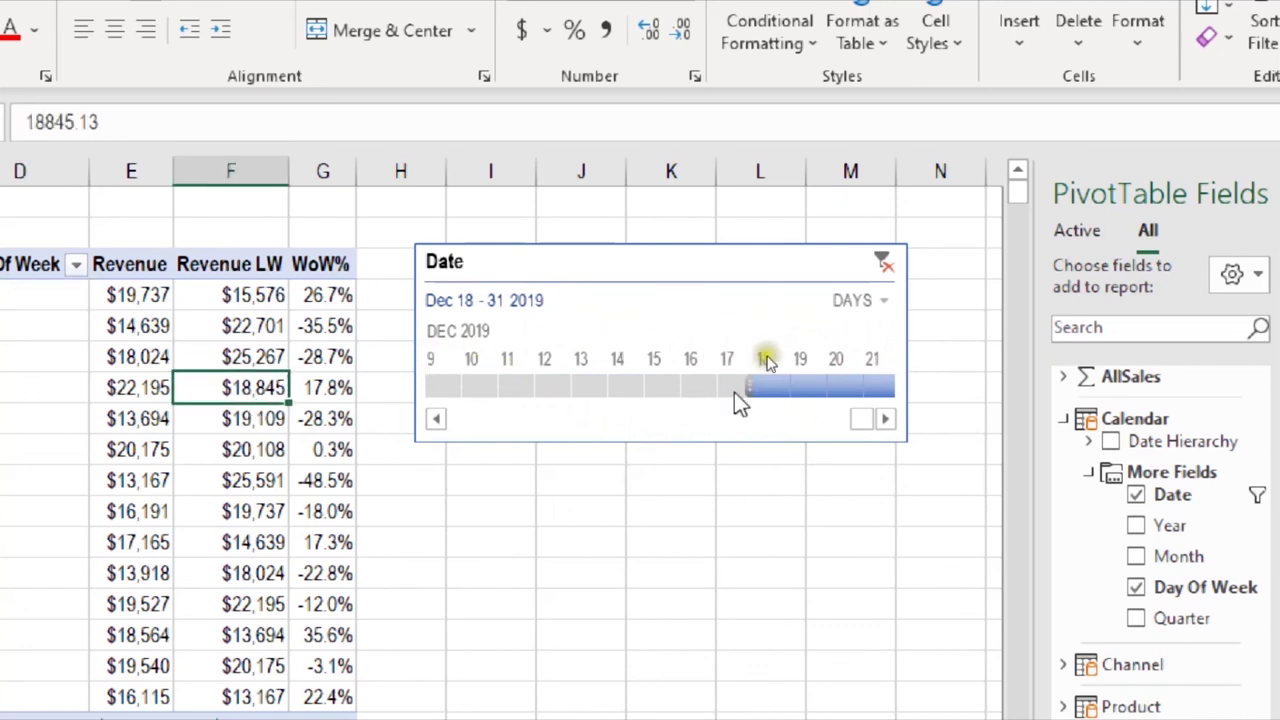
{"action": "left_click", "coordinate": [886, 420]}
{"action": "left_click", "coordinate": [886, 420]}
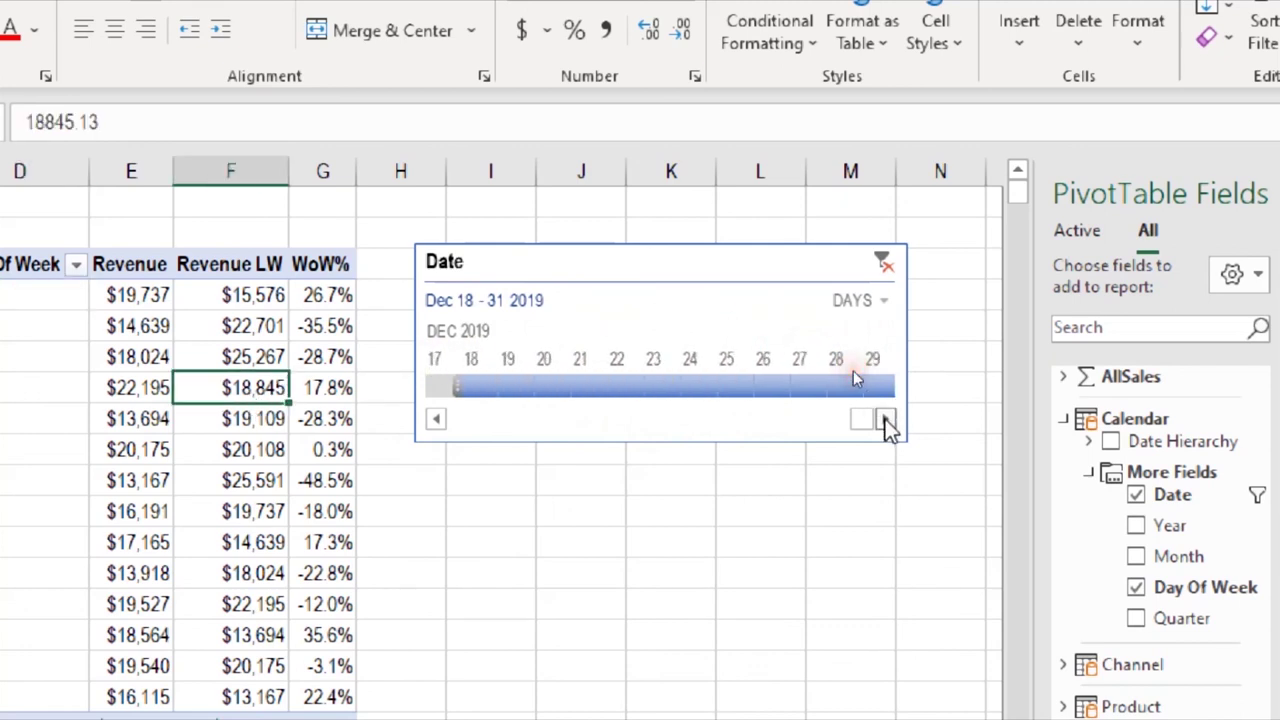
{"action": "left_click", "coordinate": [490, 398]}
{"action": "left_click_drag", "start_coordinate": [490, 398], "coordinate": [938, 390]}
{"action": "left_click", "coordinate": [140, 388]}
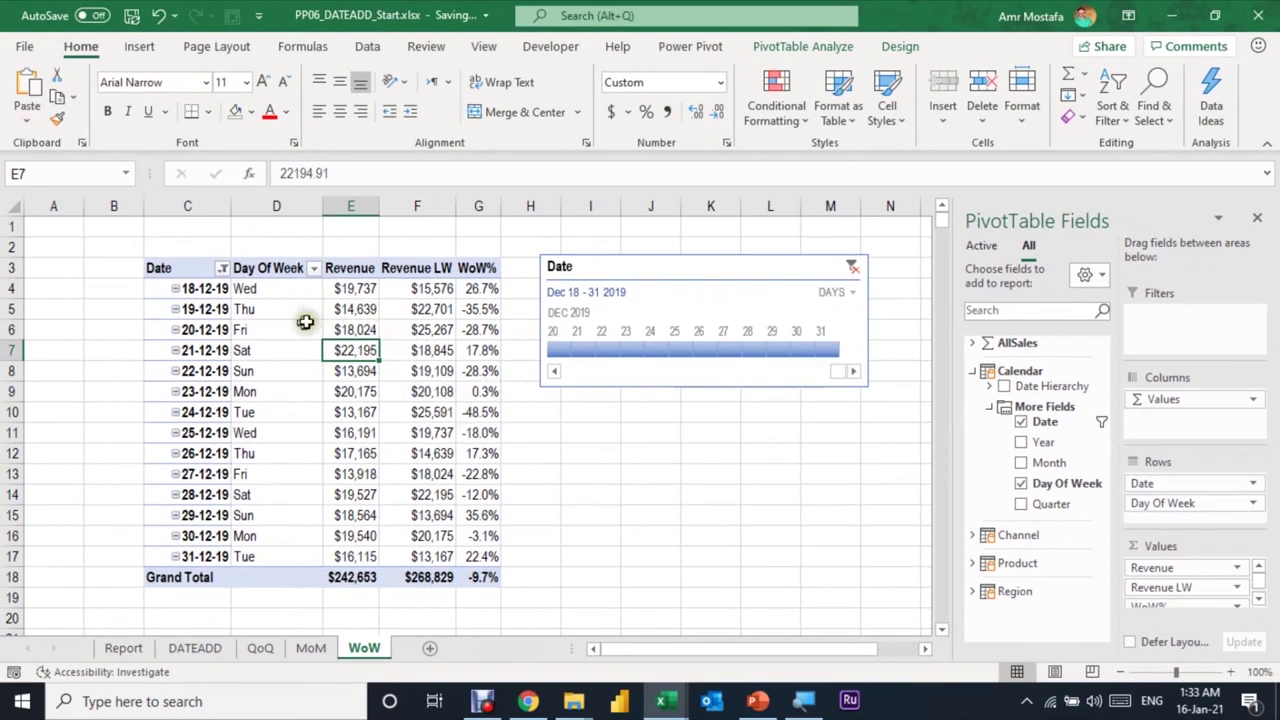
{"action": "left_click", "coordinate": [305, 322]}
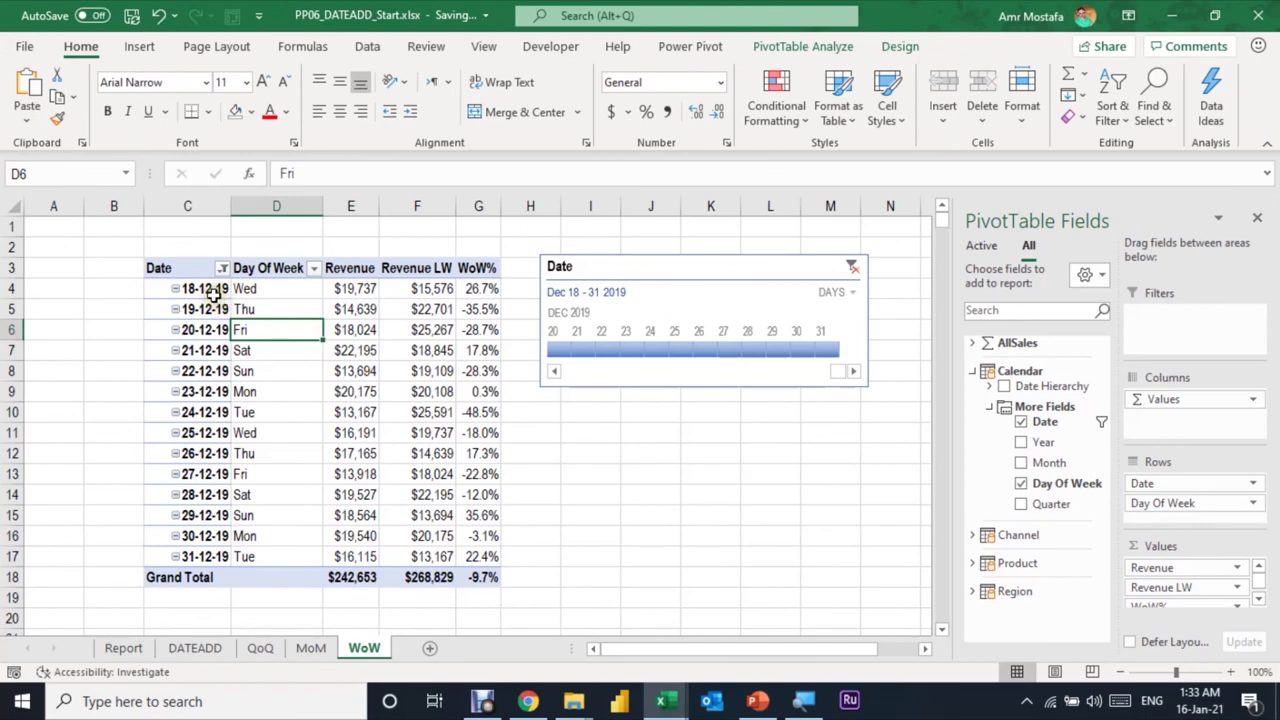
{"action": "left_click", "coordinate": [212, 290]}
{"action": "left_click", "coordinate": [238, 288]}
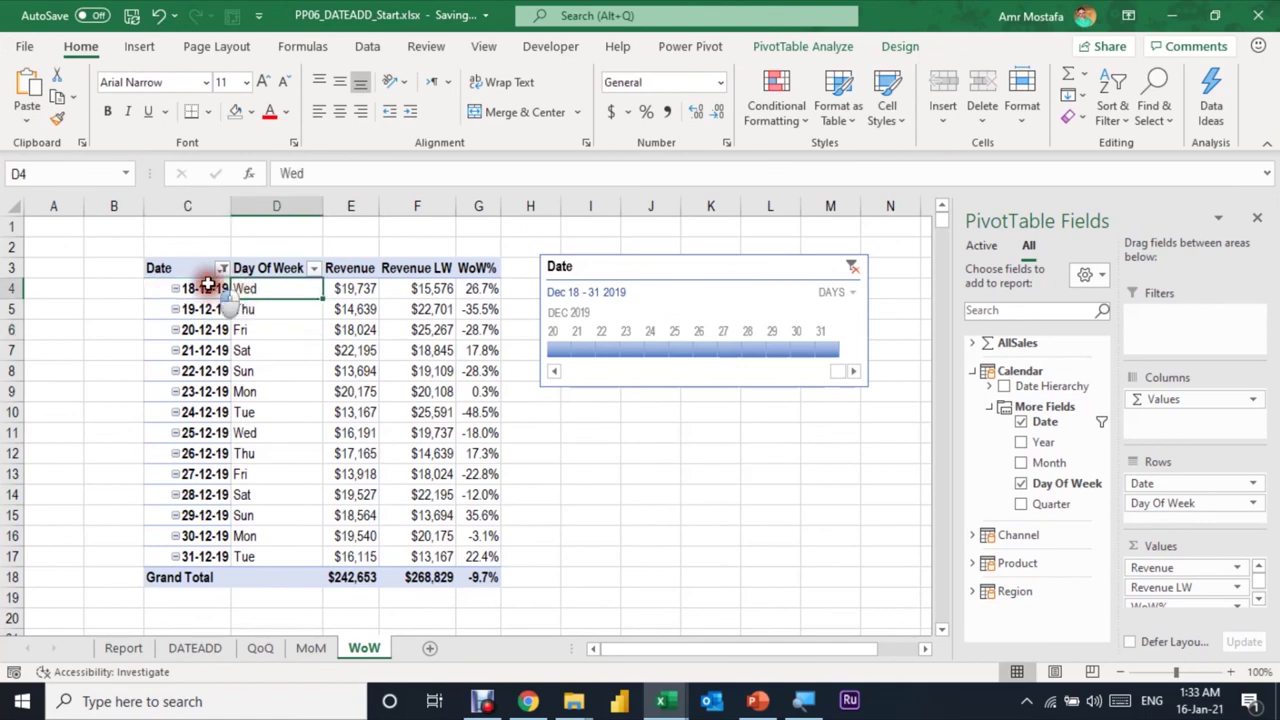
{"action": "left_click", "coordinate": [349, 288]}
{"action": "left_click", "coordinate": [438, 288]}
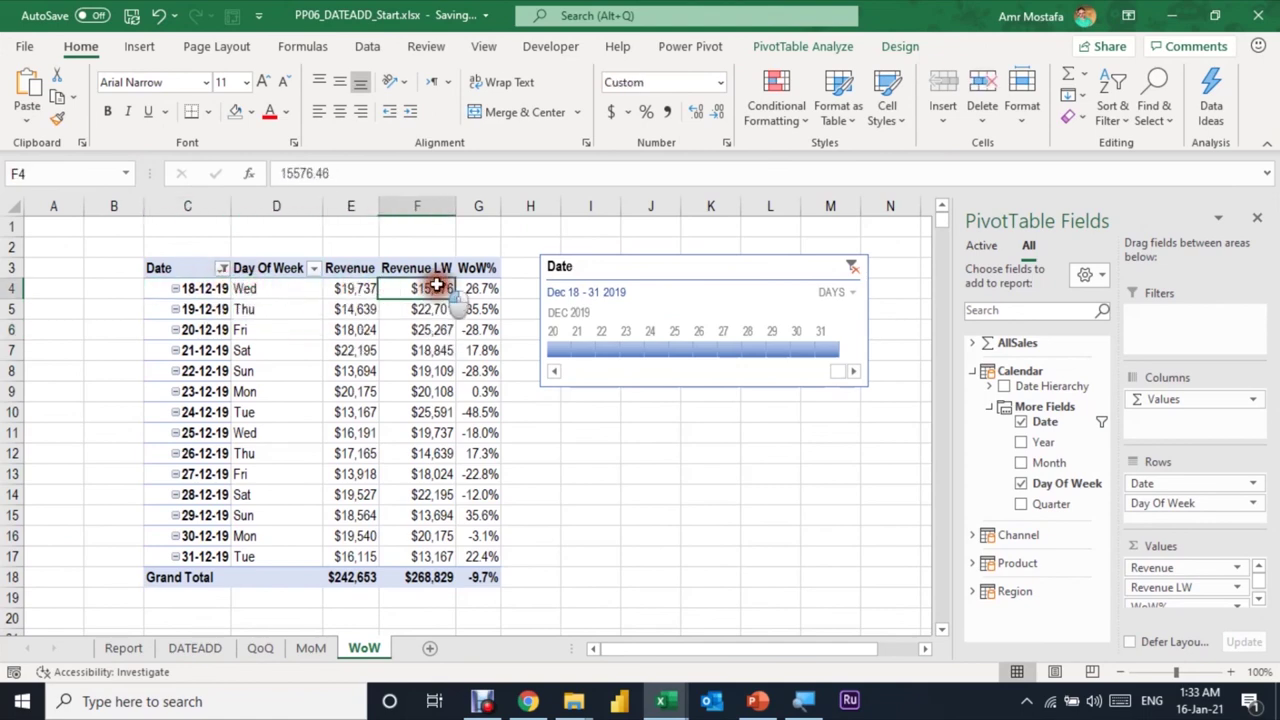
{"action": "left_click", "coordinate": [466, 289]}
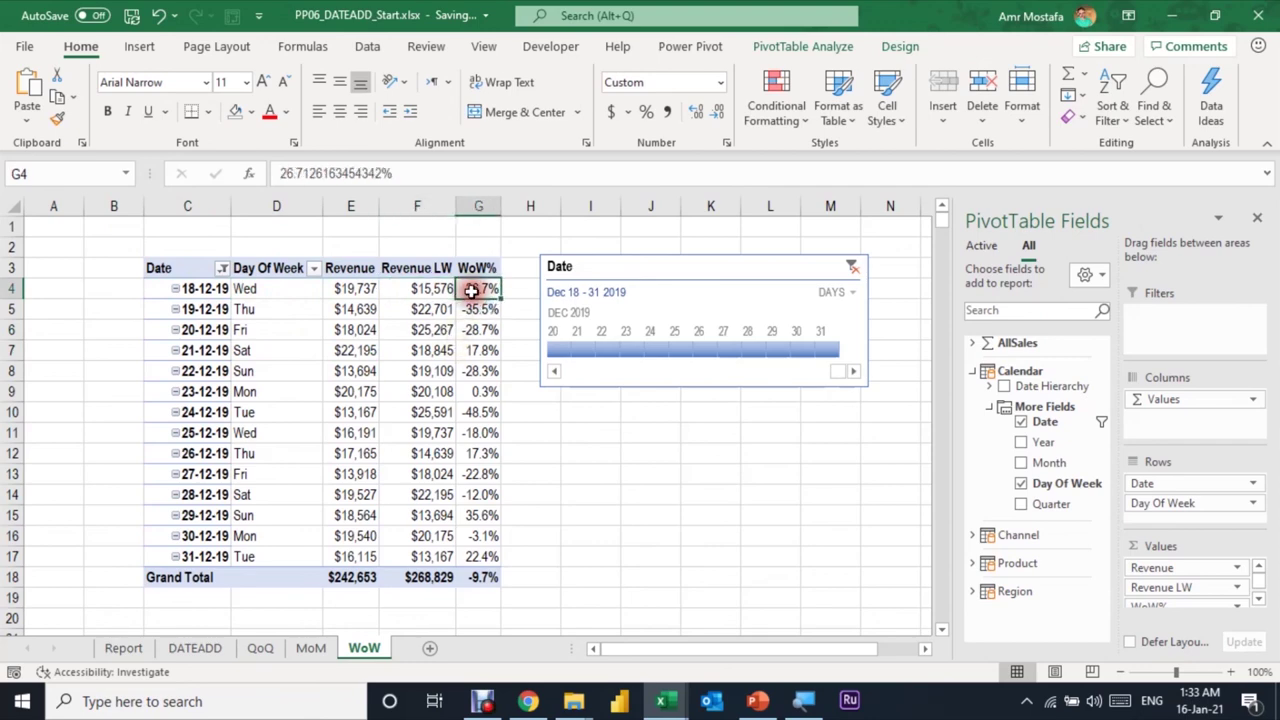
{"action": "left_click", "coordinate": [276, 371]}
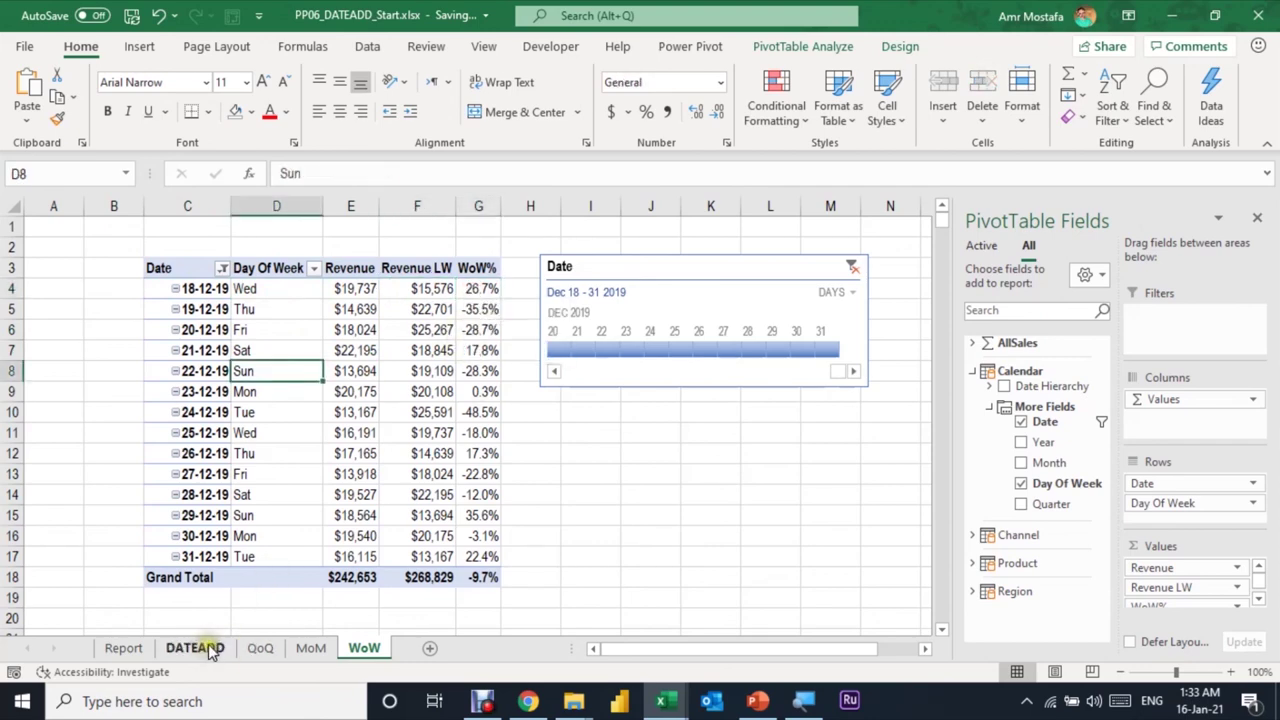
{"action": "left_click", "coordinate": [210, 652]}
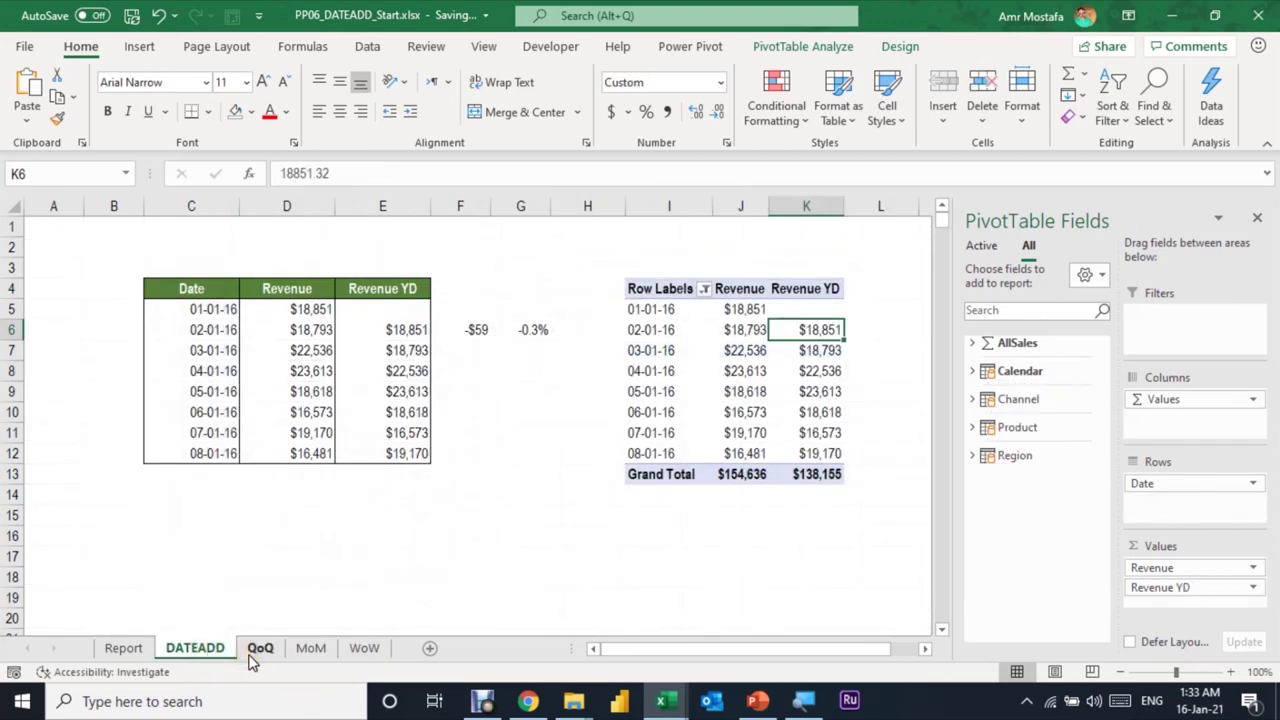
{"action": "left_click", "coordinate": [257, 652]}
{"action": "left_click", "coordinate": [175, 492]}
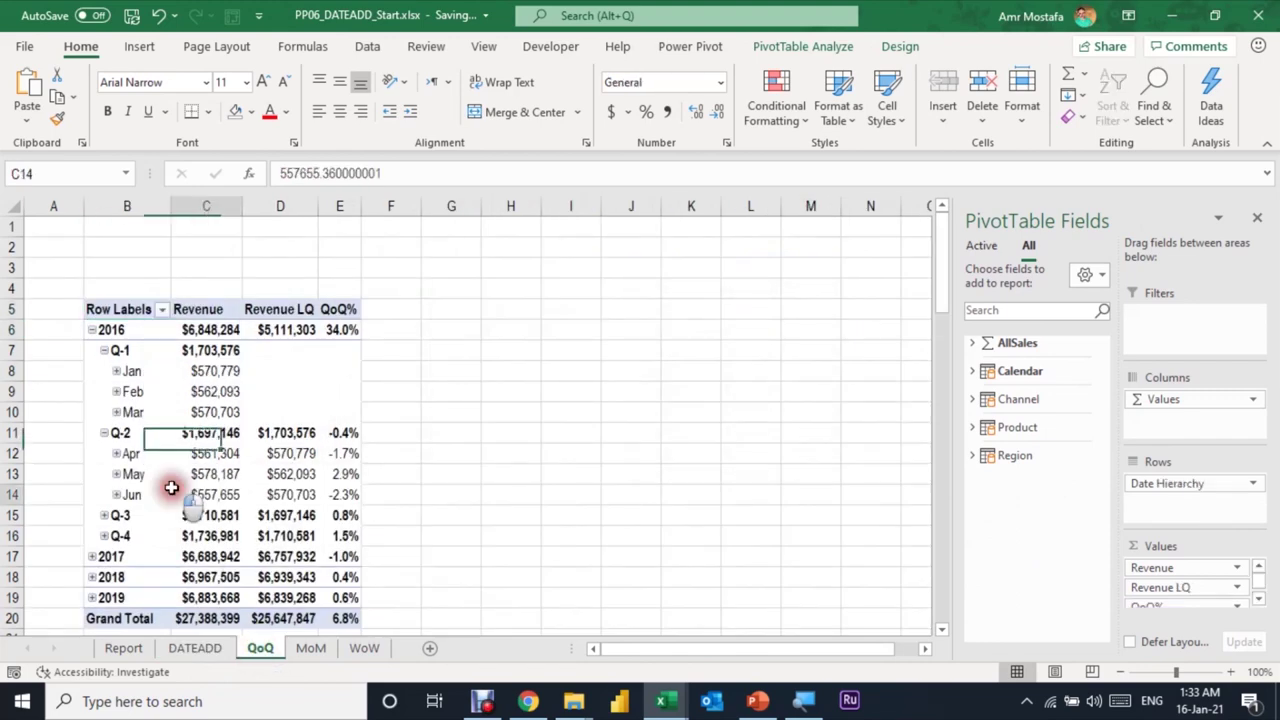
{"action": "left_click", "coordinate": [305, 649]}
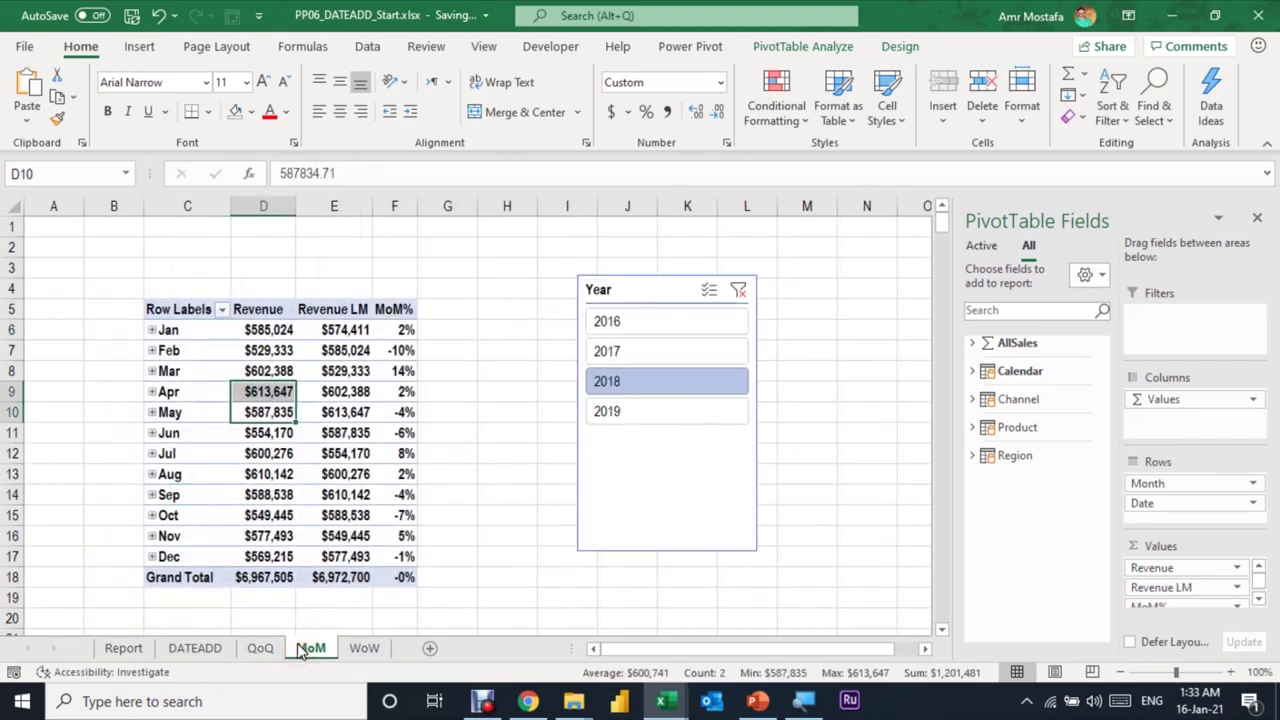
{"action": "left_click", "coordinate": [366, 648]}
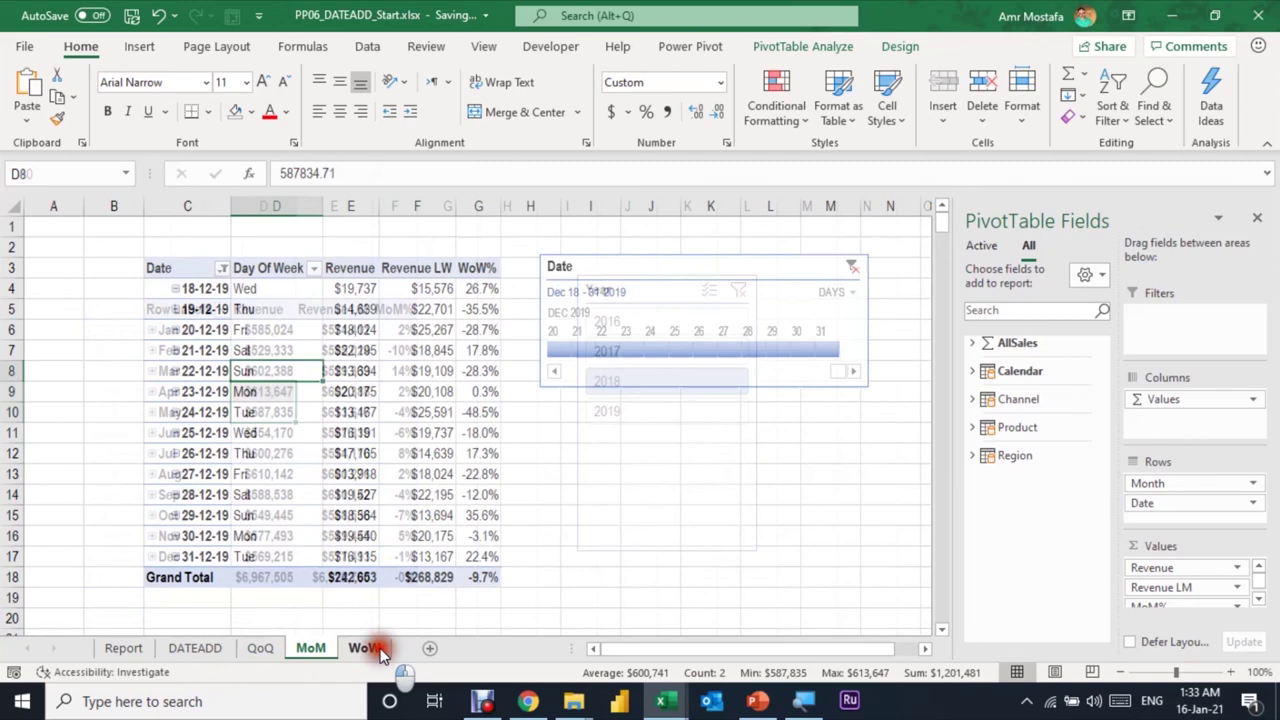
{"action": "left_click", "coordinate": [372, 412]}
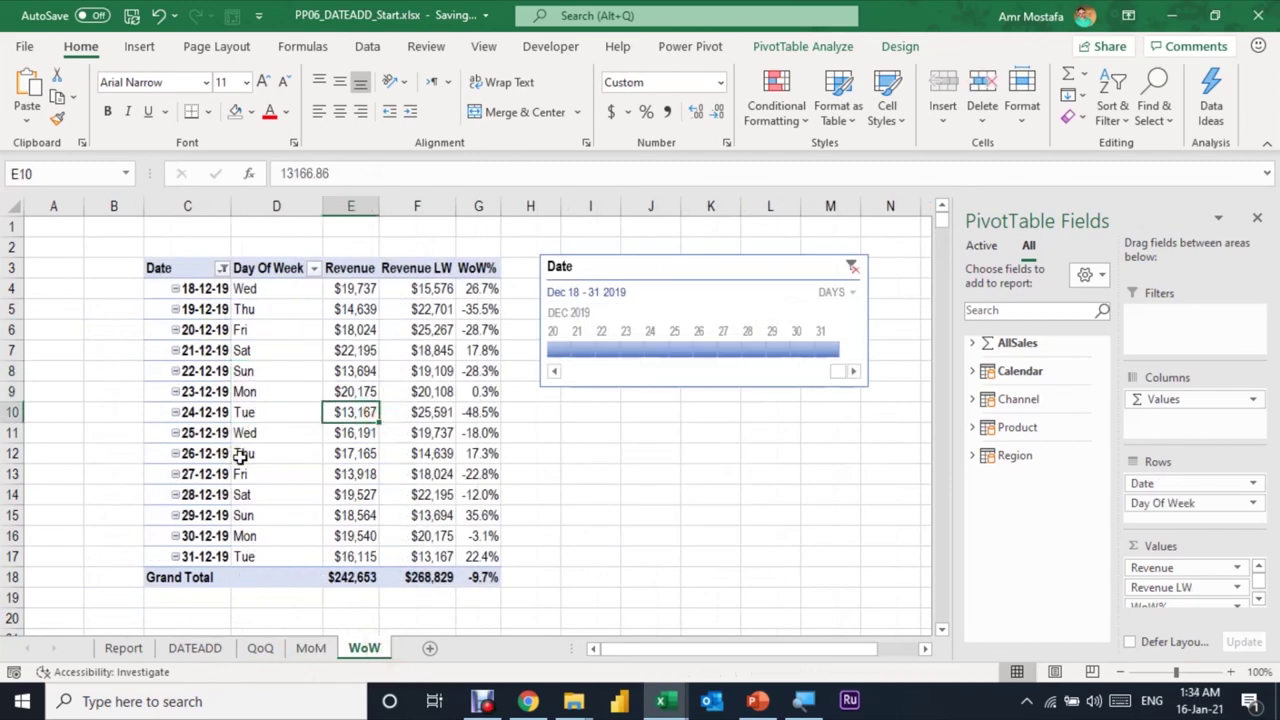